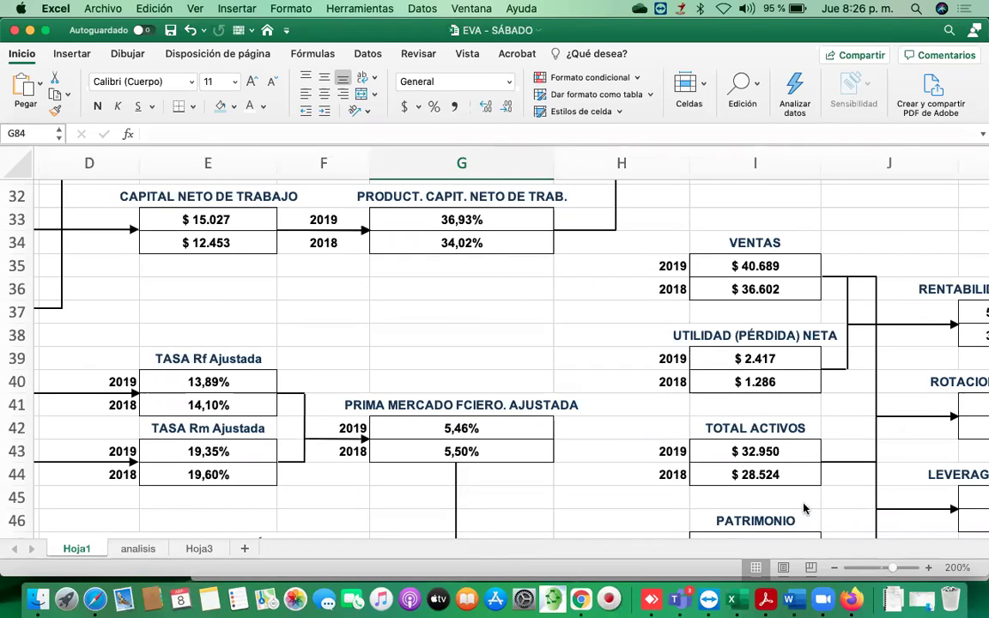
# Survey the whole EVA calculation flow on Hoja1, from the input data to the EVA results of both methods
pyautogui.click(834, 569)
pyautogui.click(835, 568)
pyautogui.click(834, 569)
pyautogui.click(835, 568)
pyautogui.click(834, 569)
pyautogui.click(835, 568)
pyautogui.click(834, 568)
pyautogui.click(834, 568)
pyautogui.click(835, 568)
pyautogui.click(835, 569)
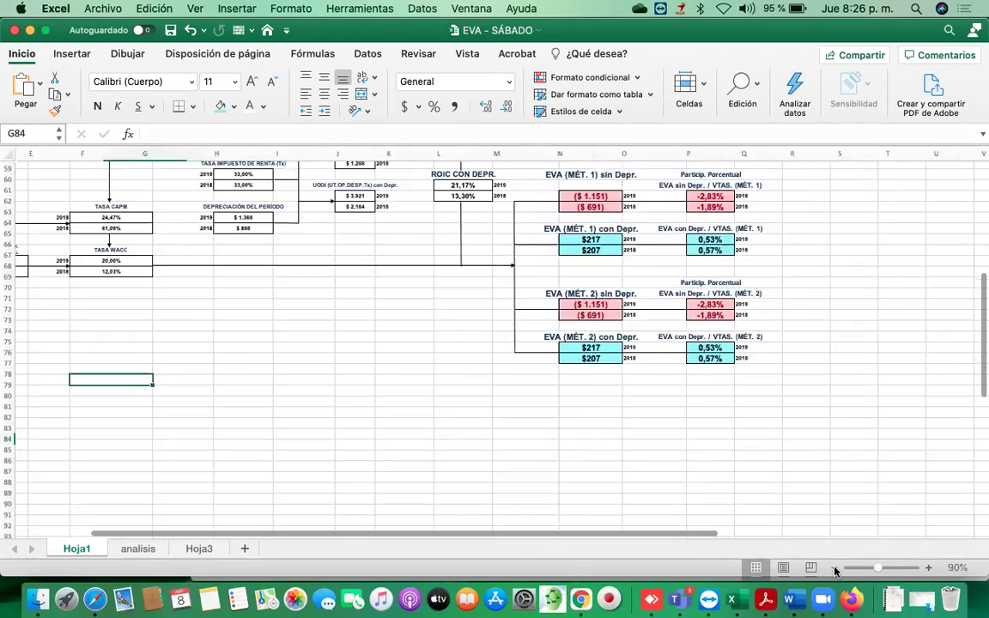
pyautogui.click(834, 568)
pyautogui.click(835, 568)
pyautogui.click(834, 568)
pyautogui.click(834, 568)
pyautogui.hscroll(-3, 775, 499)
pyautogui.scroll(-2, 775, 498)
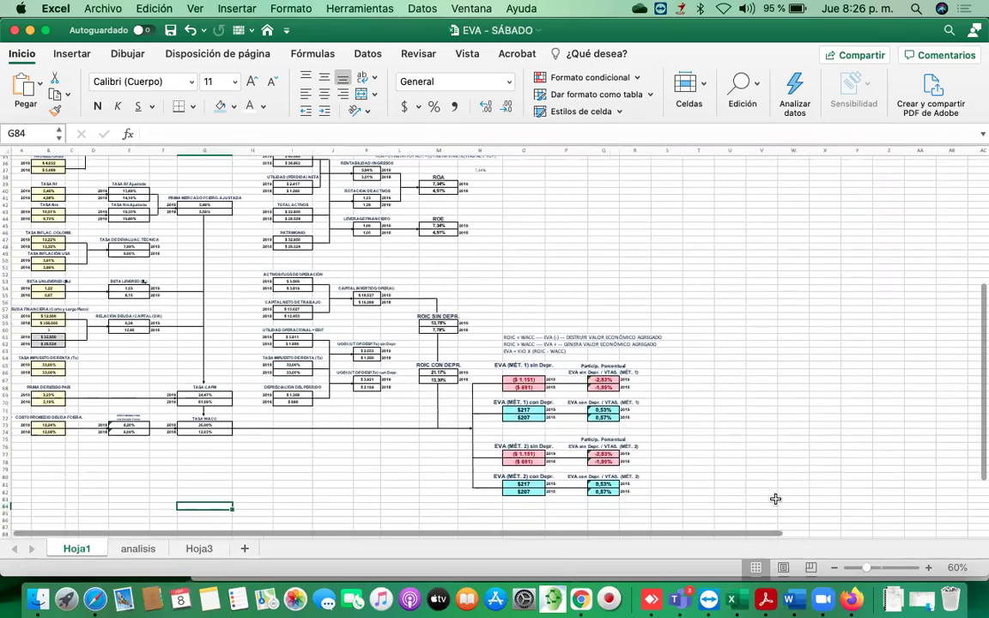
pyautogui.scroll(4, 775, 499)
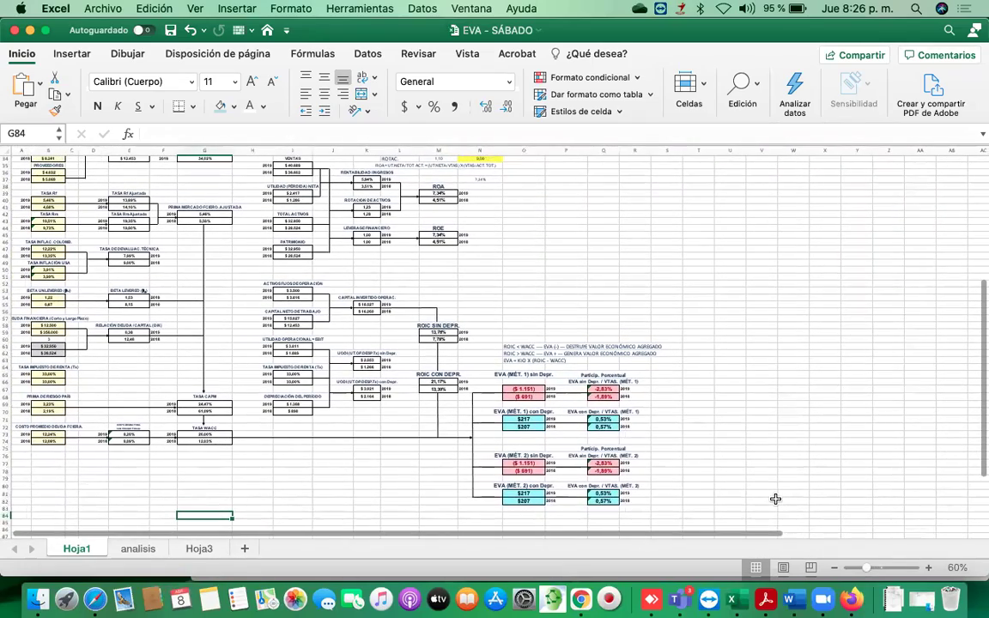
pyautogui.scroll(5, 775, 499)
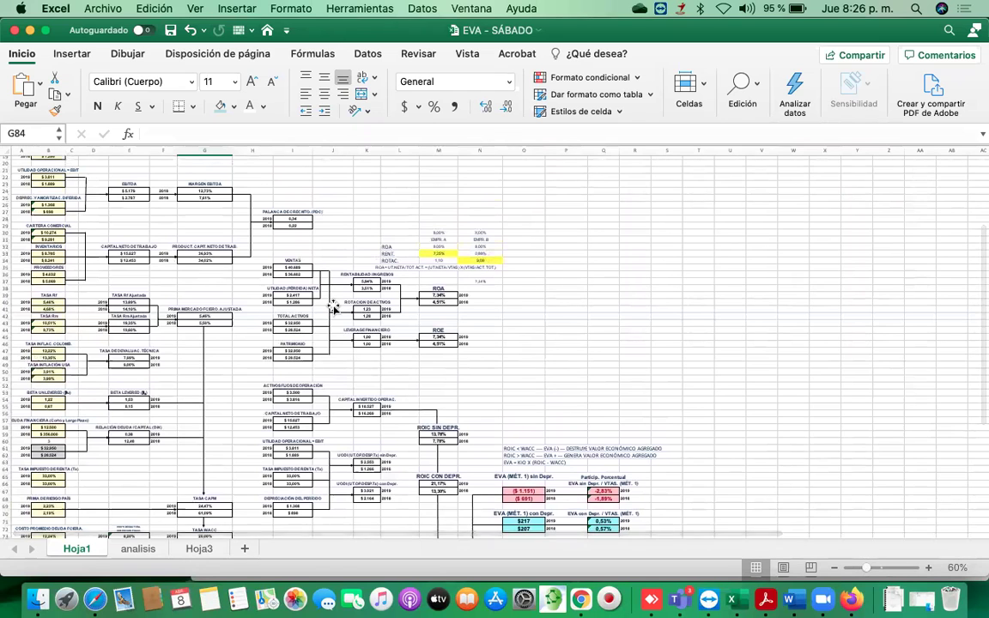
pyautogui.scroll(6, 87, 200)
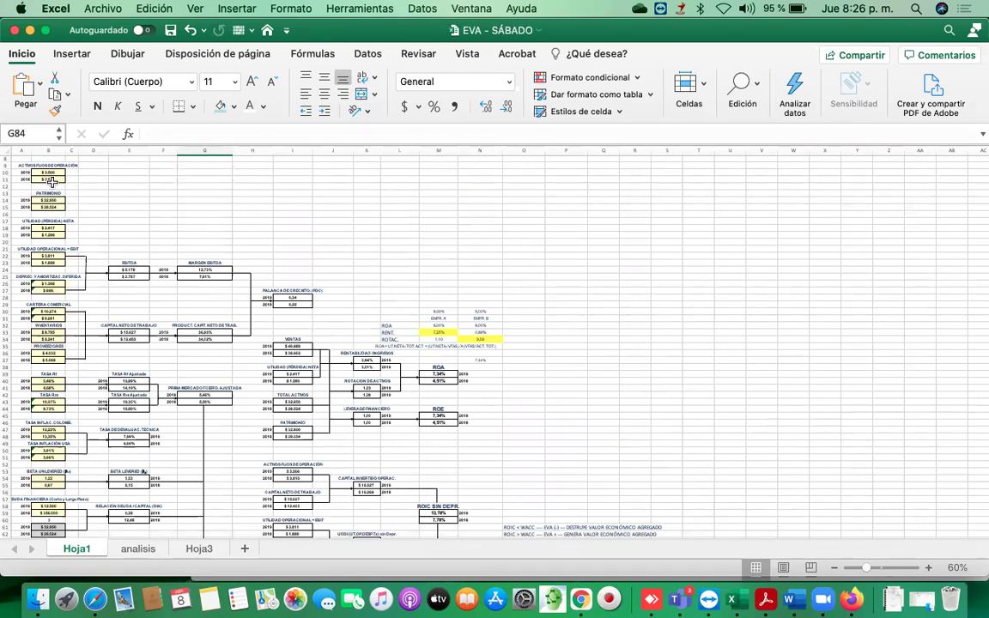
pyautogui.scroll(-7, 75, 357)
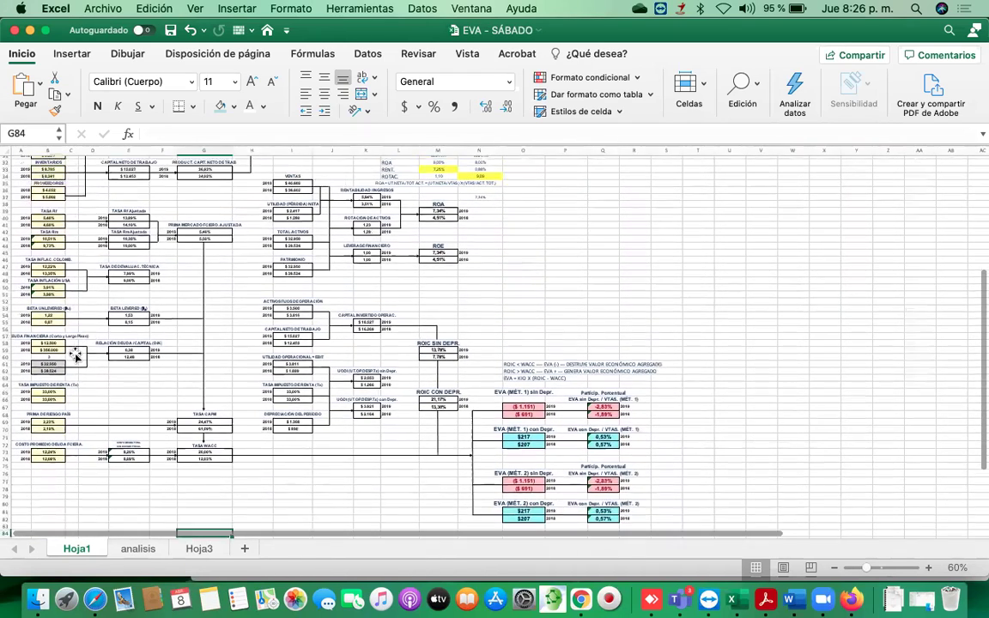
pyautogui.scroll(-1, 75, 357)
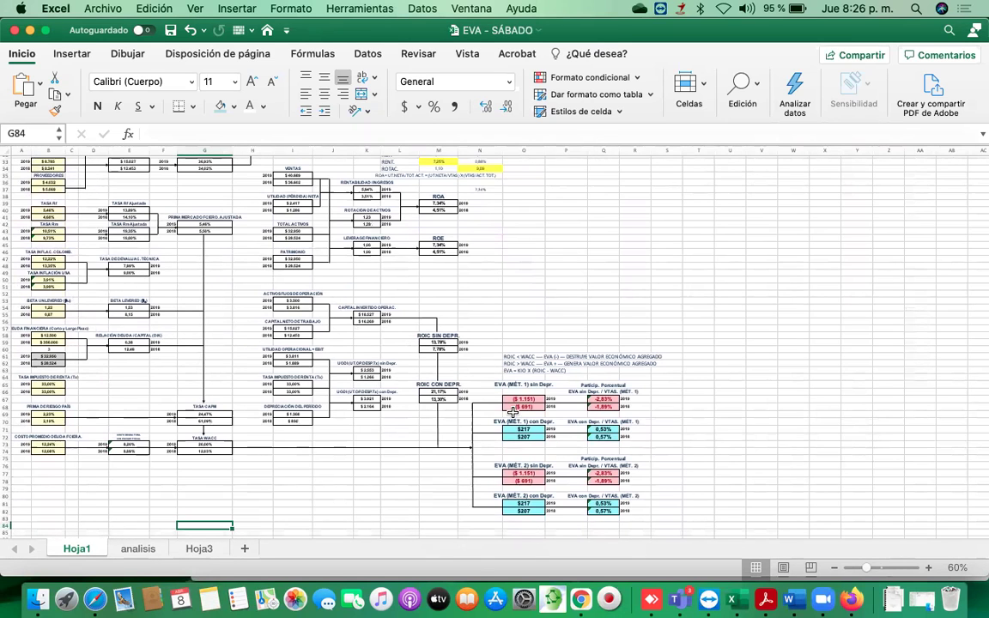
pyautogui.scroll(-3, 513, 411)
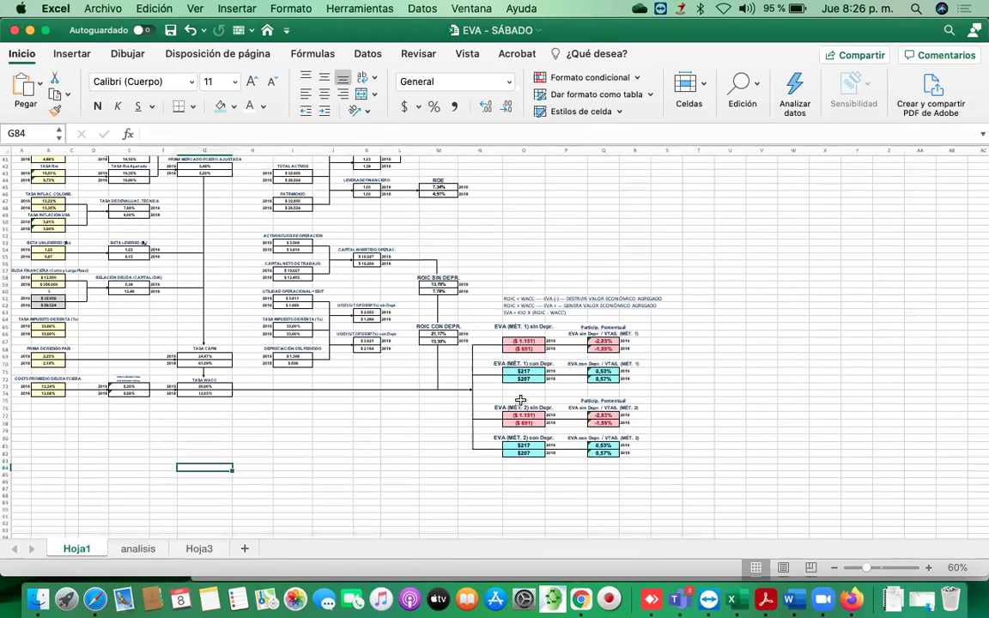
# Review the WACC, CAPM, beta and debt/capital blocks and the yellow input data up to the start of the sheet
pyautogui.click(928, 568)
pyautogui.click(928, 568)
pyautogui.click(929, 568)
pyautogui.click(929, 569)
pyautogui.click(929, 568)
pyautogui.click(929, 568)
pyautogui.click(929, 568)
pyautogui.click(929, 568)
pyautogui.click(929, 568)
pyautogui.click(929, 569)
pyautogui.click(929, 568)
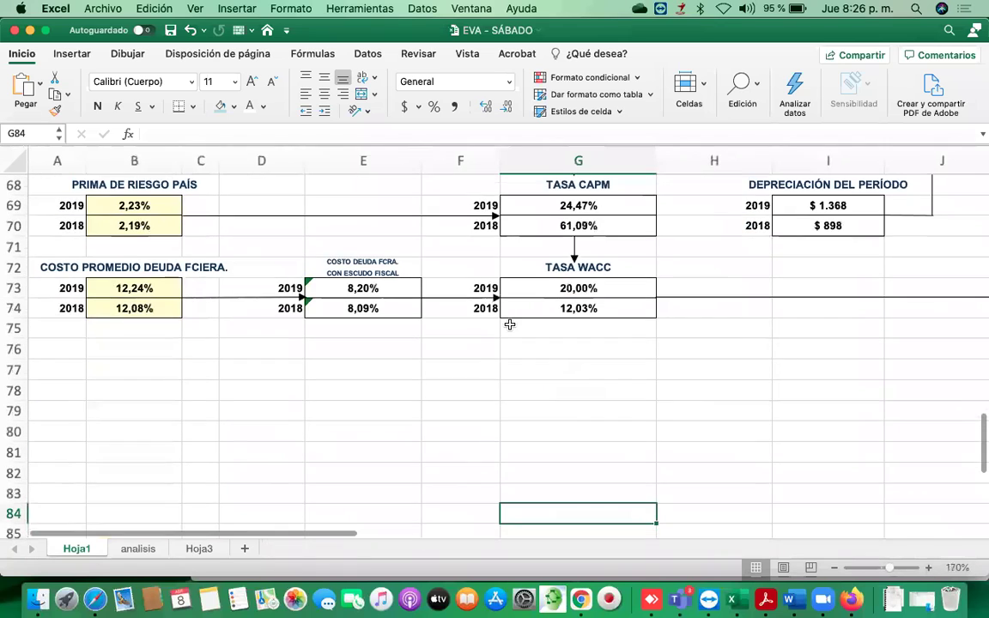
pyautogui.scroll(5, 505, 329)
pyautogui.scroll(1, 504, 329)
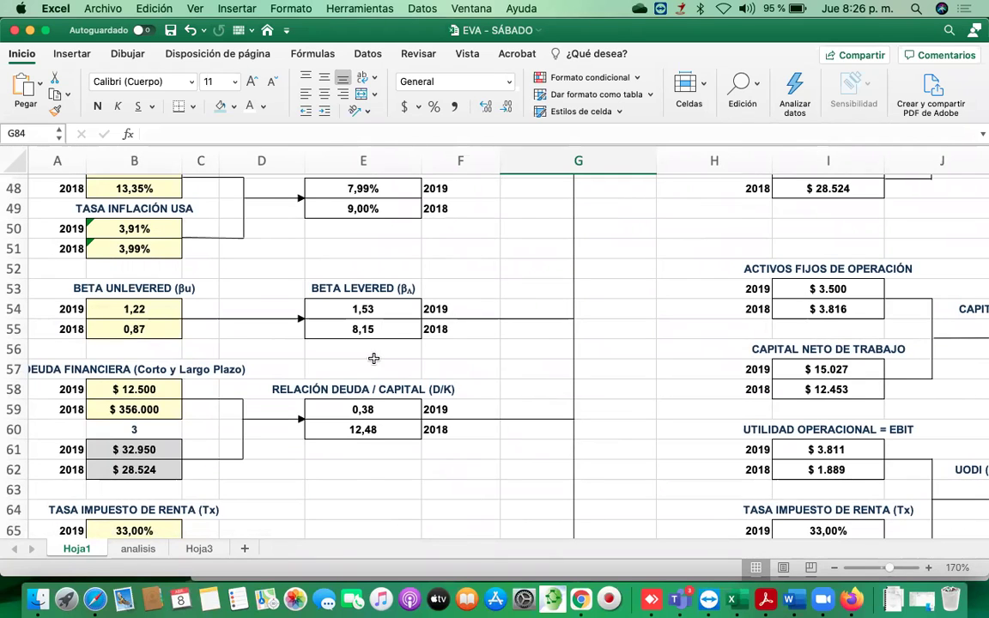
pyautogui.scroll(5, 375, 360)
pyautogui.scroll(6, 375, 364)
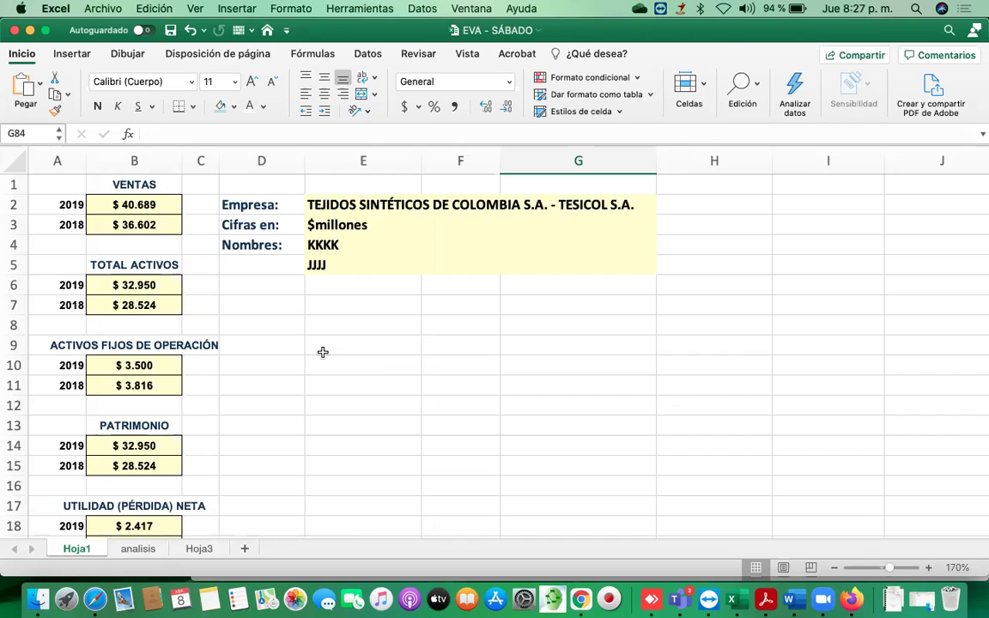
pyautogui.scroll(1, 320, 351)
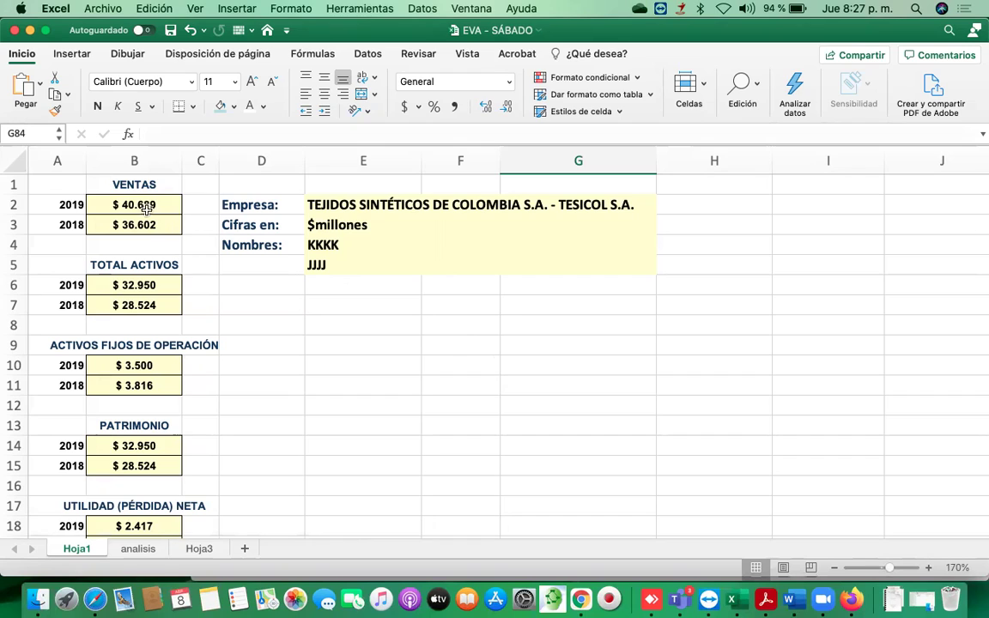
# Inspect the company, currency-unit and names cells in the header block, E2 to E5
pyautogui.click(364, 205)
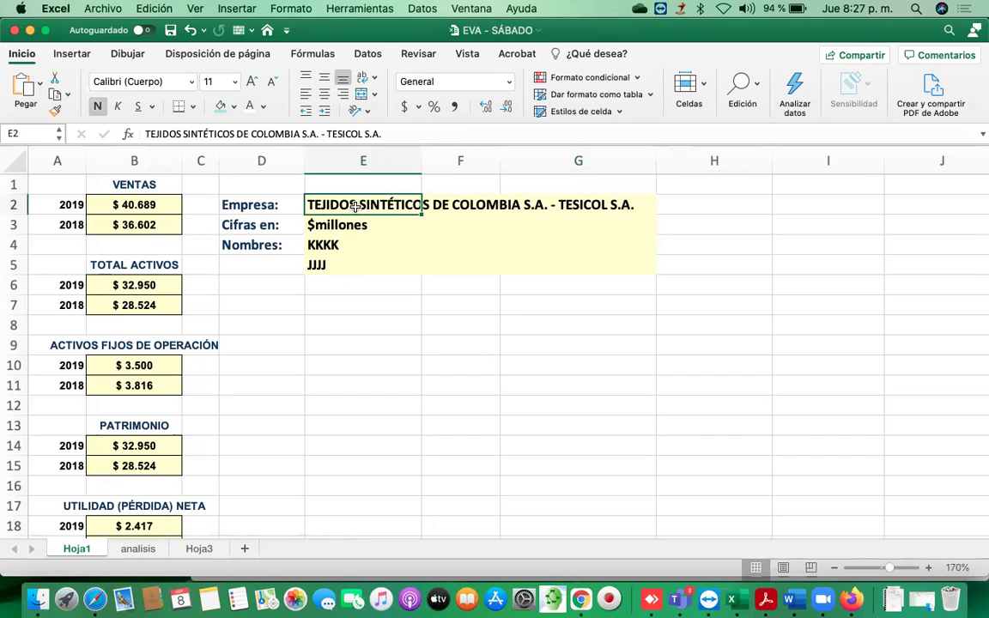
pyautogui.press('Return')
pyautogui.moveTo(327, 246); pyautogui.dragTo(327, 263)
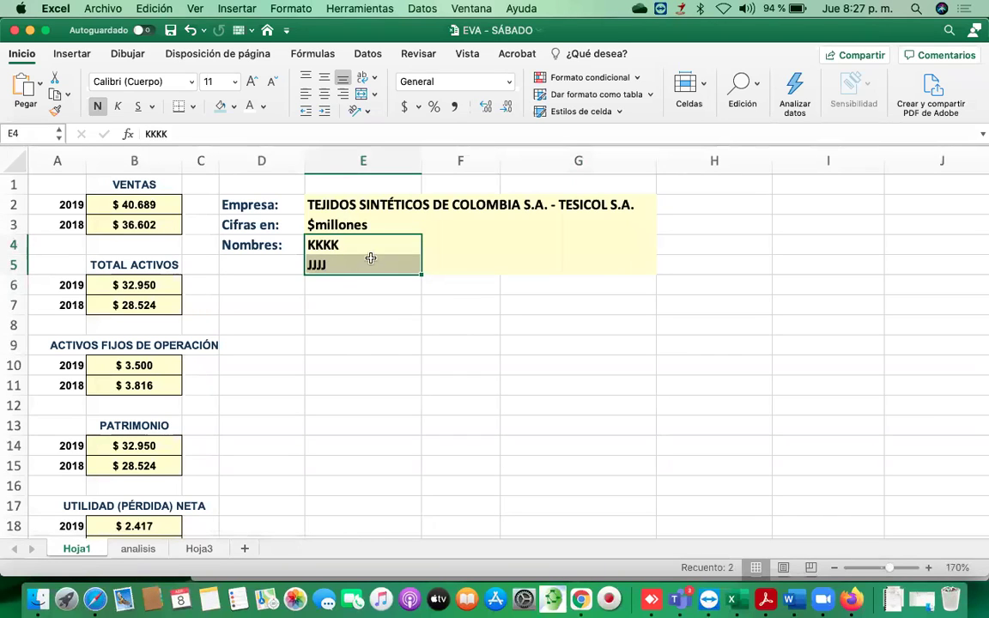
pyautogui.click(345, 248)
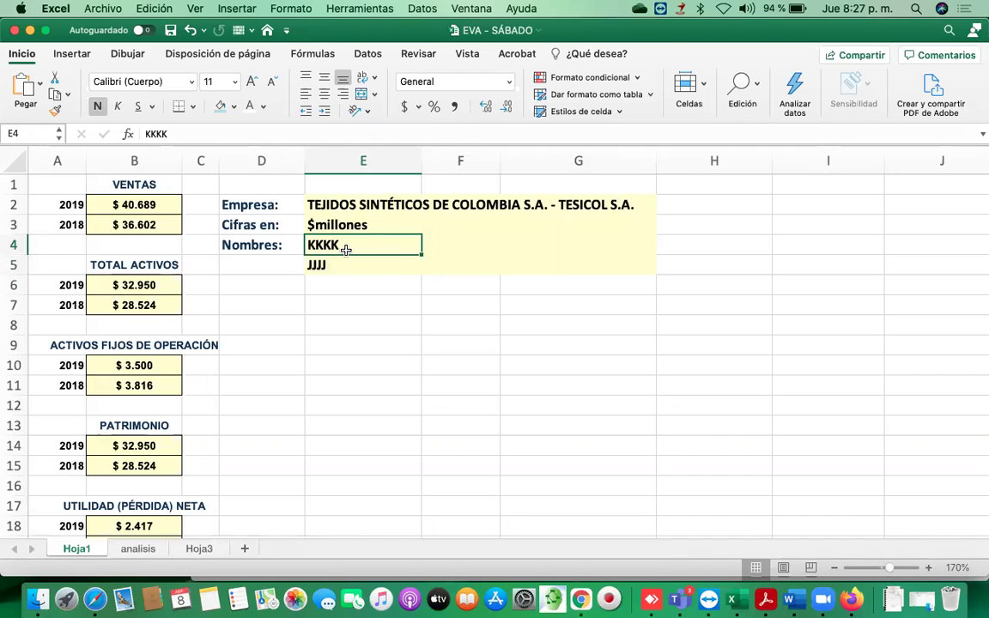
pyautogui.click(322, 266)
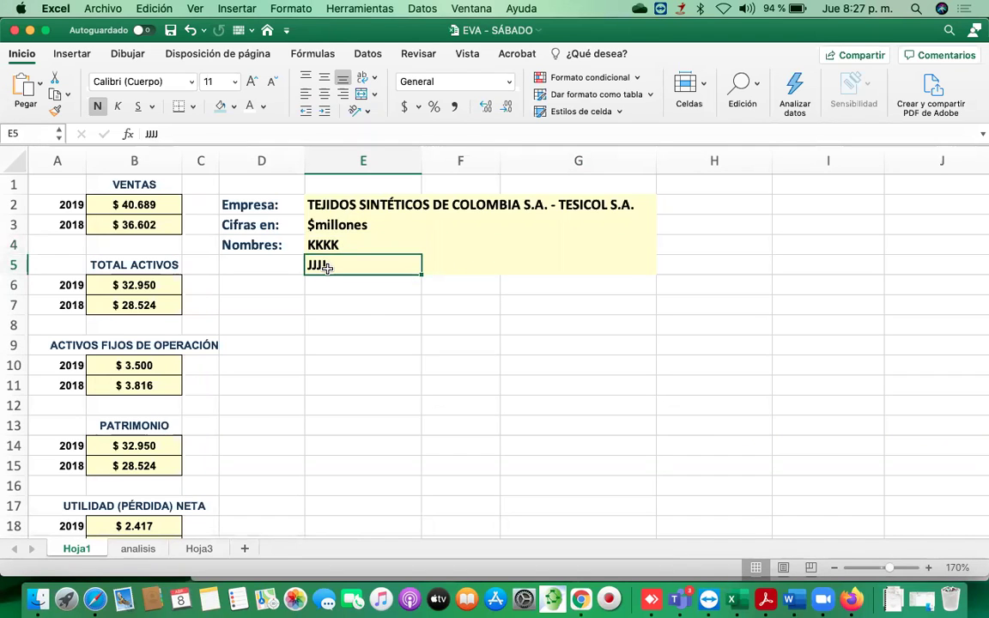
pyautogui.click(394, 204)
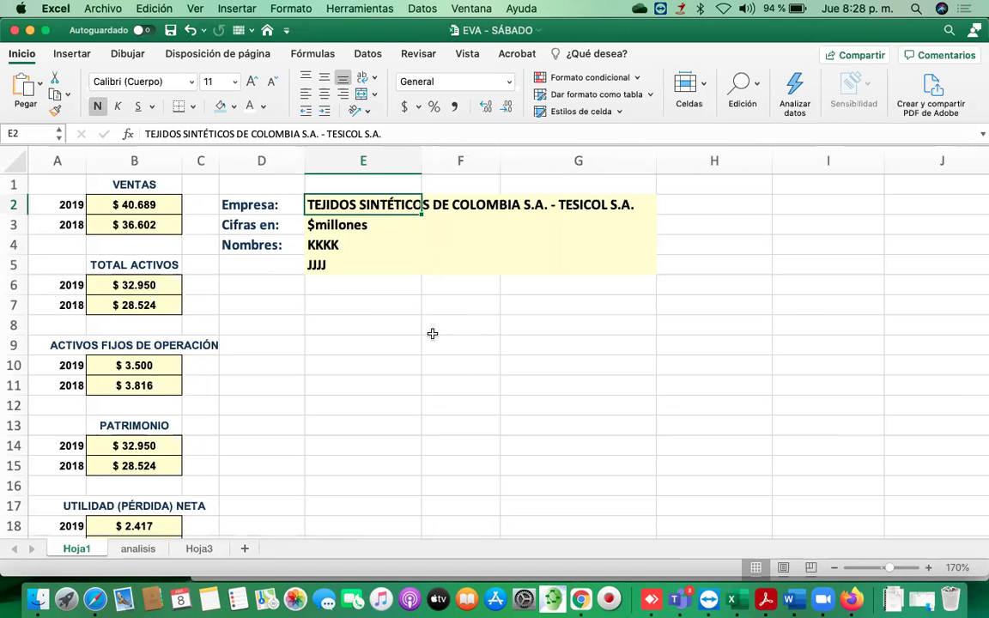
# Review the column B input data down to the financing cost, and the EVA results with and without depreciation
pyautogui.scroll(-2, 433, 333)
pyautogui.hscroll(1, 432, 333)
pyautogui.scroll(1, 432, 333)
pyautogui.hscroll(-1, 433, 333)
pyautogui.scroll(-1, 133, 343)
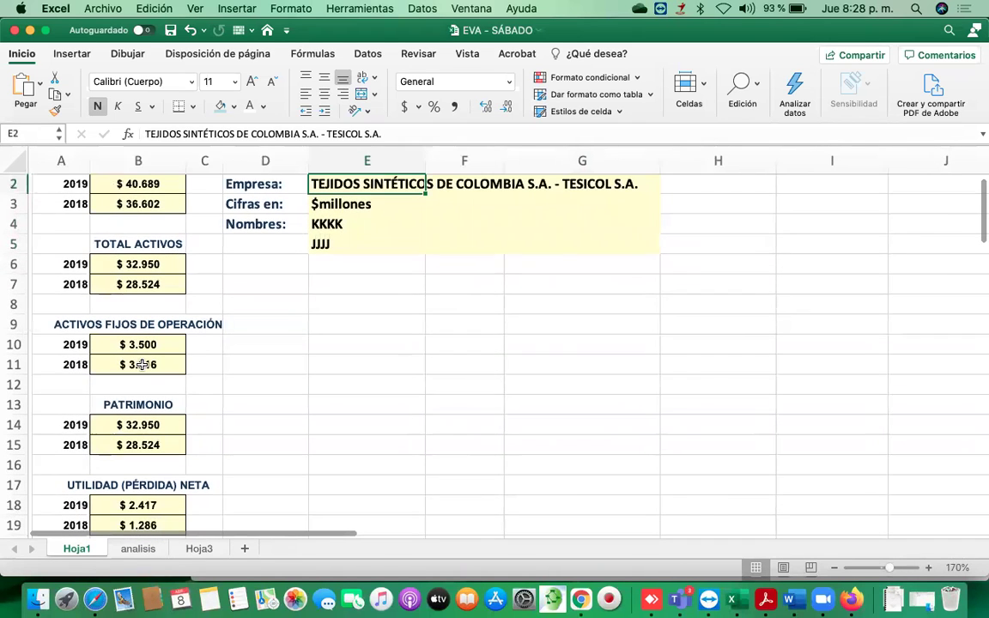
pyautogui.scroll(-15, 116, 368)
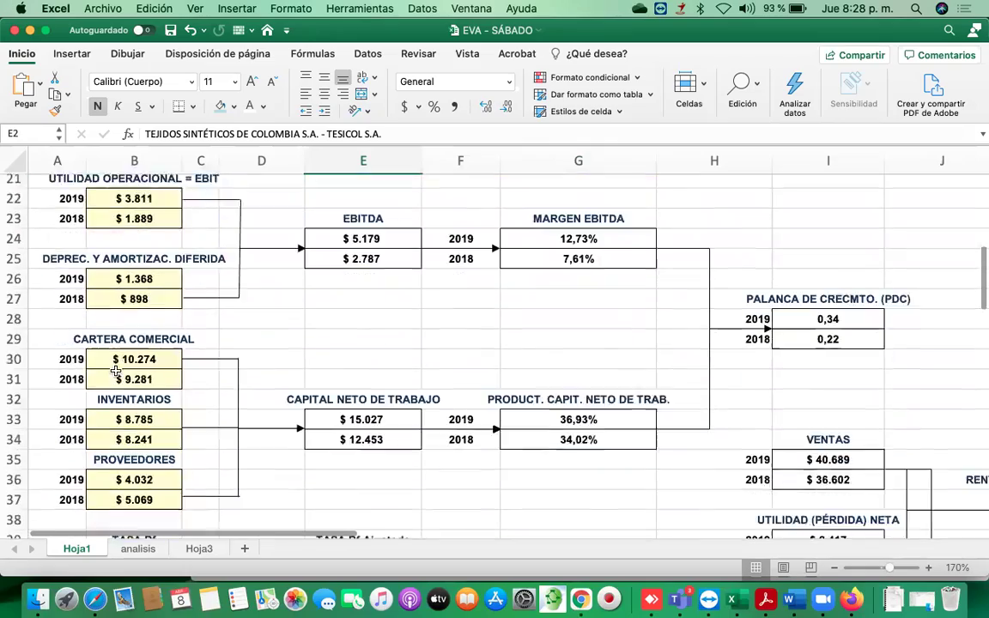
pyautogui.scroll(-12, 116, 369)
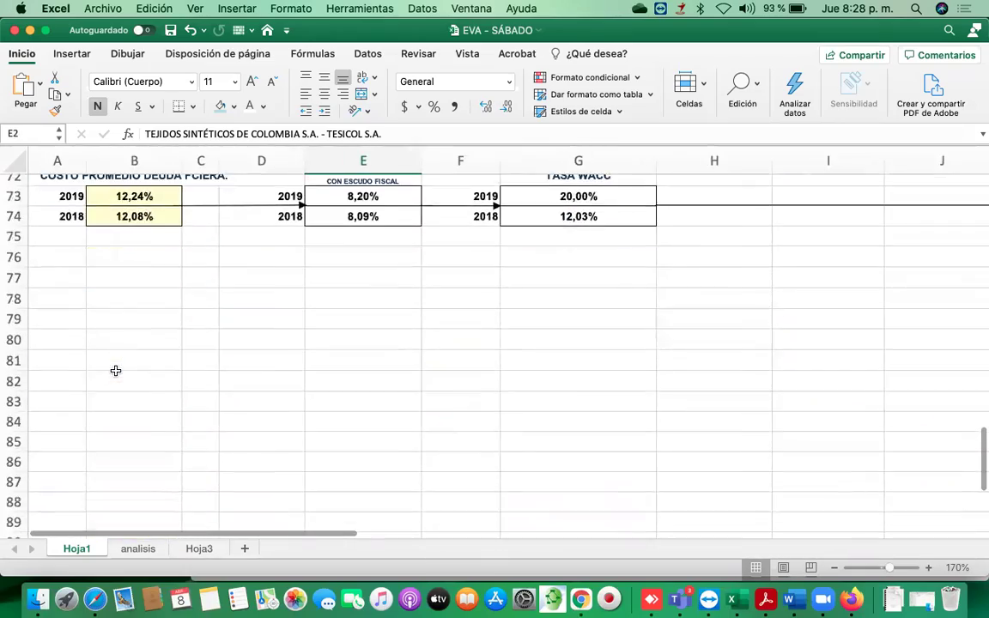
pyautogui.hscroll(5, 116, 370)
pyautogui.scroll(3, 116, 370)
pyautogui.hscroll(6, 116, 370)
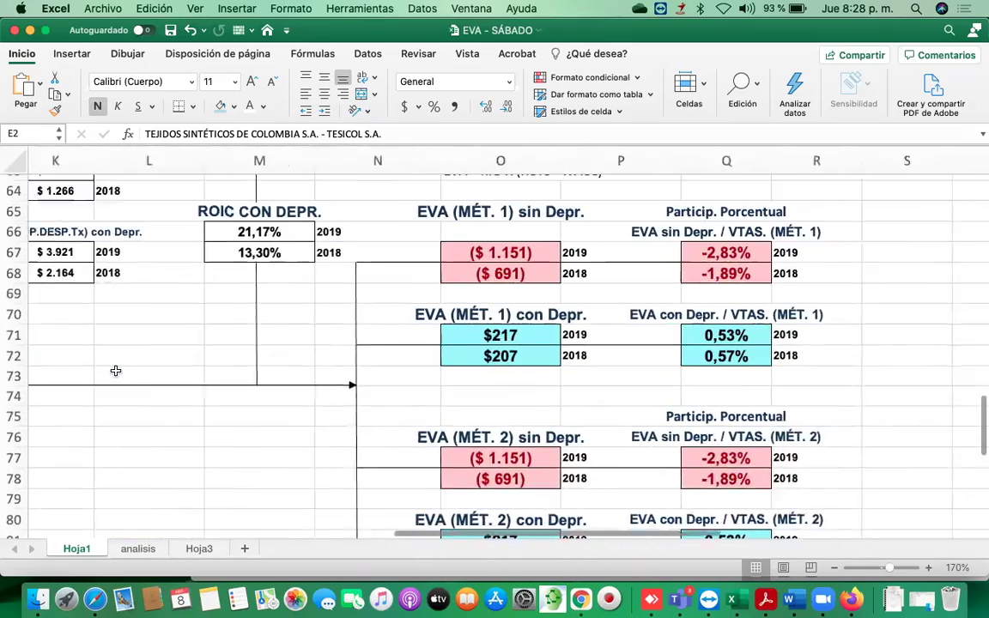
pyautogui.scroll(2, 116, 370)
pyautogui.hscroll(-1, 115, 370)
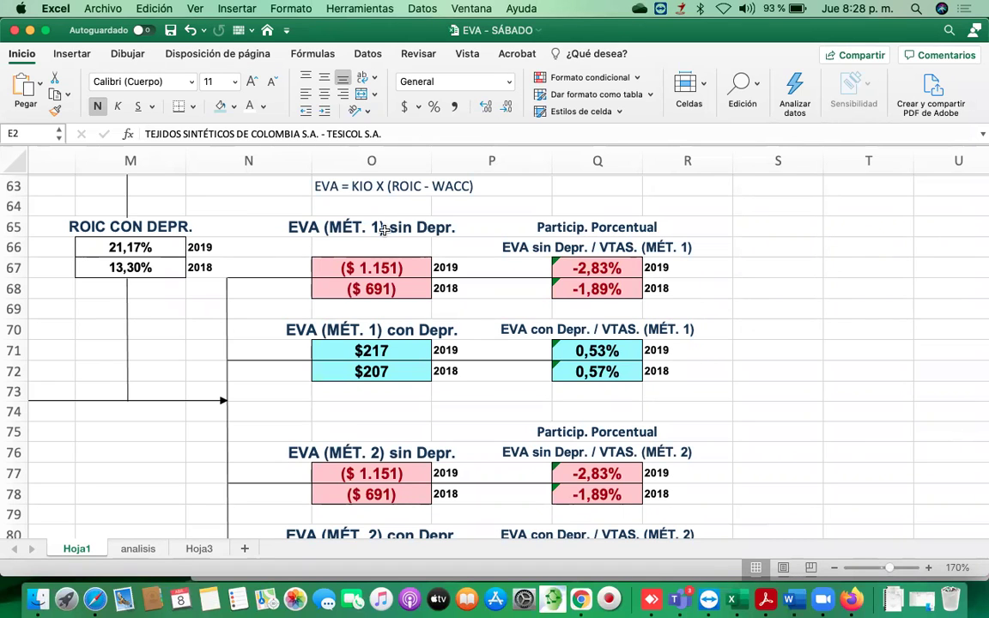
# Examine the ROIC versus WACC criteria and the formula EVA = KIO X (ROIC - WACC) together with the EVA result blocks
pyautogui.scroll(3, 333, 236)
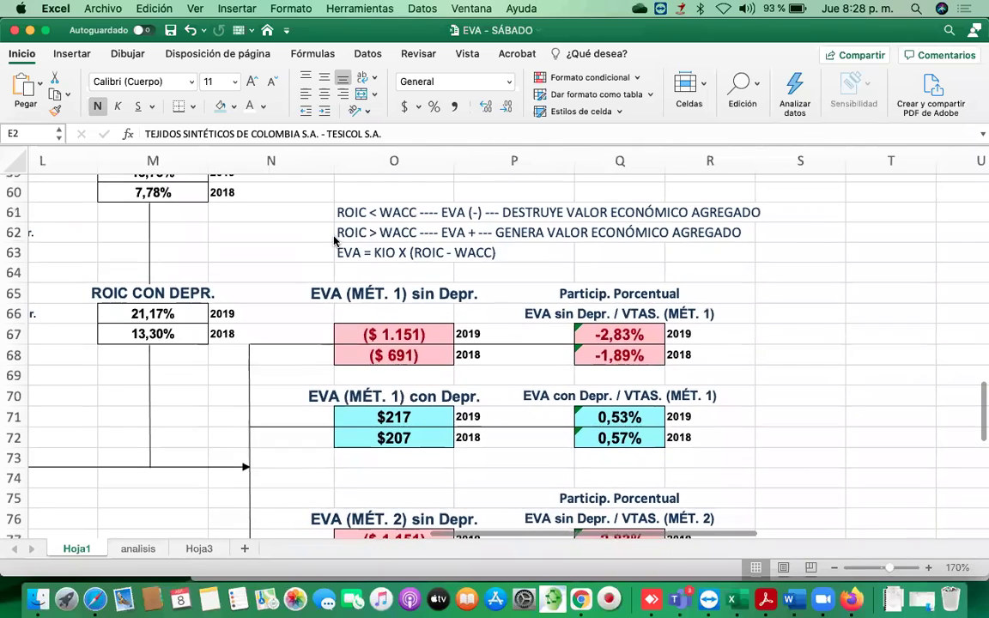
pyautogui.click(362, 251)
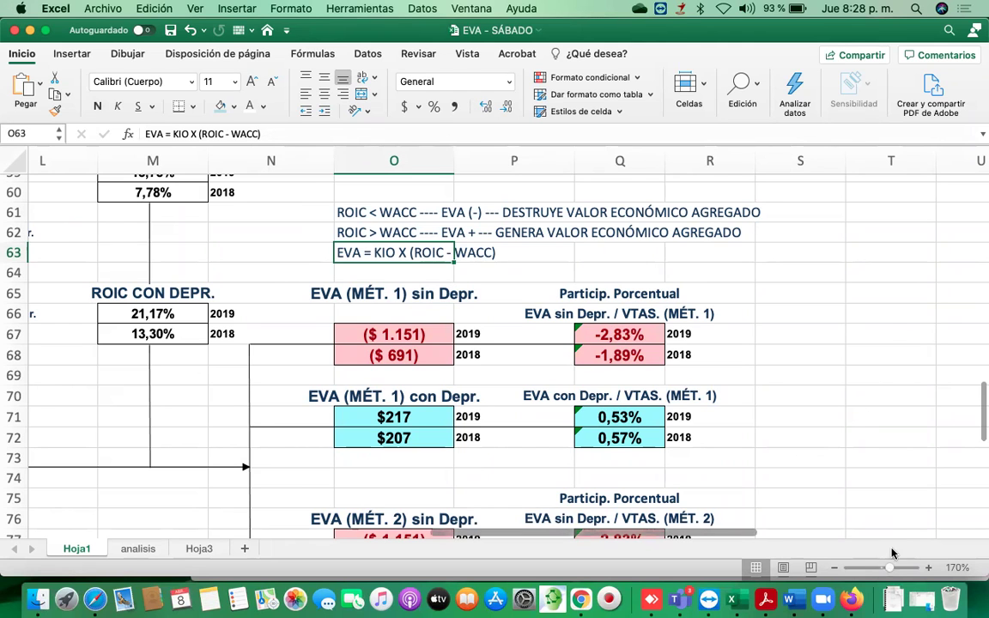
pyautogui.click(927, 569)
pyautogui.click(928, 568)
pyautogui.click(928, 568)
pyautogui.click(928, 569)
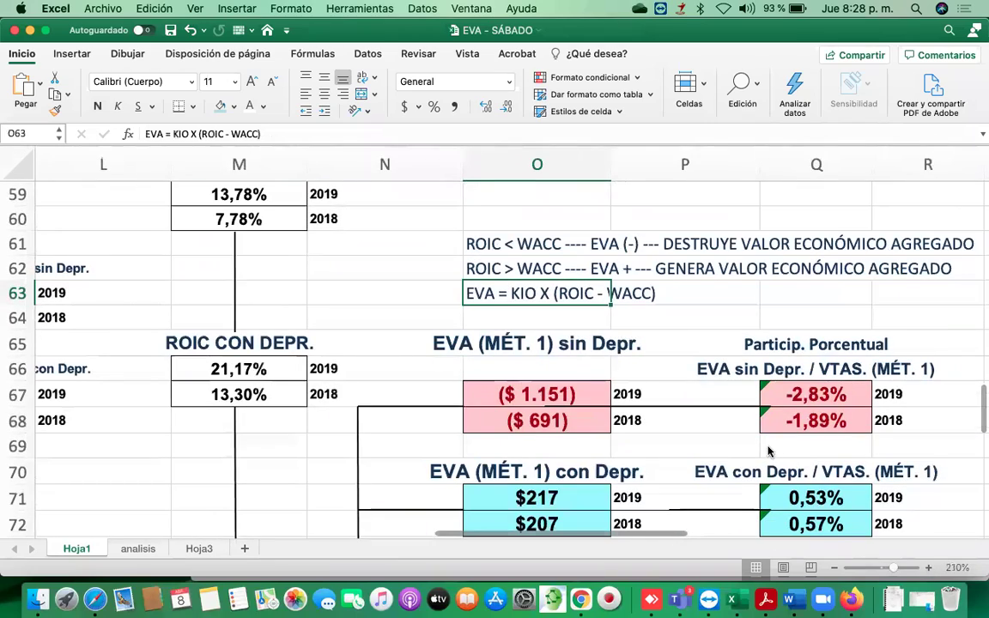
pyautogui.scroll(-6, 632, 289)
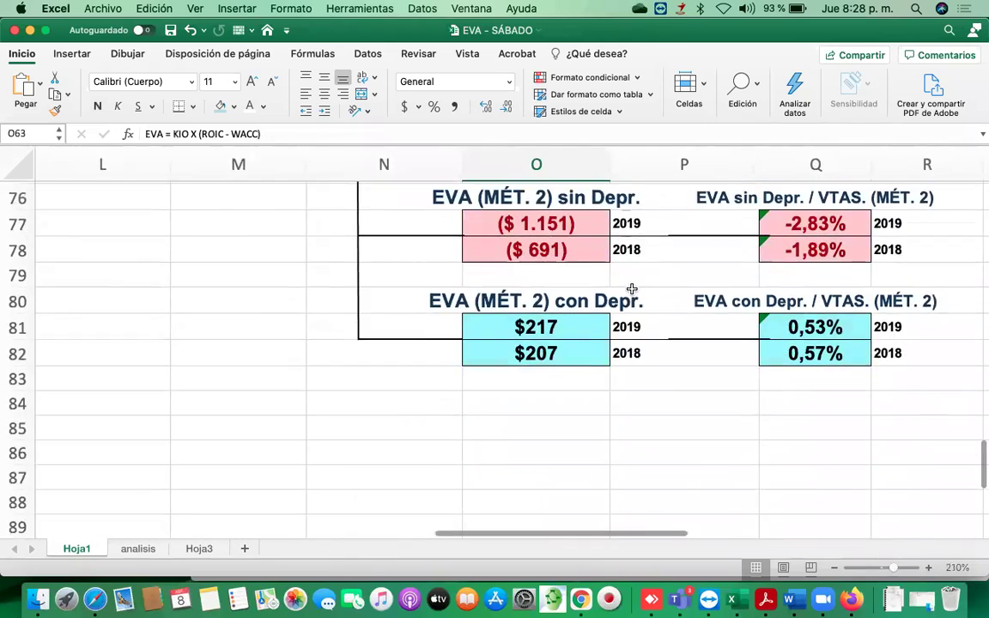
pyautogui.scroll(7, 631, 290)
pyautogui.scroll(-1, 631, 290)
pyautogui.hscroll(1, 632, 289)
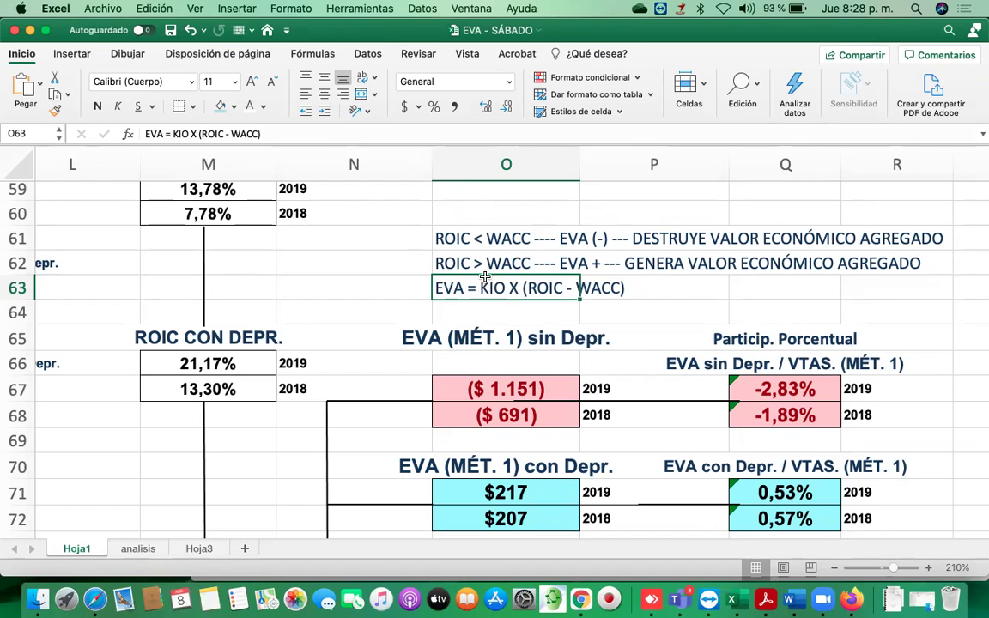
pyautogui.click(525, 306)
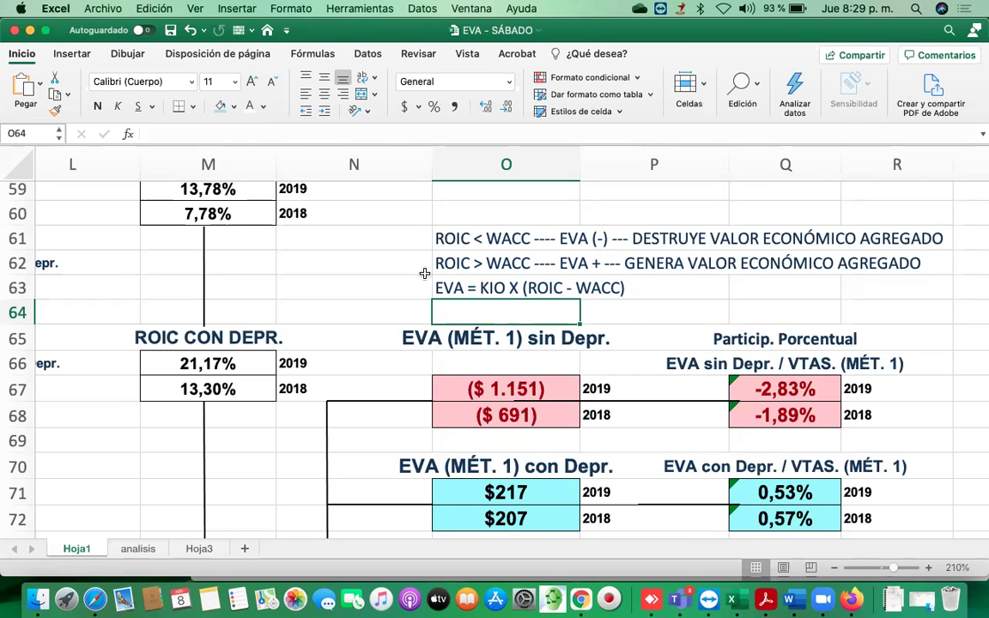
# Trace the operating invested capital back to its fixed assets, net working capital, receivables, inventory and supplier inputs
pyautogui.scroll(5, 426, 273)
pyautogui.hscroll(-3, 425, 273)
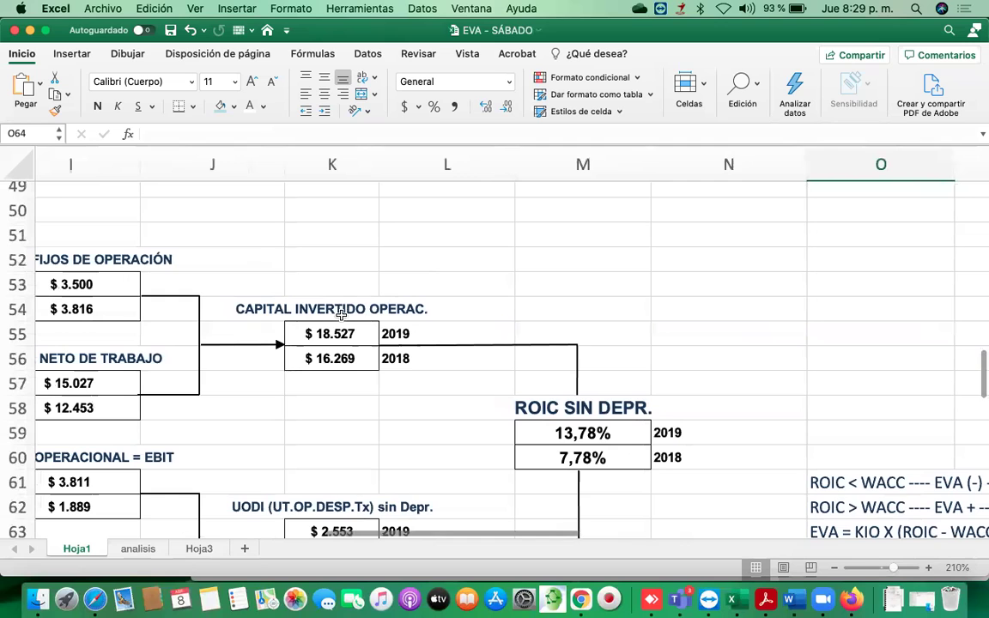
pyautogui.hscroll(-2, 337, 309)
pyautogui.scroll(-1, 337, 309)
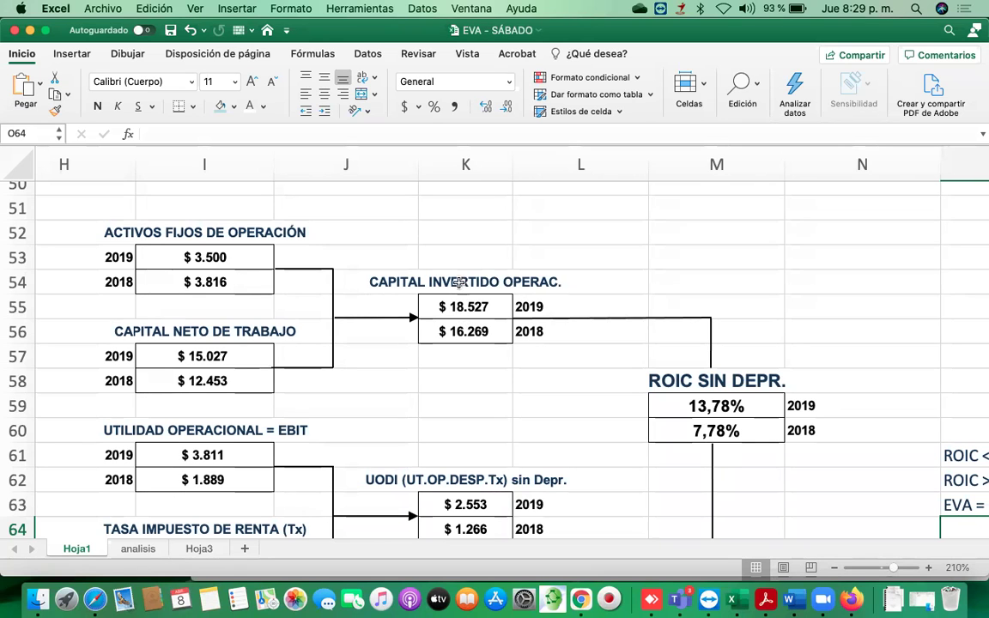
pyautogui.hscroll(-10, 263, 282)
pyautogui.scroll(5, 264, 282)
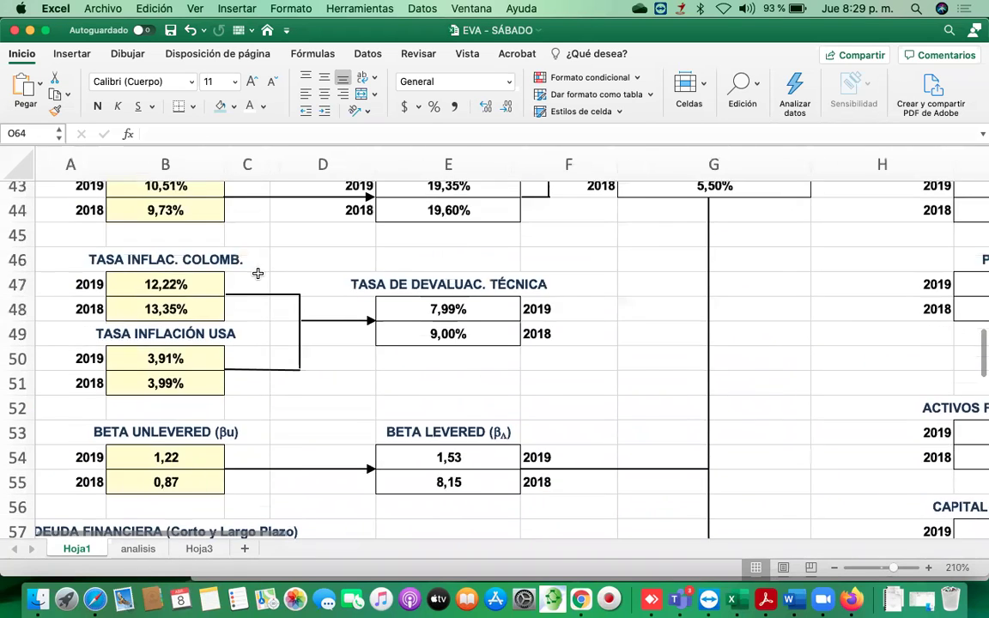
pyautogui.scroll(8, 151, 212)
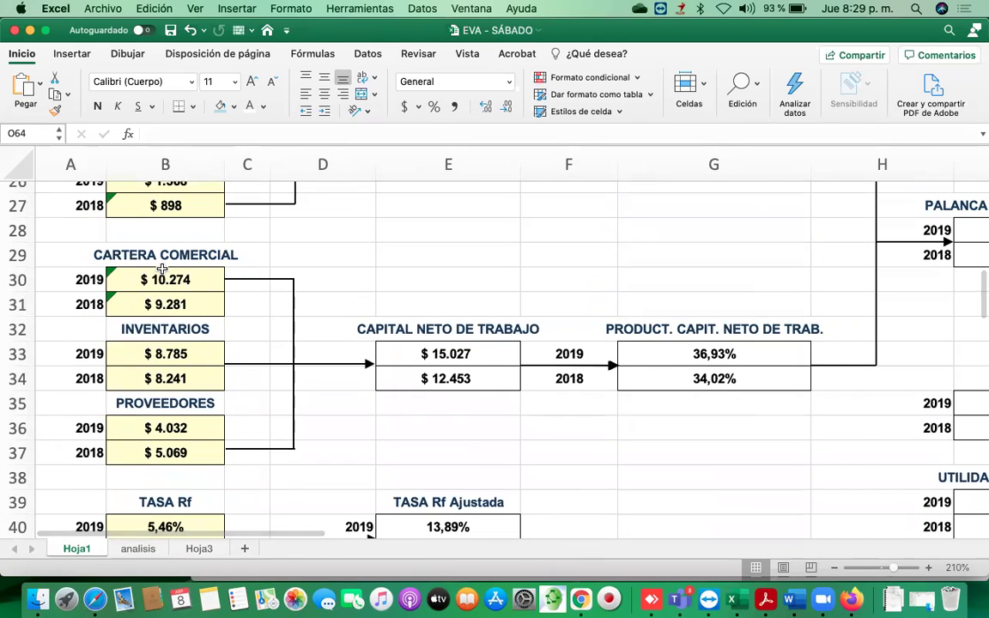
pyautogui.scroll(5, 162, 269)
pyautogui.scroll(5, 161, 267)
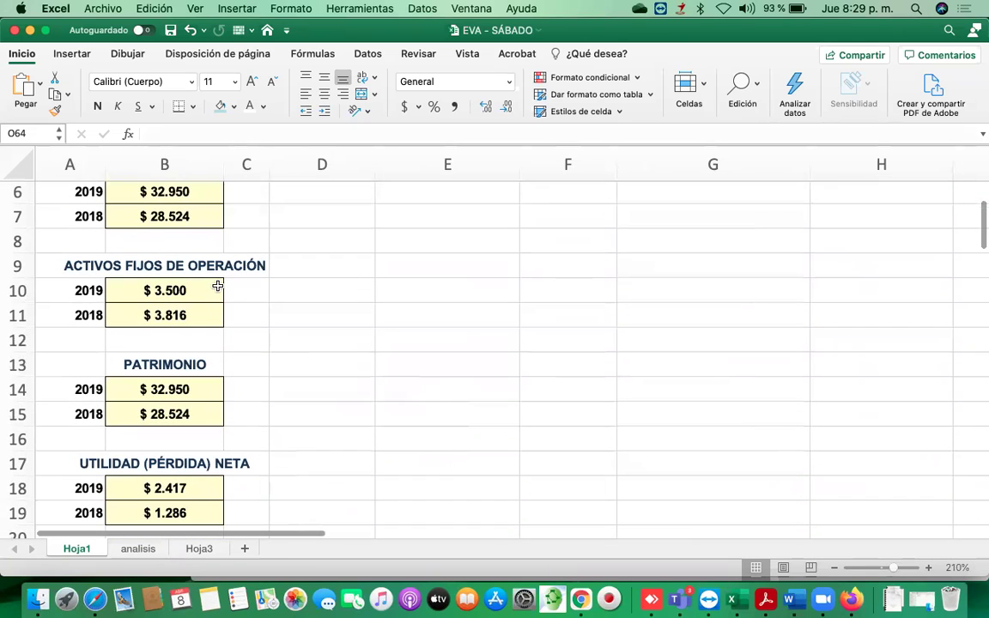
pyautogui.click(356, 348)
pyautogui.write('jhjh')
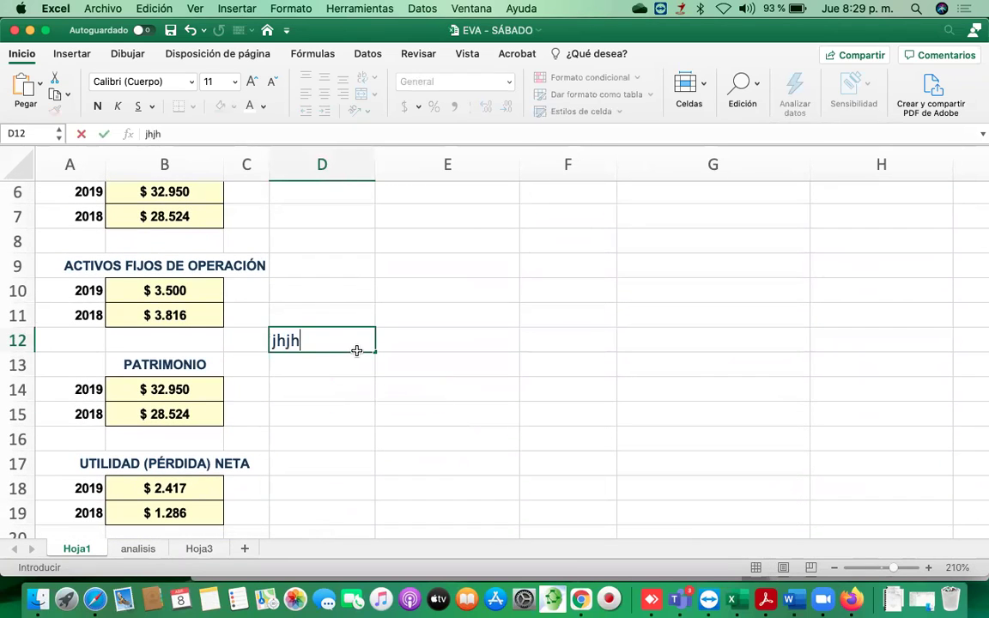
pyautogui.press('Escape')
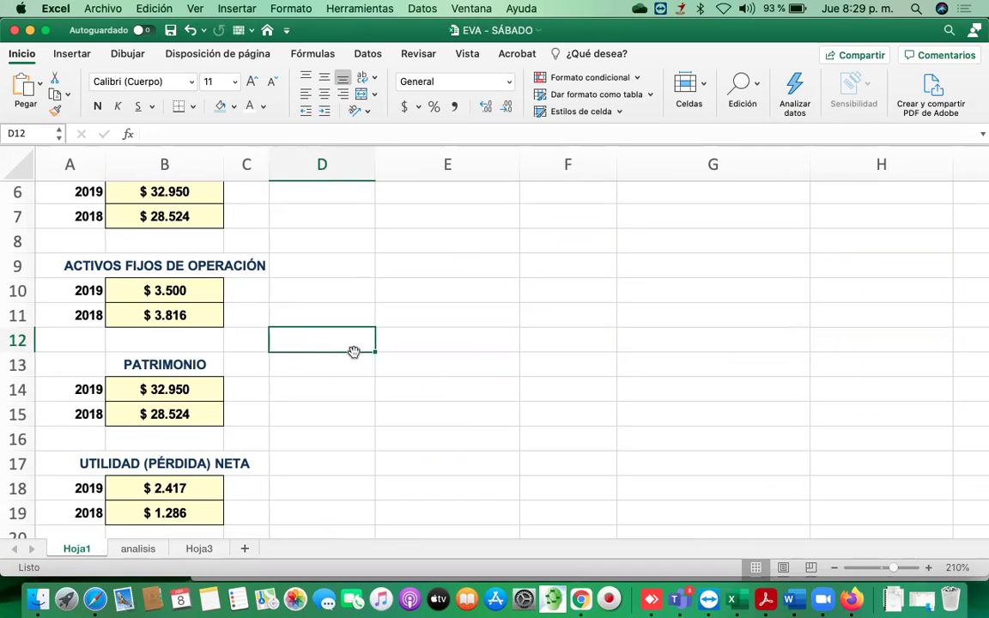
# Review the EBITDA, EBITDA margin and working capital productivity blocks, along with the income profitability and ROE ratios
pyautogui.scroll(-6, 437, 354)
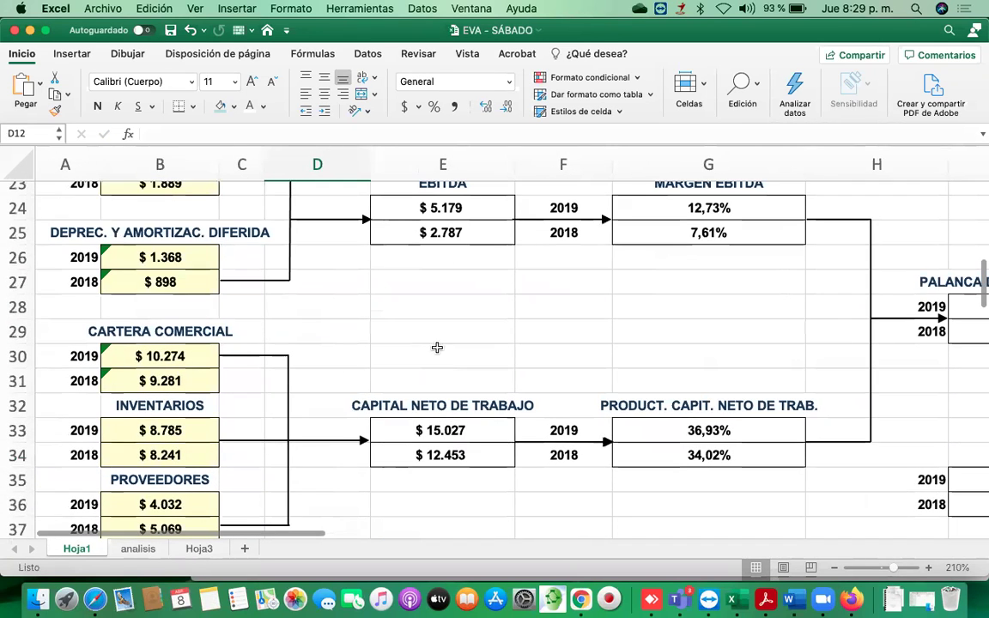
pyautogui.click(440, 206)
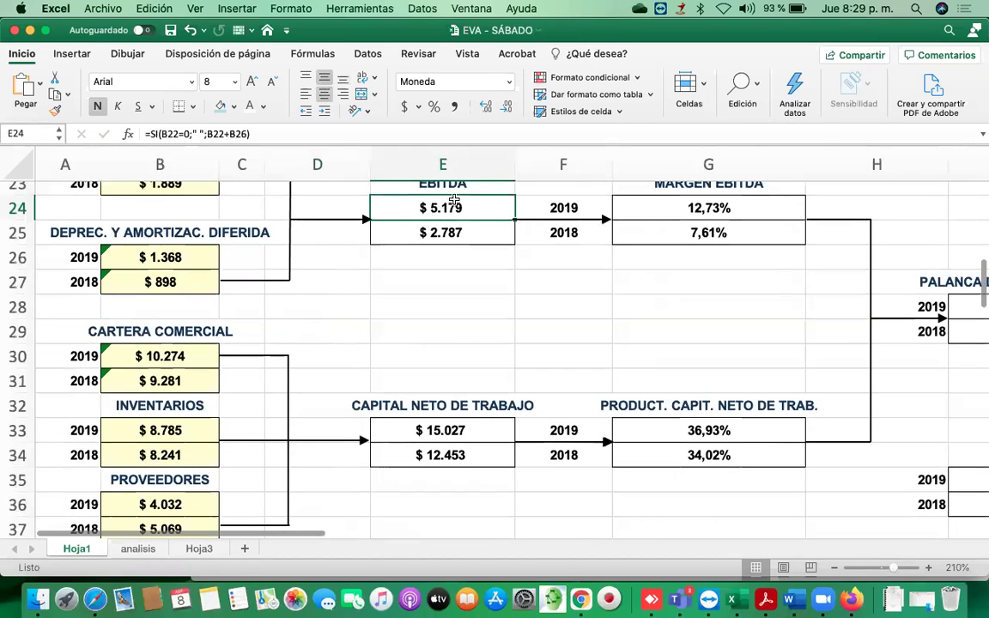
pyautogui.click(712, 232)
pyautogui.scroll(-1, 405, 271)
pyautogui.hscroll(2, 405, 271)
pyautogui.hscroll(7, 404, 272)
pyautogui.scroll(-3, 347, 254)
pyautogui.click(360, 289)
pyautogui.scroll(-5, 374, 281)
pyautogui.hscroll(2, 373, 281)
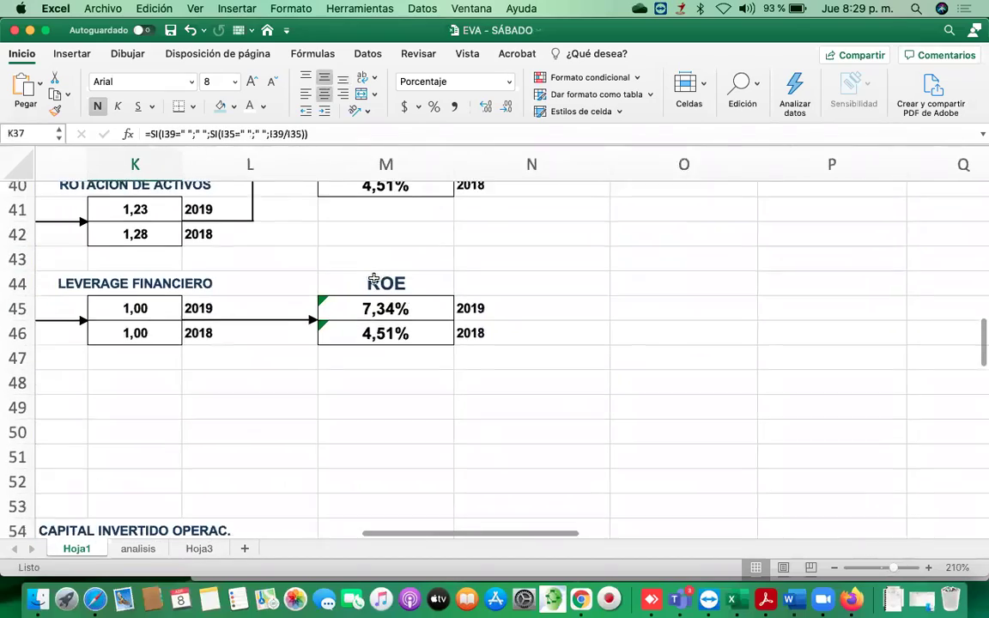
# Examine the ROIC versus WACC criteria and the 2019 EVA (MÉT. 1) sin Depr. formula in O67
pyautogui.scroll(-10, 373, 281)
pyautogui.hscroll(1, 374, 277)
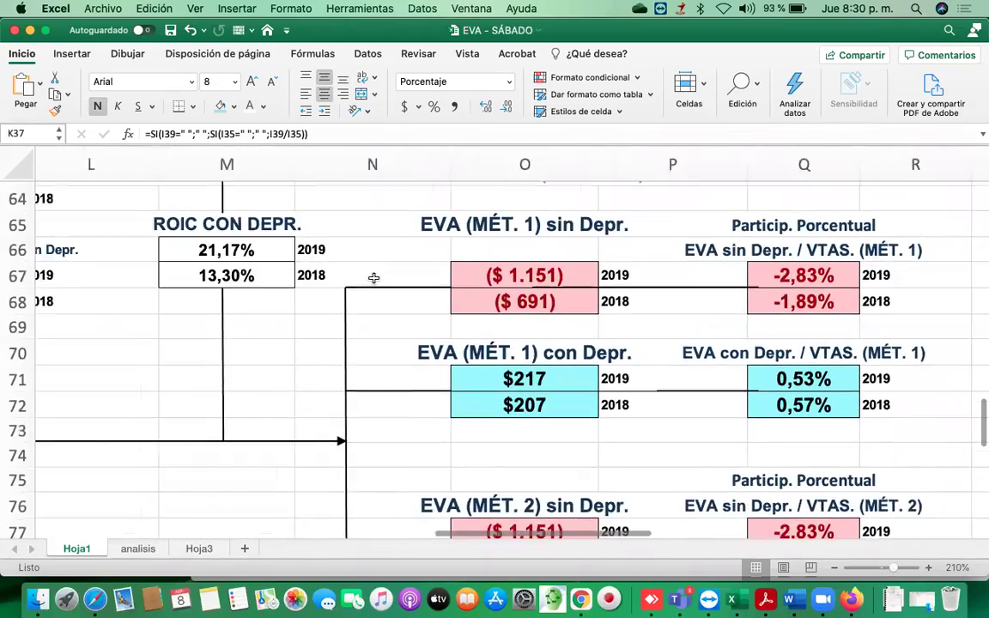
pyautogui.scroll(2, 373, 277)
pyautogui.hscroll(1, 374, 277)
pyautogui.scroll(1, 382, 290)
pyautogui.scroll(2, 378, 292)
pyautogui.hscroll(-1, 370, 293)
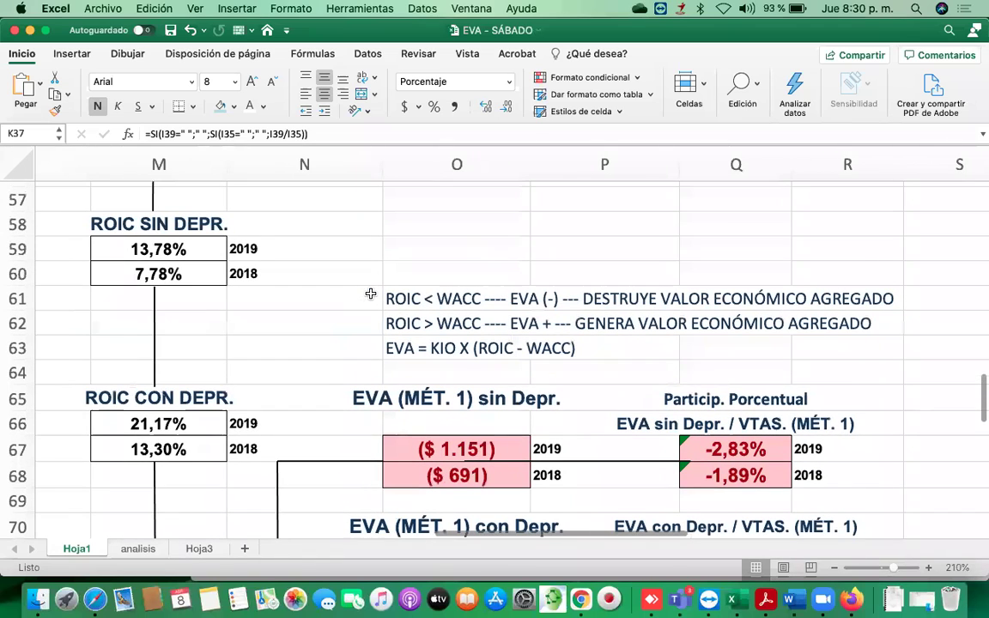
pyautogui.click(449, 457)
pyautogui.scroll(1, 451, 457)
pyautogui.hscroll(-1, 451, 456)
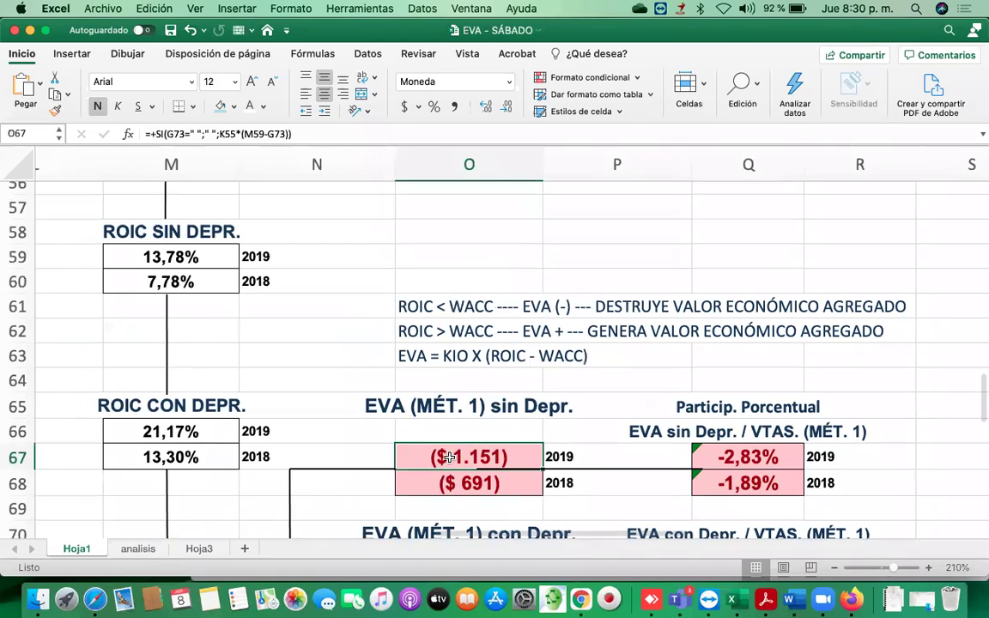
# Inspect the 2019 operating fixed assets and net working capital cells, I53 and I57, that feed the operating invested capital
pyautogui.scroll(5, 364, 495)
pyautogui.hscroll(-3, 363, 495)
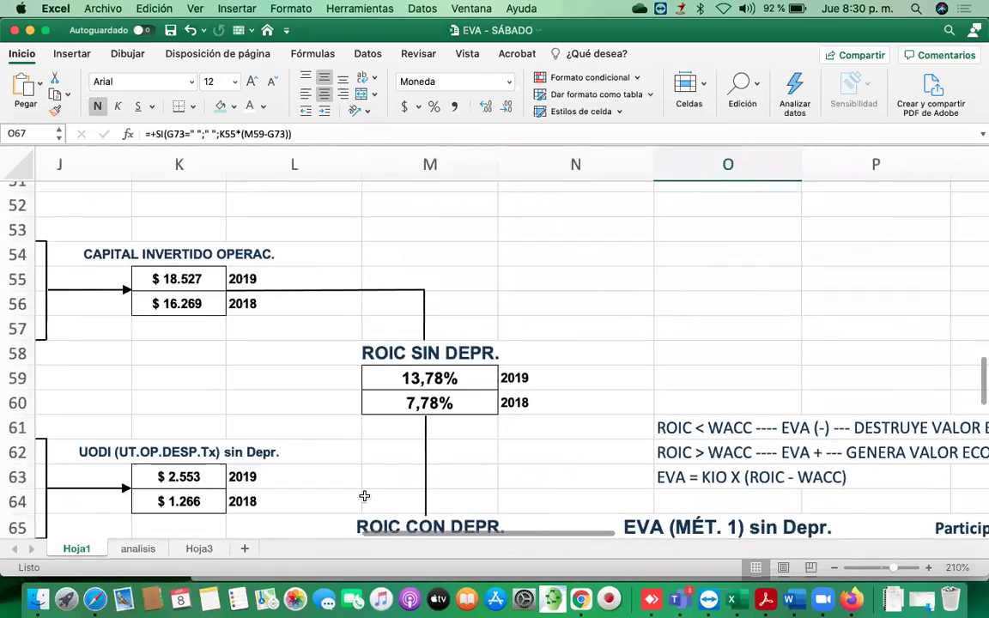
pyautogui.hscroll(-2, 291, 361)
pyautogui.scroll(-1, 290, 361)
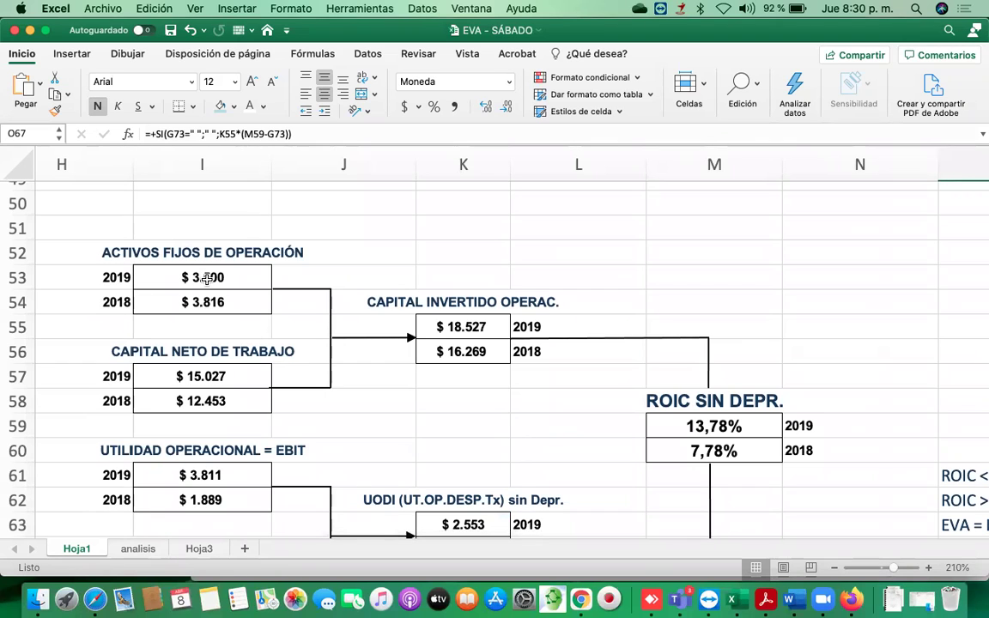
pyautogui.click(217, 376)
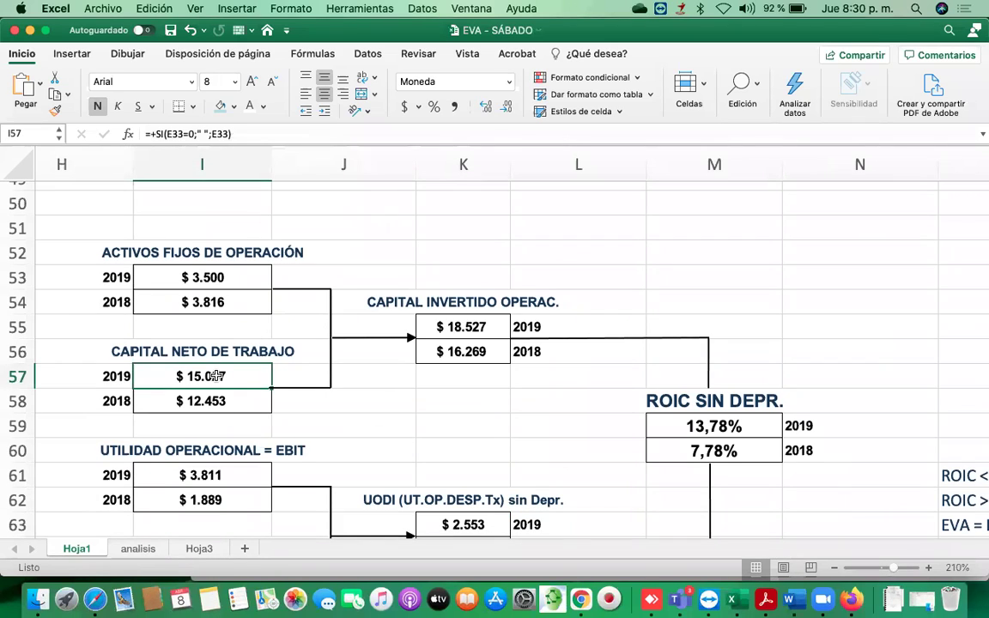
pyautogui.click(213, 277)
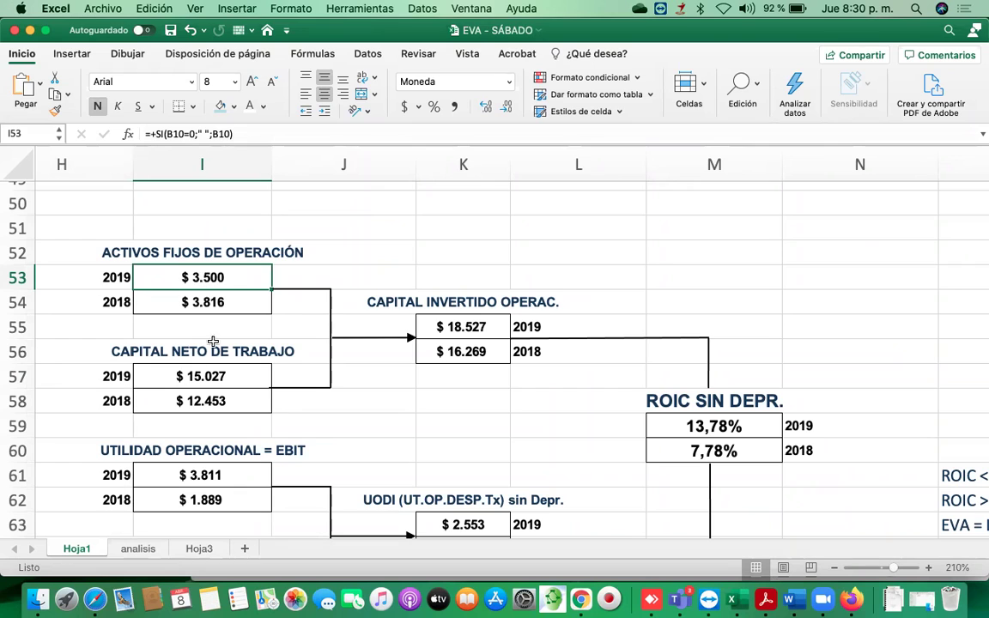
pyautogui.click(213, 379)
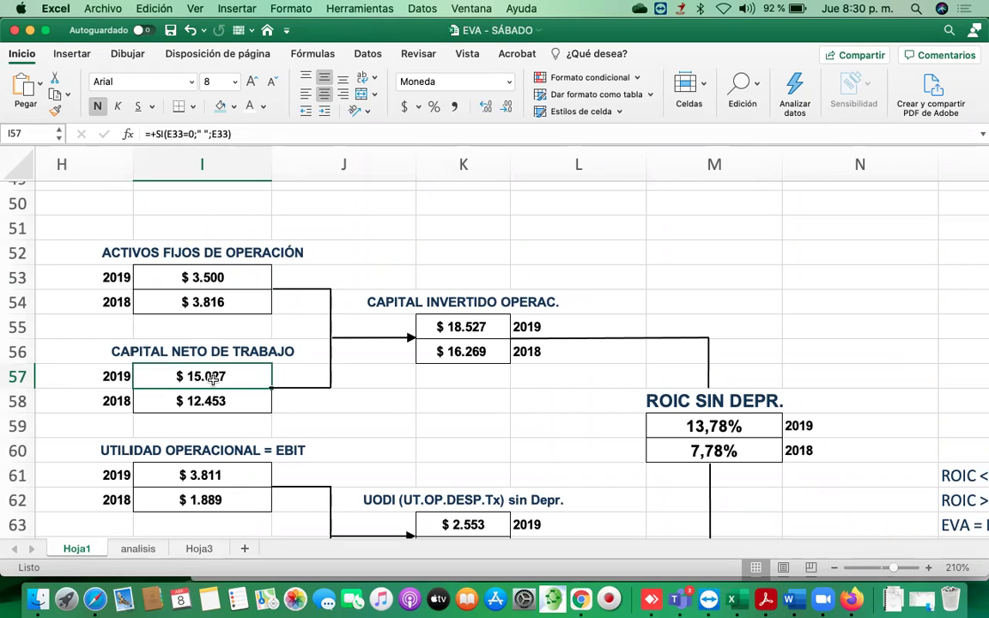
# Trace the 2019 net working capital in E33 back to the Cartera Comercial, Inventarios and Proveedores inputs
pyautogui.hscroll(-10, 212, 379)
pyautogui.scroll(12, 213, 379)
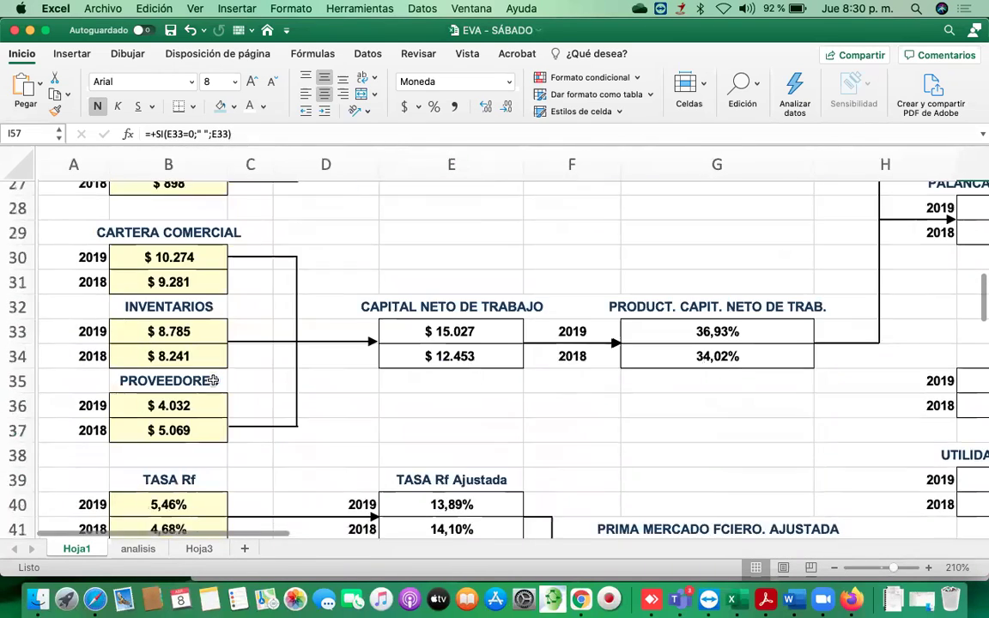
pyautogui.click(443, 348)
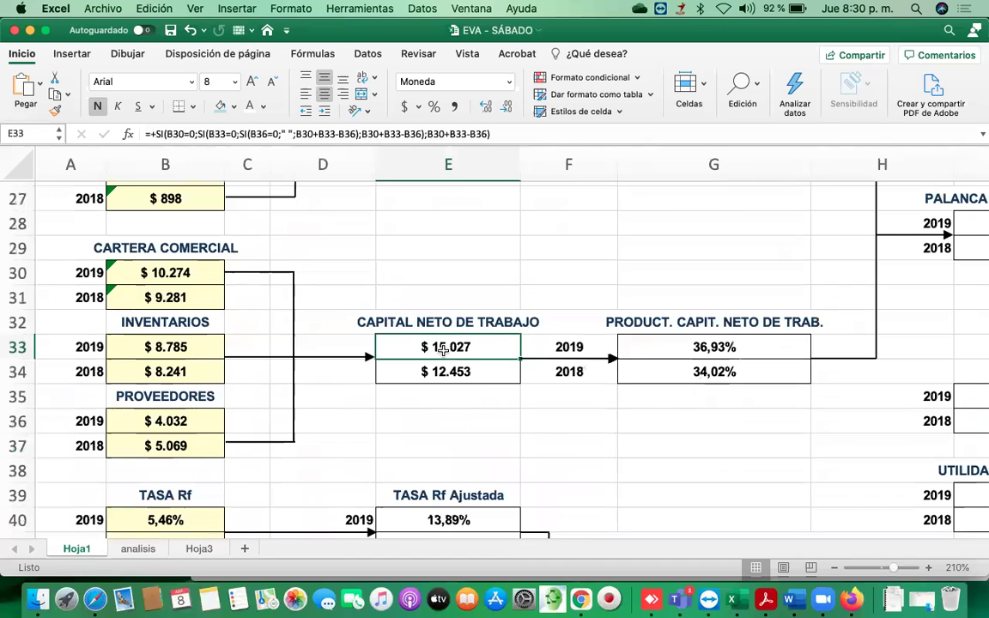
pyautogui.click(170, 243)
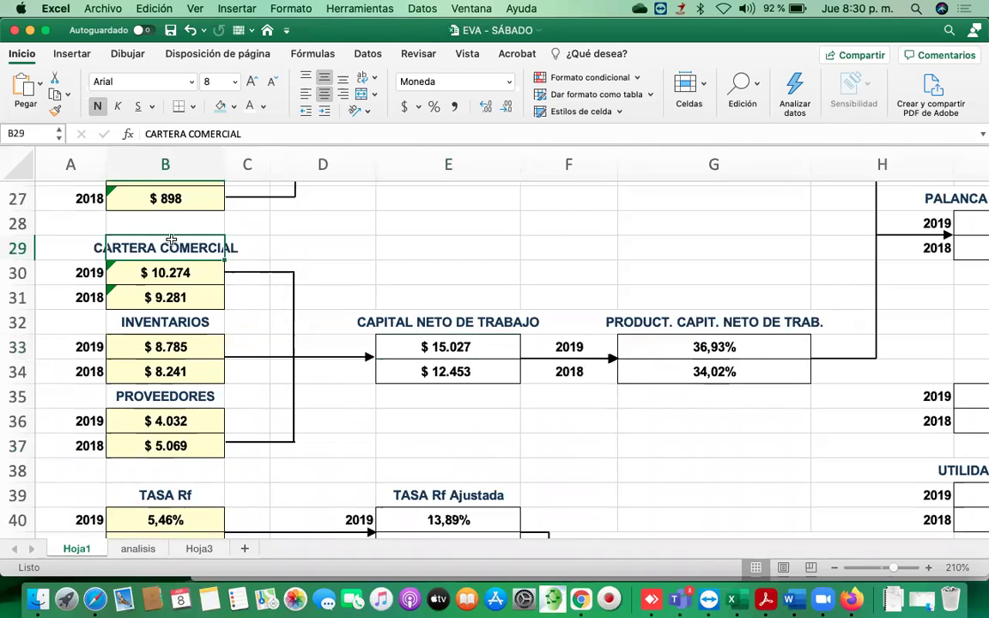
pyautogui.click(157, 324)
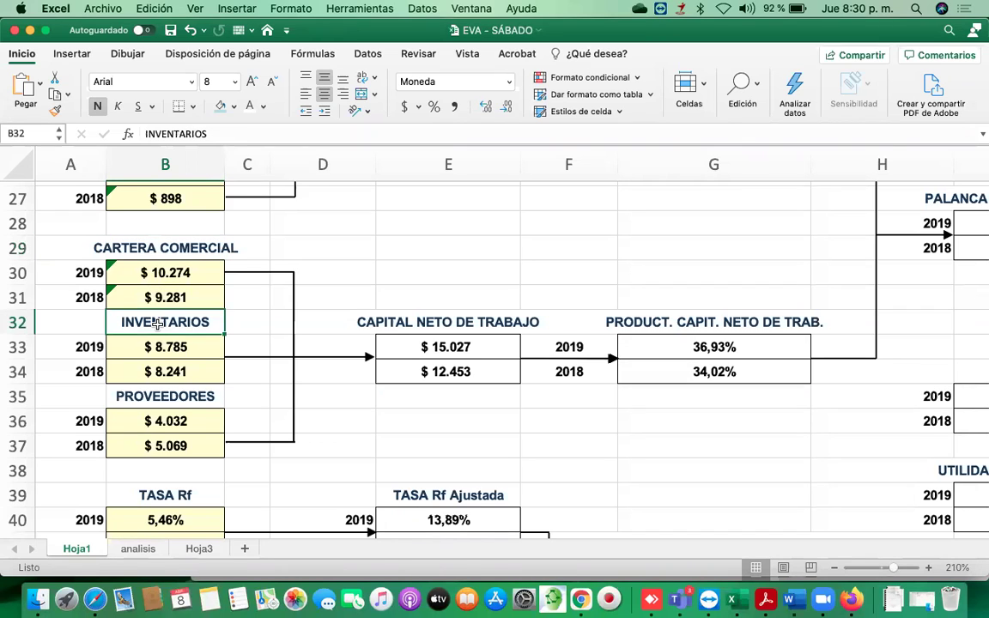
pyautogui.click(163, 397)
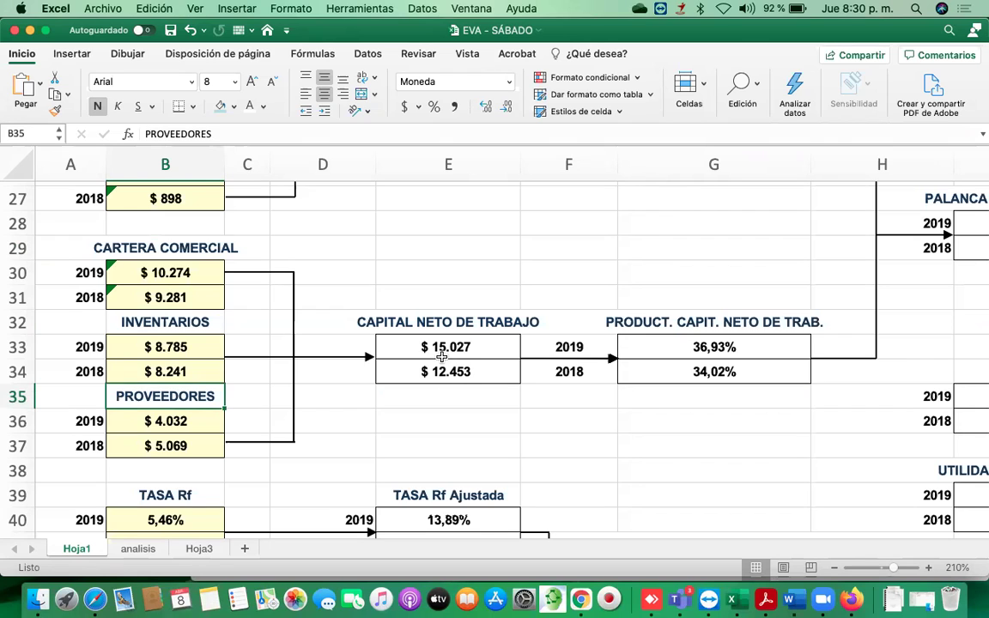
pyautogui.click(157, 249)
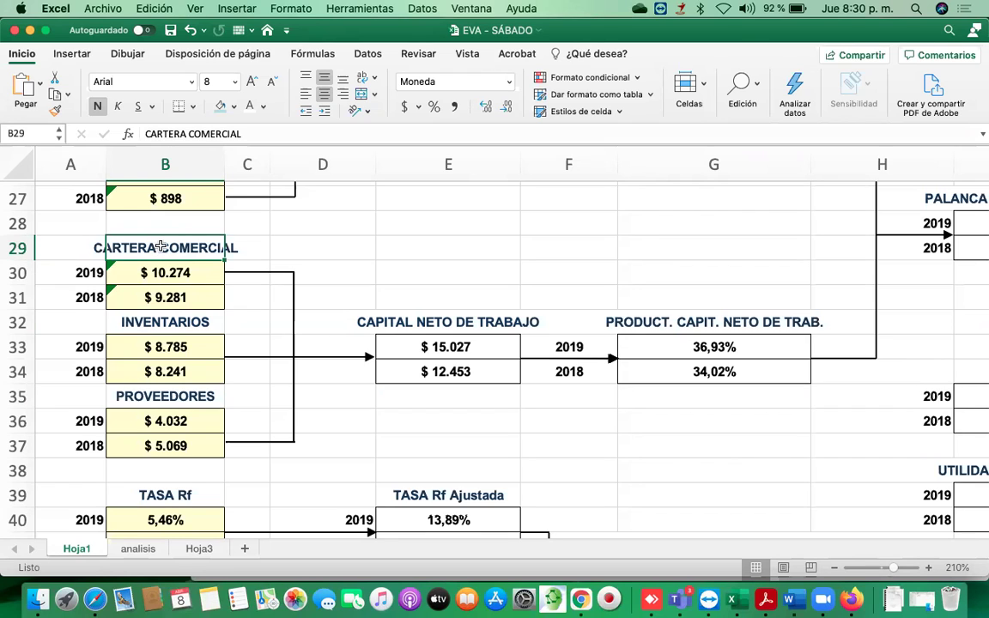
pyautogui.click(171, 323)
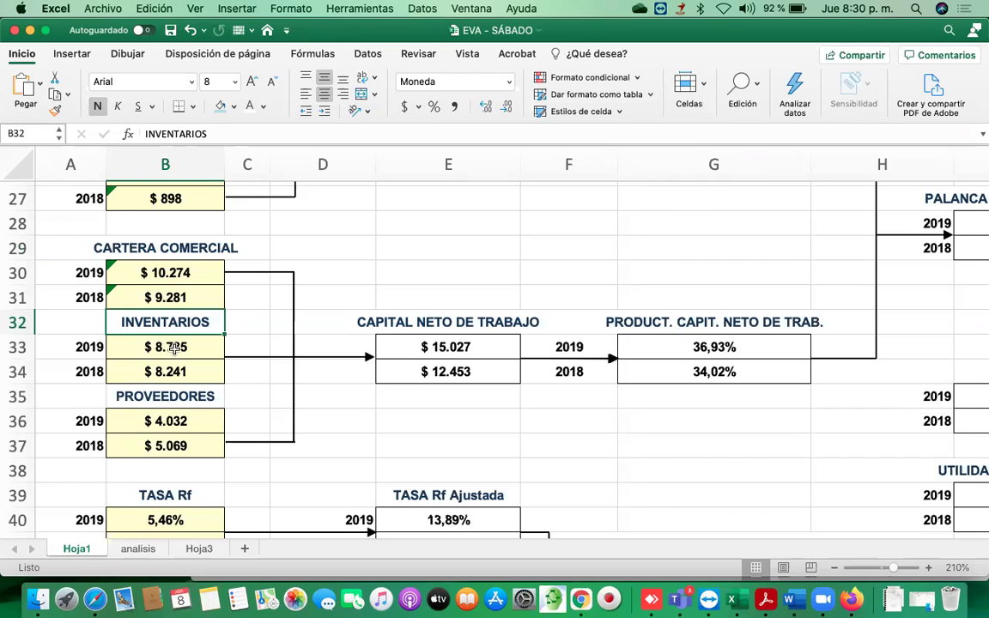
pyautogui.click(174, 399)
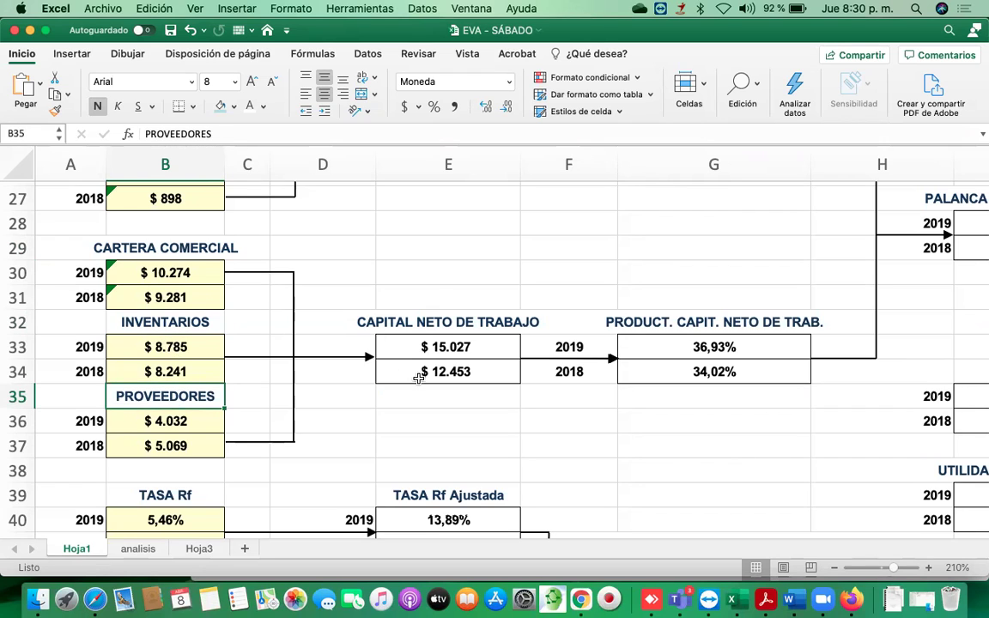
# Return to the Capital Invertido Operac. block and check its fixed assets, net working capital and the 2019 sum formula in K55
pyautogui.hscroll(5, 420, 346)
pyautogui.hscroll(8, 420, 347)
pyautogui.scroll(-3, 419, 346)
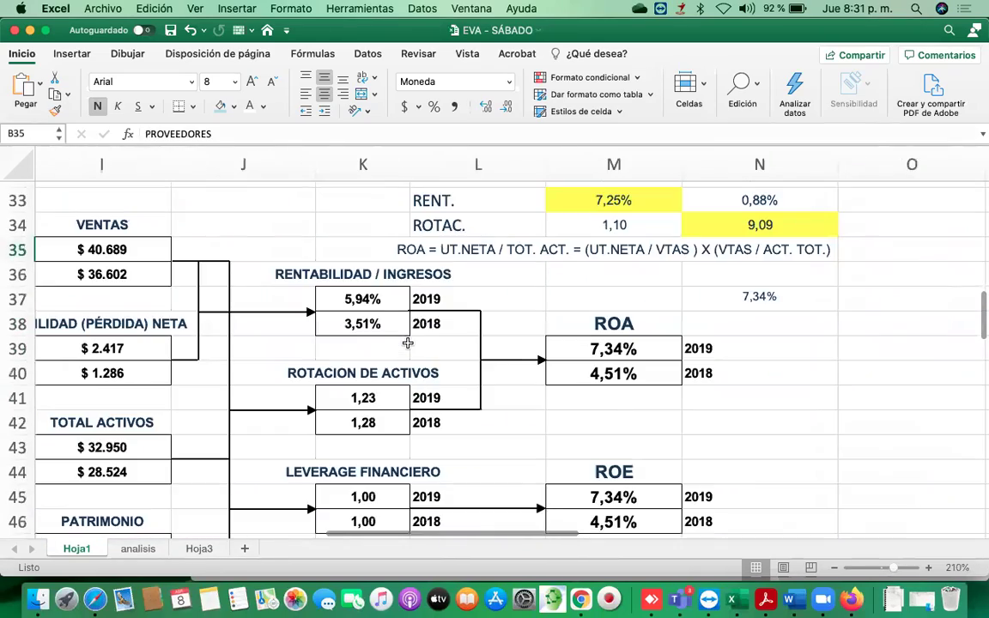
pyautogui.scroll(-8, 408, 343)
pyautogui.hscroll(3, 408, 343)
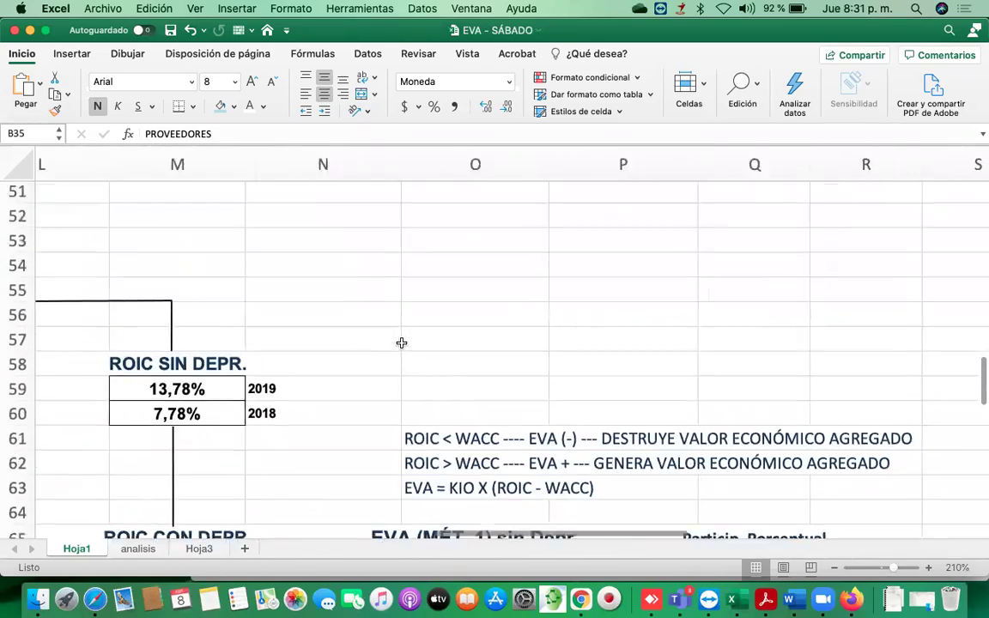
pyautogui.hscroll(-4, 402, 342)
pyautogui.scroll(3, 393, 356)
pyautogui.hscroll(-2, 392, 356)
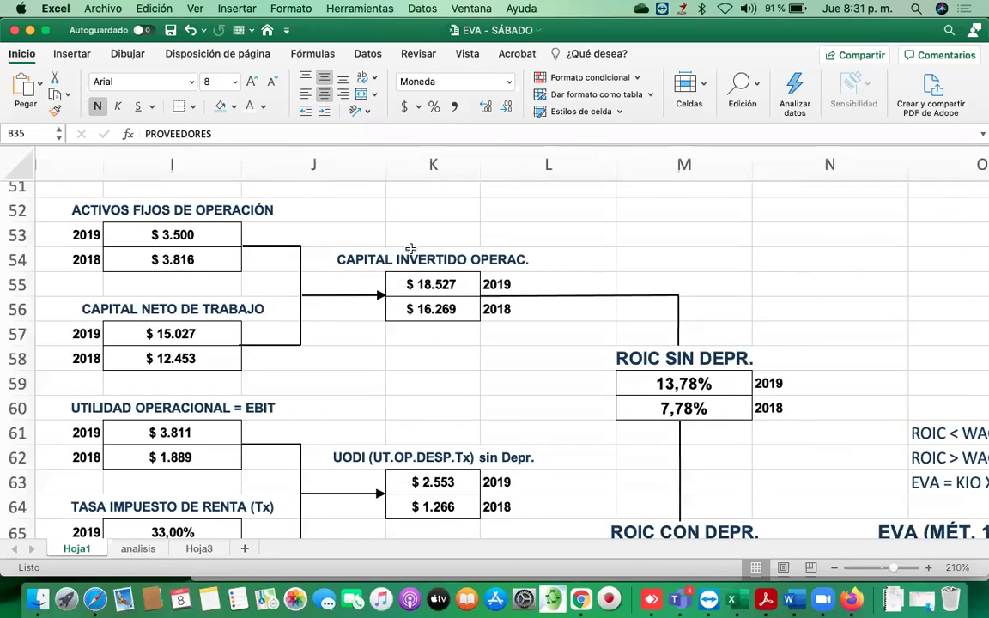
pyautogui.click(183, 211)
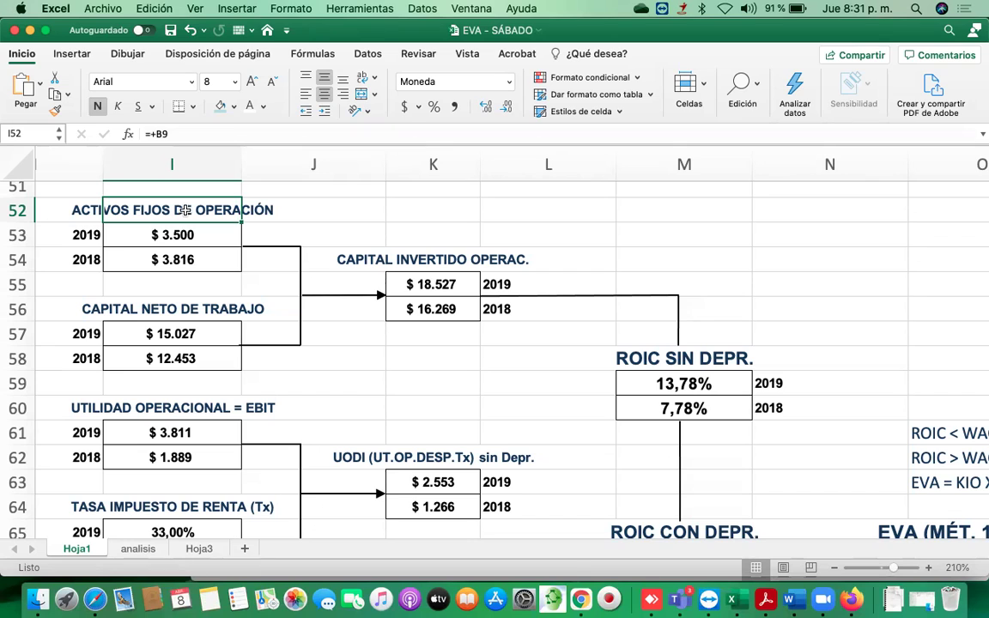
pyautogui.click(198, 334)
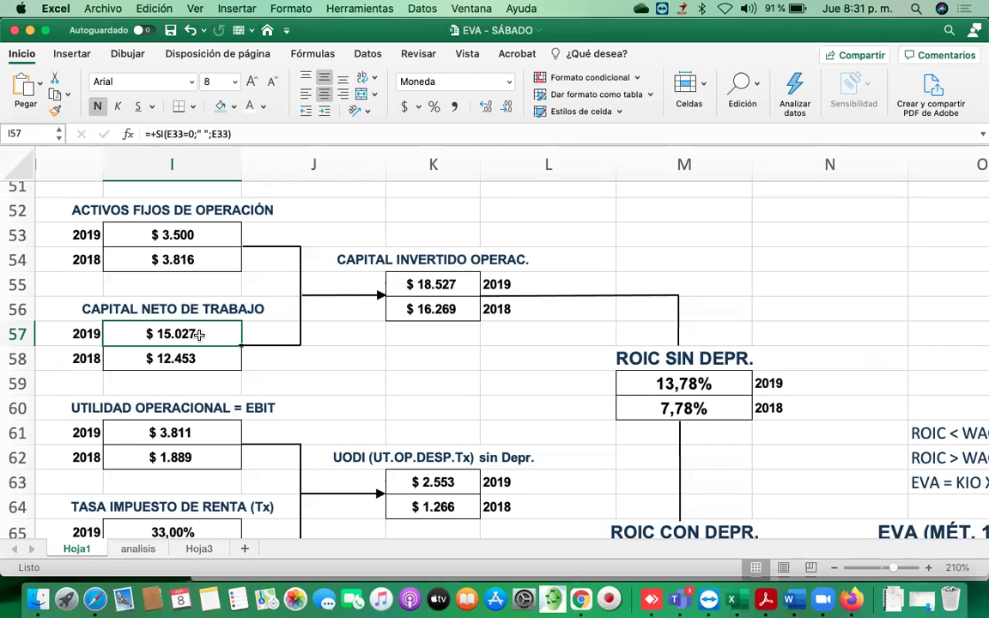
pyautogui.click(450, 273)
# Inspect the EVA = KIO X (ROIC - WACC) formula in O63 and relate its KIO term to the operating invested capital block
pyautogui.scroll(-10, 448, 274)
pyautogui.hscroll(5, 448, 274)
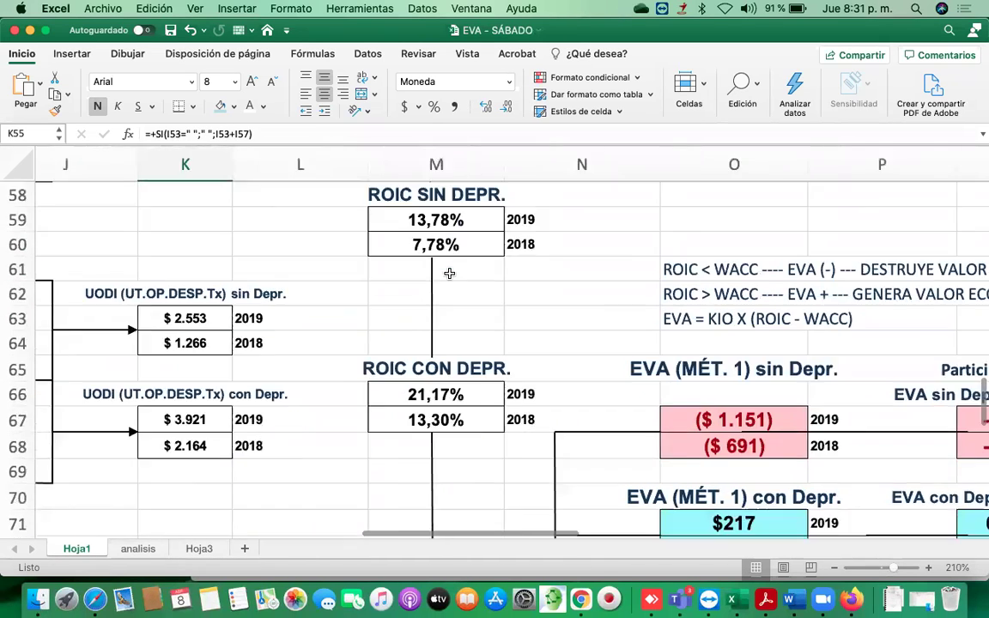
pyautogui.click(660, 208)
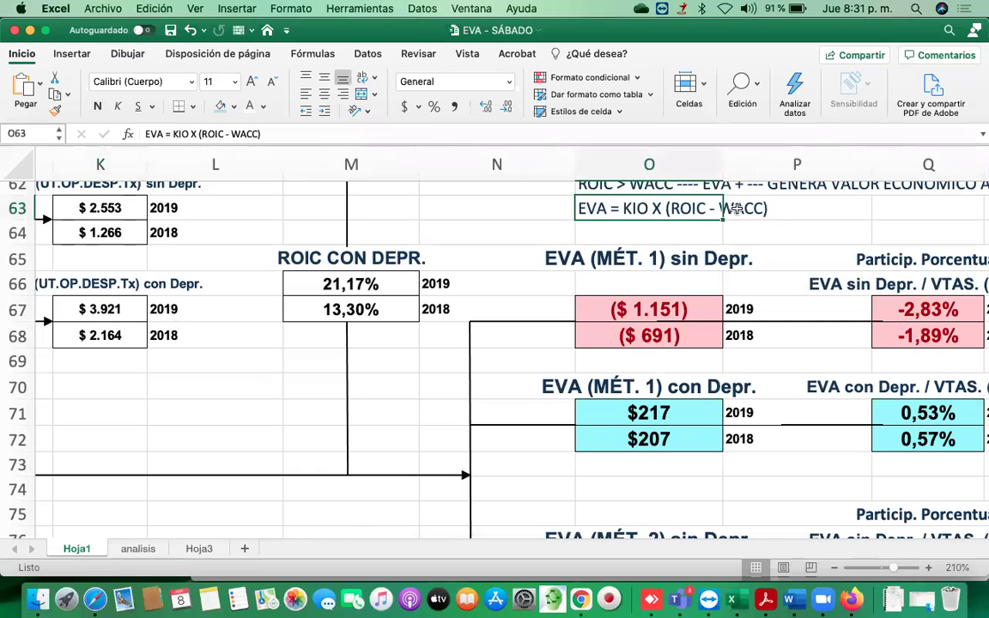
pyautogui.scroll(1, 702, 234)
pyautogui.hscroll(1, 702, 234)
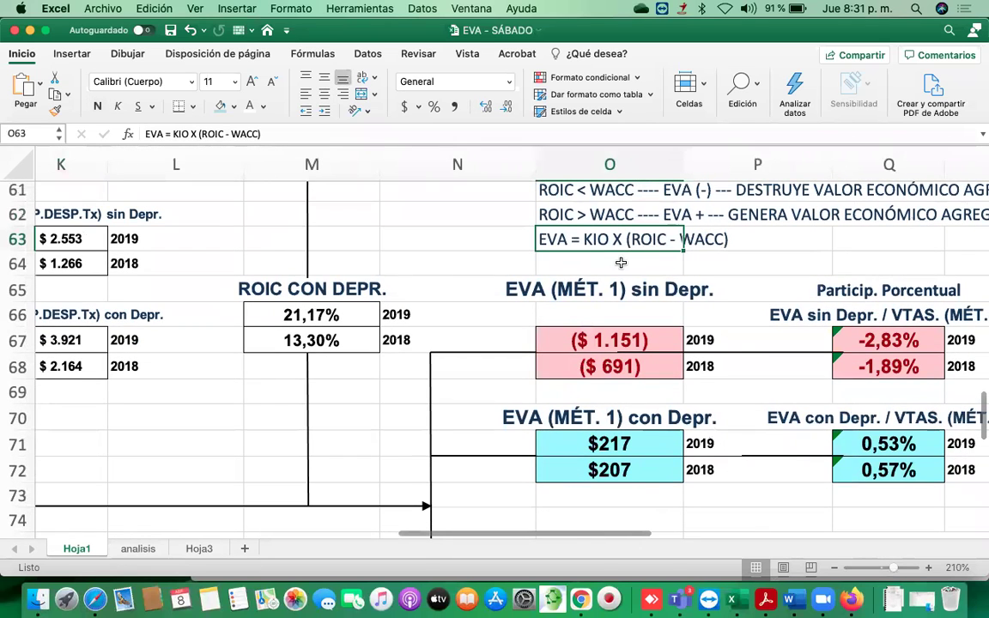
pyautogui.hscroll(-8, 526, 267)
pyautogui.scroll(2, 525, 267)
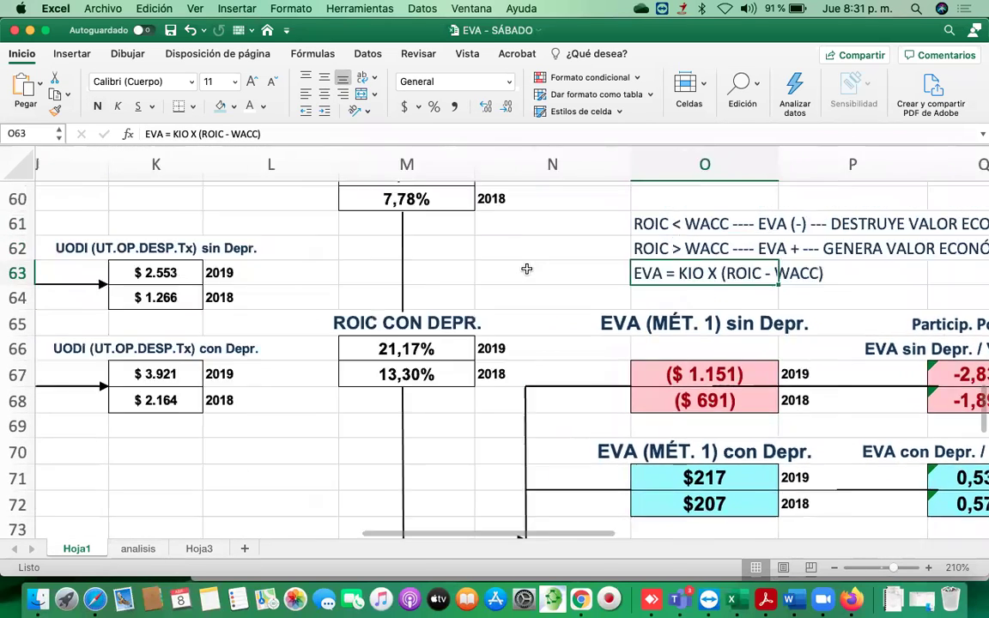
pyautogui.scroll(5, 477, 318)
pyautogui.hscroll(-1, 478, 318)
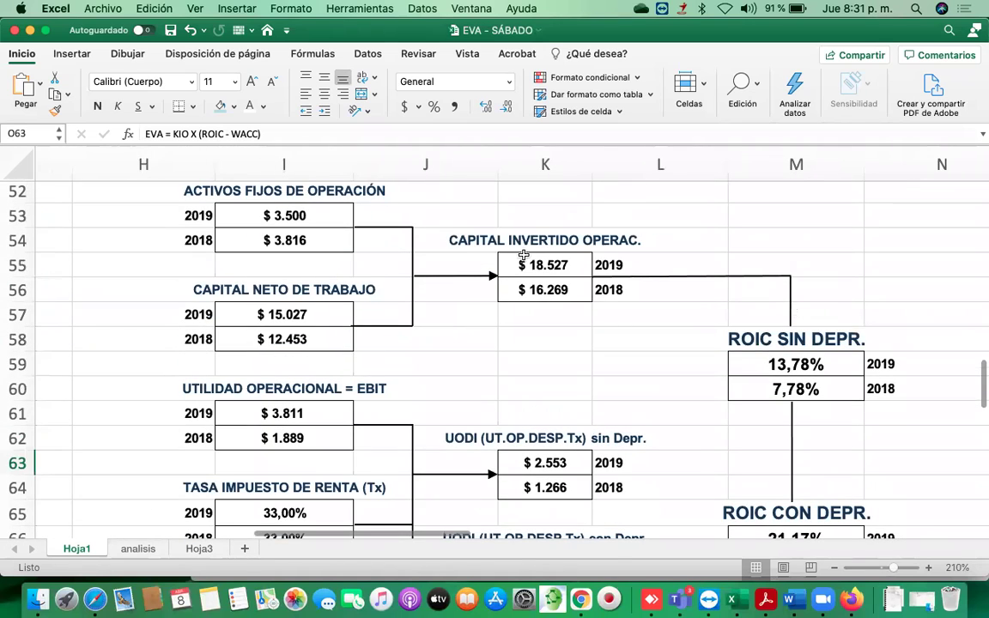
# Relate the ROIC term of the EVA formula to the ROIC SIN DEPR. and ROIC CON DEPR. blocks
pyautogui.hscroll(7, 564, 254)
pyautogui.scroll(-2, 564, 255)
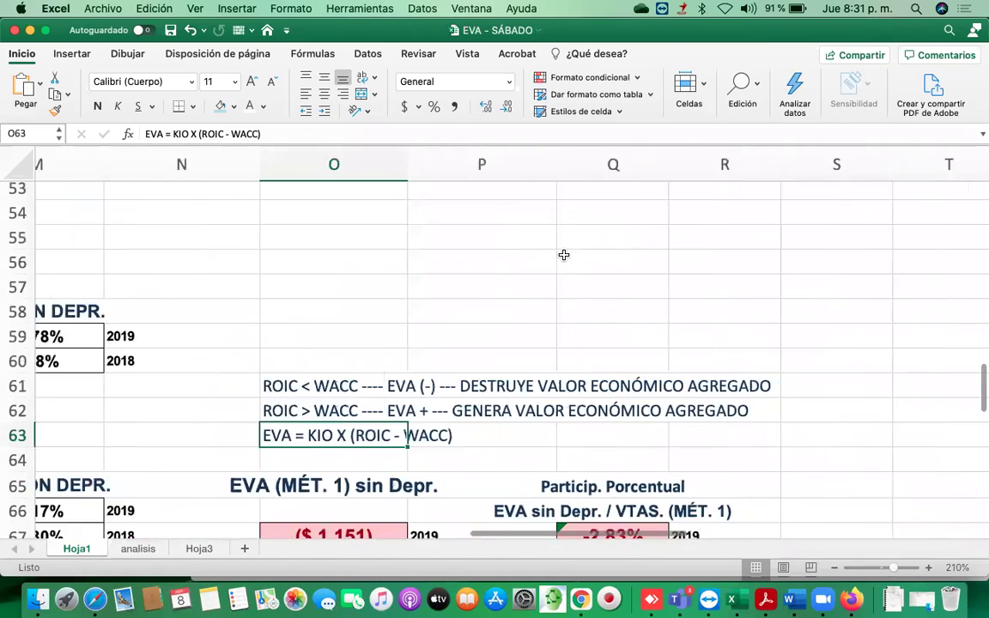
pyautogui.scroll(-2, 564, 255)
pyautogui.hscroll(-1, 564, 255)
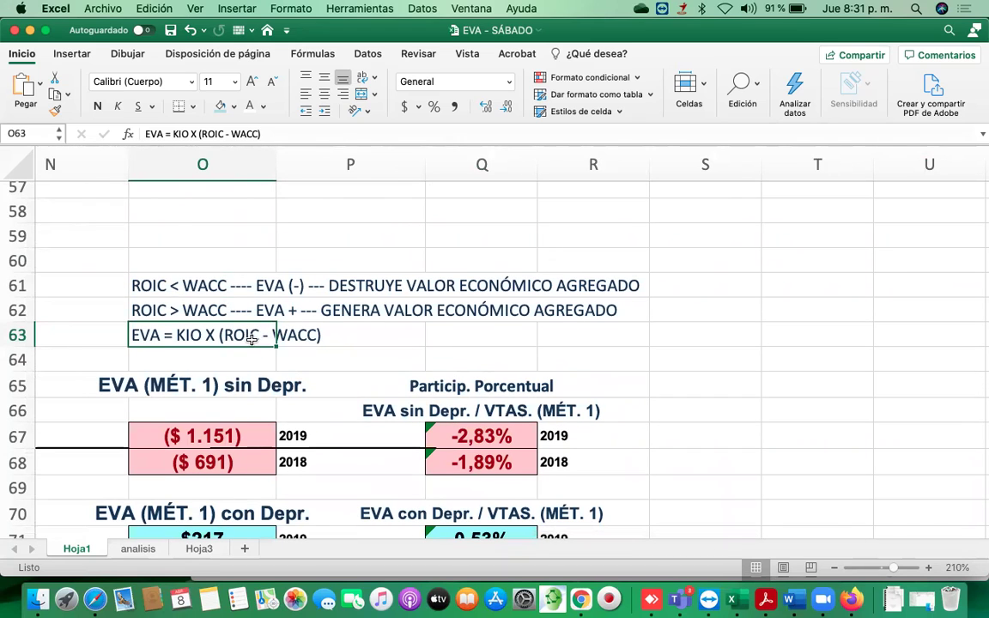
pyautogui.click(296, 359)
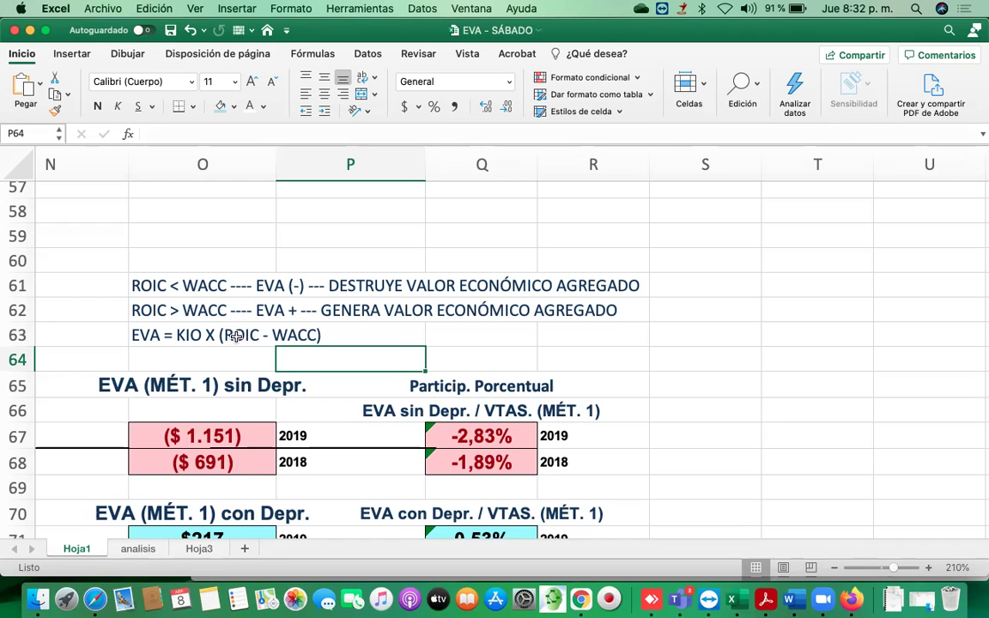
pyautogui.hscroll(-2, 259, 355)
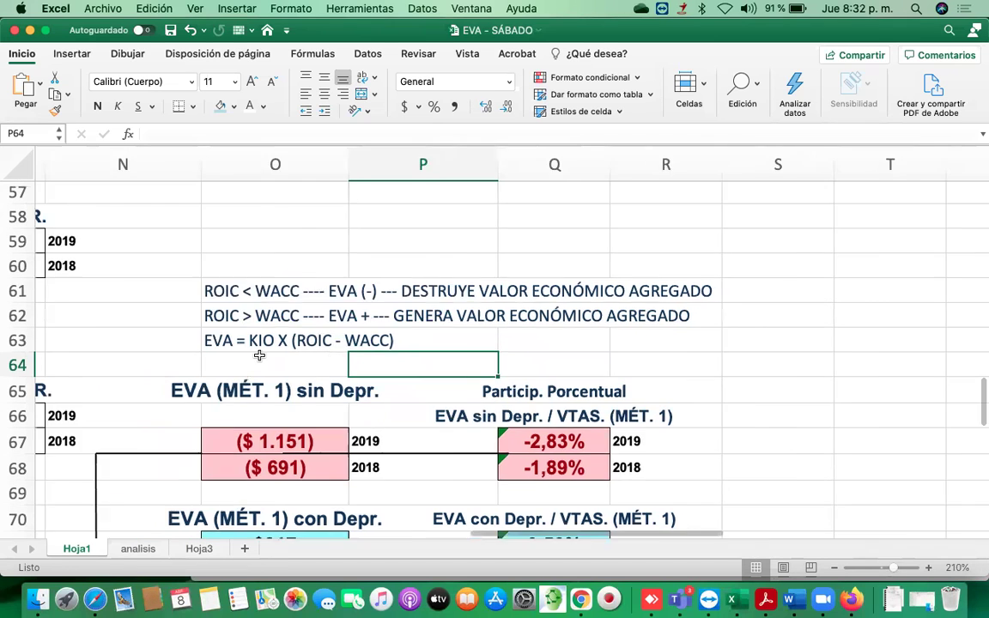
pyautogui.hscroll(-5, 260, 354)
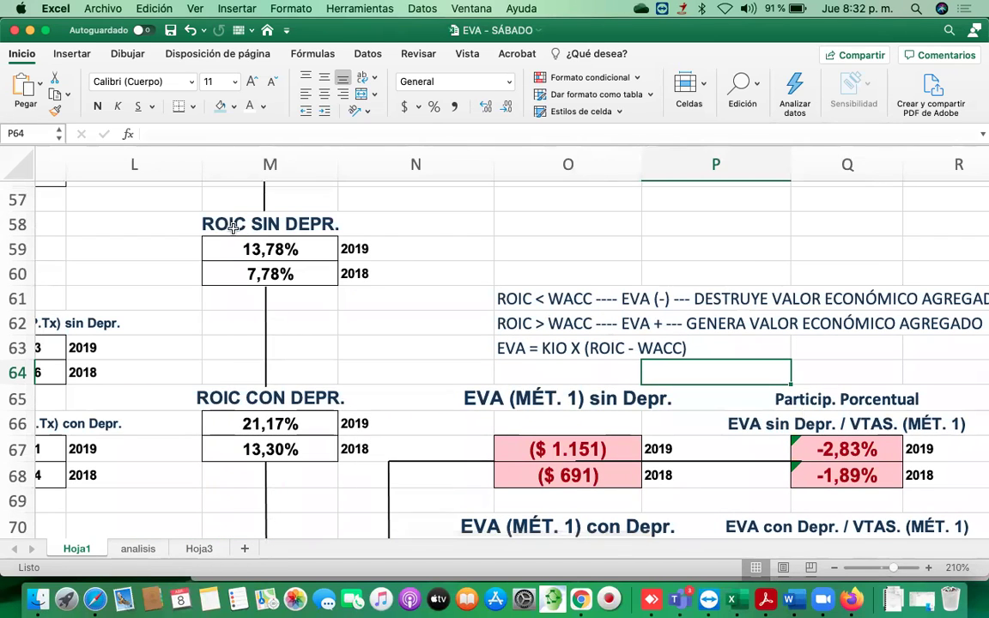
pyautogui.hscroll(1, 506, 314)
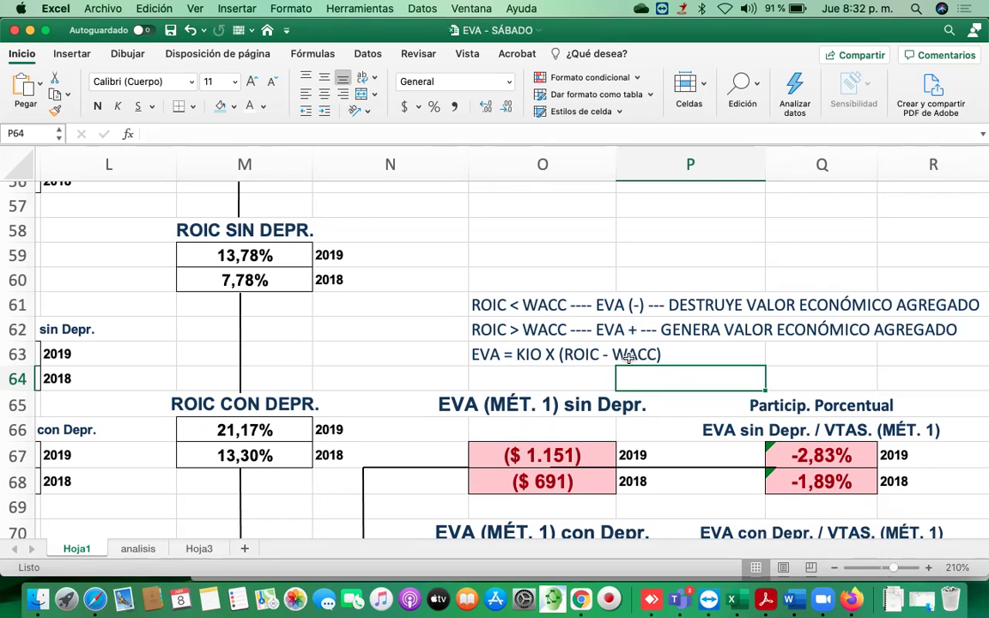
# Review the EVA = KIO X (ROIC - WACC) formula in O63 alongside the ROIC versus WACC rules in O61 and O62
pyautogui.click(609, 355)
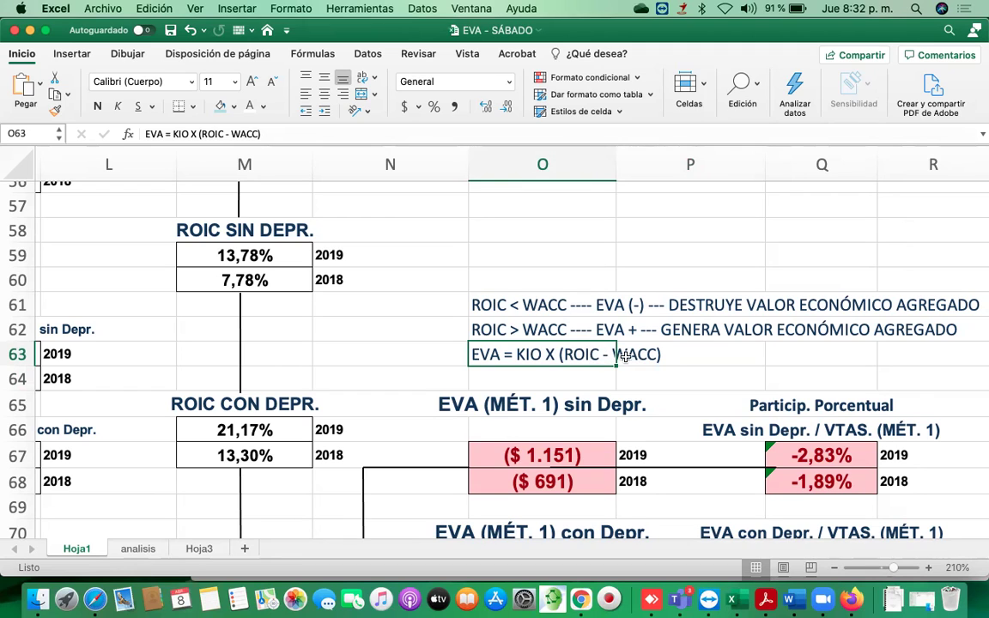
pyautogui.click(651, 374)
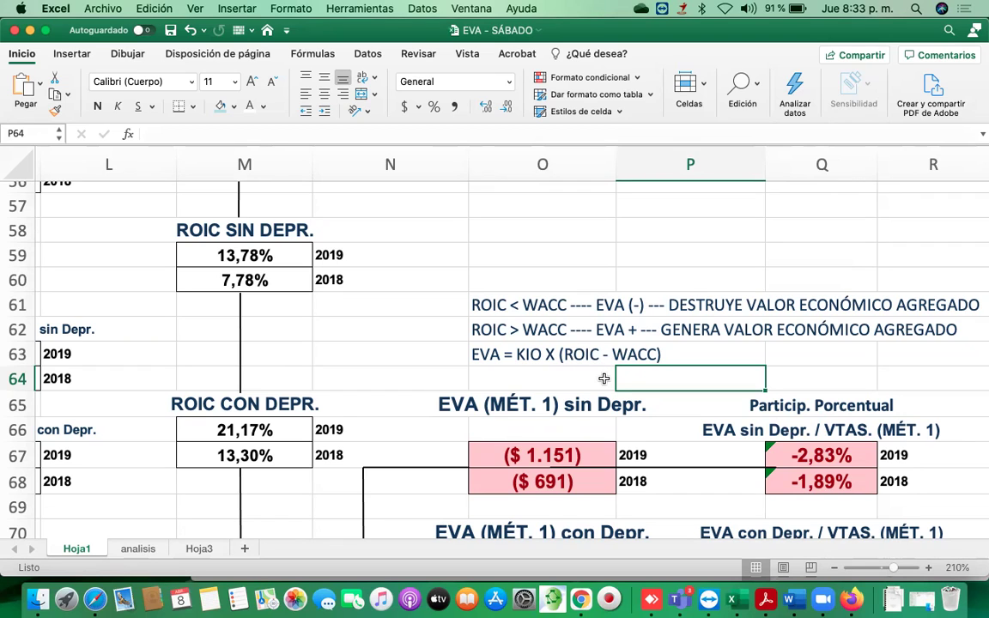
pyautogui.click(501, 305)
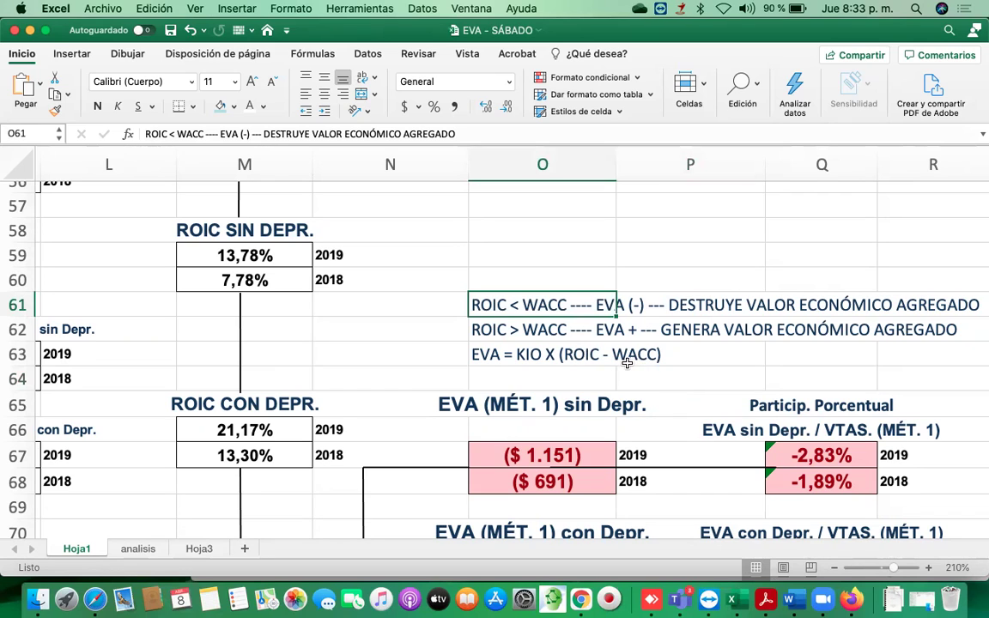
pyautogui.click(512, 326)
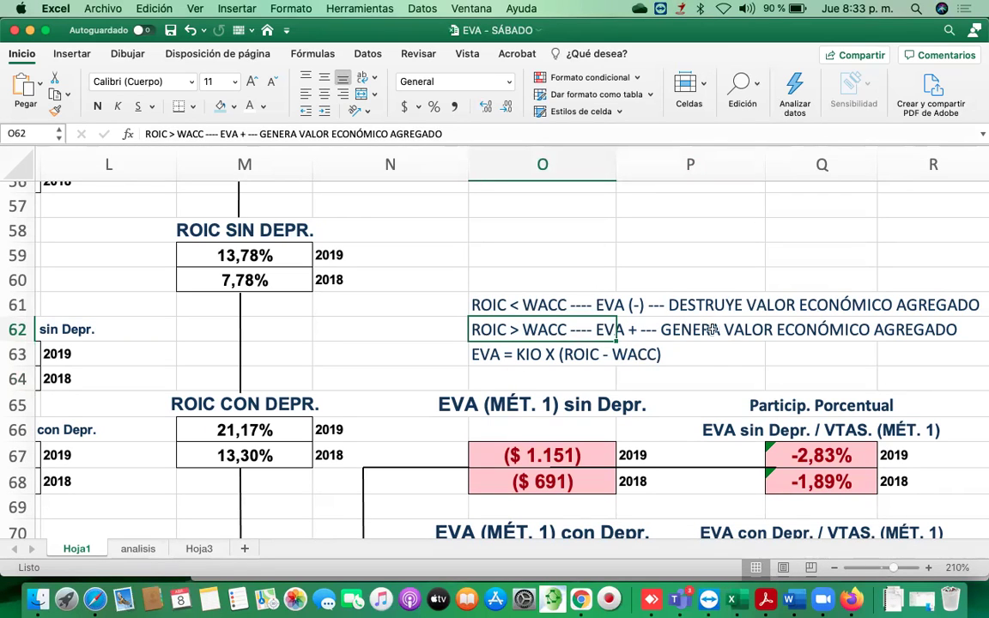
pyautogui.click(632, 356)
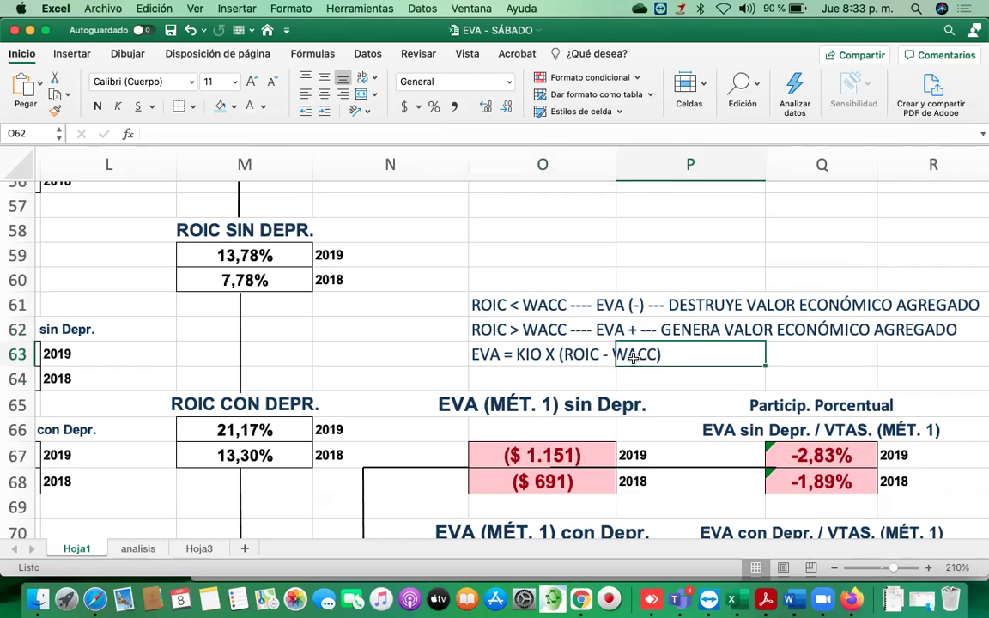
pyautogui.click(576, 367)
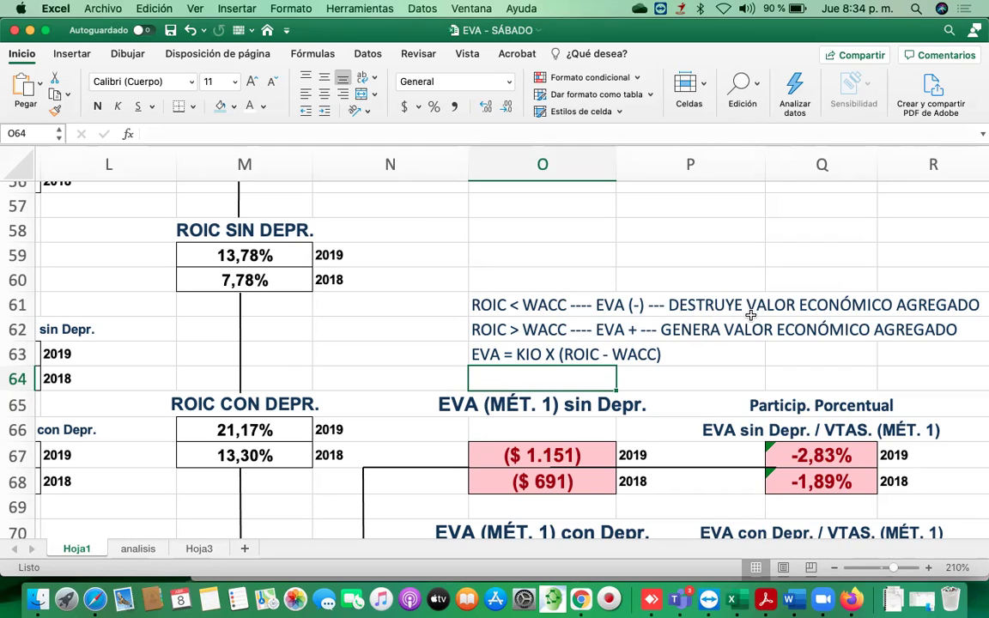
# Enter the note "Economic Value Added = Valor económico agregado" in cell O59 above the EVA rules
pyautogui.click(592, 259)
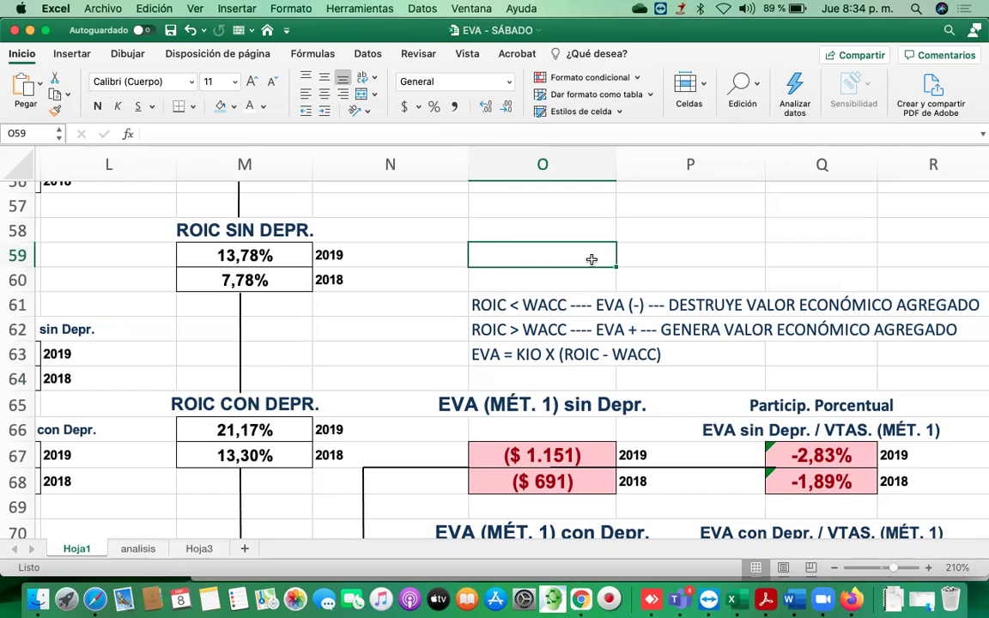
pyautogui.write('Economic Va')
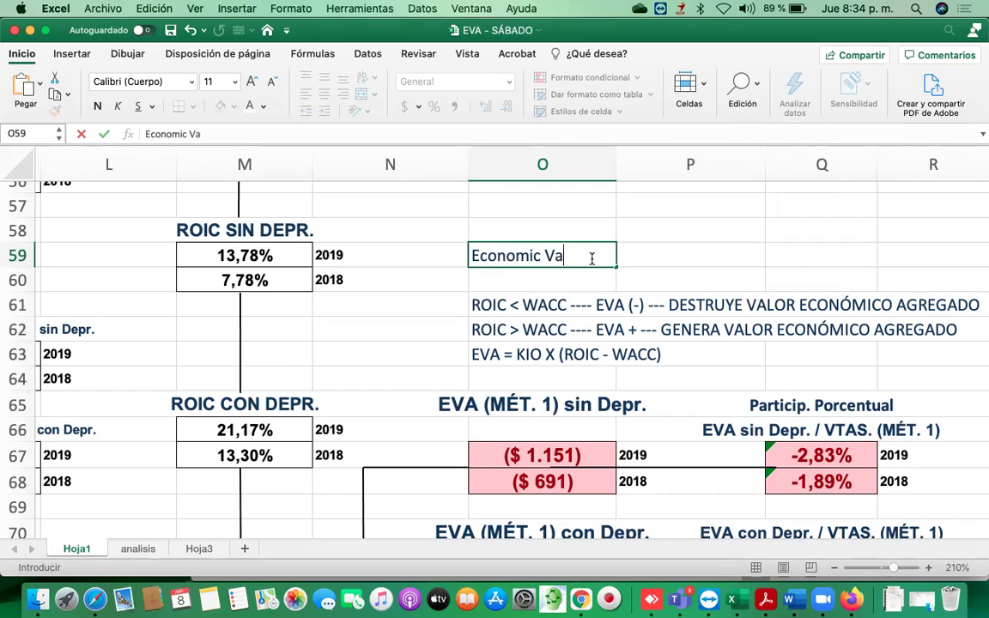
pyautogui.write('lue Aded')
pyautogui.press('BackSpace')
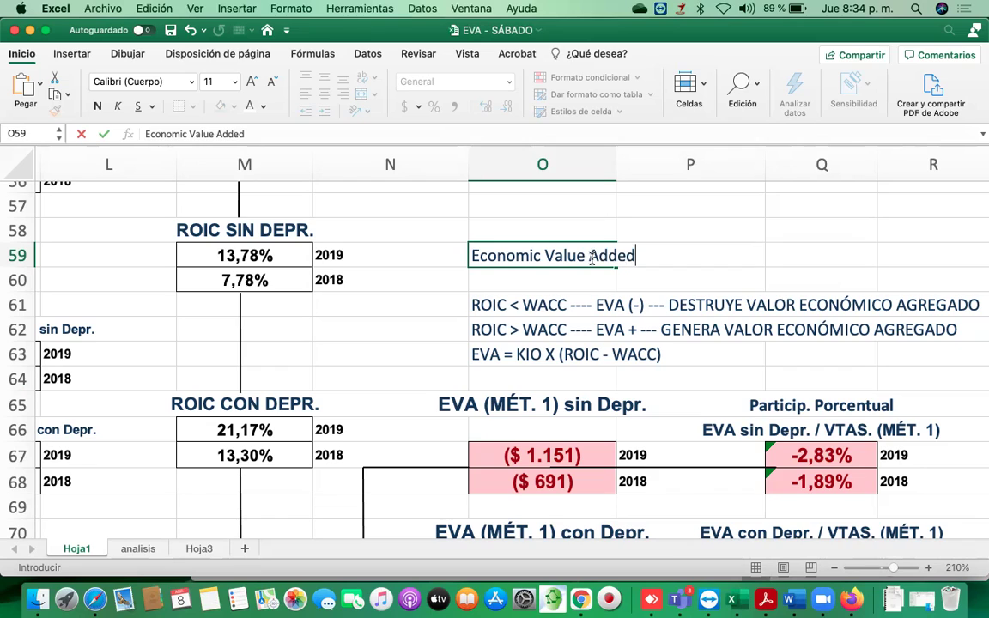
pyautogui.write('d = Valor ec')
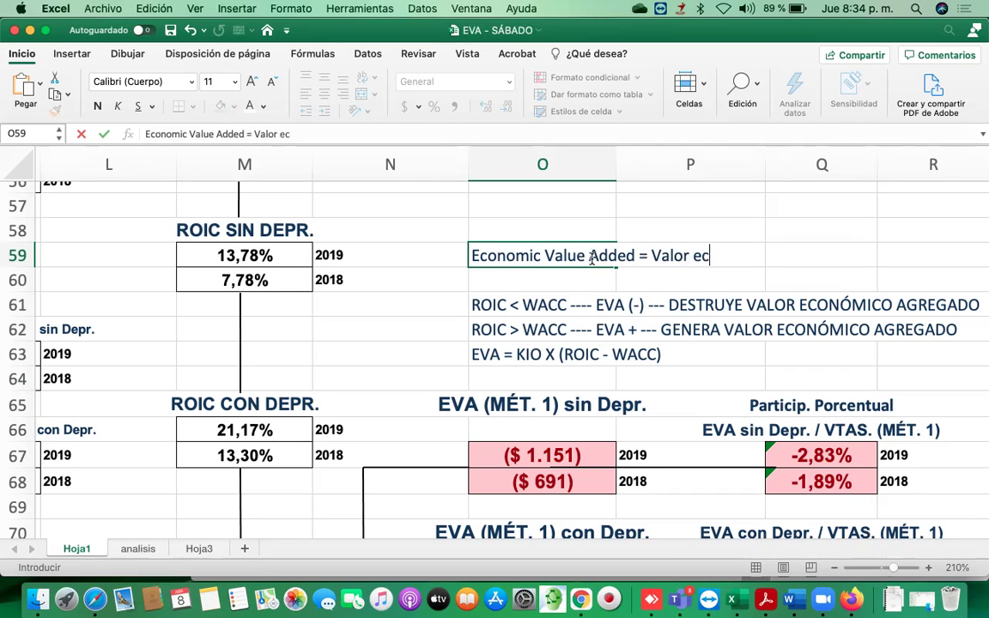
pyautogui.write('onómic')
pyautogui.press('BackSpace')
pyautogui.write('ico agregado')
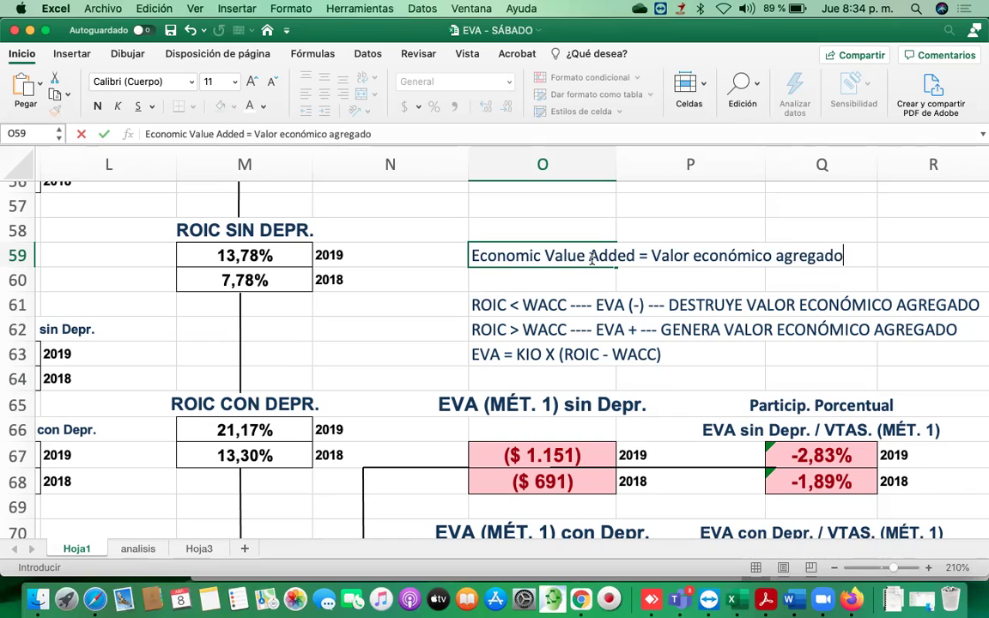
pyautogui.press('Return')
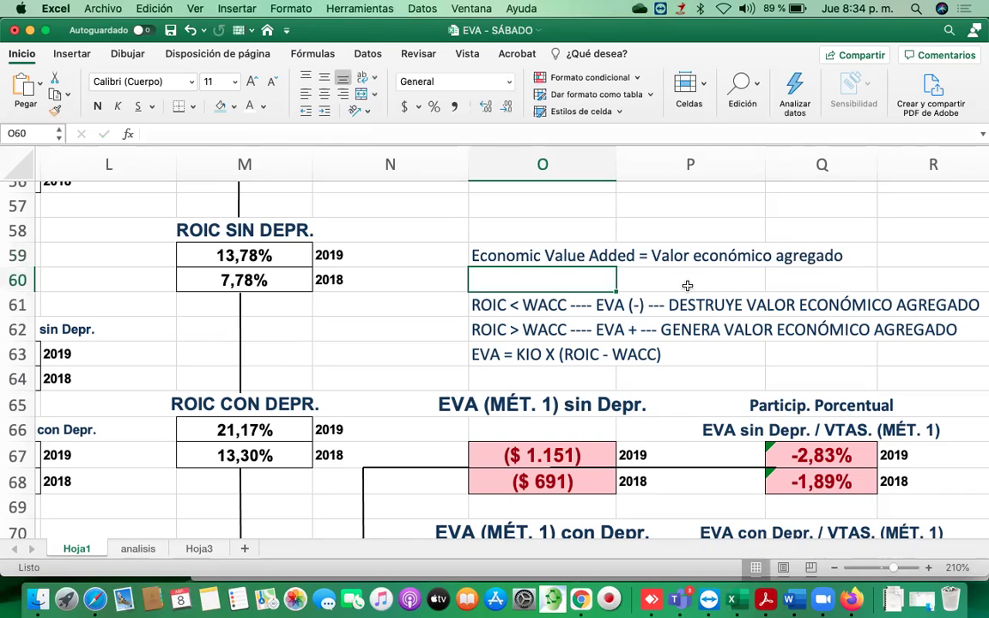
# Insert the abbreviation "(EVA)" after "Economic Value Added" in the O59 note
pyautogui.click(681, 331)
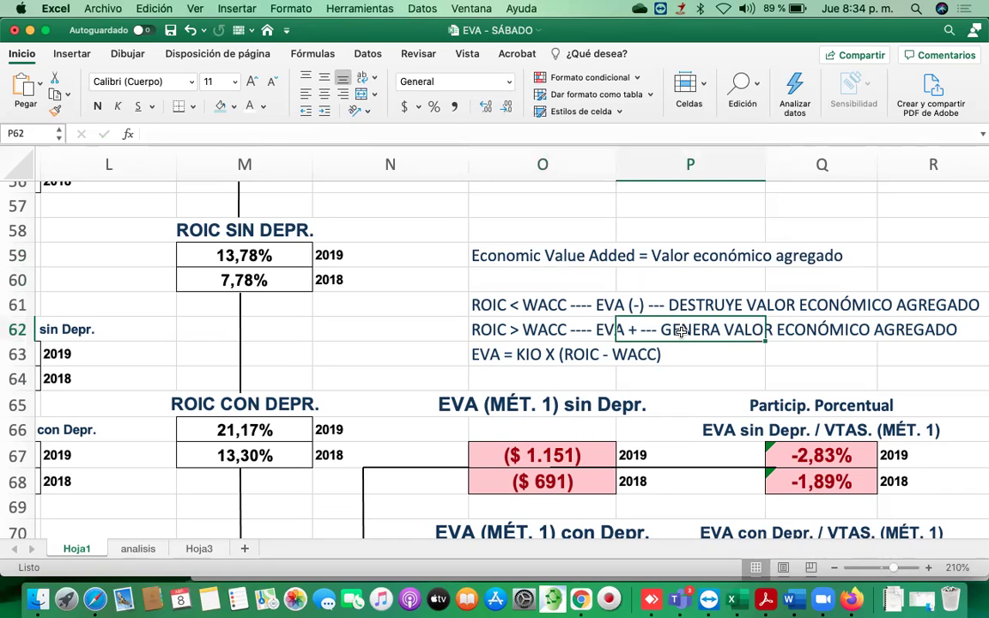
pyautogui.click(715, 306)
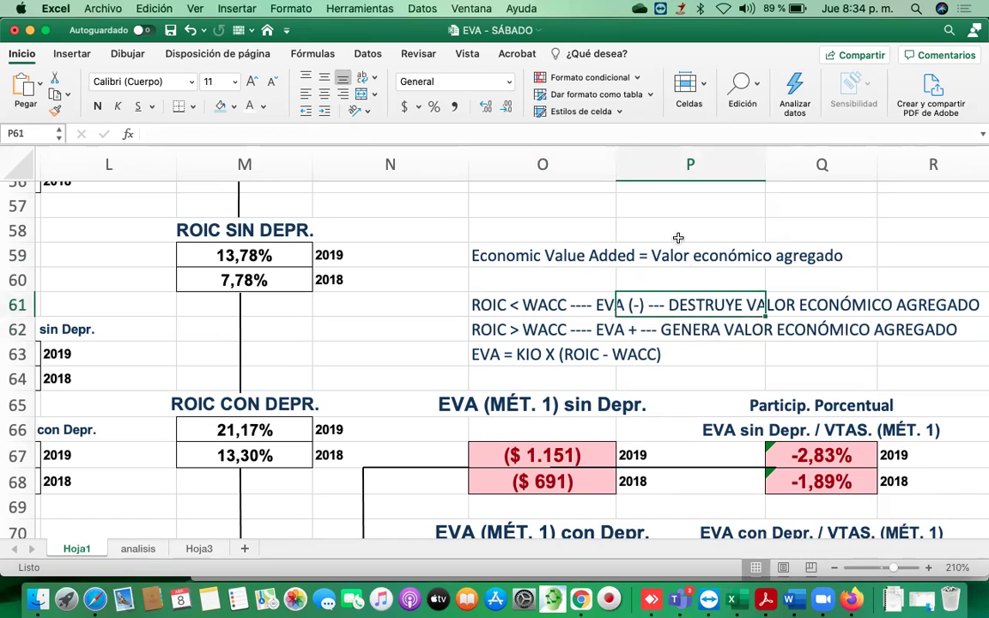
pyautogui.click(512, 257)
pyautogui.click(321, 143)
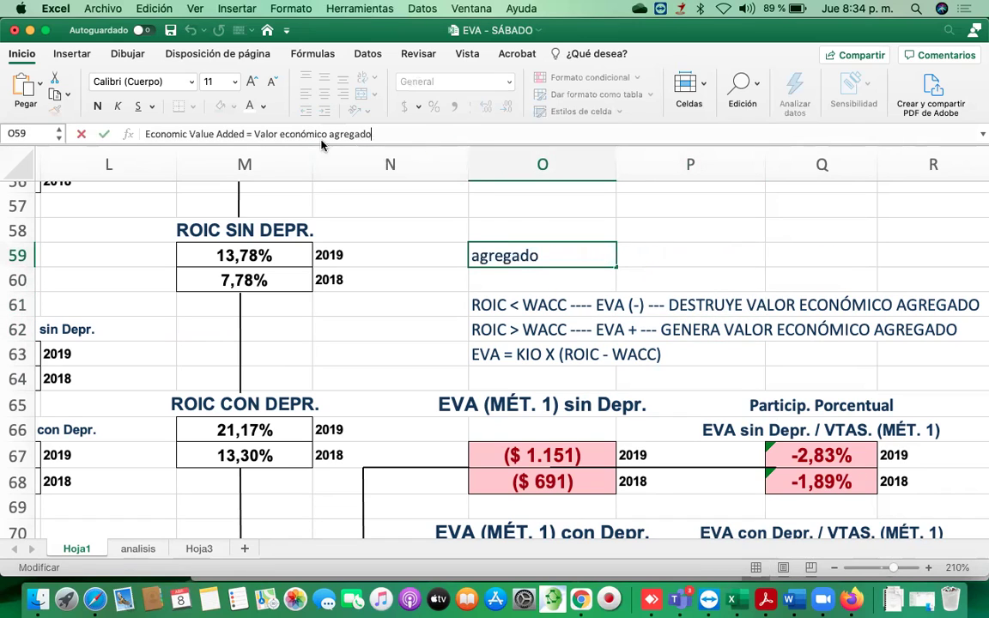
pyautogui.click(247, 134)
pyautogui.write('(EVA)')
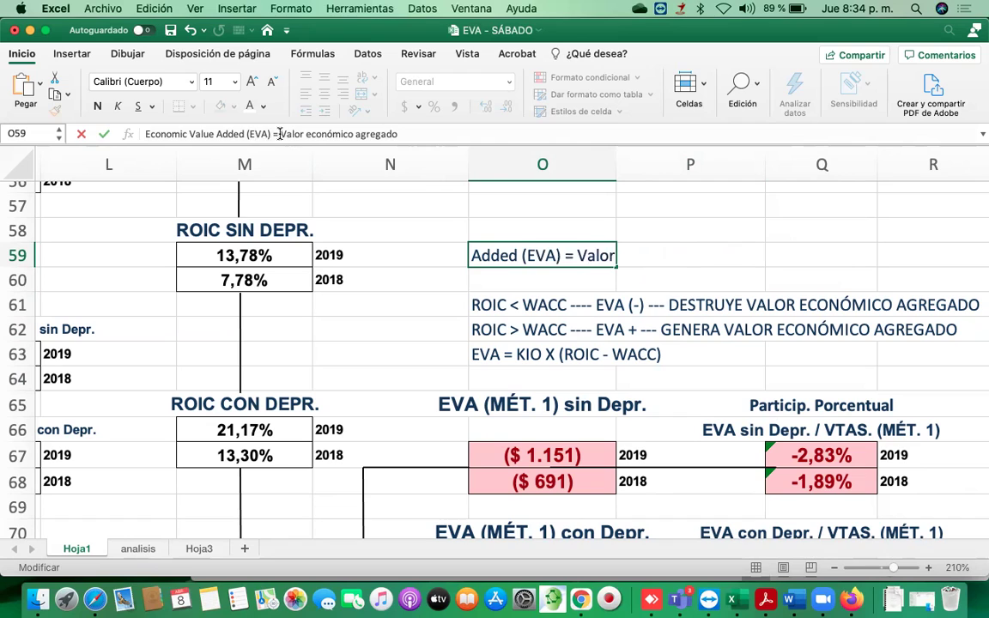
pyautogui.press('Return')
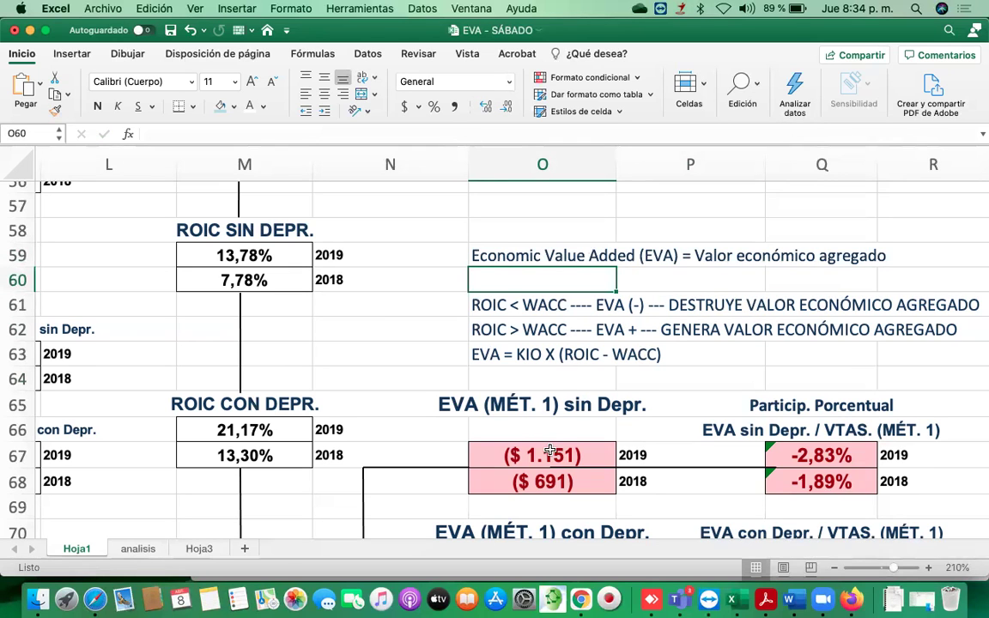
# Compare the 2019 ROIC SIN DEPR. in M59 with the 2019 TASA WACC in G73 and inspect both formulas
pyautogui.scroll(-3, 495, 405)
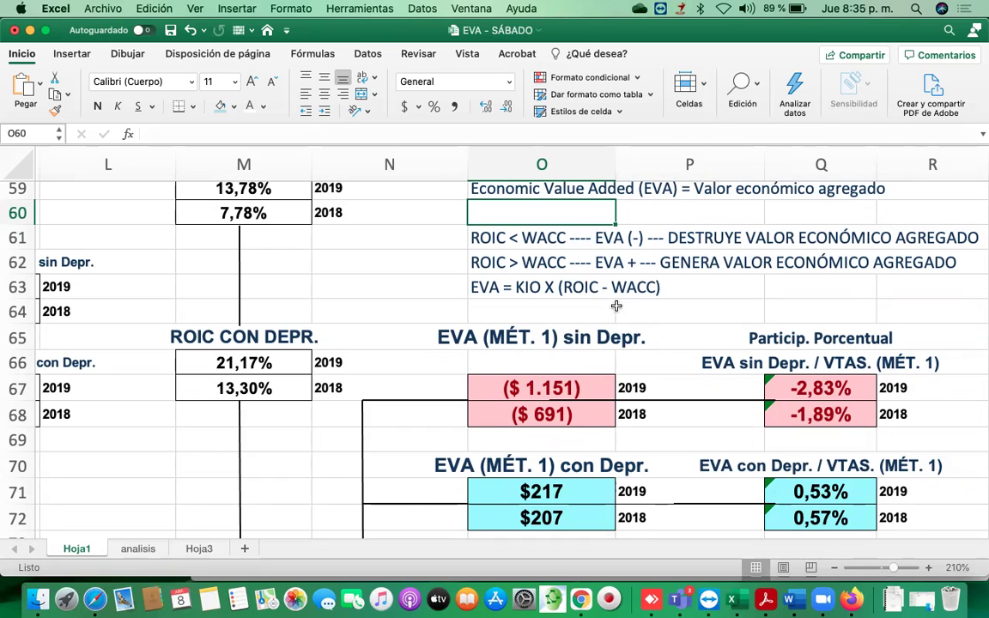
pyautogui.scroll(2, 227, 305)
pyautogui.hscroll(-2, 227, 305)
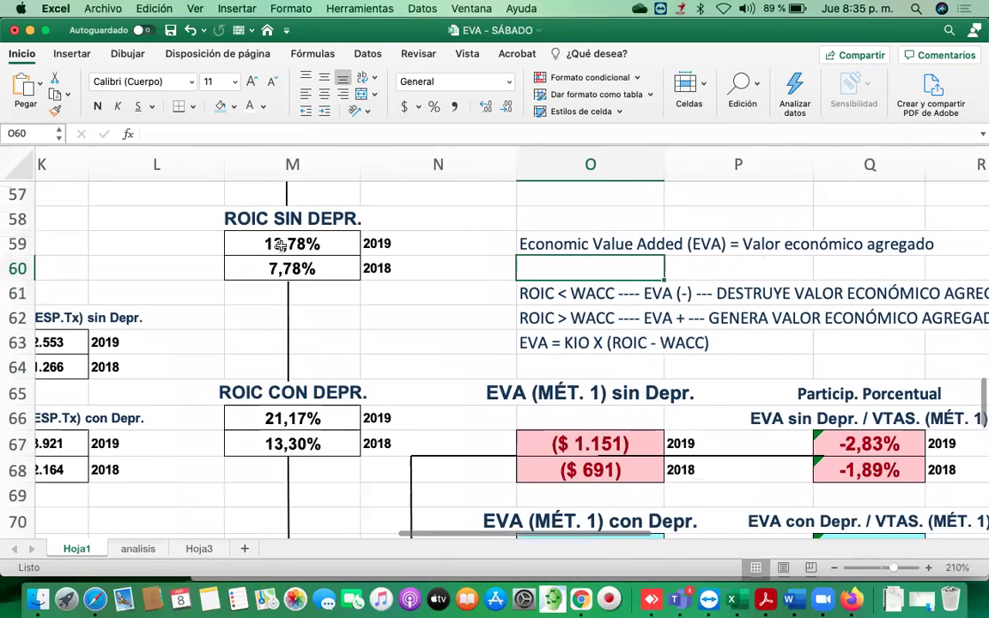
pyautogui.click(261, 241)
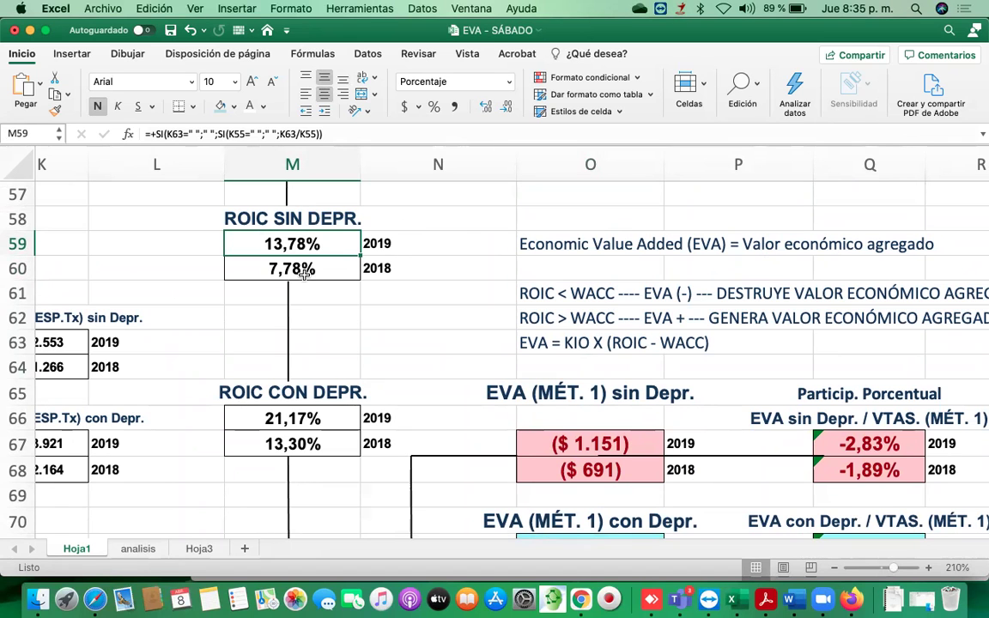
pyautogui.scroll(-2, 254, 357)
pyautogui.hscroll(-1, 254, 358)
pyautogui.scroll(-5, 254, 358)
pyautogui.hscroll(-8, 254, 358)
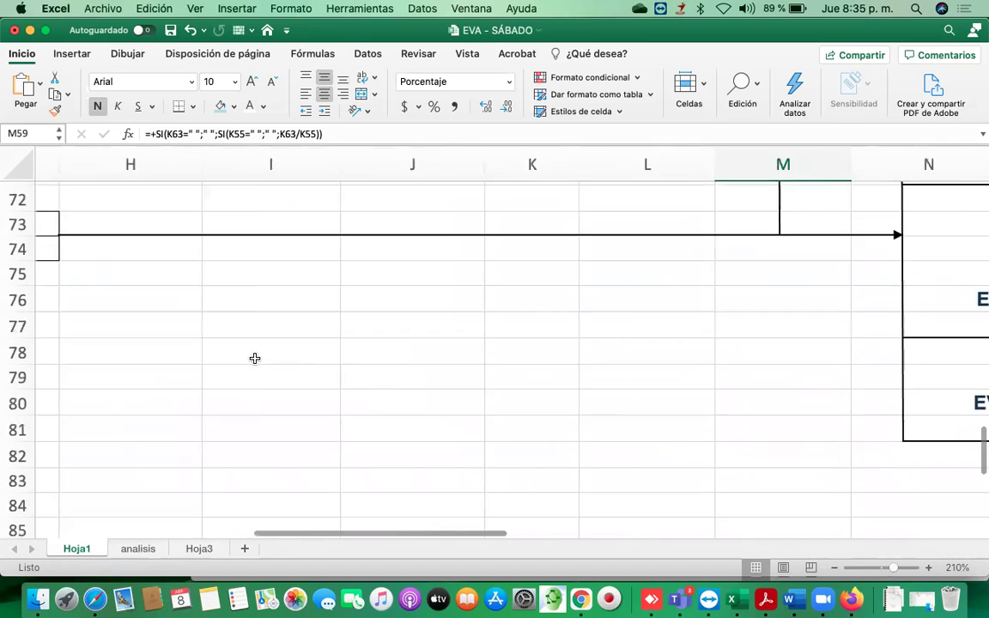
pyautogui.scroll(2, 254, 358)
pyautogui.scroll(1, 254, 358)
pyautogui.hscroll(1, 254, 358)
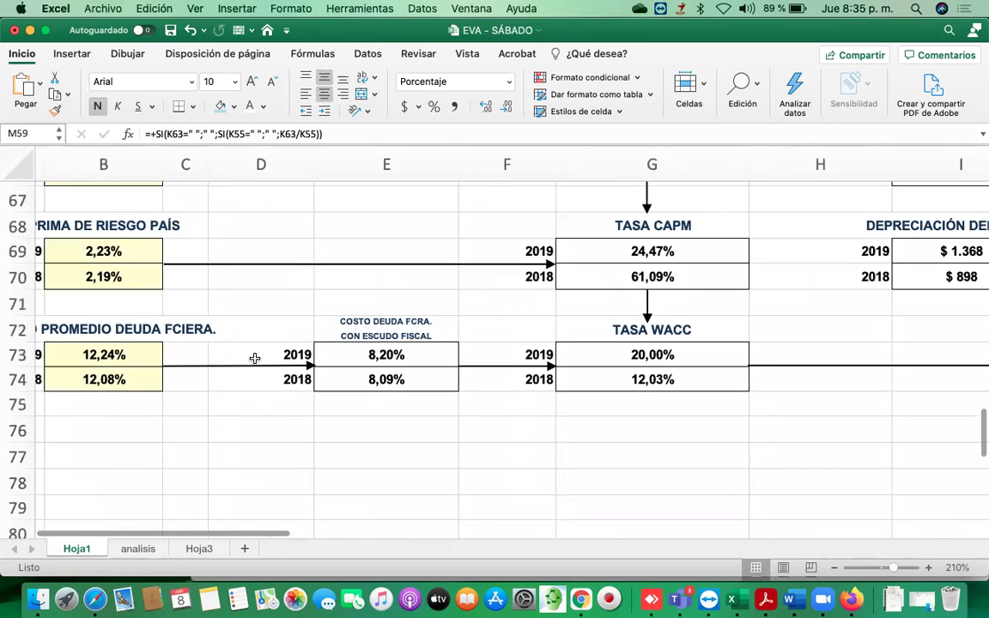
pyautogui.click(650, 355)
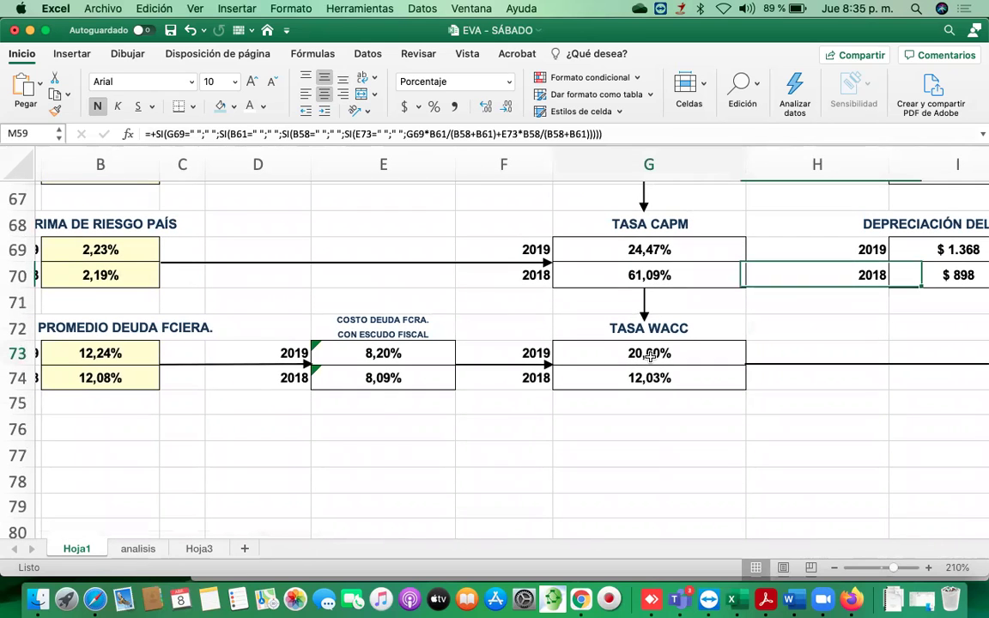
pyautogui.scroll(1, 454, 466)
pyautogui.hscroll(3, 455, 466)
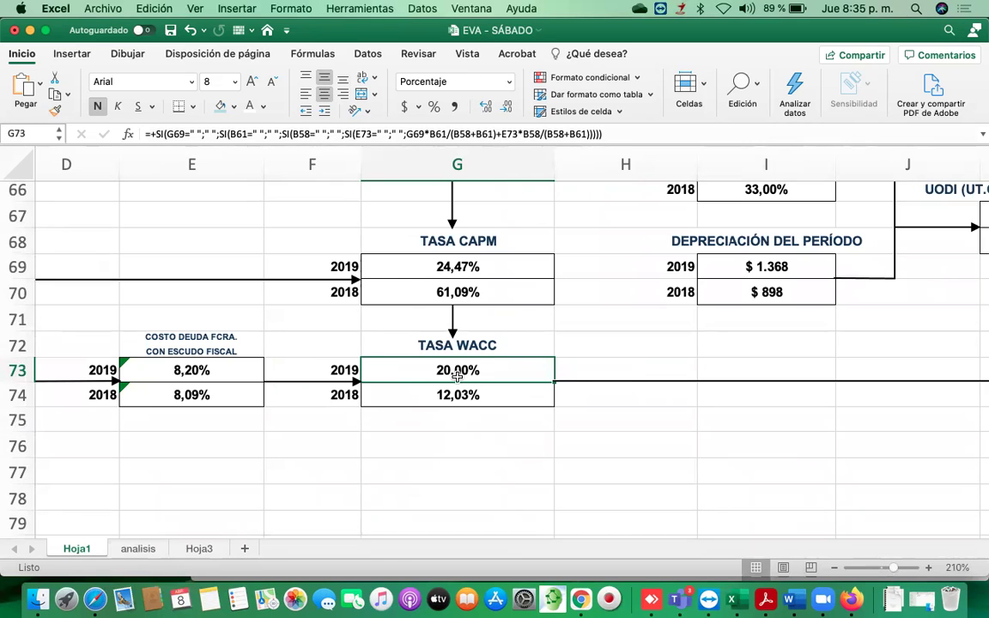
# Return from the WACC block to the 2019 ROIC SIN DEPR. value in M59 and check it against the EVA rules
pyautogui.scroll(20, 464, 378)
pyautogui.hscroll(5, 464, 378)
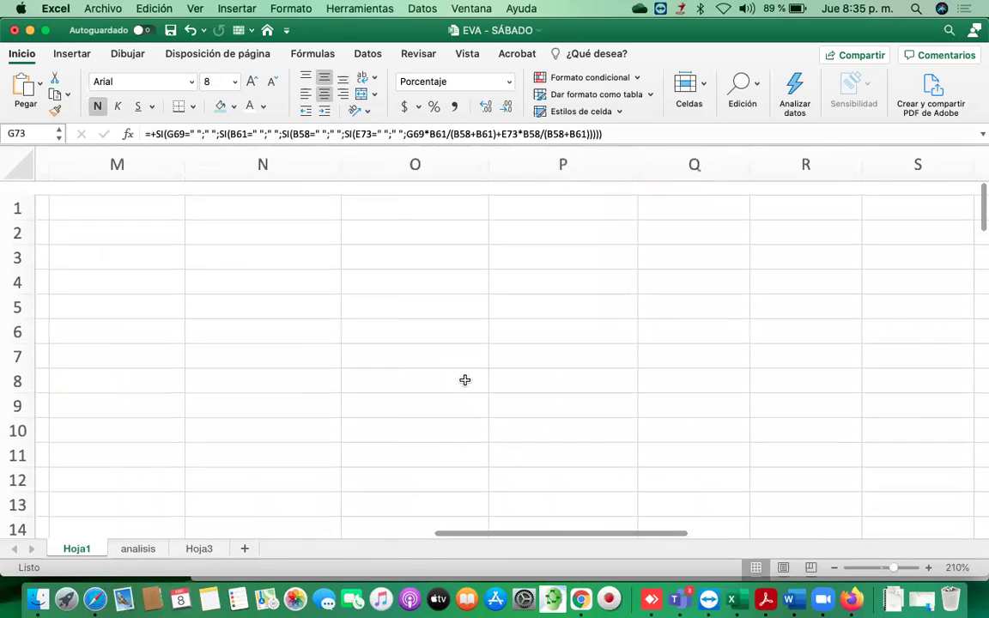
pyautogui.hscroll(-3, 464, 379)
pyautogui.hscroll(-2, 469, 375)
pyautogui.scroll(-3, 469, 375)
pyautogui.scroll(3, 455, 386)
pyautogui.hscroll(-1, 447, 392)
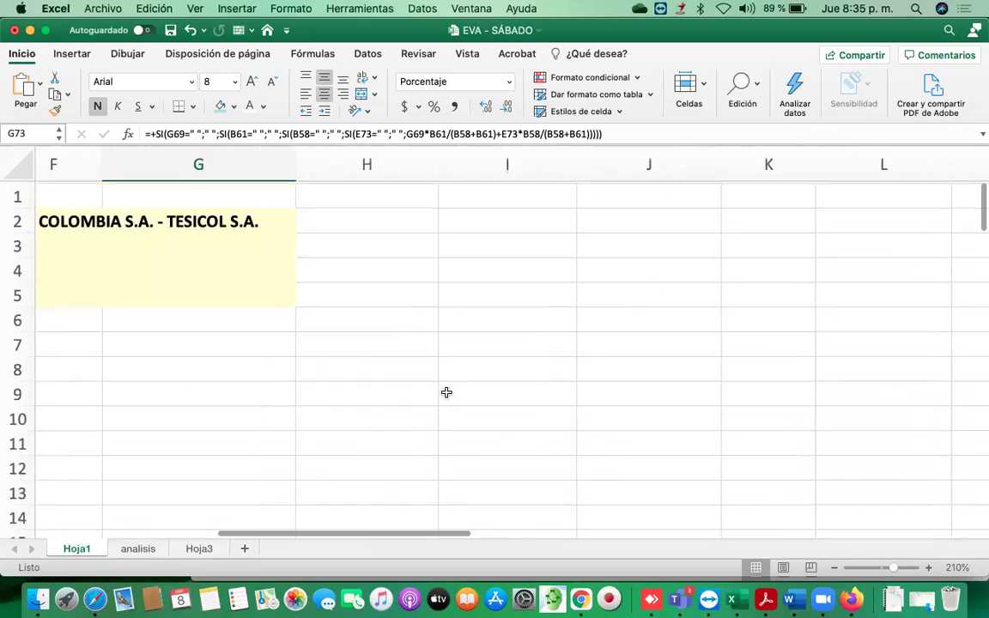
pyautogui.scroll(-9, 447, 392)
pyautogui.scroll(-20, 447, 392)
pyautogui.hscroll(3, 446, 393)
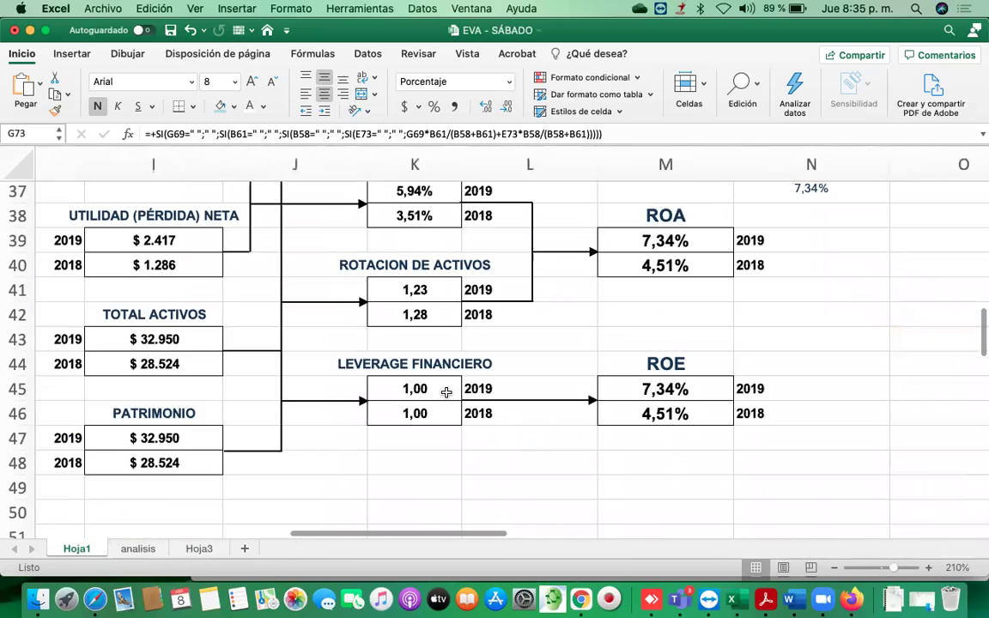
pyautogui.scroll(14, 542, 349)
pyautogui.hscroll(4, 532, 356)
pyautogui.scroll(-15, 515, 369)
pyautogui.scroll(-16, 518, 369)
pyautogui.hscroll(1, 518, 370)
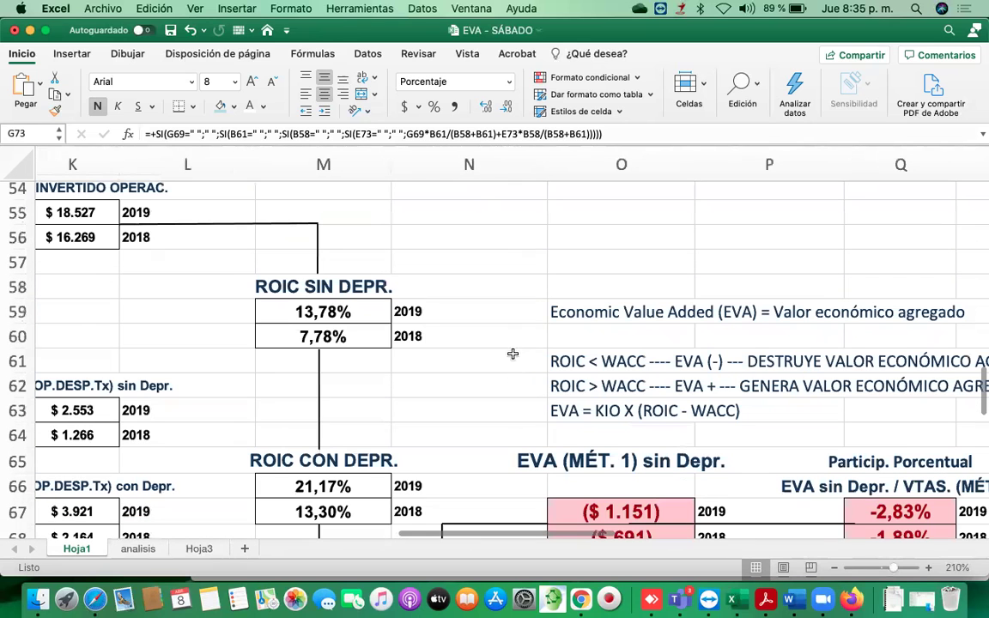
pyautogui.click(343, 317)
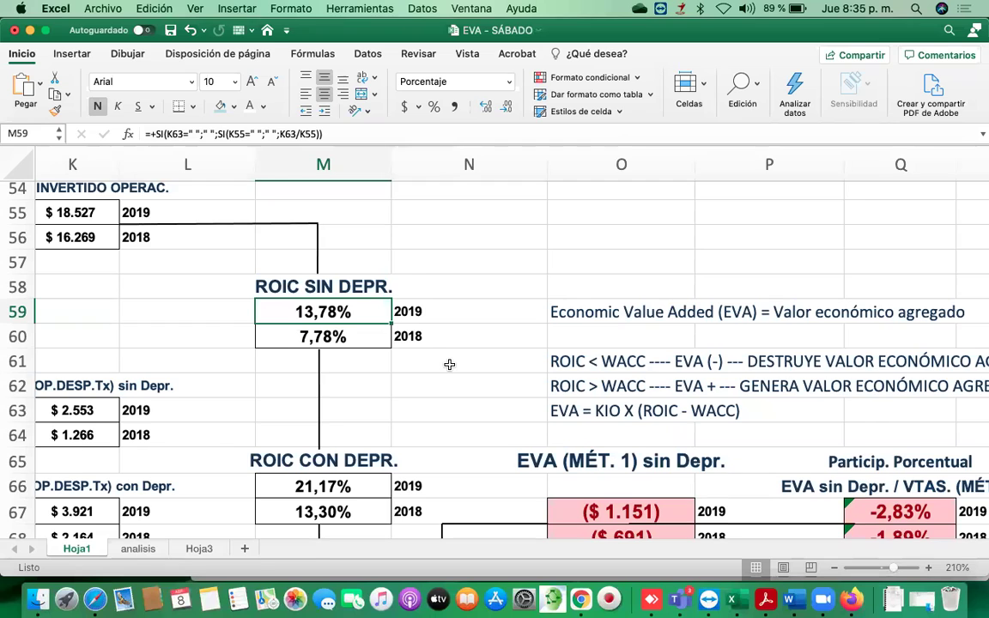
# Inspect the formula of the 2019 EVA (MÉT. 1) con Depr. in O71 and its source ROIC CON DEPR. in M66
pyautogui.scroll(-2, 448, 364)
pyautogui.hscroll(1, 448, 364)
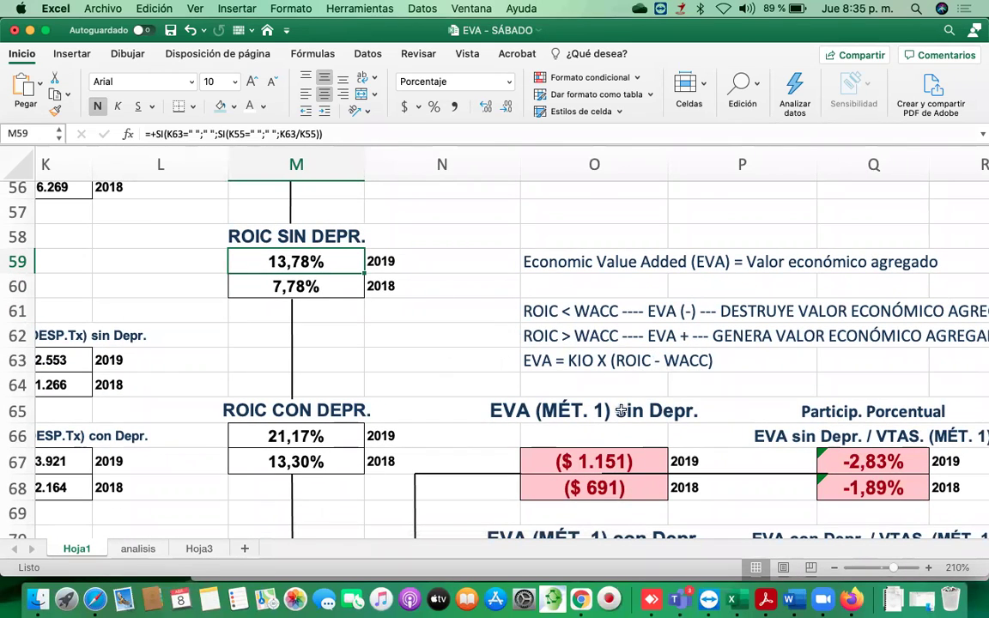
pyautogui.scroll(-5, 561, 356)
pyautogui.hscroll(-1, 561, 356)
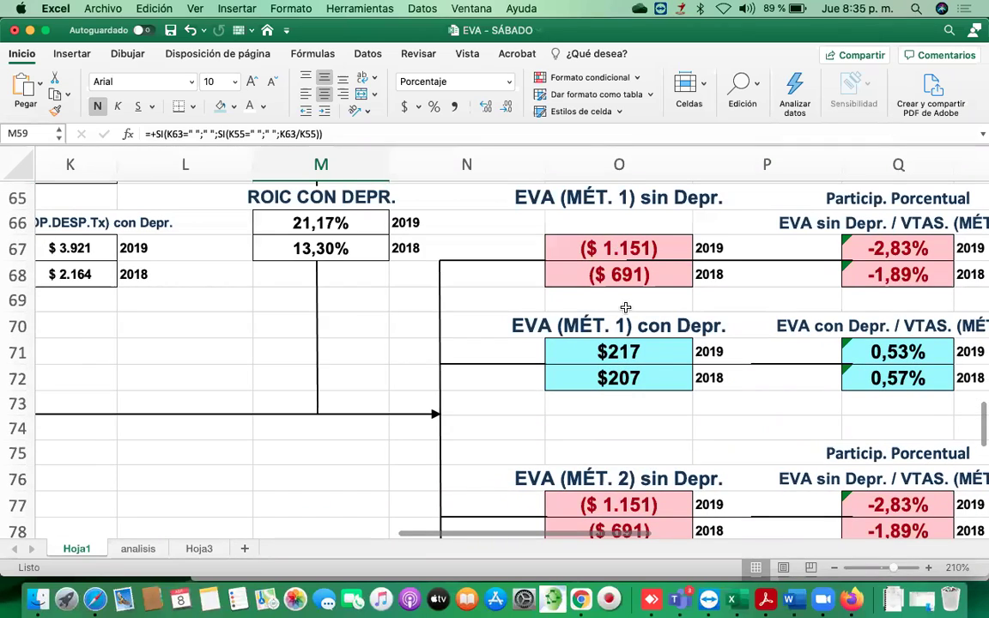
pyautogui.click(640, 355)
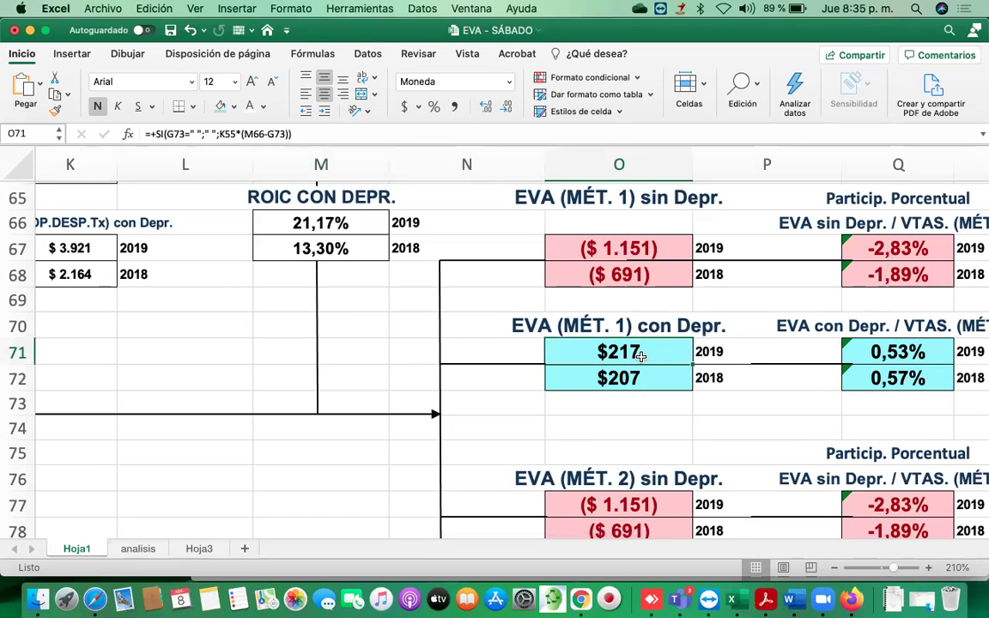
pyautogui.click(320, 222)
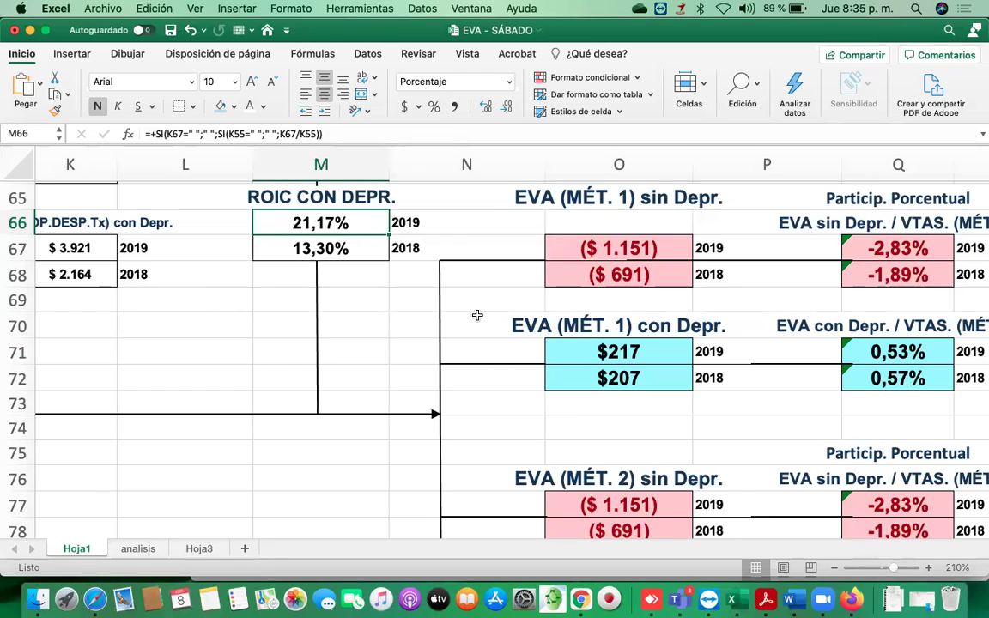
pyautogui.click(606, 352)
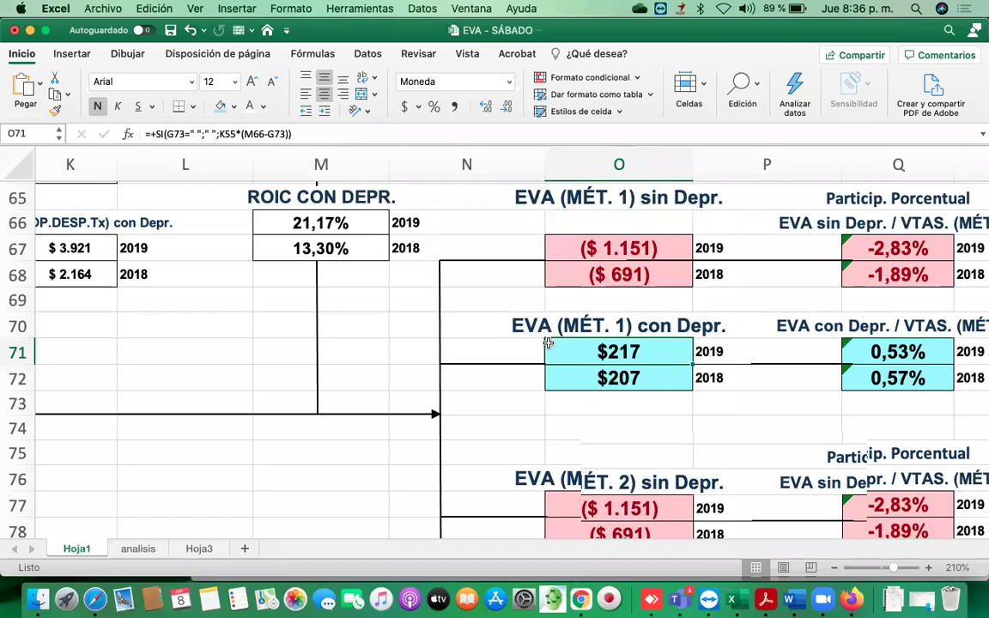
# Trace O71 back to the 2019 CAPITAL INVERTIDO OPERAC. and check the result against the EVA rules, selecting the ROIC < WACC rule in O61
pyautogui.scroll(6, 406, 360)
pyautogui.hscroll(-2, 406, 360)
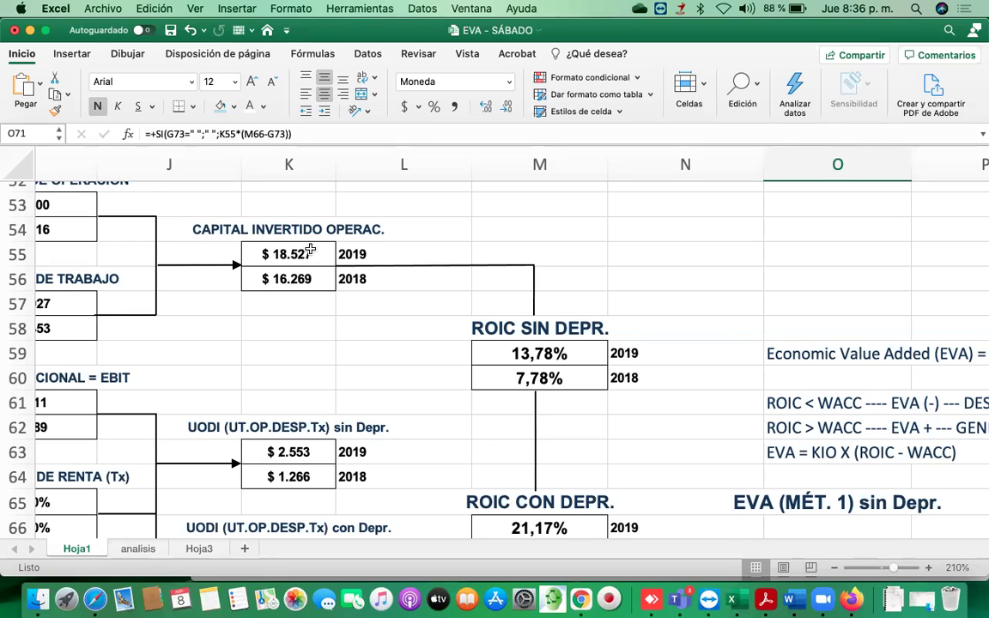
pyautogui.scroll(-4, 310, 250)
pyautogui.hscroll(2, 310, 249)
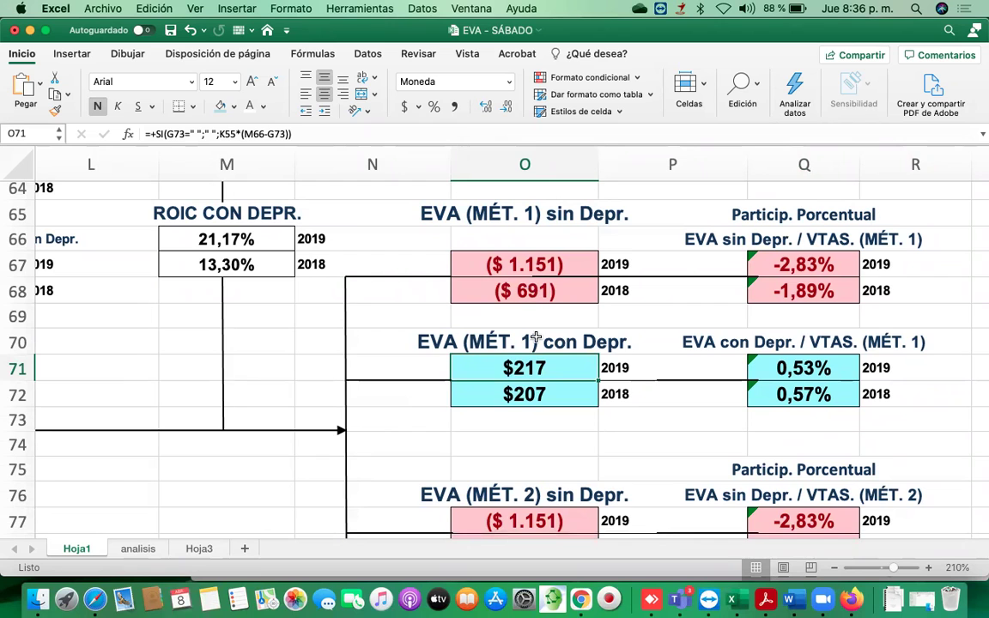
pyautogui.scroll(3, 535, 367)
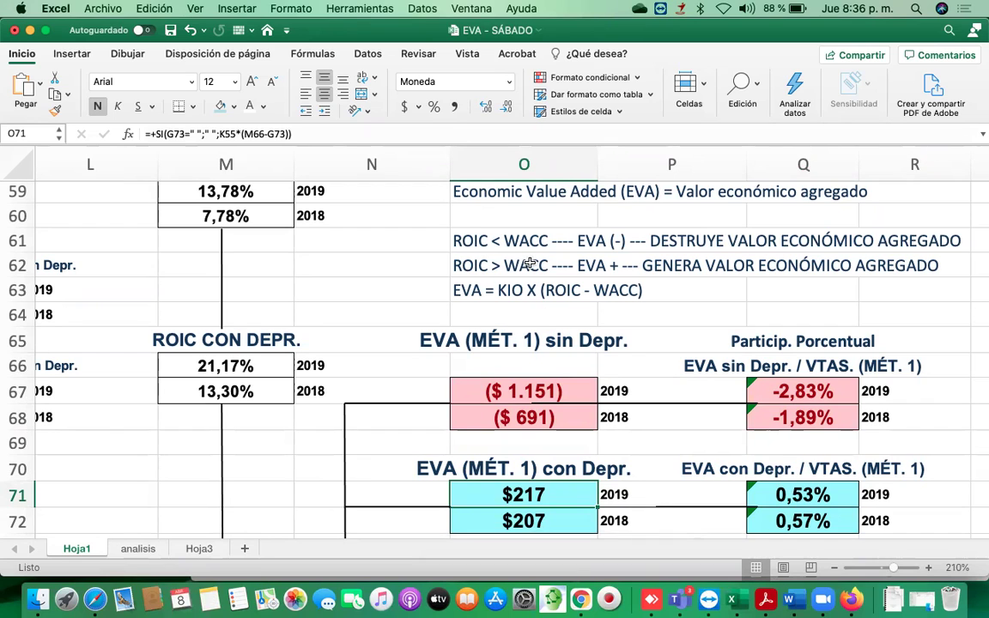
pyautogui.click(481, 243)
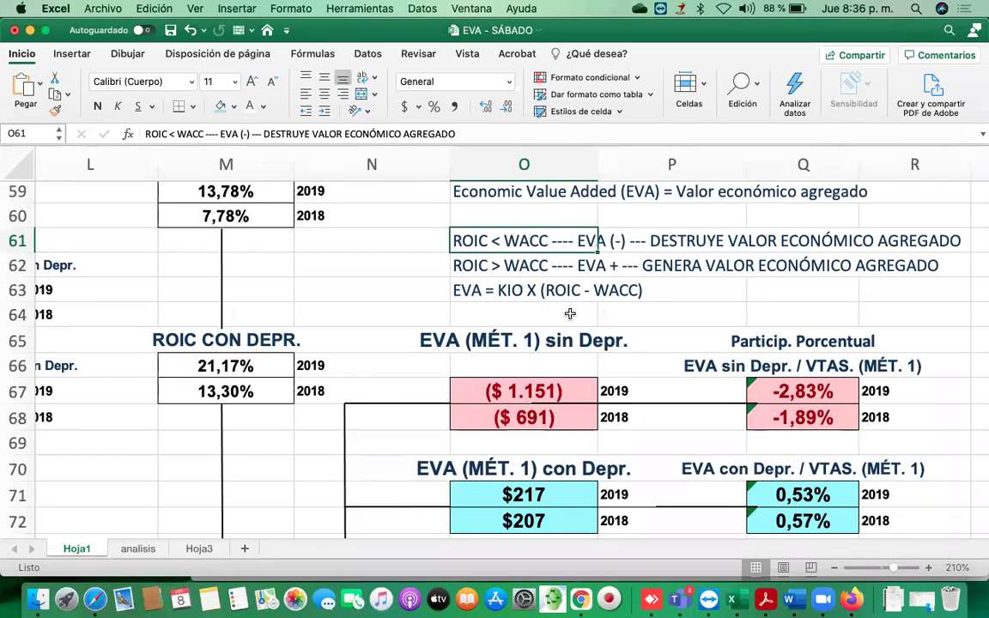
# Examine the WACC input blocks in columns A to G, from the TASA WACC rows back to TASA Rf and TASA Rm
pyautogui.hscroll(-5, 574, 309)
pyautogui.scroll(4, 572, 312)
pyautogui.scroll(-1, 569, 313)
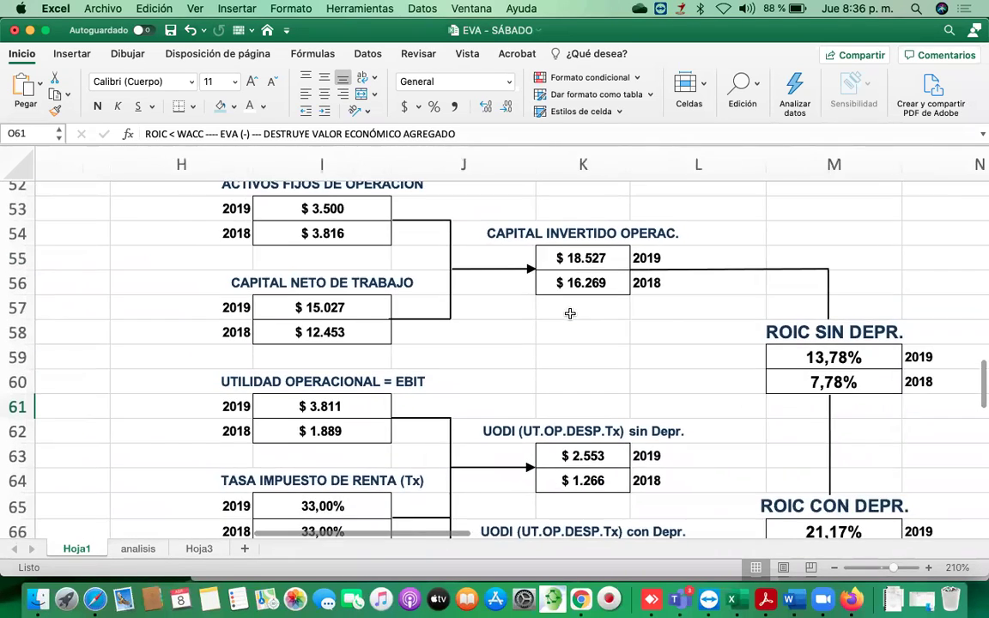
pyautogui.hscroll(-5, 459, 461)
pyautogui.scroll(-4, 459, 461)
pyautogui.scroll(-10, 455, 461)
pyautogui.hscroll(-3, 452, 459)
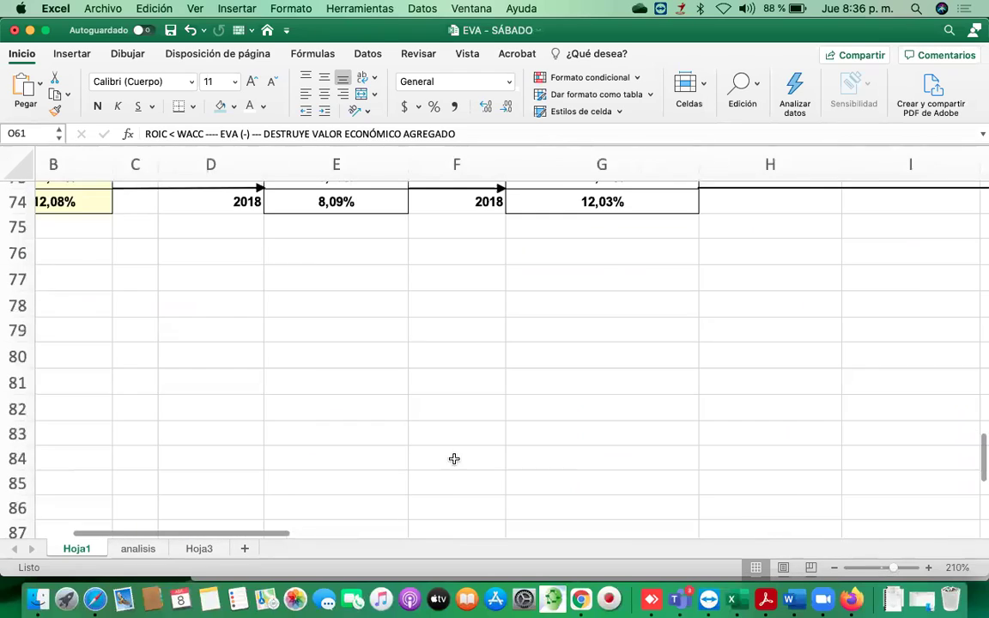
pyautogui.scroll(4, 420, 456)
pyautogui.scroll(8, 422, 457)
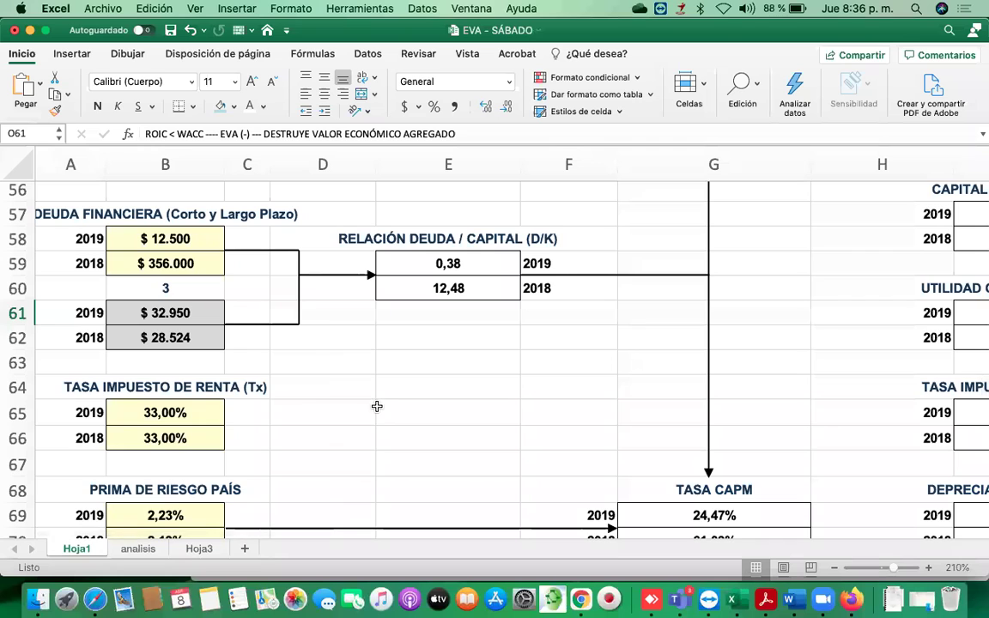
pyautogui.scroll(4, 358, 450)
pyautogui.scroll(5, 402, 481)
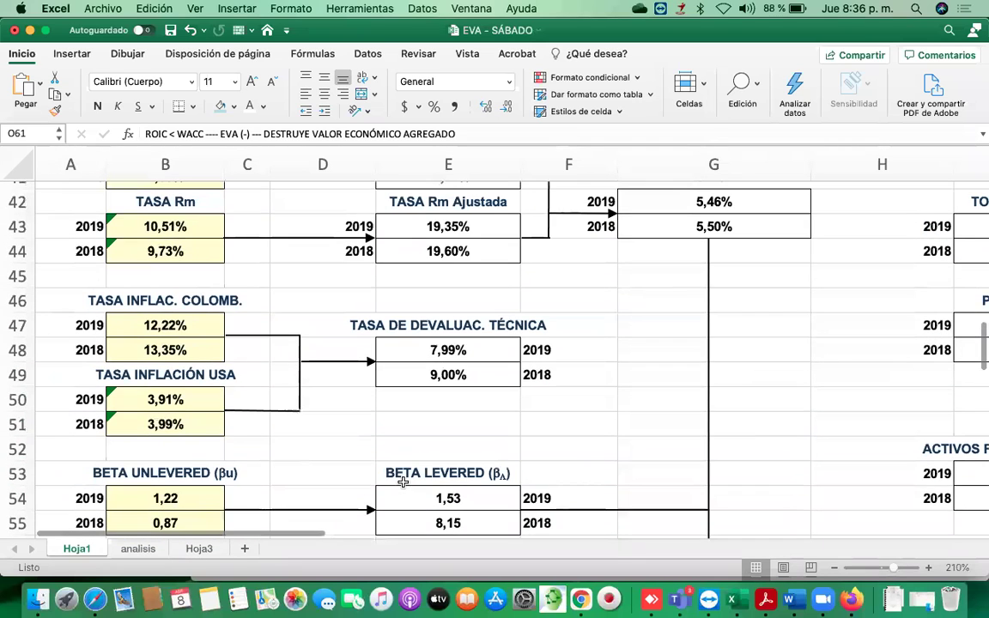
pyautogui.scroll(6, 330, 394)
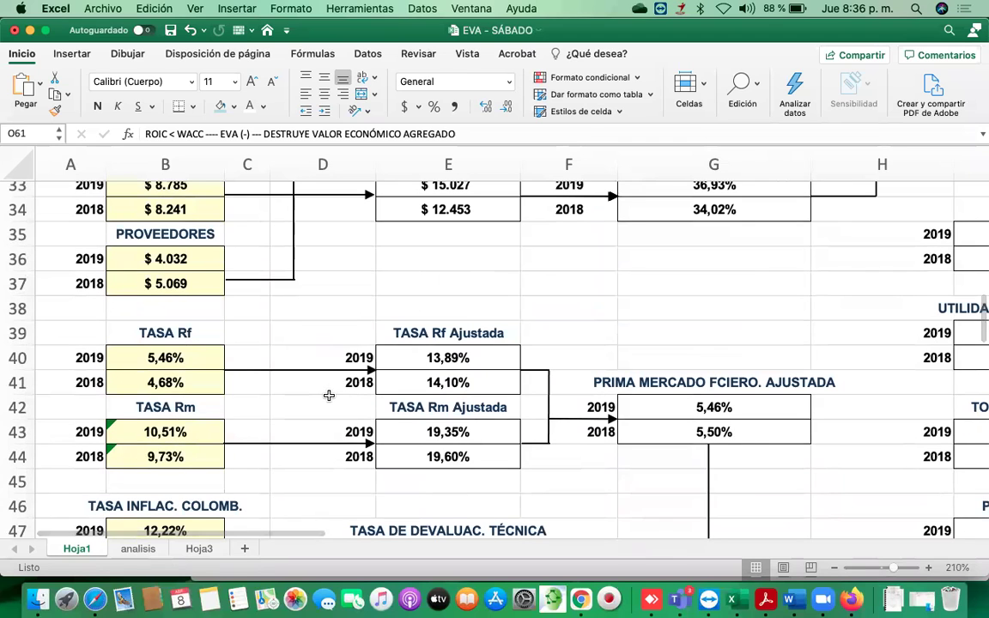
pyautogui.scroll(-1, 328, 395)
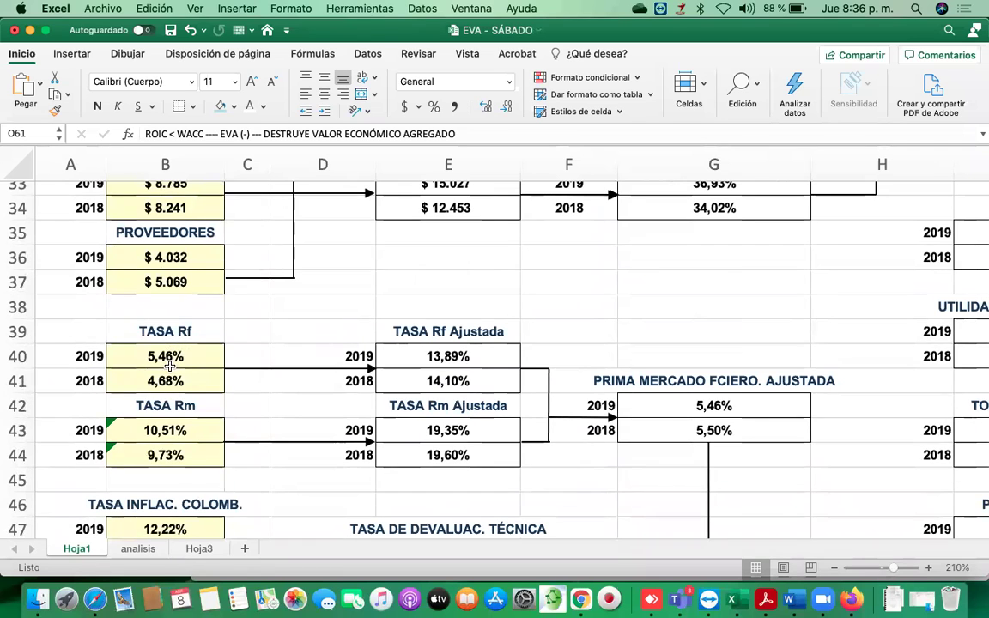
# Review the company's financial statement inputs in column B, from VENTAS through EBIT, depreciation, CARTERA COMERCIAL, INVENTARIOS and PROVEEDORES
pyautogui.scroll(6, 154, 331)
pyautogui.scroll(10, 173, 478)
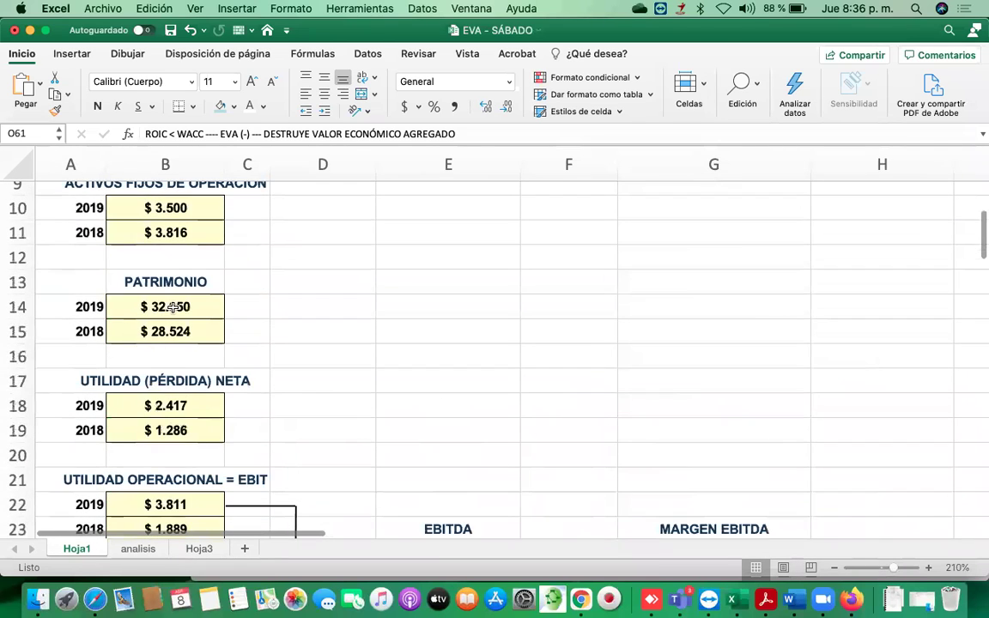
pyautogui.scroll(1, 57, 397)
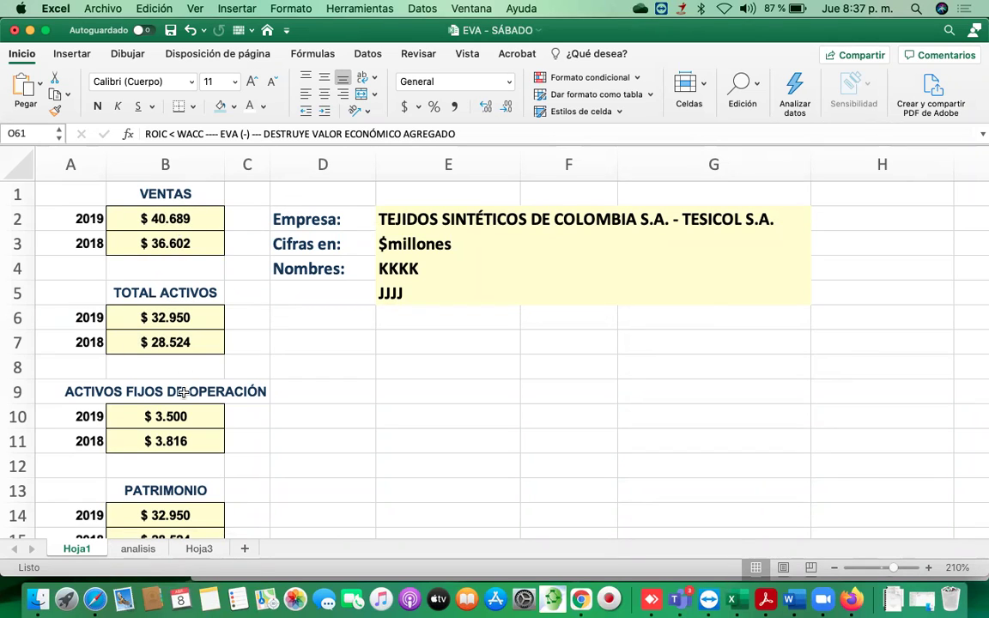
pyautogui.scroll(-7, 182, 416)
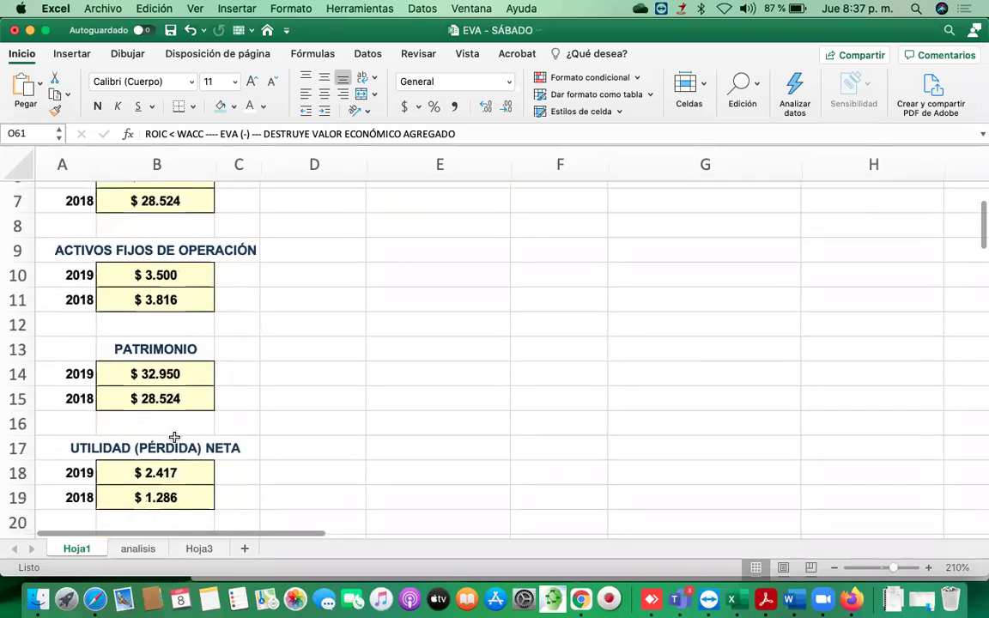
pyautogui.scroll(-6, 174, 439)
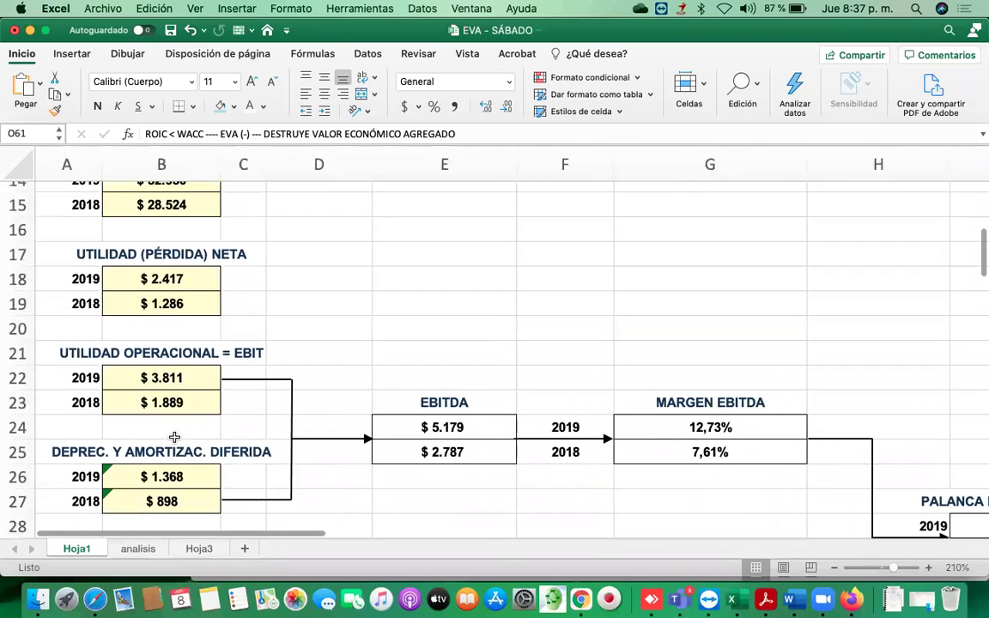
pyautogui.scroll(-9, 199, 440)
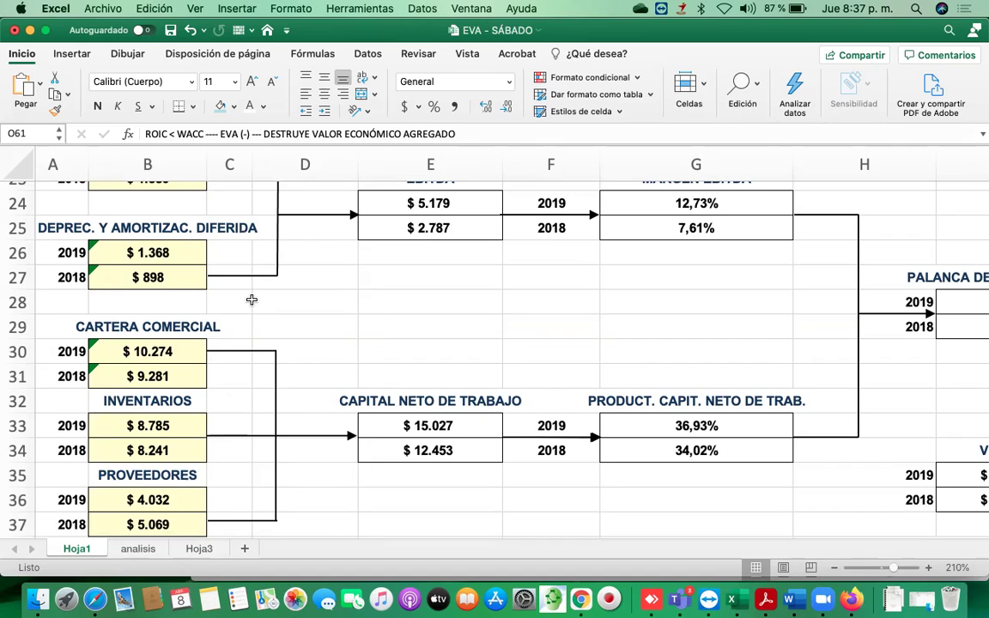
pyautogui.scroll(5, 257, 298)
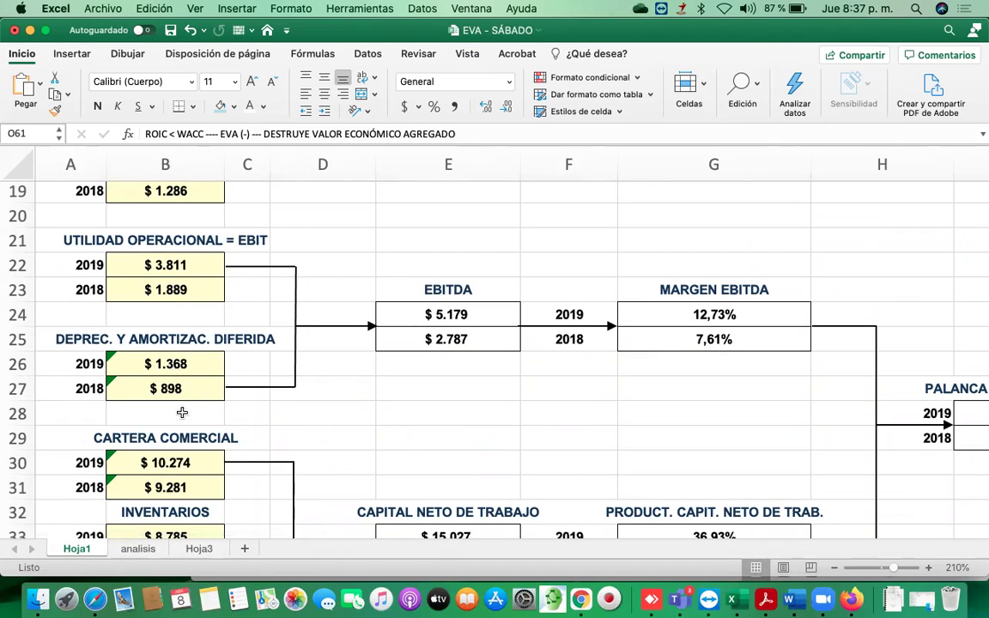
# Survey the yellow rate and debt inputs in column B between TASA Rf and PRIMA DE RIESGO PAÍS, returning to TASA Rf
pyautogui.scroll(-10, 188, 357)
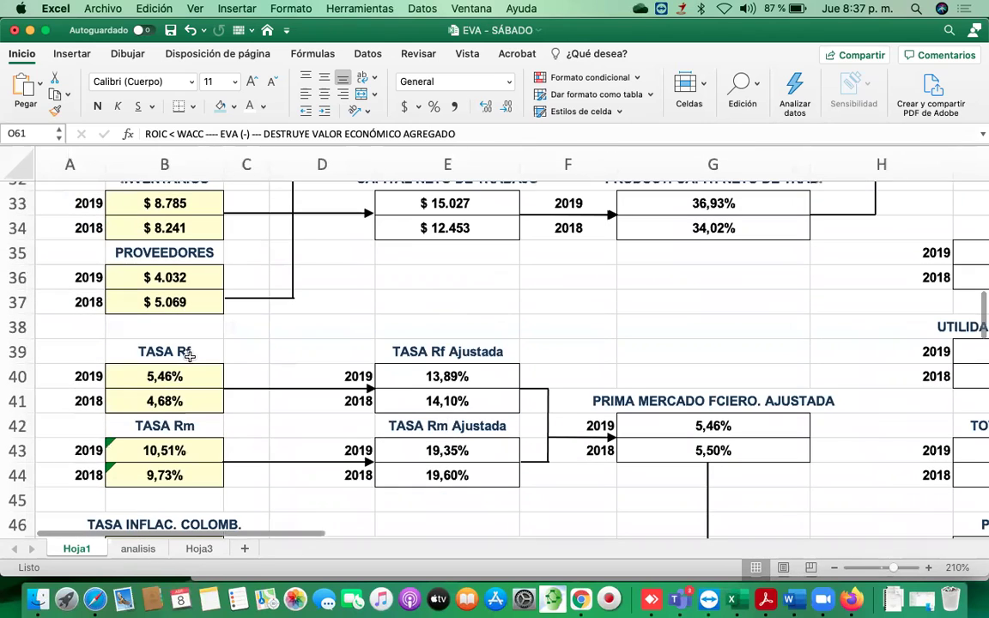
pyautogui.scroll(-3, 256, 332)
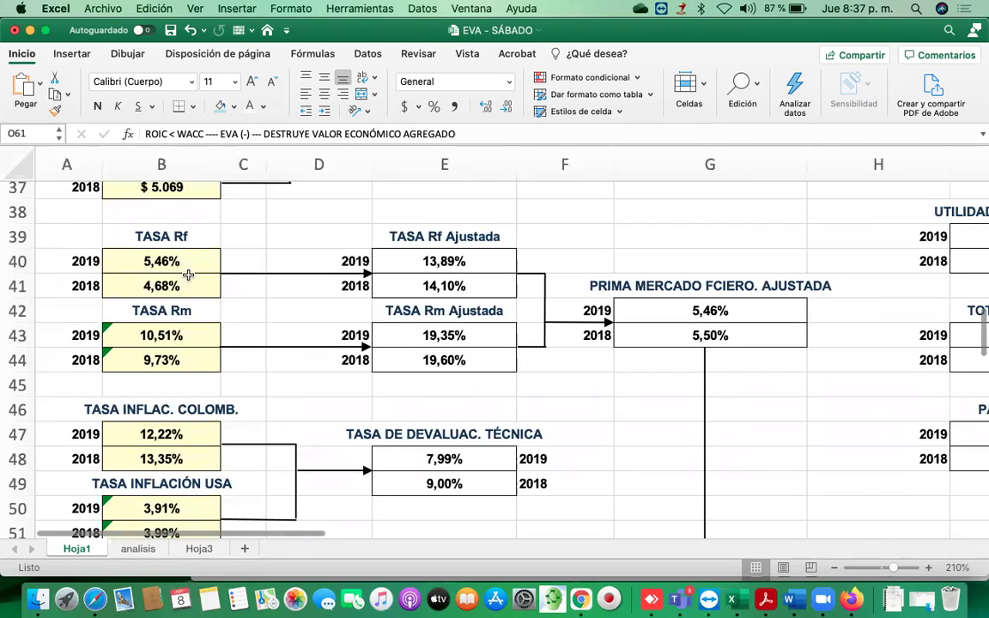
pyautogui.scroll(-9, 188, 343)
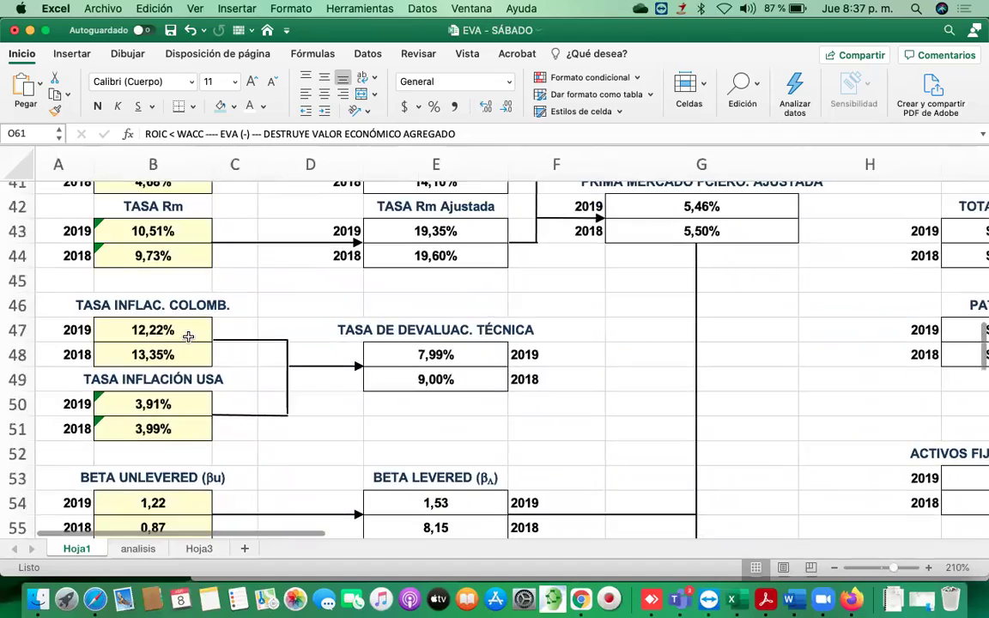
pyautogui.scroll(-11, 188, 338)
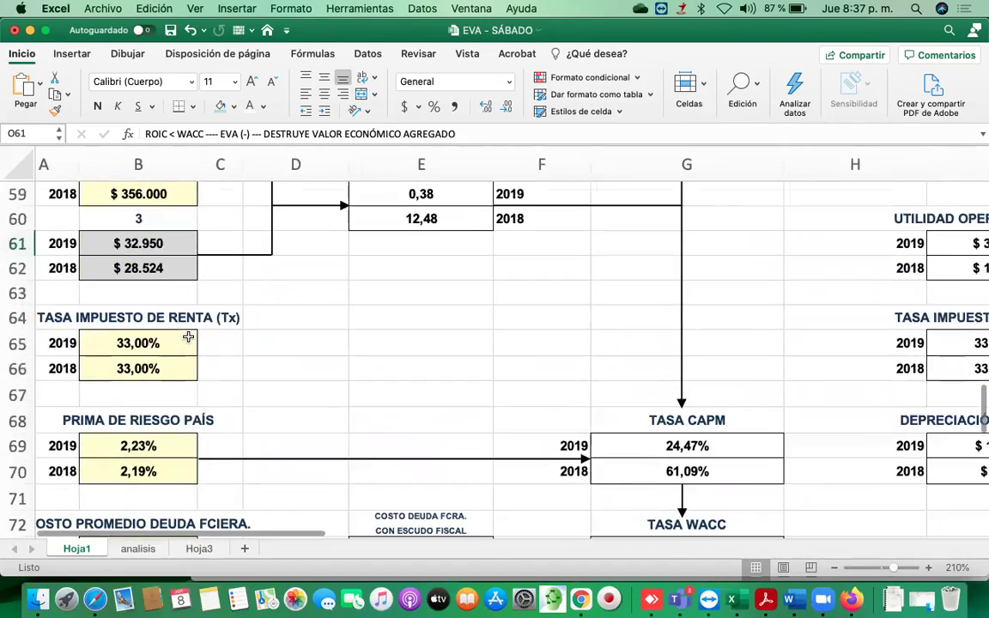
pyautogui.scroll(4, 188, 337)
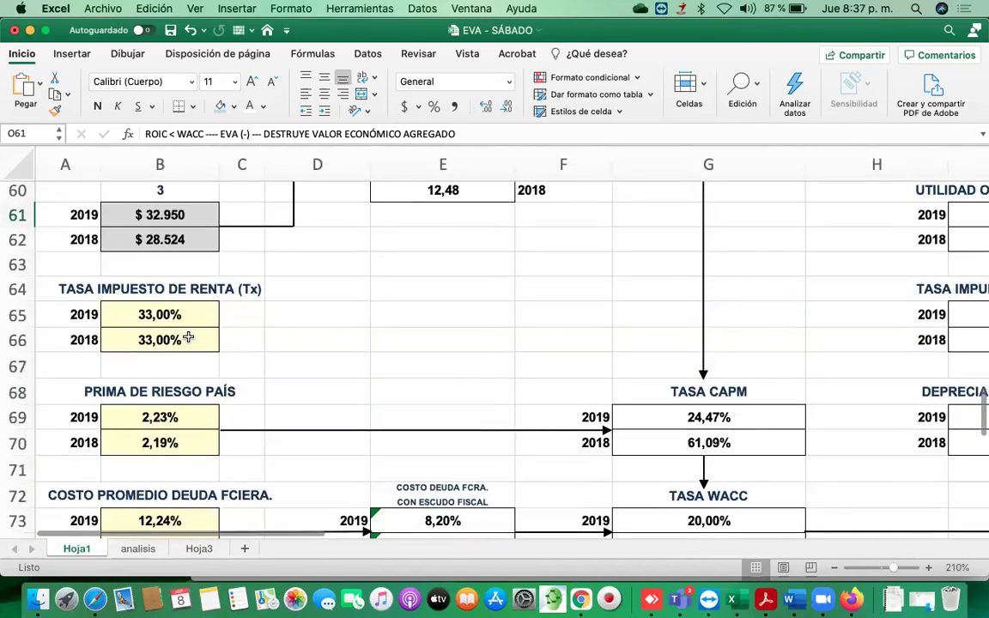
pyautogui.scroll(17, 188, 339)
pyautogui.scroll(3, 167, 196)
pyautogui.scroll(3, 174, 267)
pyautogui.scroll(-12, 174, 269)
pyautogui.scroll(4, 175, 269)
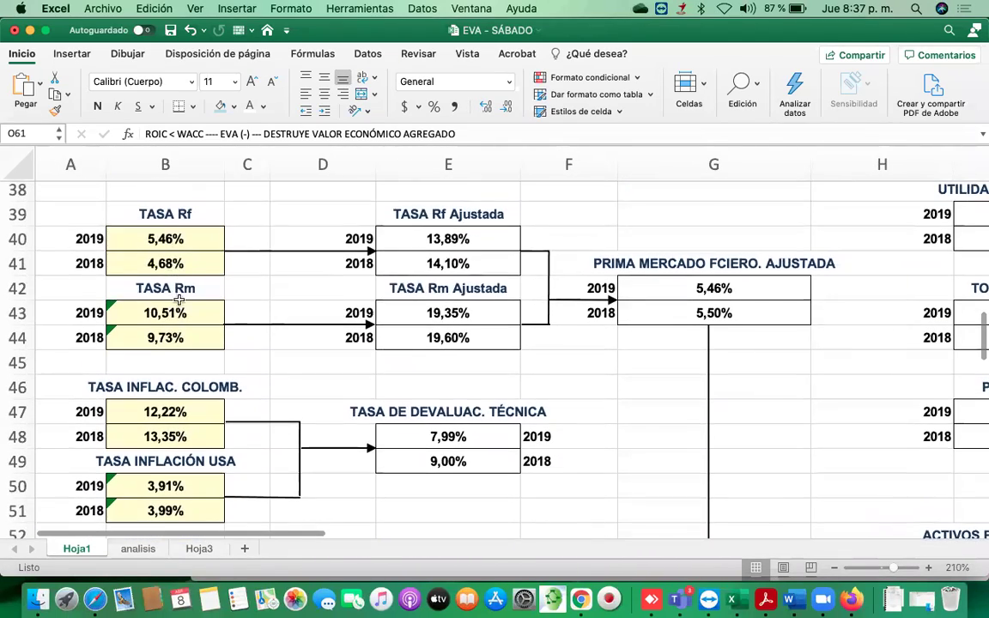
# Examine the inflation, BETA UNLEVERED, DEUDA FINANCIERA, tax, country risk and COSTO PROMEDIO DEUDA FCIERA. inputs in column B
pyautogui.scroll(-3, 176, 498)
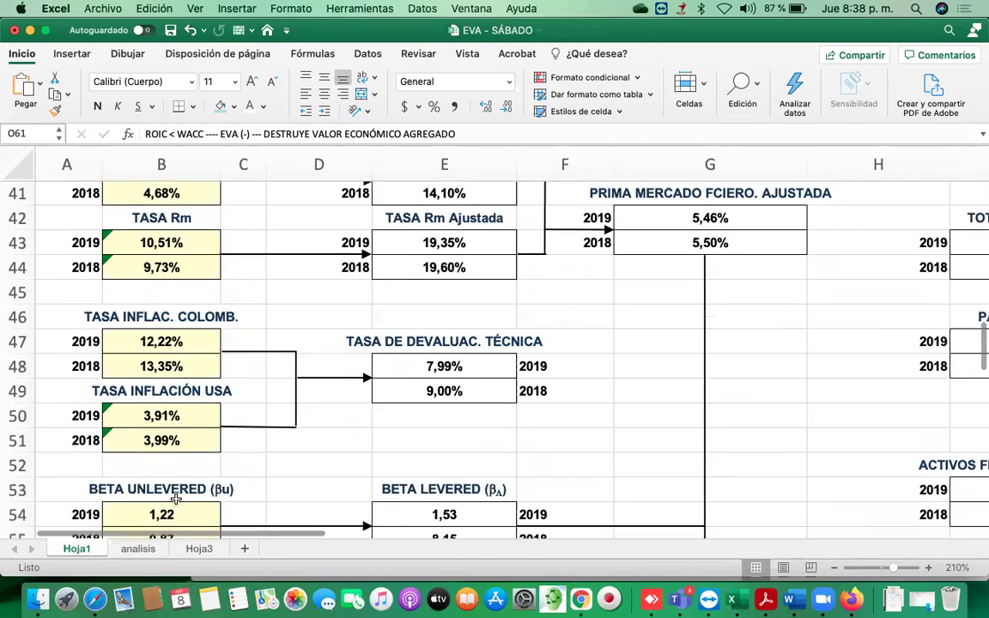
pyautogui.scroll(-1, 175, 498)
pyautogui.scroll(-3, 158, 465)
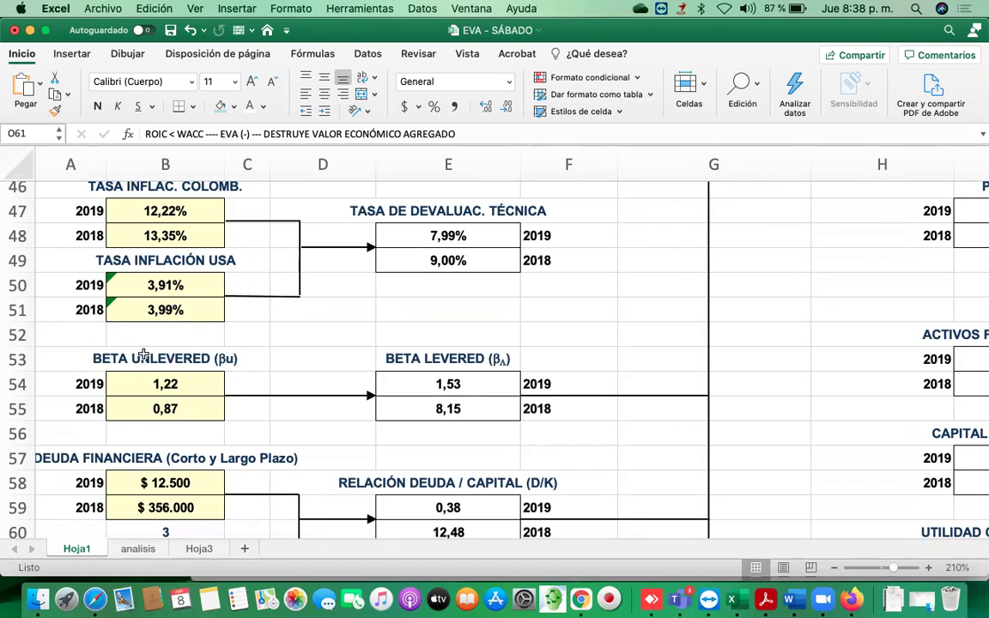
pyautogui.scroll(-6, 151, 396)
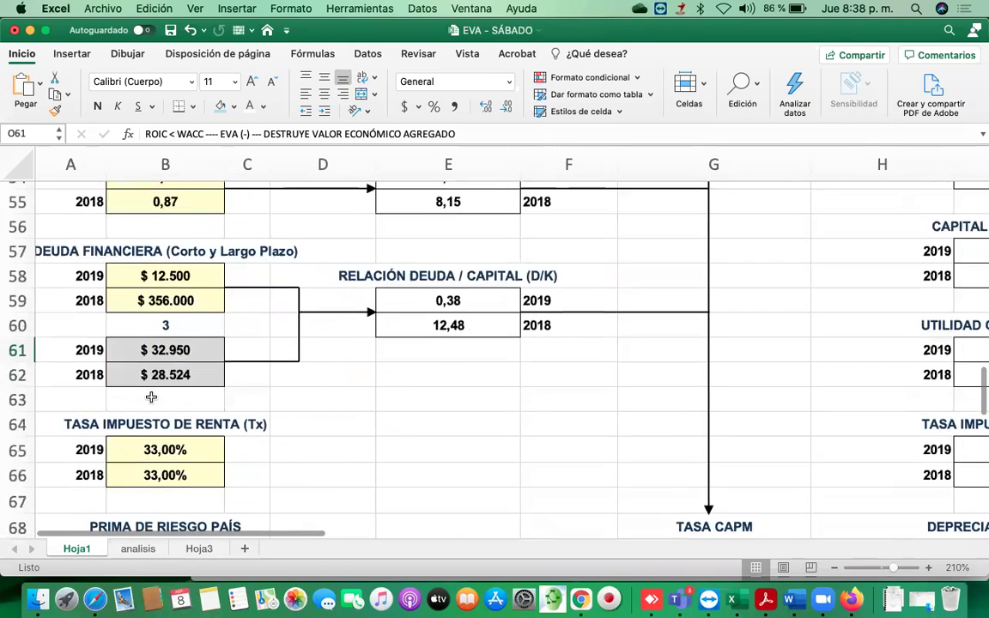
pyautogui.scroll(-3, 171, 412)
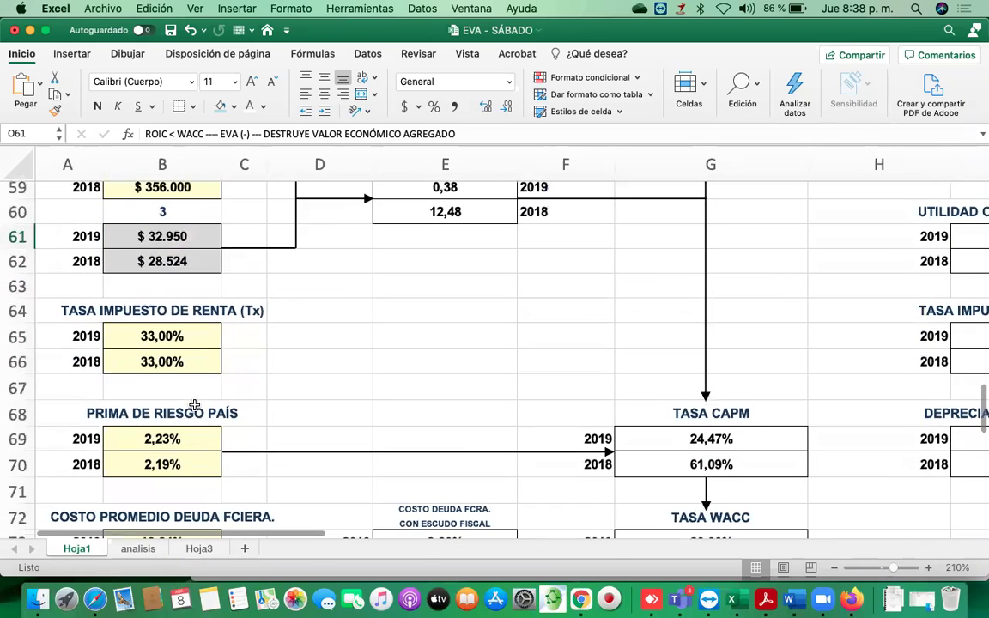
pyautogui.scroll(-3, 163, 406)
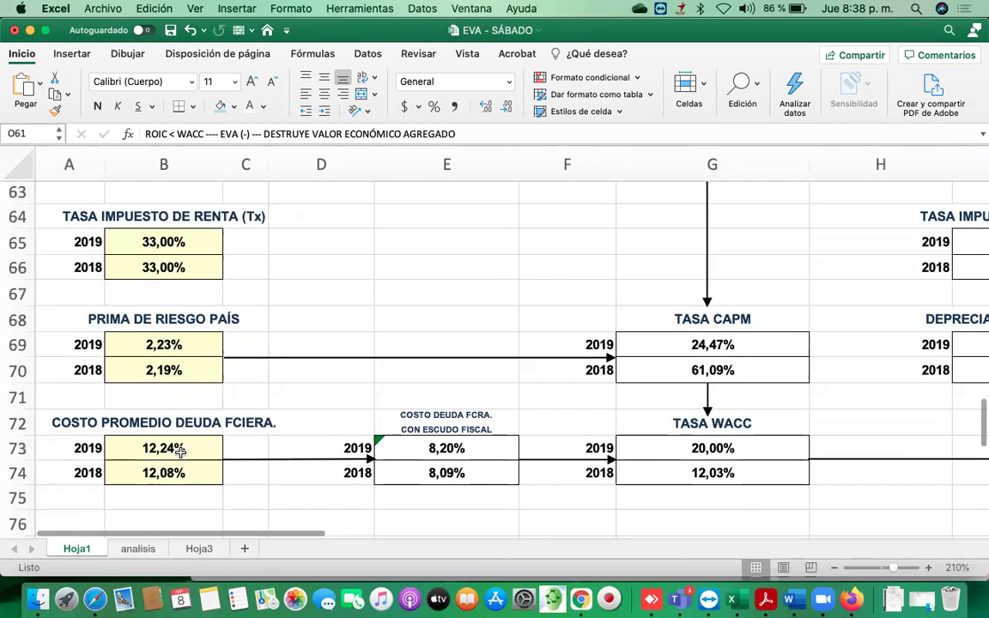
# Return to the market rate inputs and select the TASA Rf heading in B39
pyautogui.scroll(15, 146, 471)
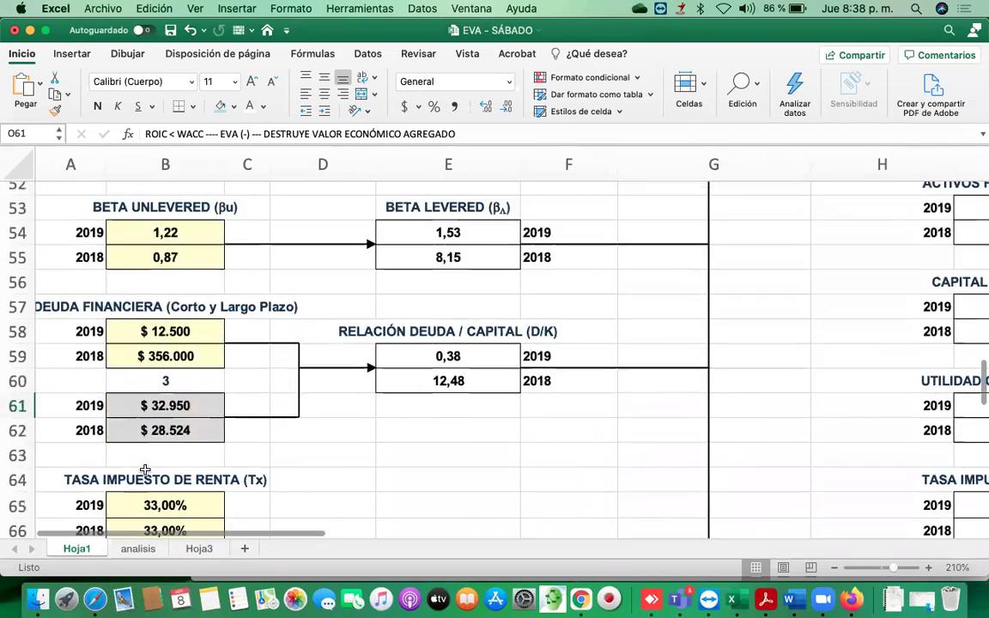
pyautogui.scroll(-3, 146, 471)
pyautogui.scroll(4, 137, 387)
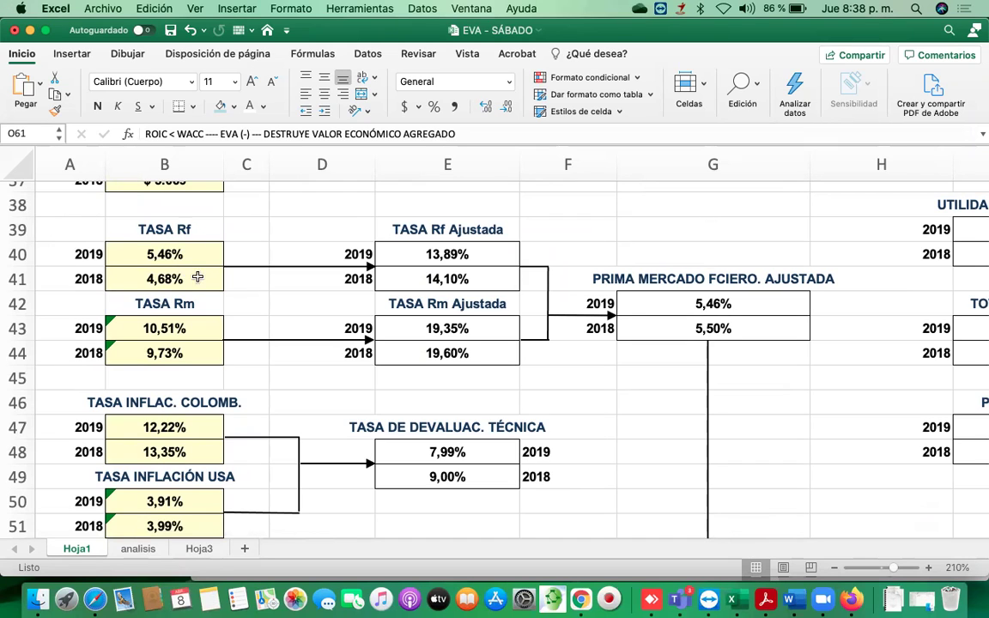
pyautogui.click(160, 231)
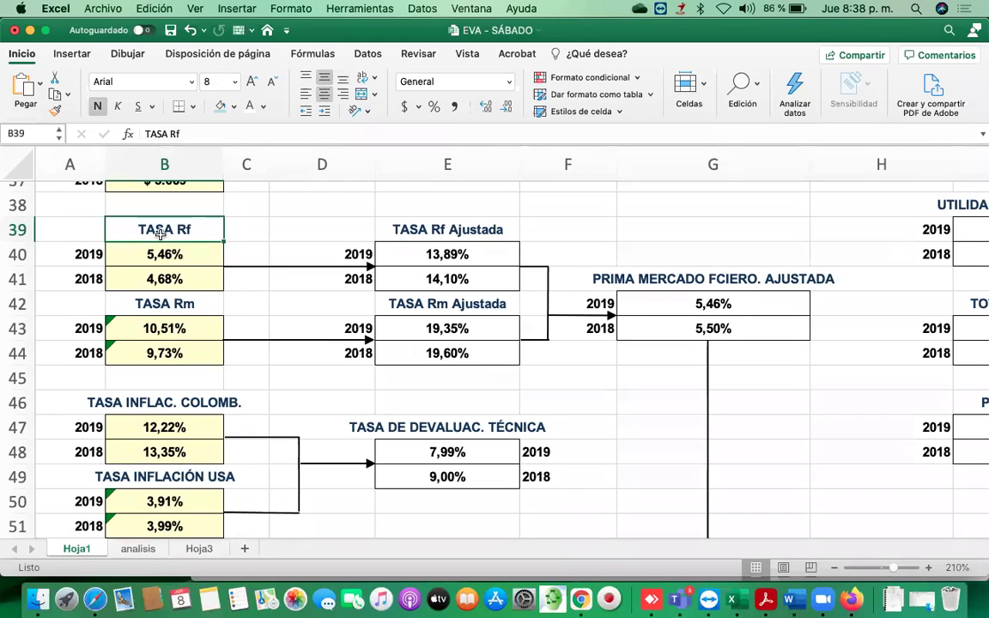
# Extend the TASA Rf heading in B39 to read "TASA Rf = Risk Free"
pyautogui.click(232, 129)
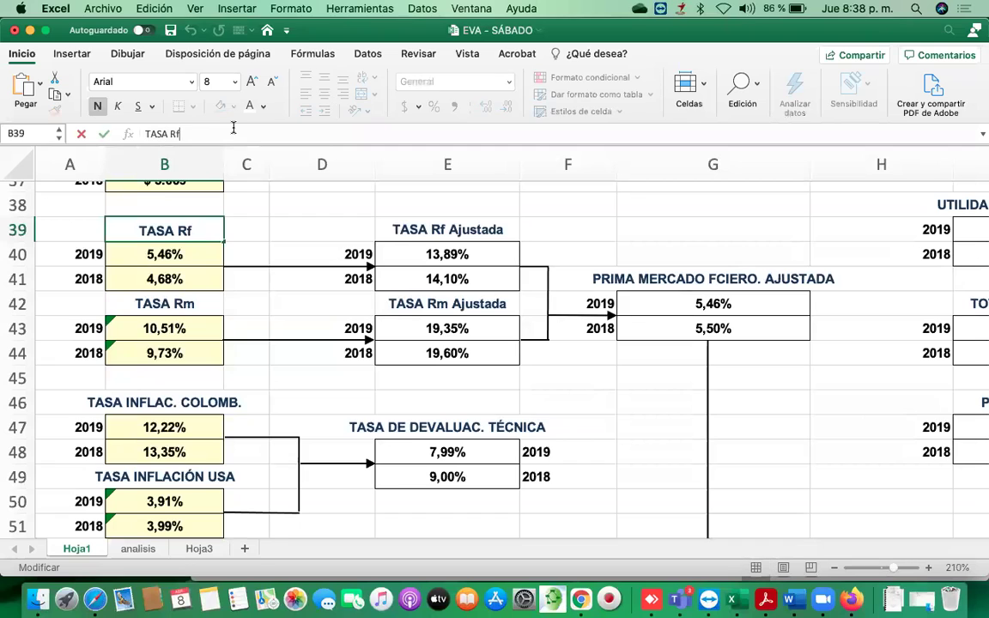
pyautogui.write('= Ri')
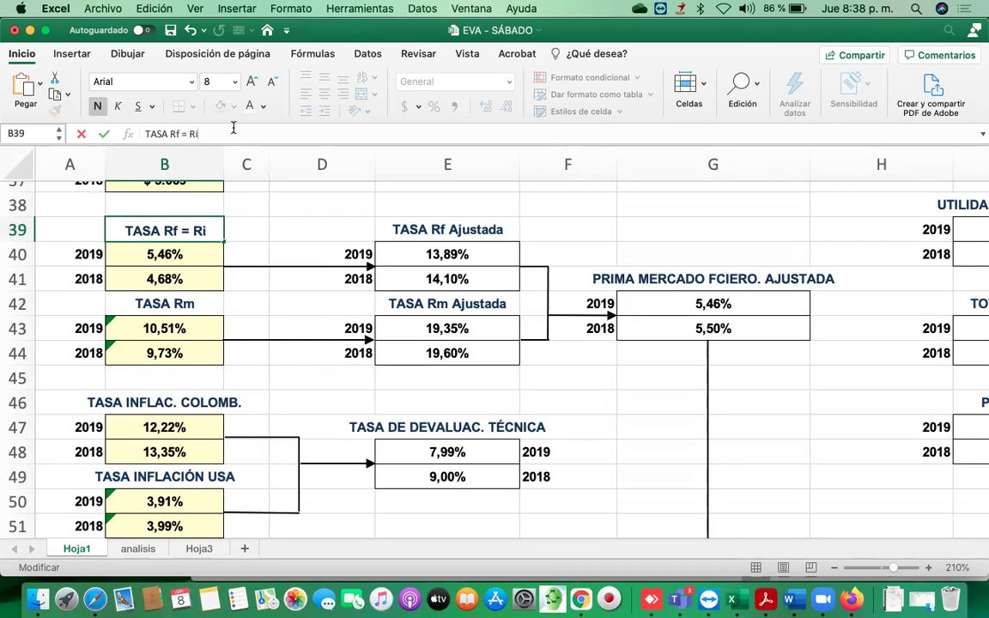
pyautogui.write('sk')
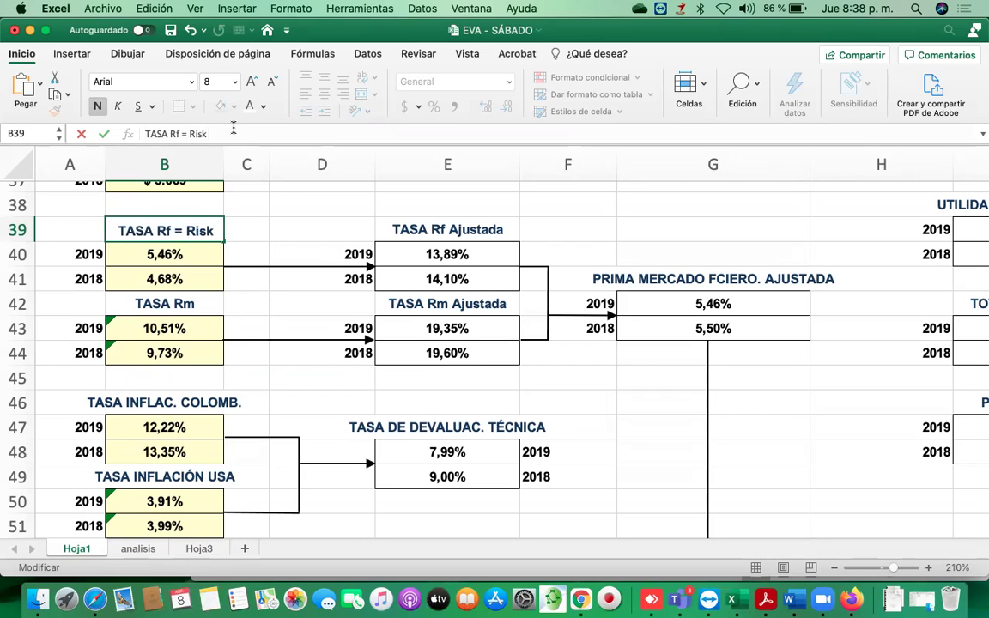
pyautogui.write(' Free')
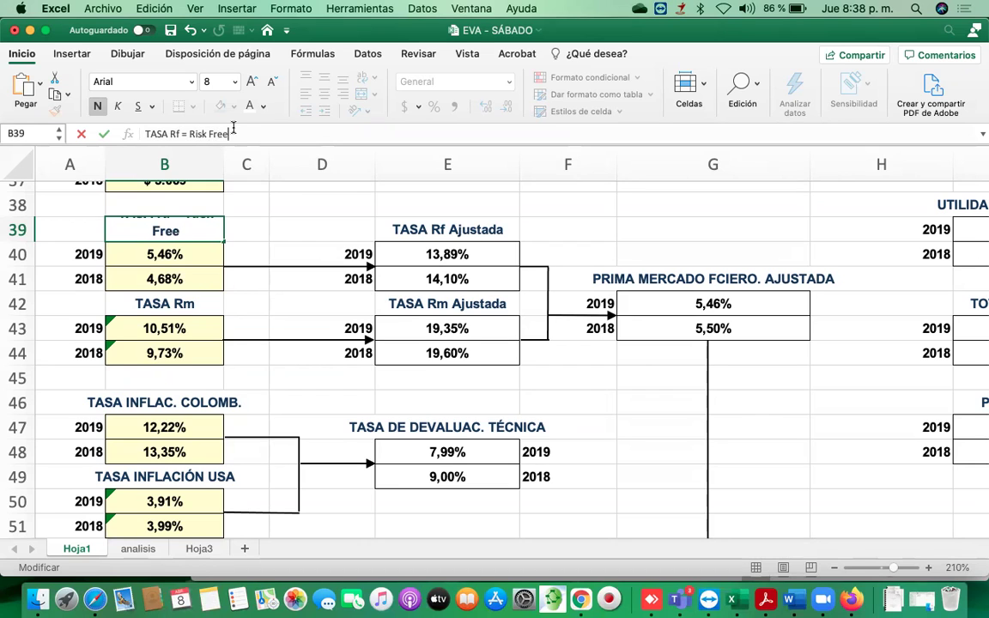
pyautogui.press('Return')
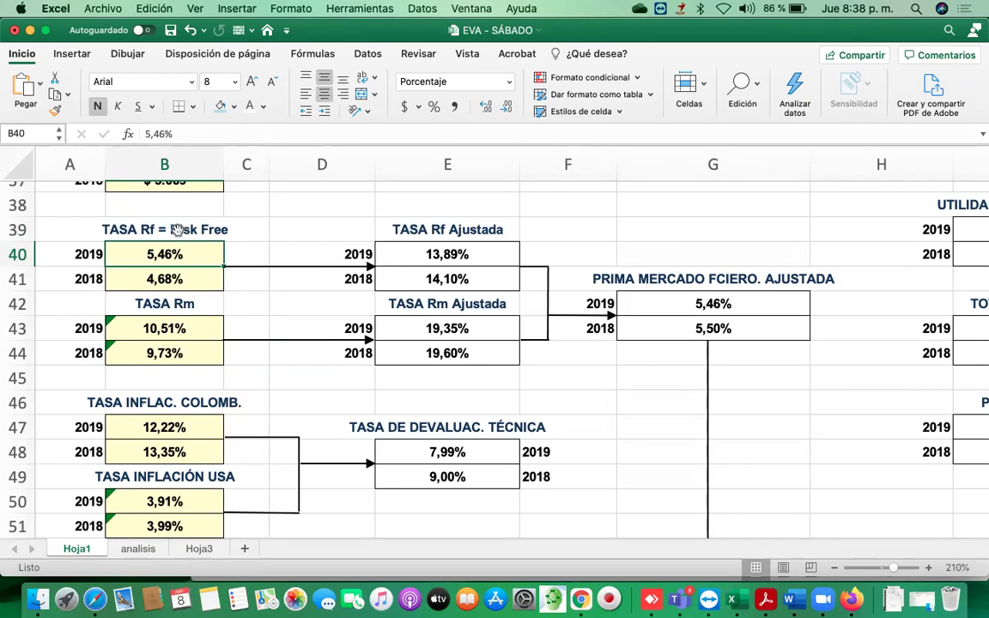
# Extend the TASA Rm heading in B42 to read "TASA Rm = Risk Market"
pyautogui.click(197, 304)
pyautogui.click(211, 135)
pyautogui.write('= ')
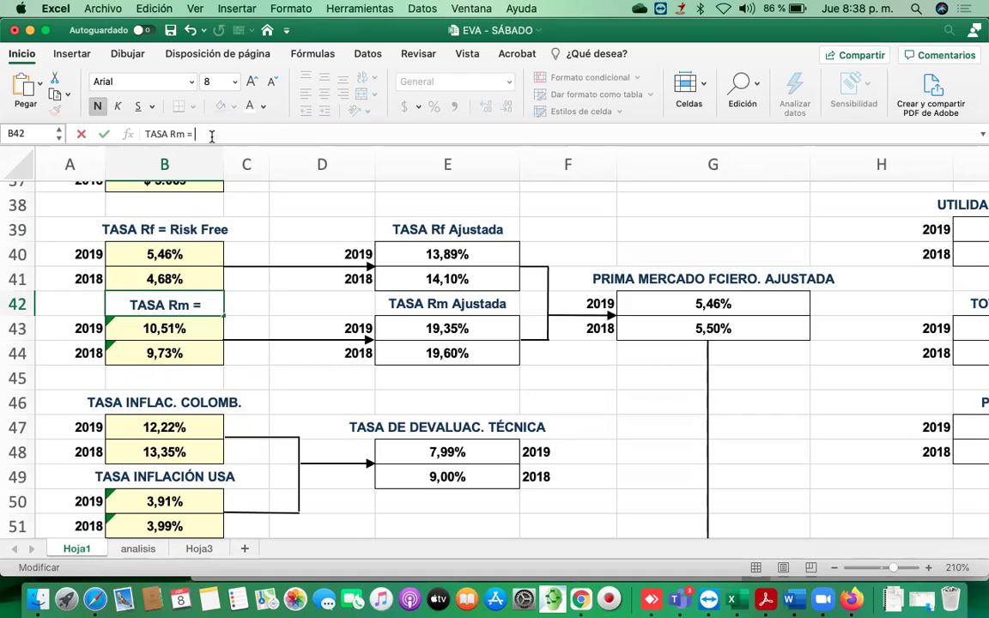
pyautogui.write('Risk Mar')
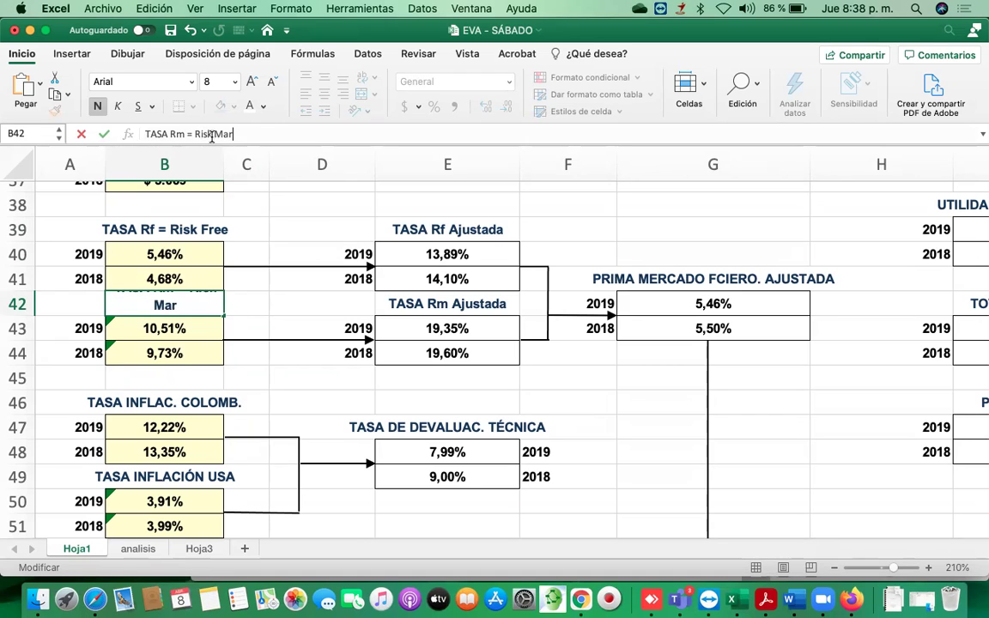
pyautogui.write('ket')
pyautogui.press('Return')
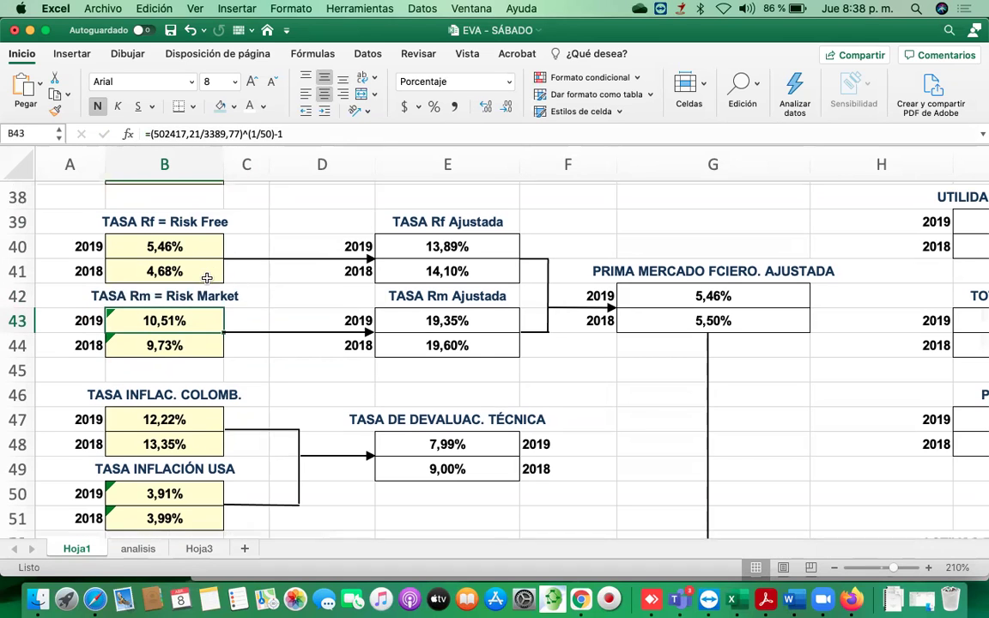
# Append "No apalancado" to the BETA UNLEVERED (βu) heading in B53
pyautogui.scroll(-3, 205, 276)
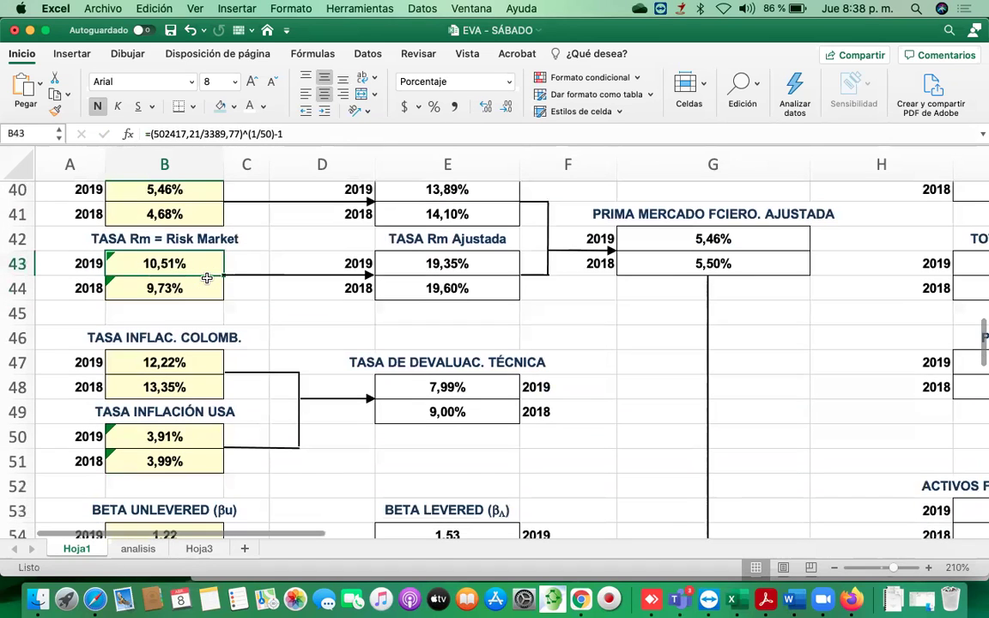
pyautogui.click(143, 506)
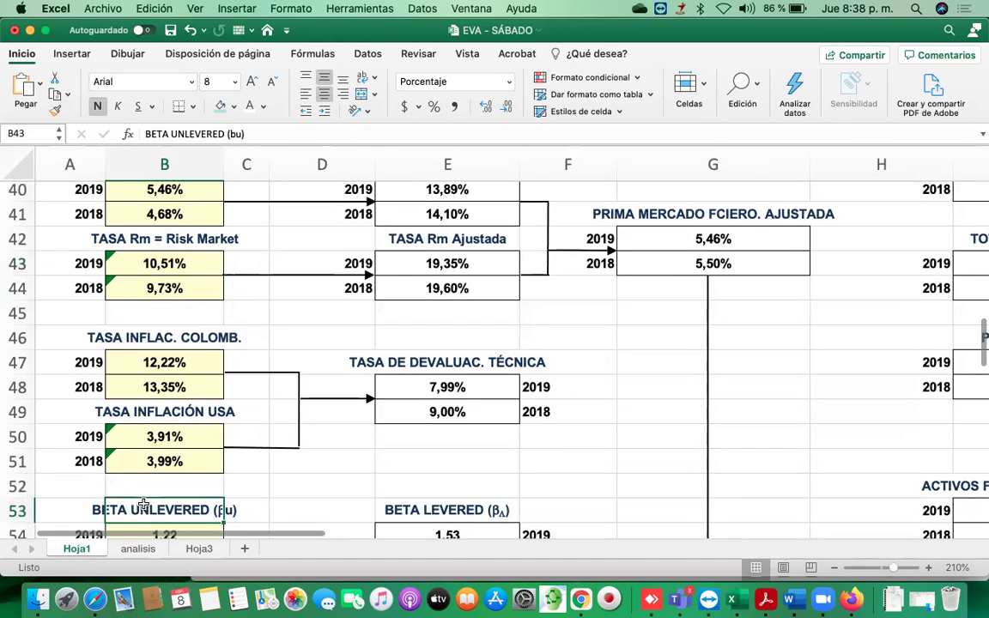
pyautogui.click(274, 135)
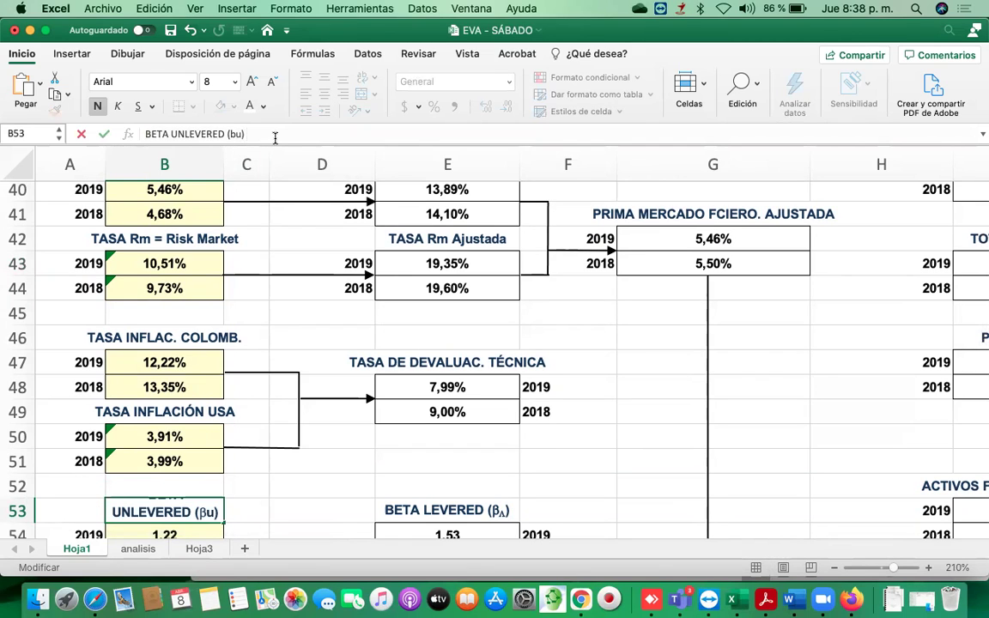
pyautogui.write('No')
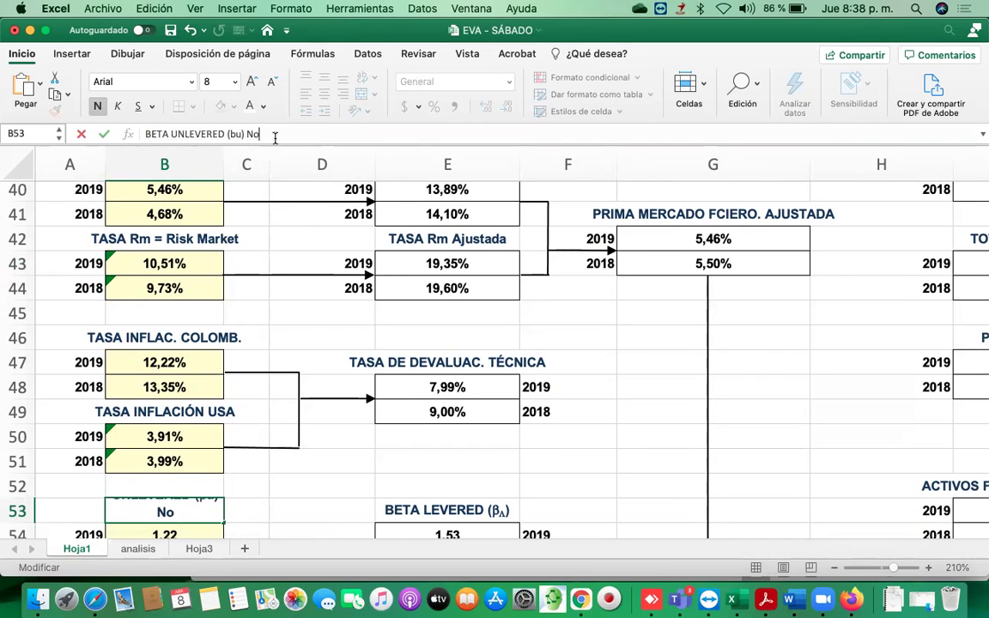
pyautogui.write(' apala')
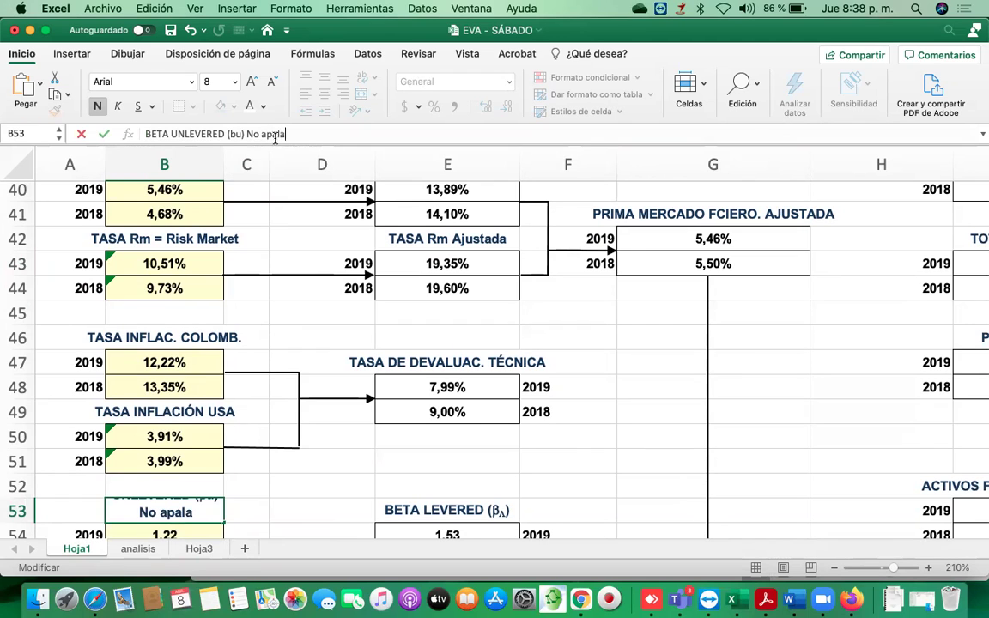
pyautogui.write('ncado')
pyautogui.press('Return')
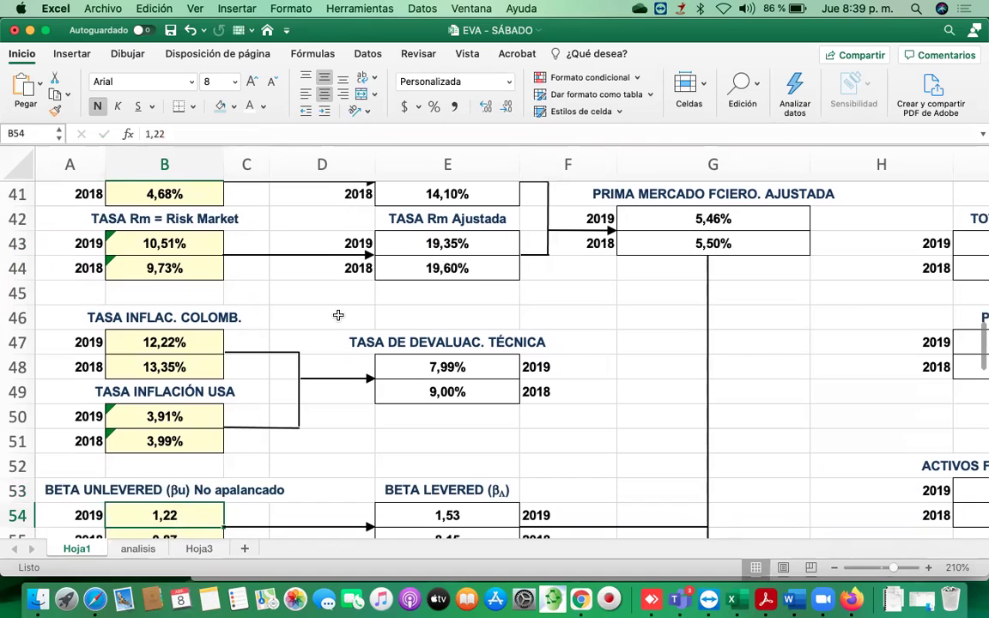
# Append "= apalancado" to the BETA LEVERED heading in E53
pyautogui.click(418, 487)
pyautogui.scroll(-3, 415, 363)
pyautogui.hscroll(1, 415, 363)
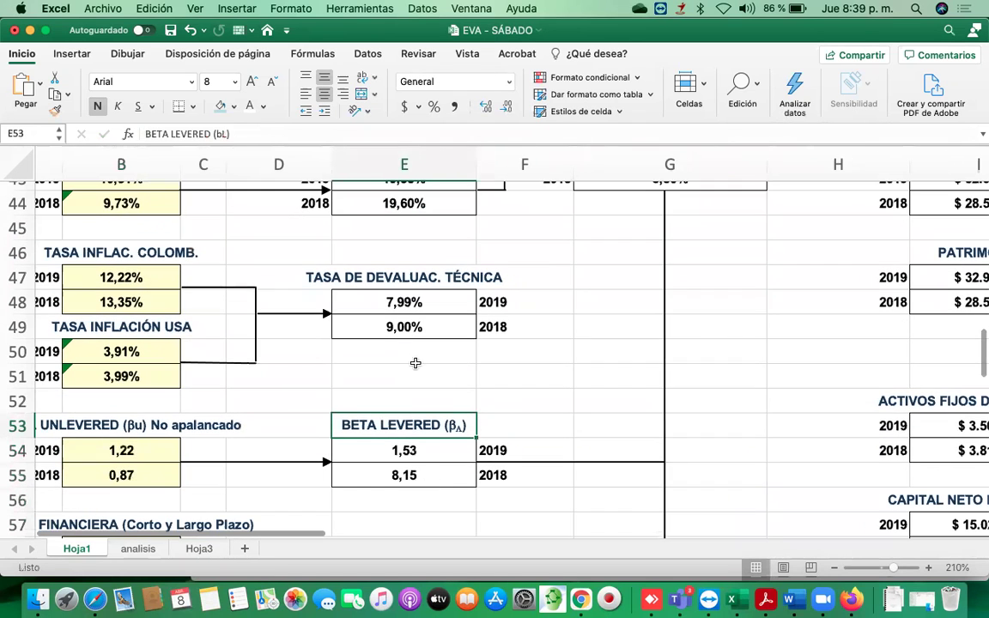
pyautogui.click(271, 130)
pyautogui.write('= apalancado')
pyautogui.press('Return')
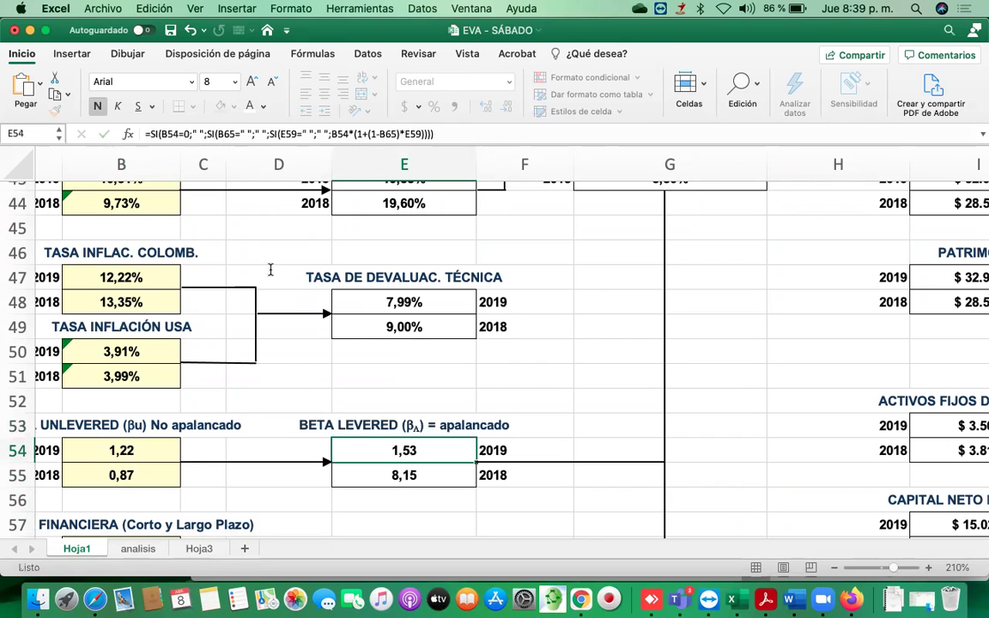
# Review the column B inputs from VENTAS through BETA UNLEVERED, returning to the 2019 TASA Rf value in B40
pyautogui.hscroll(-2, 170, 429)
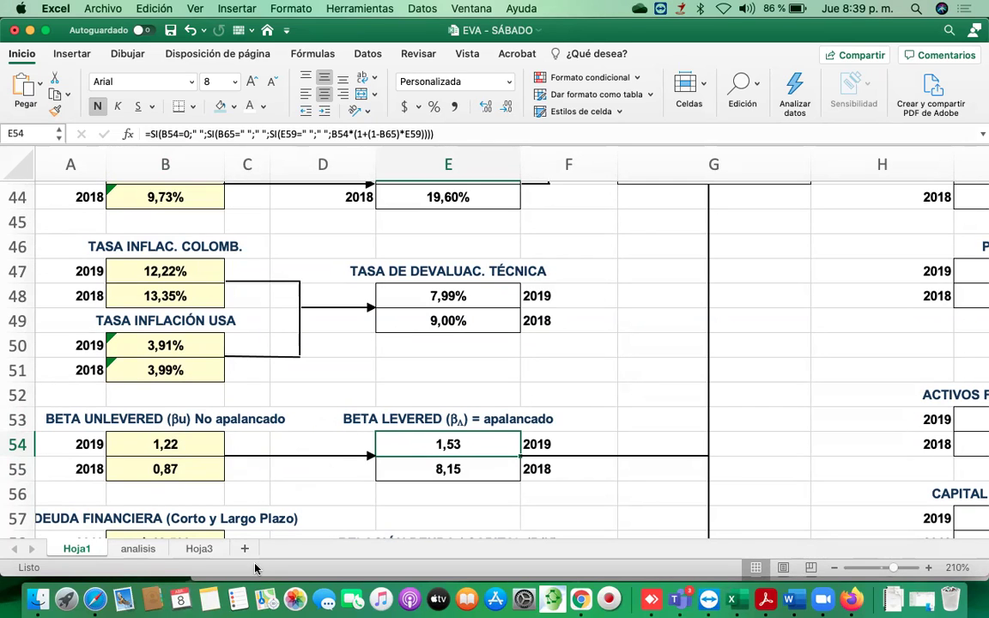
pyautogui.click(331, 348)
pyautogui.scroll(15, 332, 349)
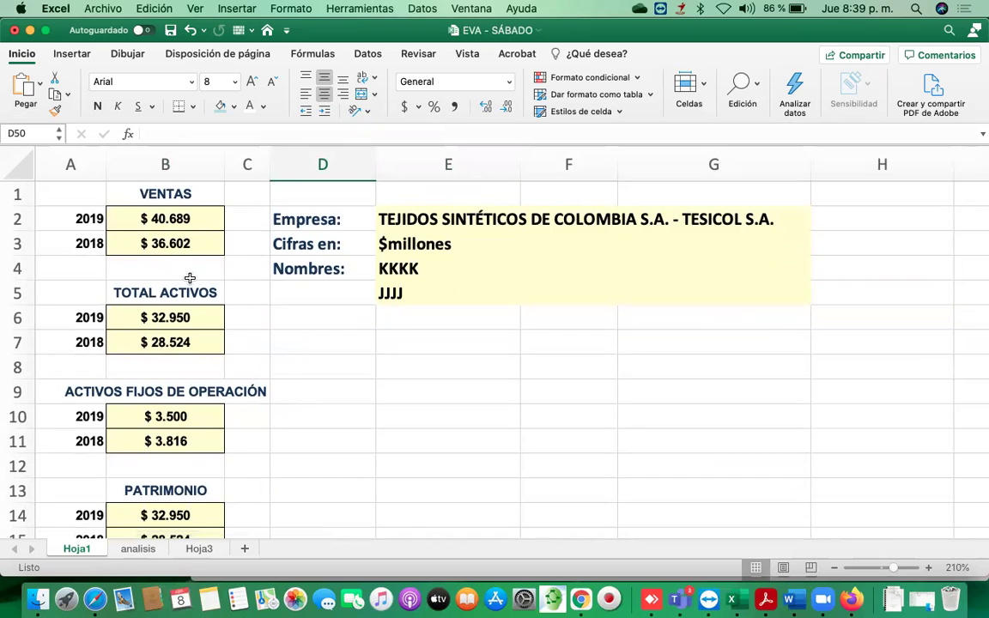
pyautogui.scroll(-3, 194, 383)
pyautogui.scroll(-8, 198, 383)
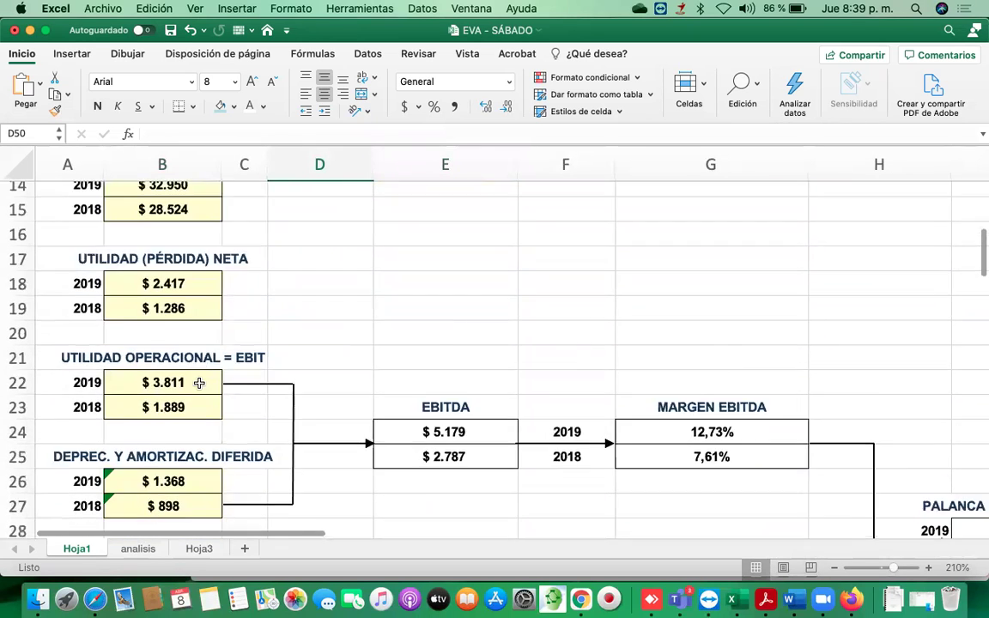
pyautogui.scroll(-2, 198, 382)
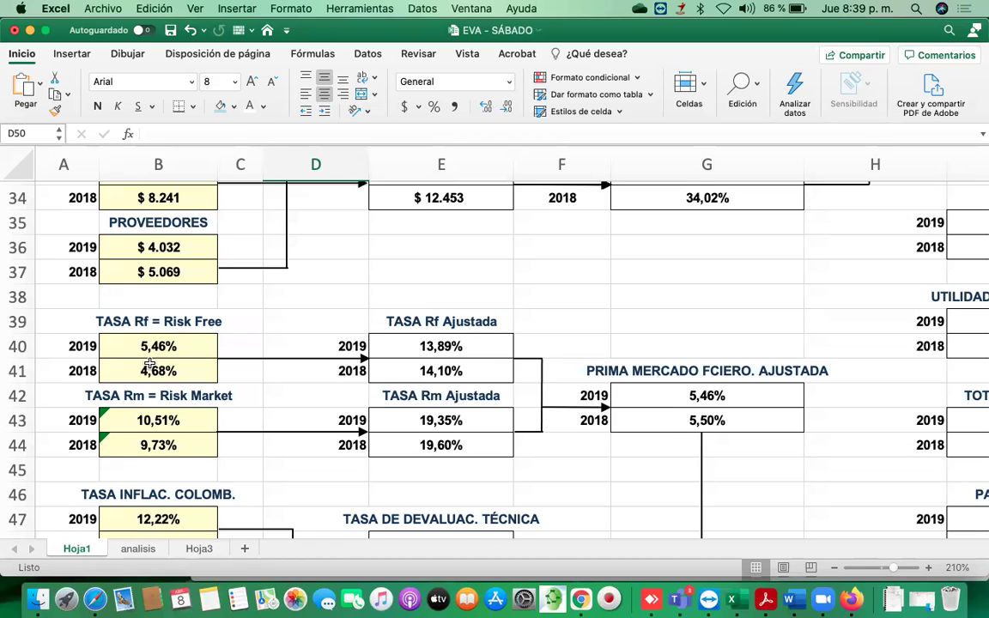
pyautogui.scroll(-2, 133, 326)
pyautogui.scroll(-8, 159, 408)
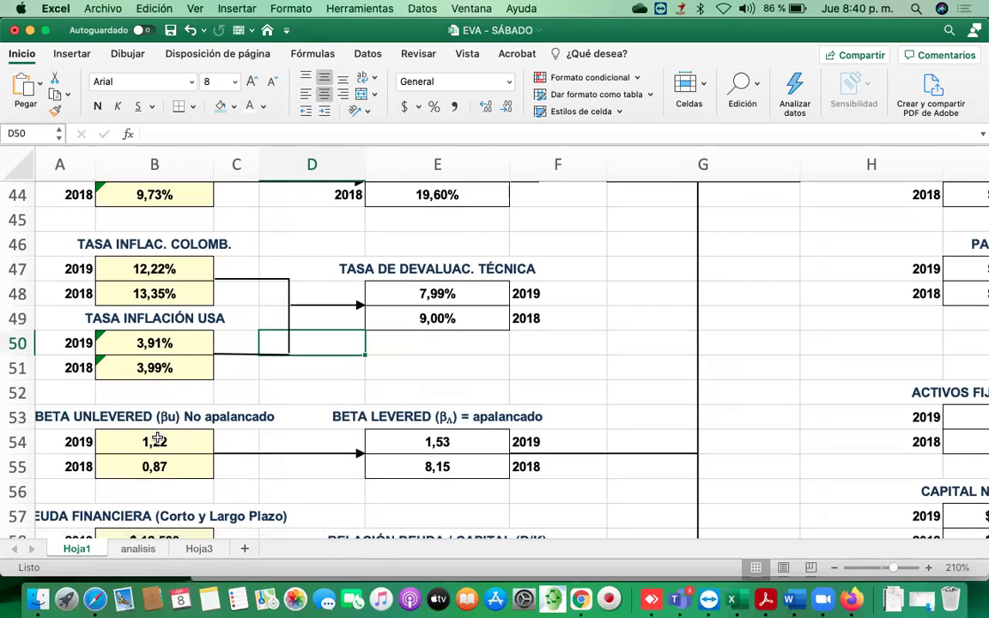
pyautogui.scroll(6, 163, 304)
pyautogui.scroll(2, 172, 321)
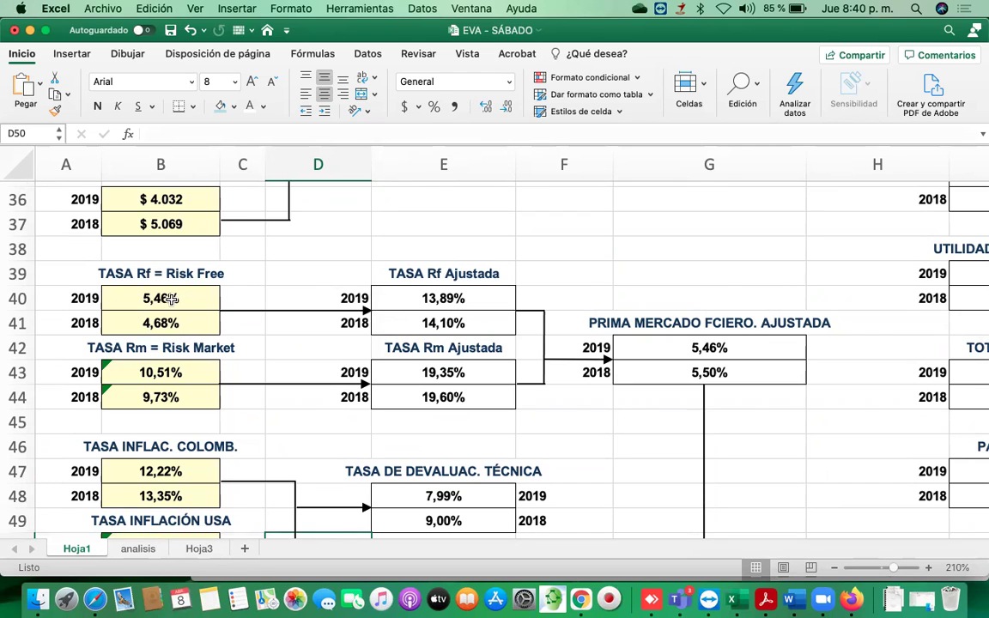
pyautogui.click(173, 297)
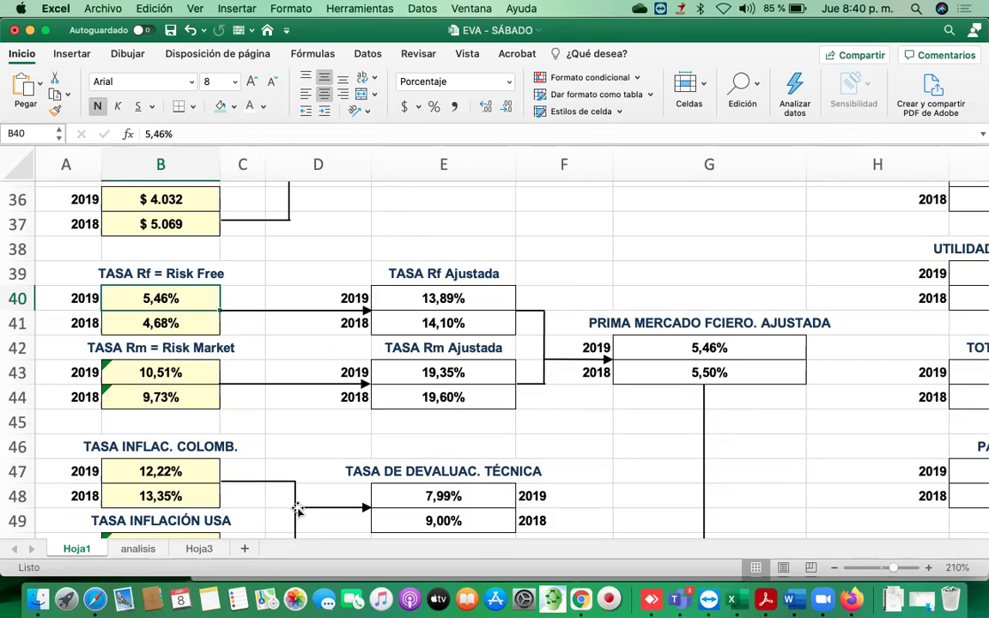
# View the analisis sheet and return to the market rate section of Hoja1
pyautogui.click(139, 552)
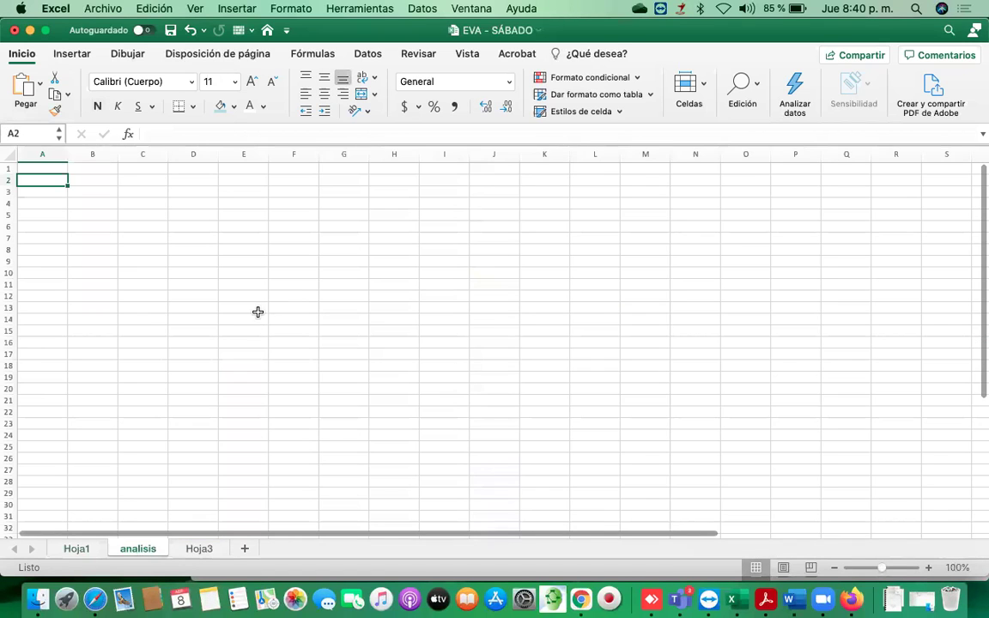
pyautogui.click(76, 550)
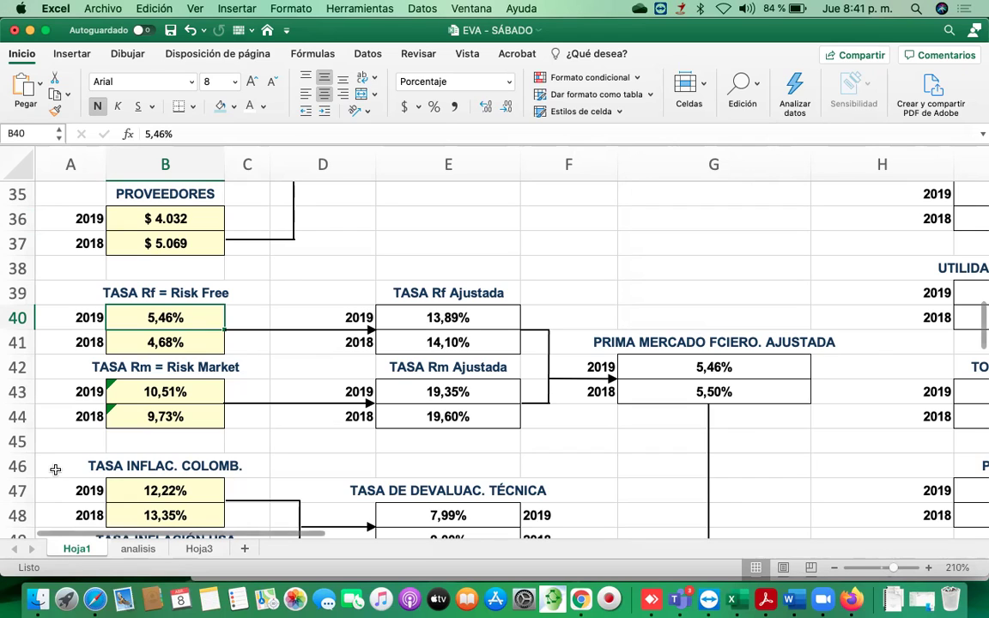
pyautogui.click(278, 366)
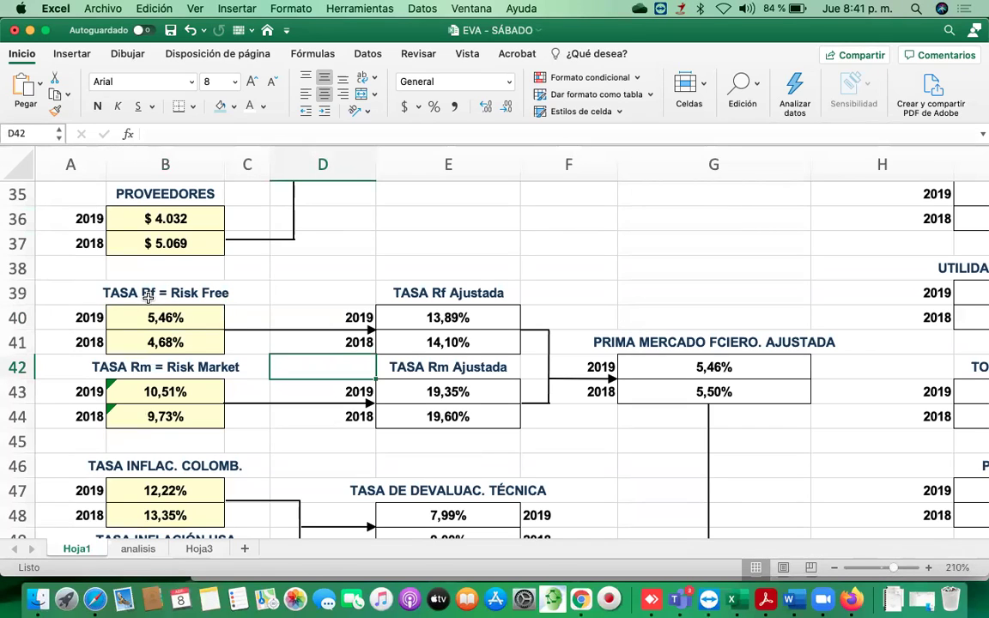
# Examine the 2019 risk-free and market rate inputs in B40 and B43 and the 2018 USA inflation formula in B51
pyautogui.click(166, 317)
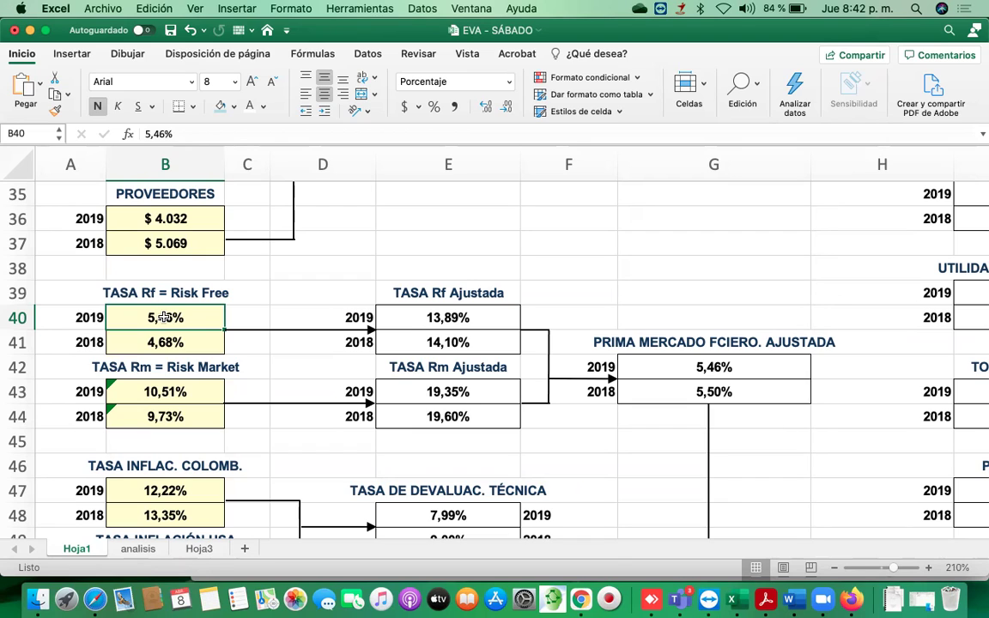
pyautogui.click(143, 392)
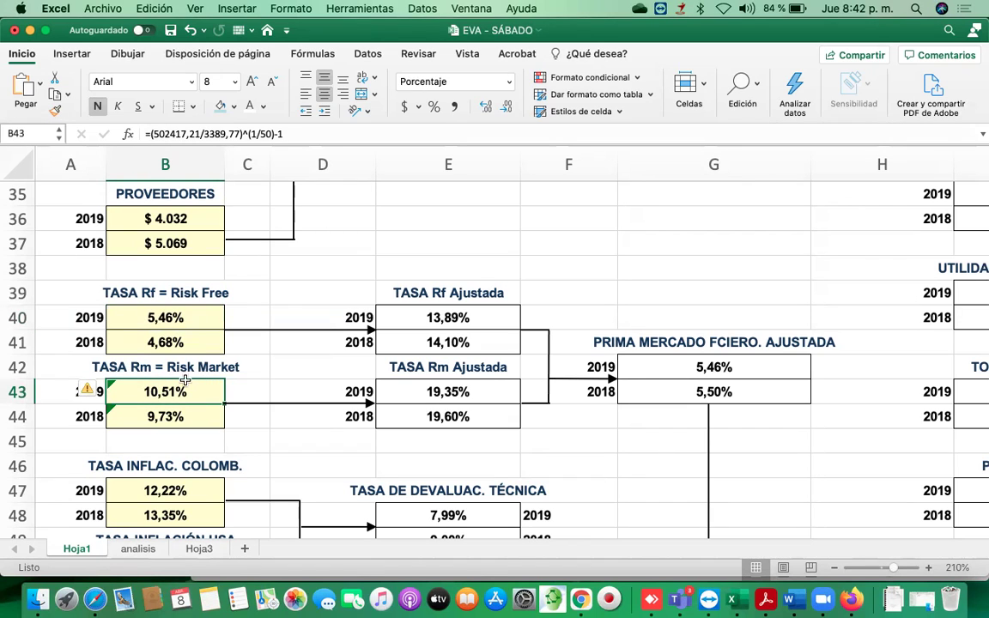
pyautogui.click(165, 314)
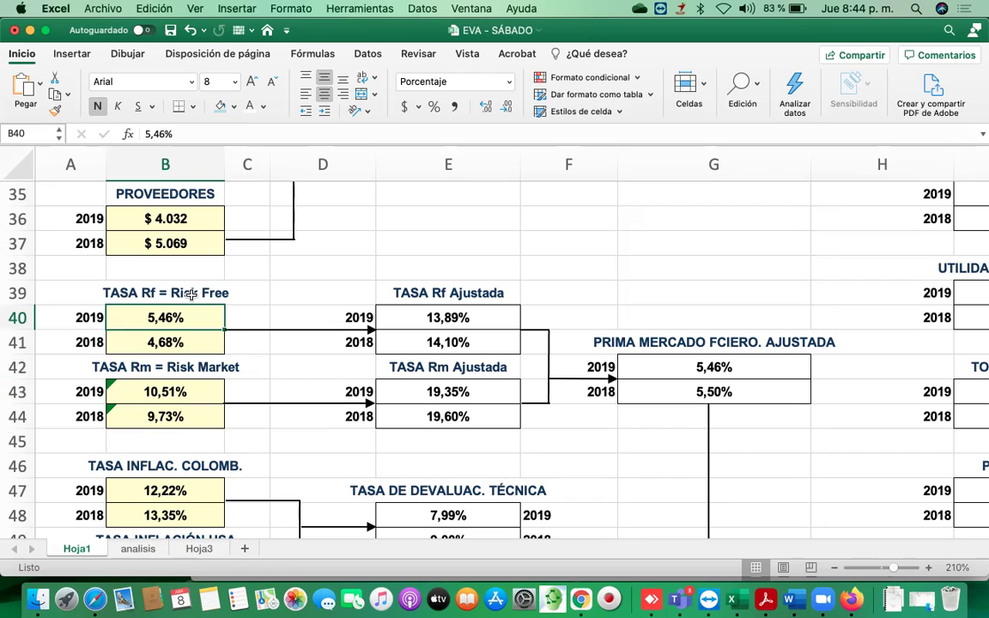
pyautogui.click(178, 294)
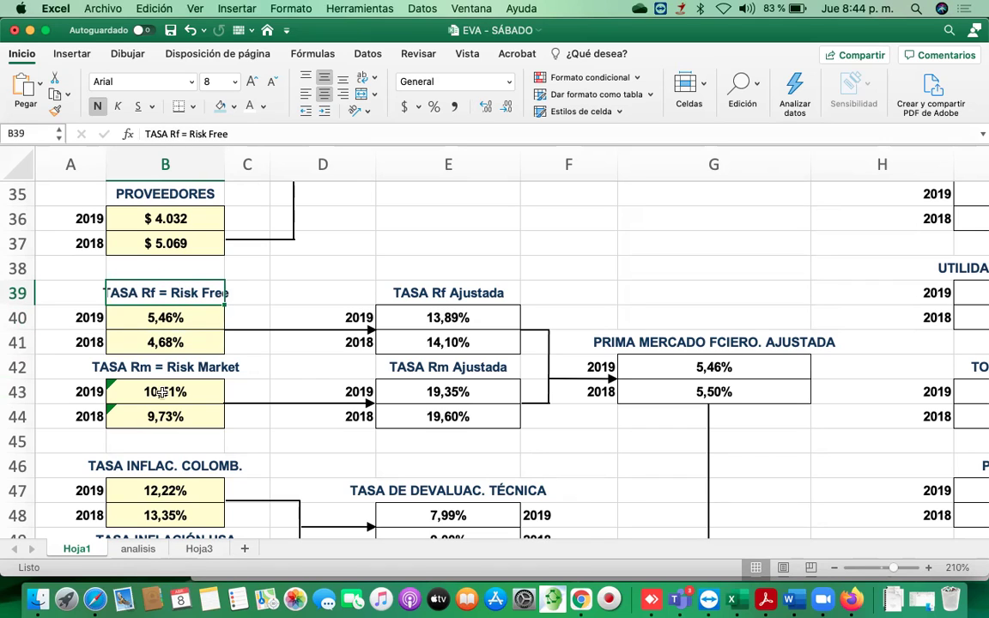
pyautogui.scroll(-3, 162, 393)
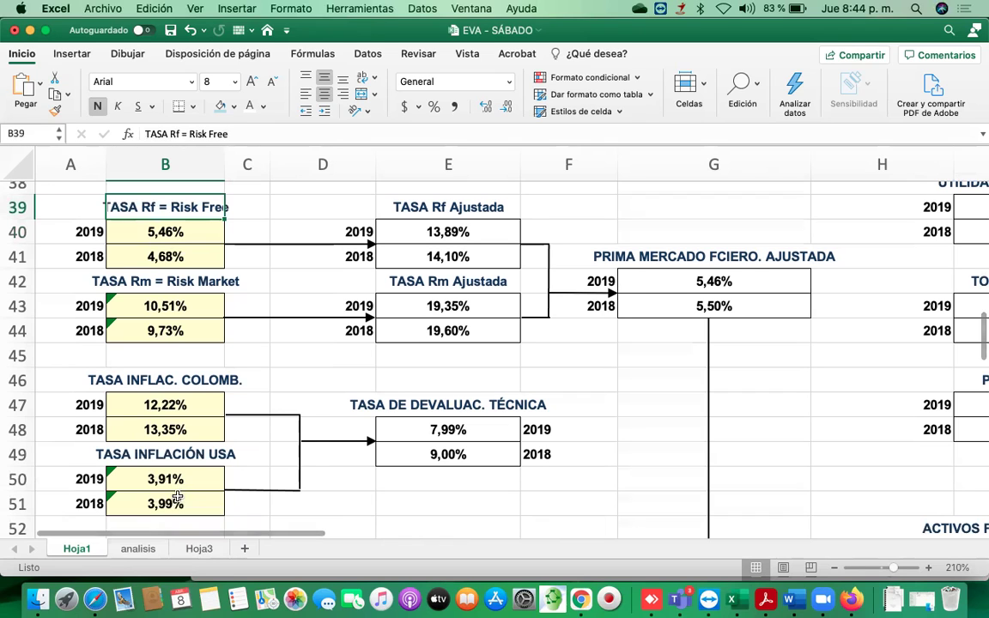
pyautogui.click(177, 498)
pyautogui.scroll(2, 244, 363)
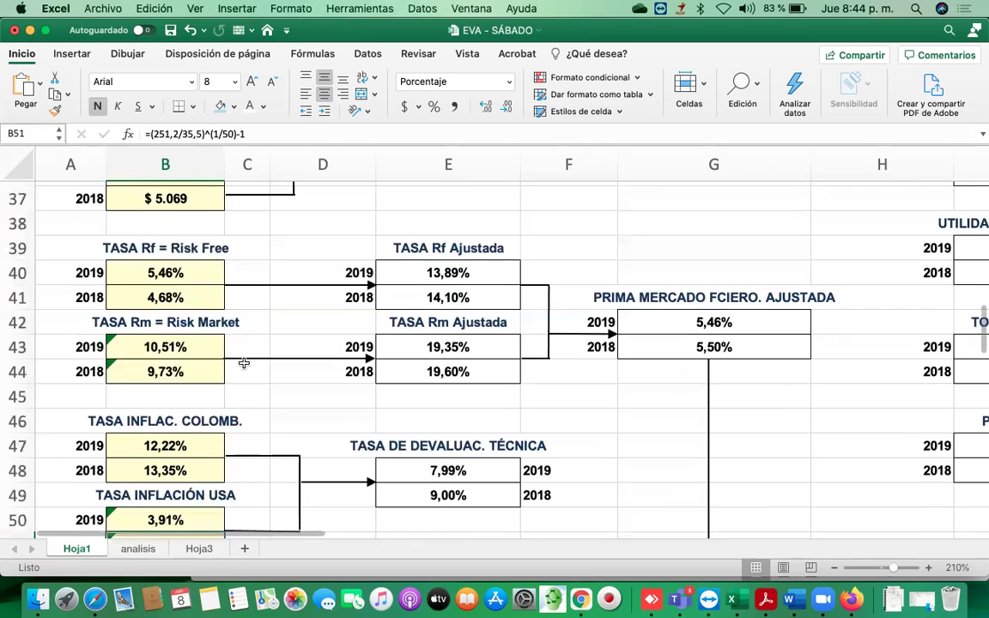
pyautogui.scroll(1, 244, 363)
pyautogui.click(165, 281)
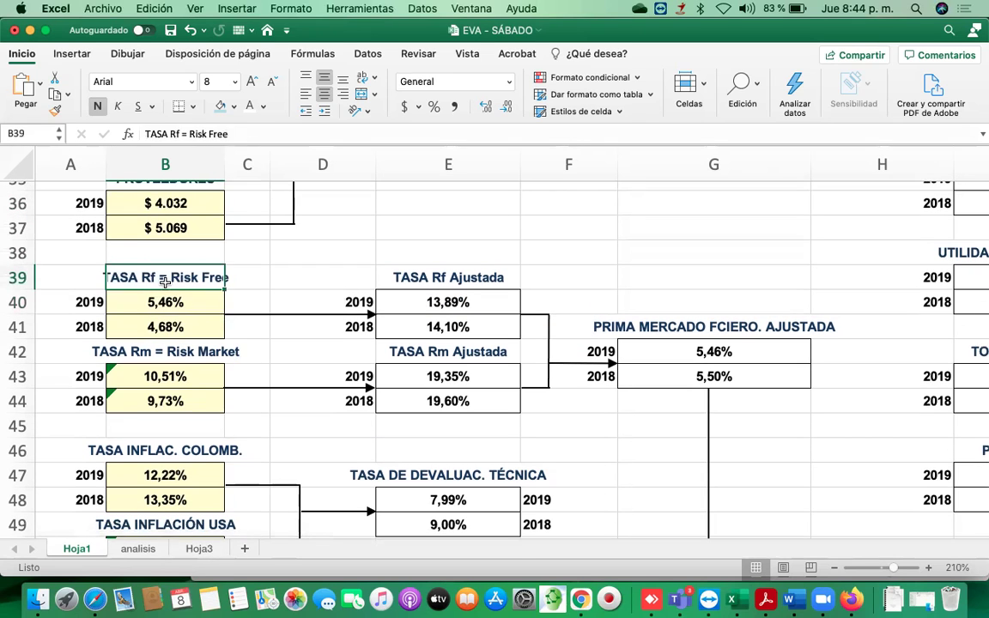
pyautogui.click(163, 376)
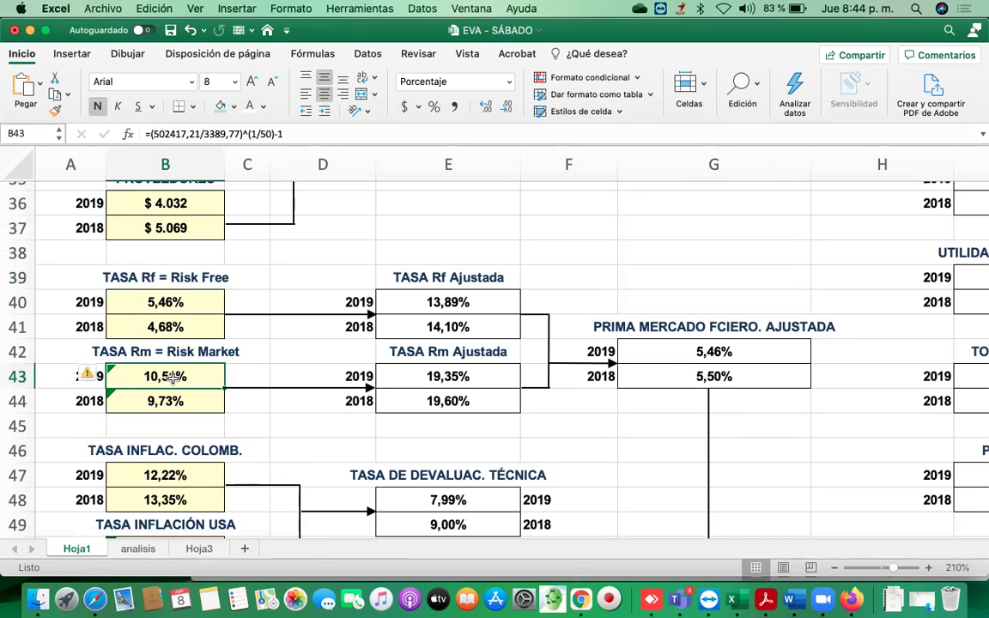
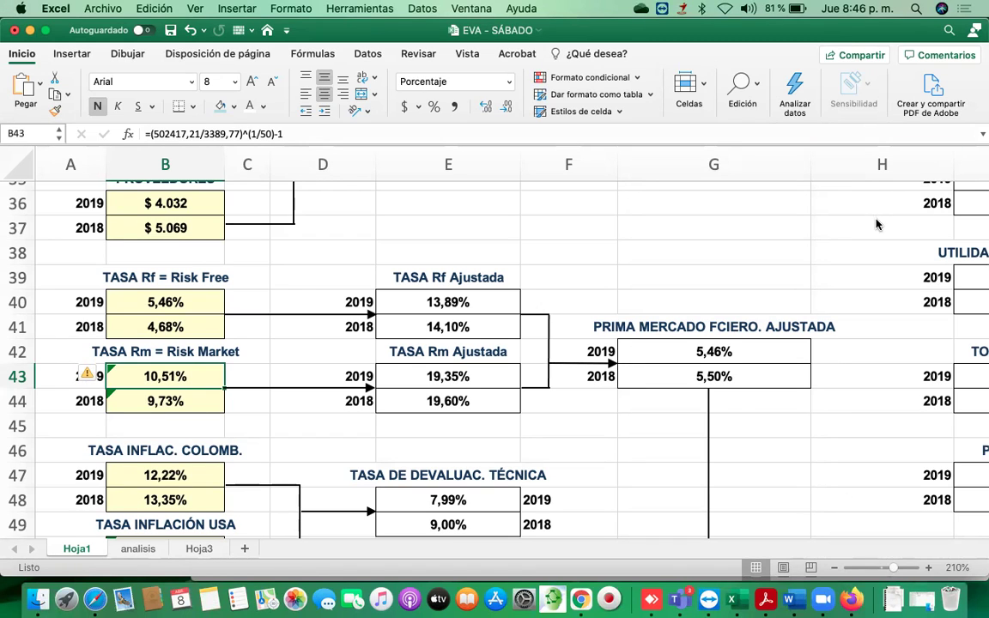
# Examine the TASA Rf heading in B39 and compare the 2019 risk-free and market rate inputs in B40 and B43
pyautogui.click(552, 272)
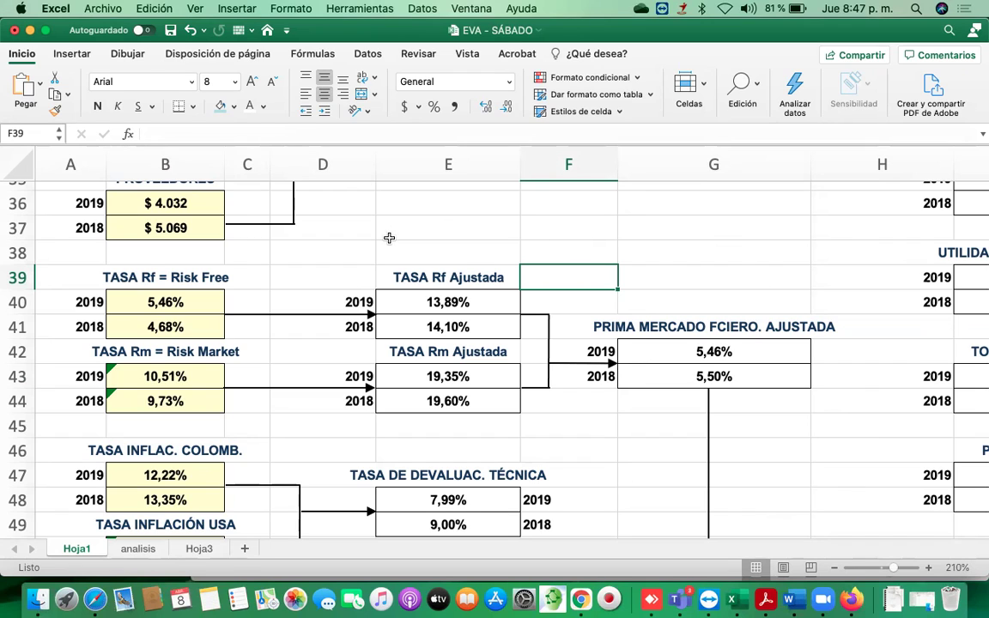
pyautogui.click(150, 277)
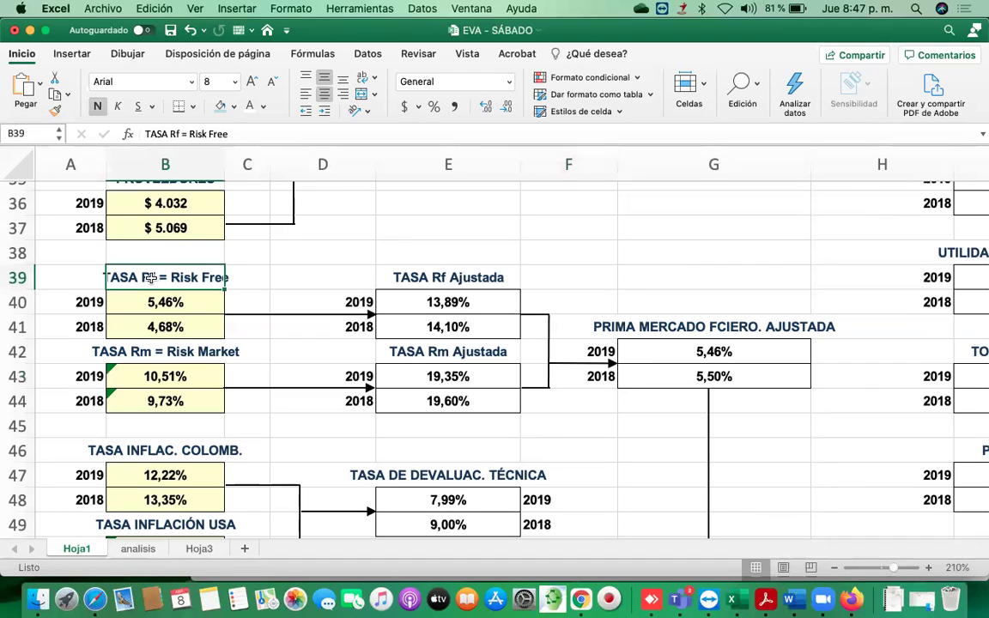
pyautogui.click(176, 376)
pyautogui.click(201, 299)
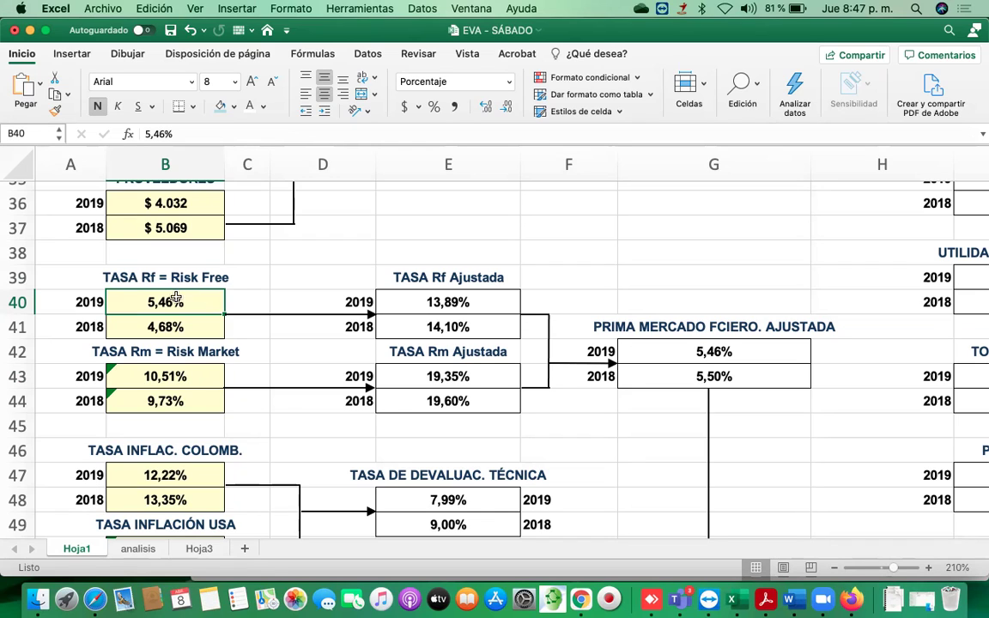
pyautogui.click(175, 378)
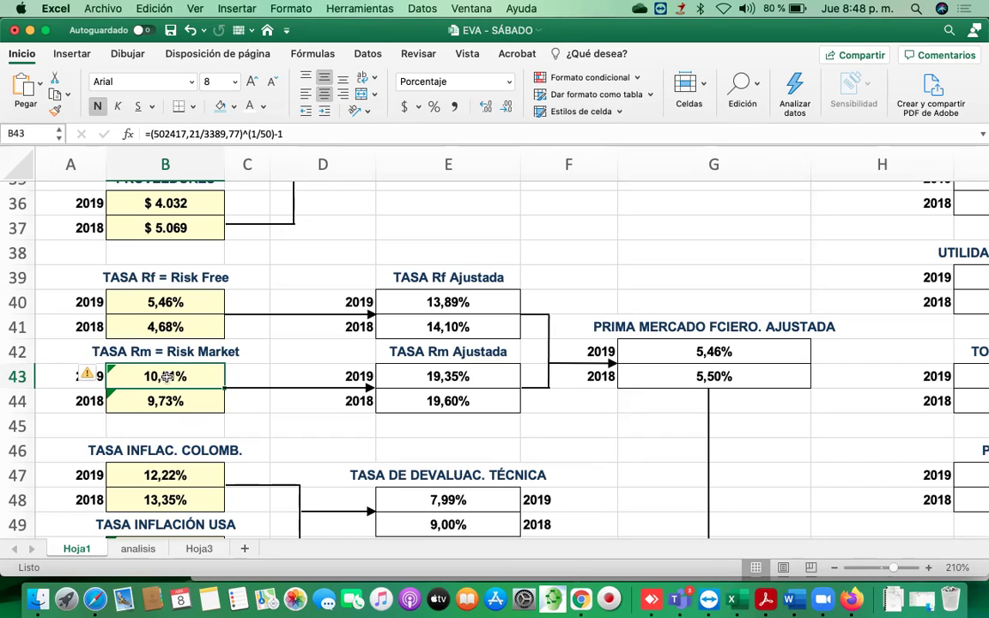
pyautogui.click(169, 302)
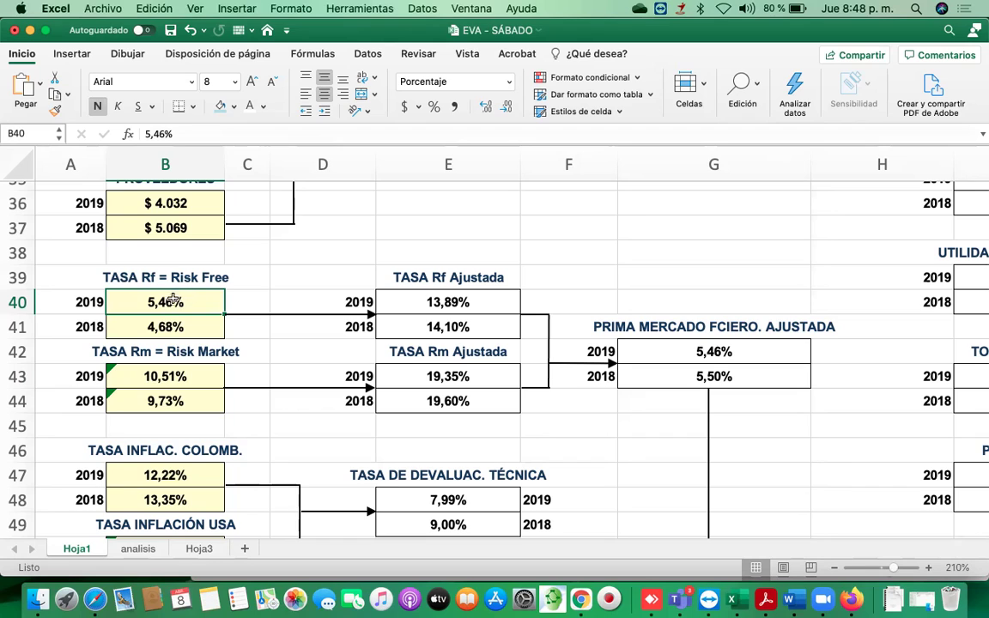
pyautogui.click(173, 377)
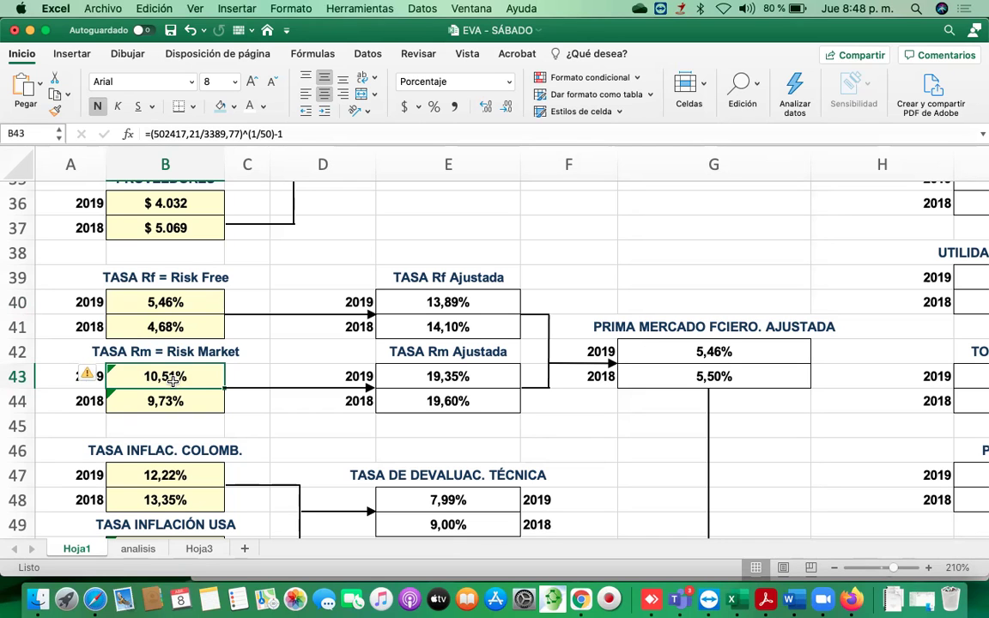
# Review the TASA CAPM and TASA WACC results, returning to the TASA Rf and TASA Rm headings in B39 and B42
pyautogui.scroll(-5, 265, 457)
pyautogui.scroll(-20, 267, 457)
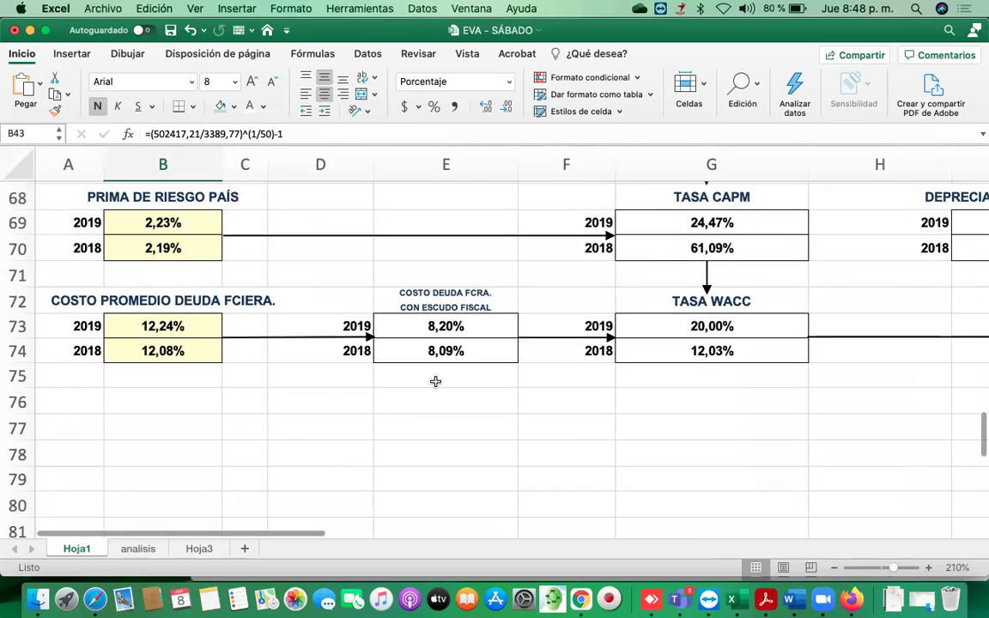
pyautogui.scroll(15, 711, 228)
pyautogui.scroll(14, 710, 228)
pyautogui.hscroll(-1, 708, 229)
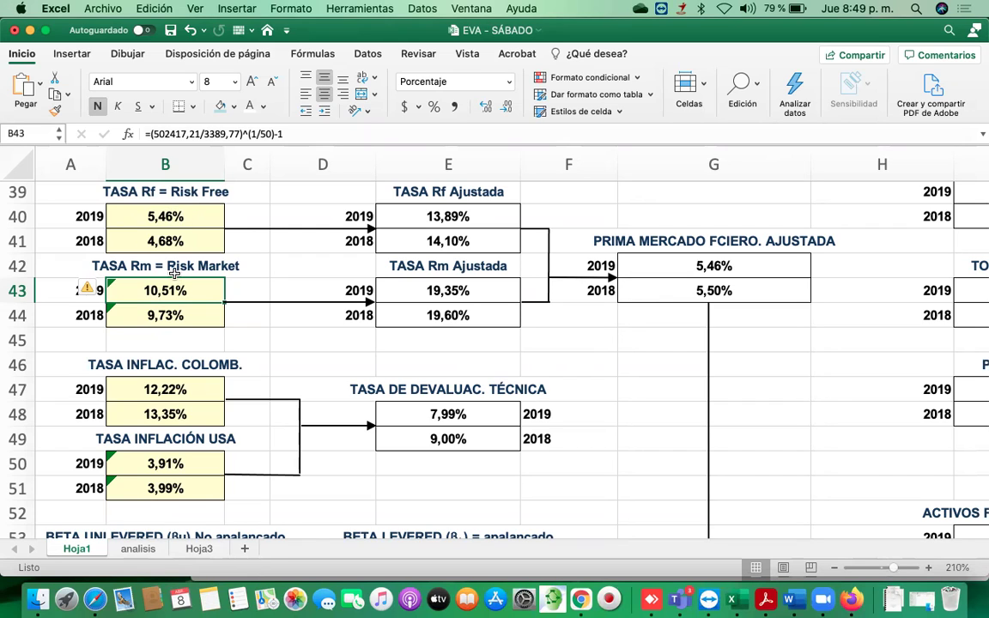
pyautogui.scroll(-5, 614, 423)
pyautogui.scroll(-8, 614, 423)
pyautogui.hscroll(3, 615, 423)
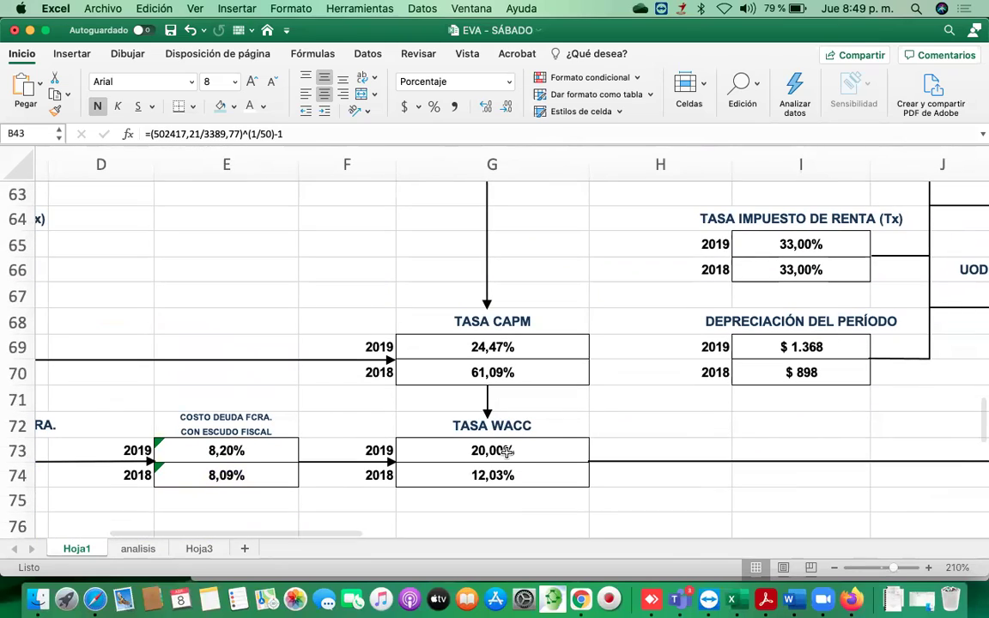
pyautogui.scroll(7, 507, 450)
pyautogui.hscroll(-3, 506, 450)
pyautogui.scroll(3, 508, 448)
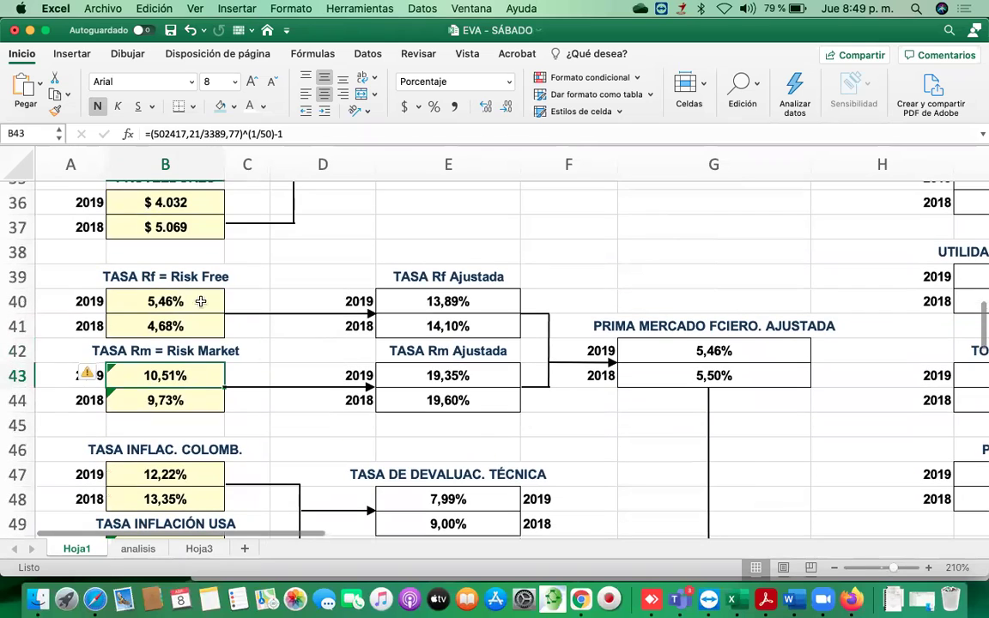
pyautogui.click(180, 352)
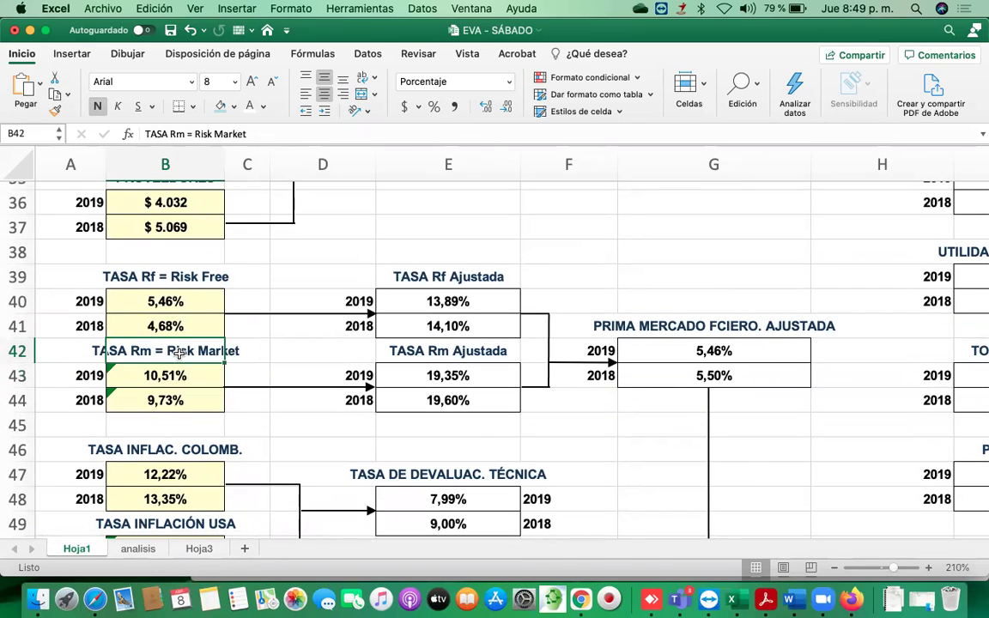
pyautogui.click(165, 281)
pyautogui.click(171, 355)
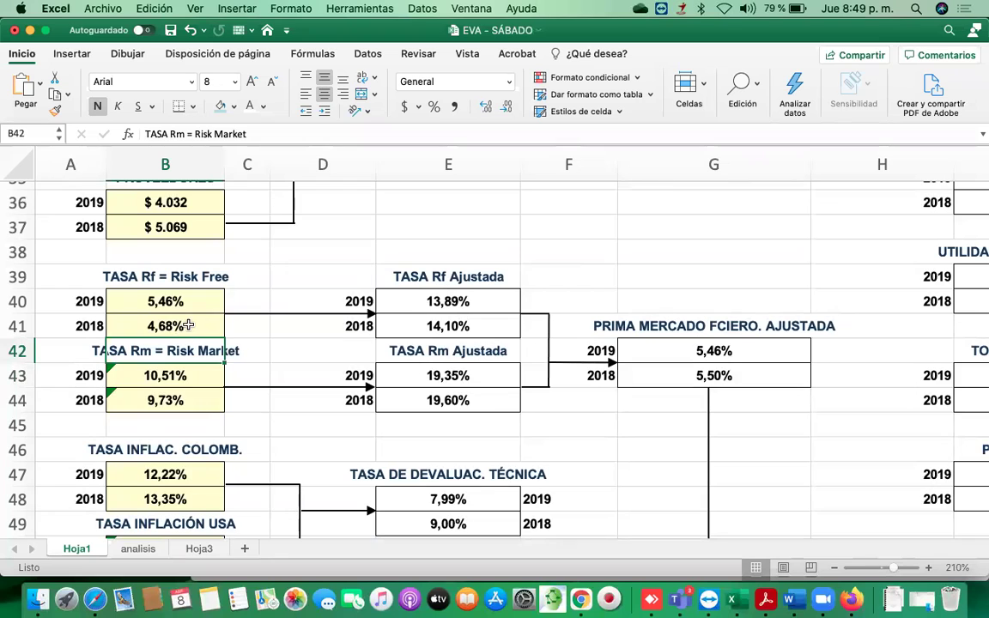
pyautogui.click(580, 599)
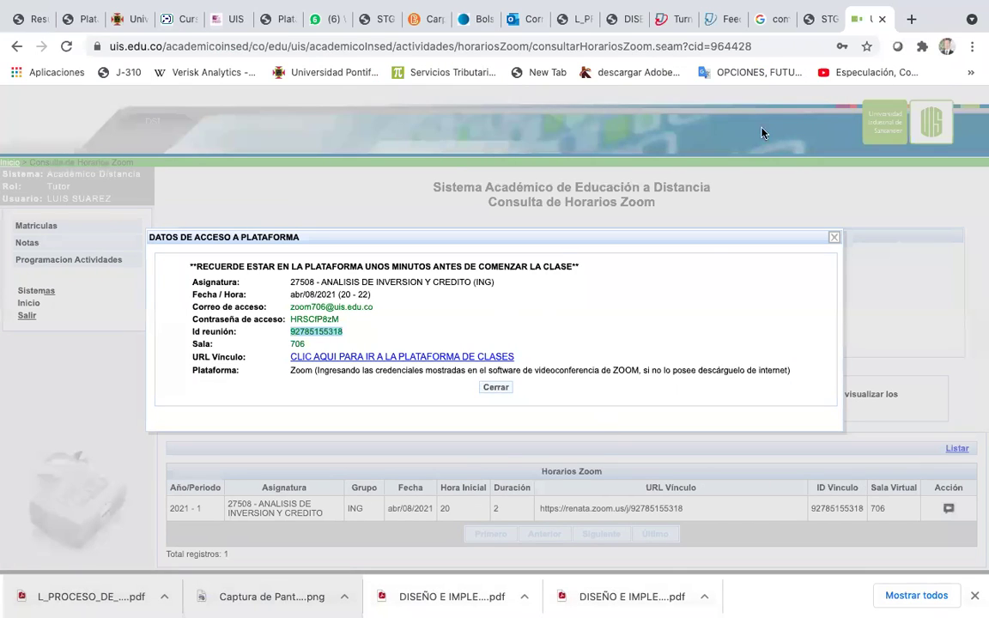
pyautogui.click(911, 19)
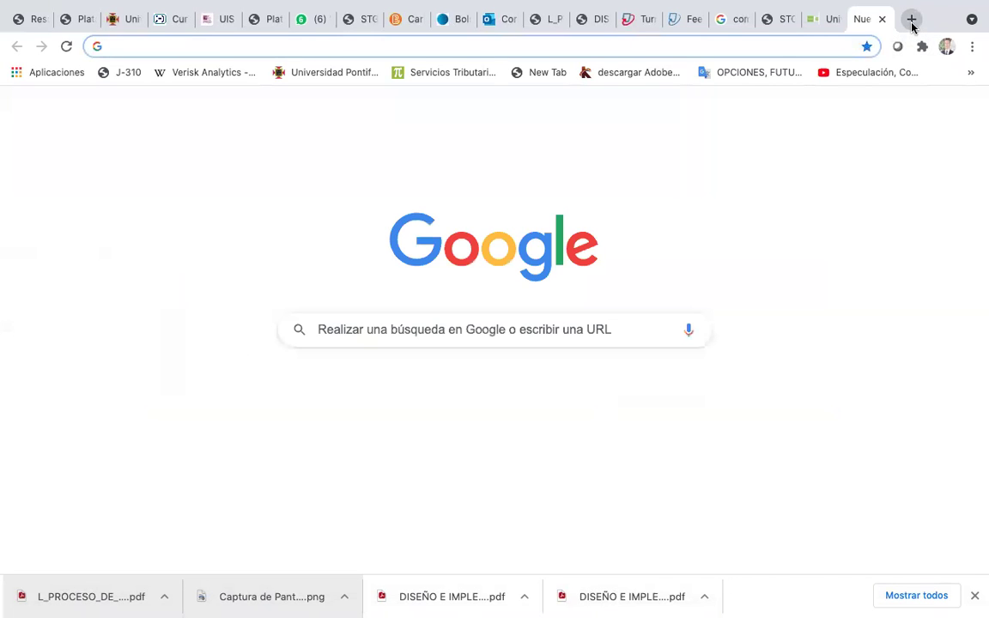
pyautogui.write('ww')
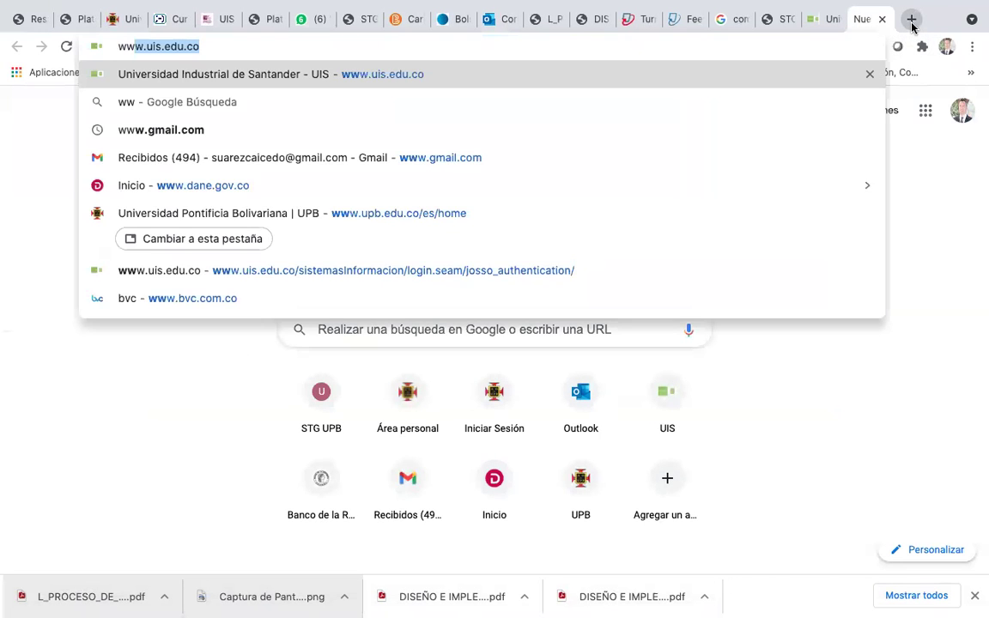
pyautogui.write('w.')
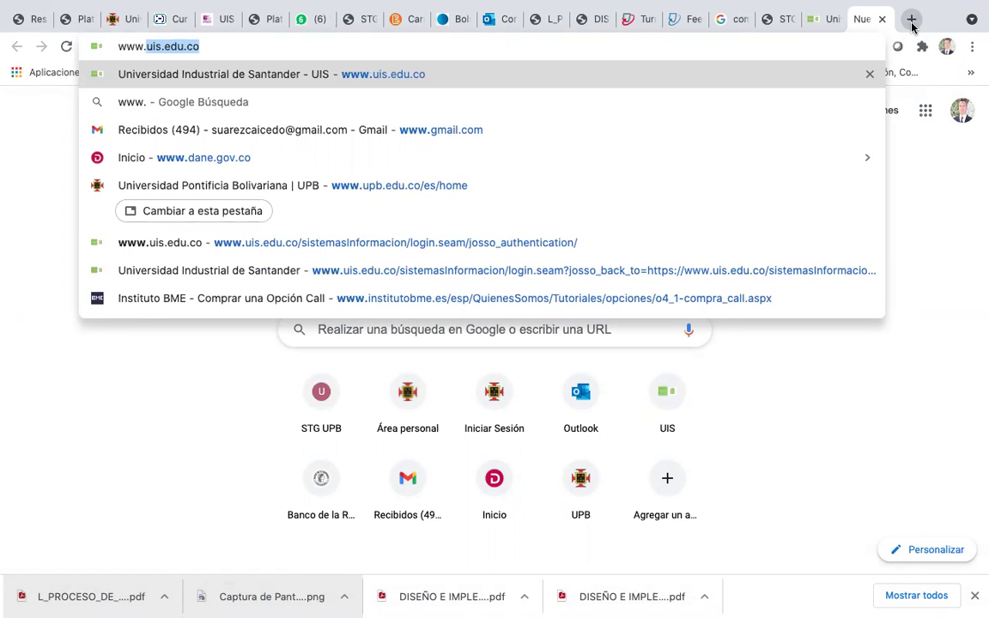
pyautogui.write('d')
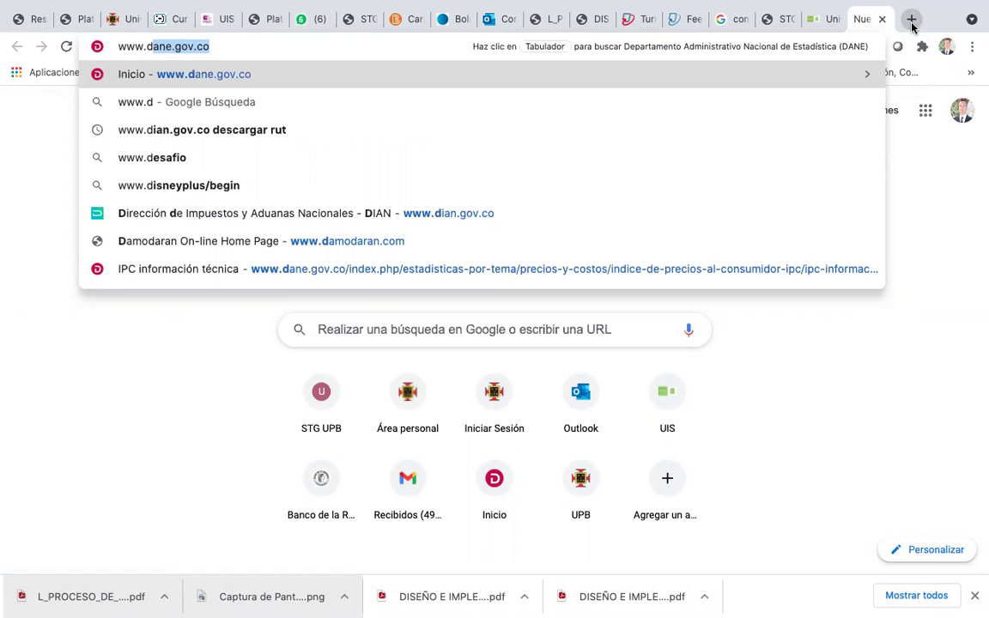
pyautogui.write('a')
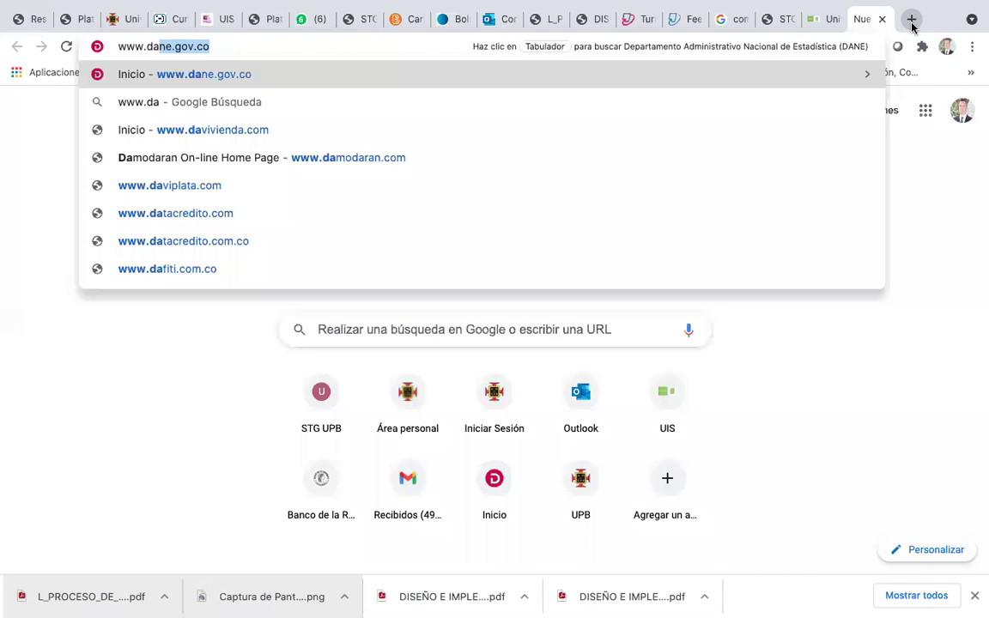
pyautogui.write('m')
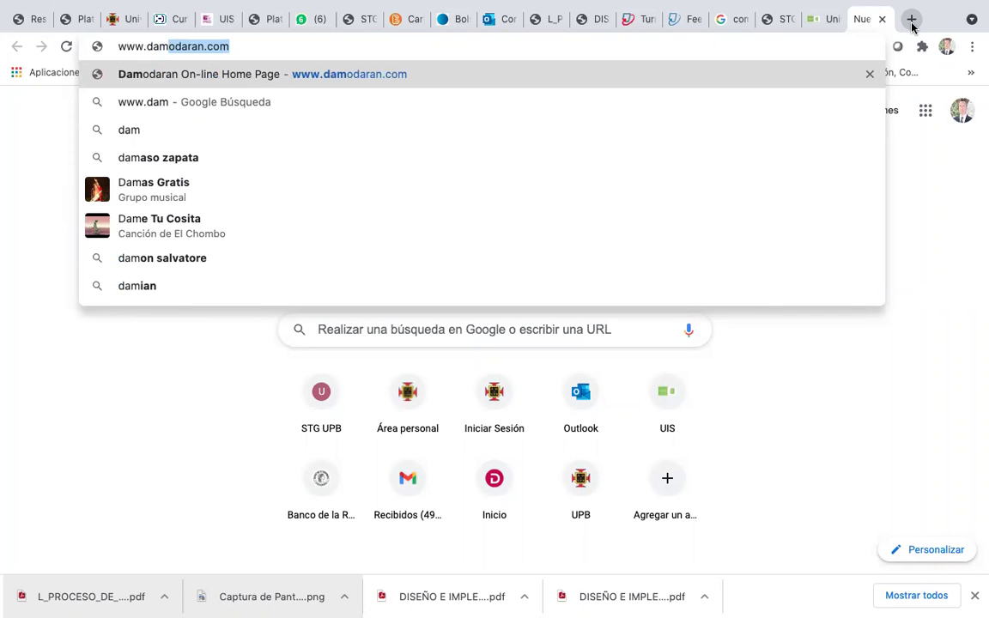
pyautogui.write('o')
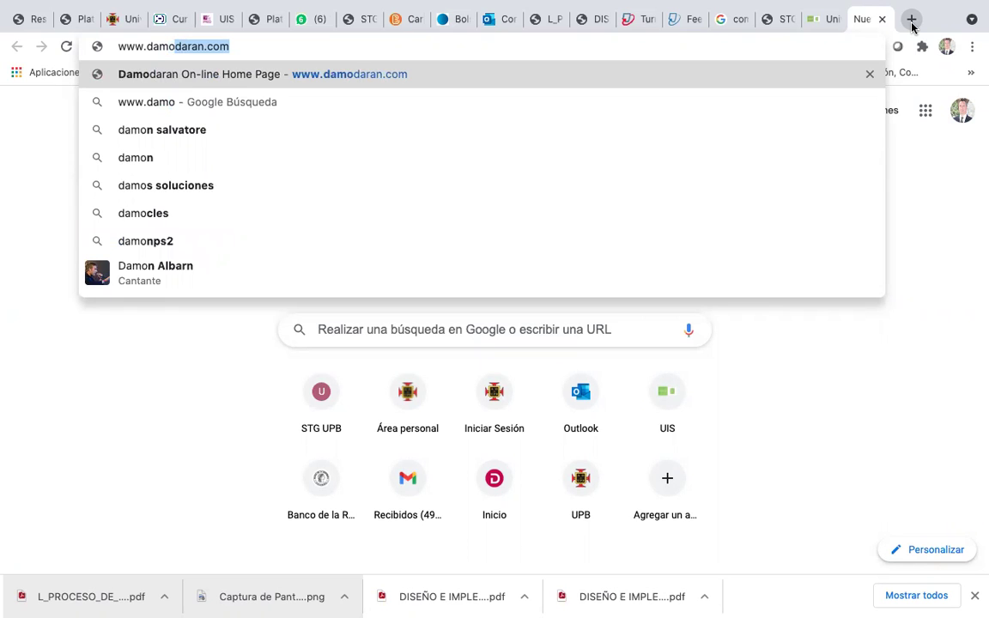
pyautogui.write('d')
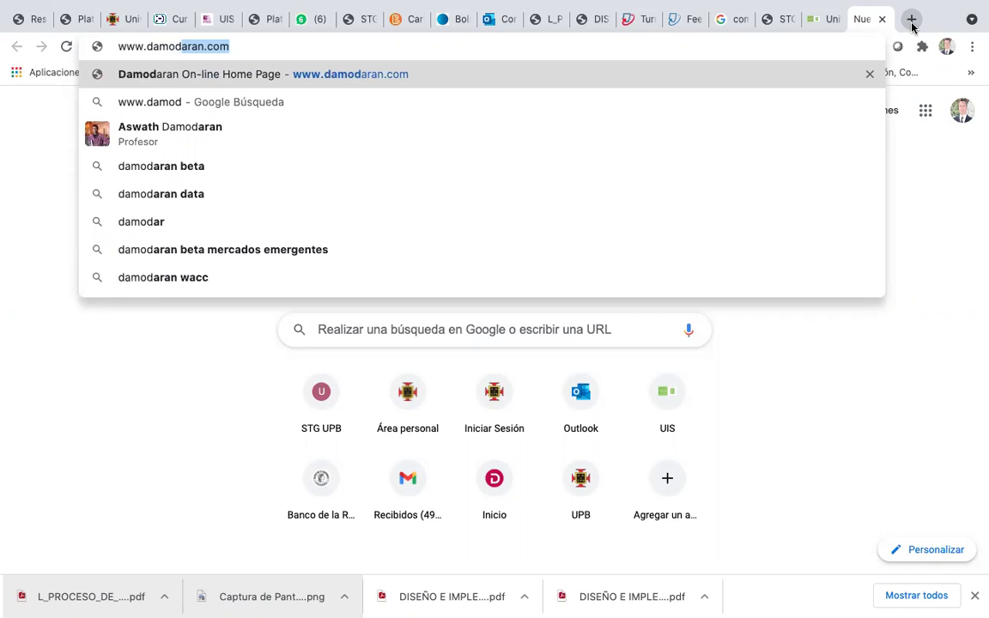
pyautogui.write('a')
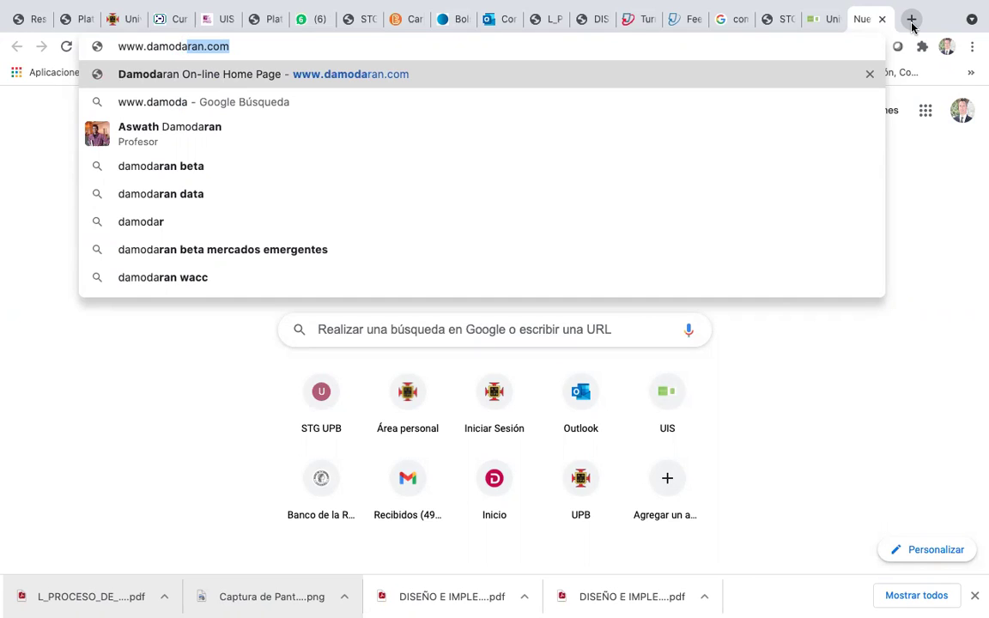
pyautogui.write('r')
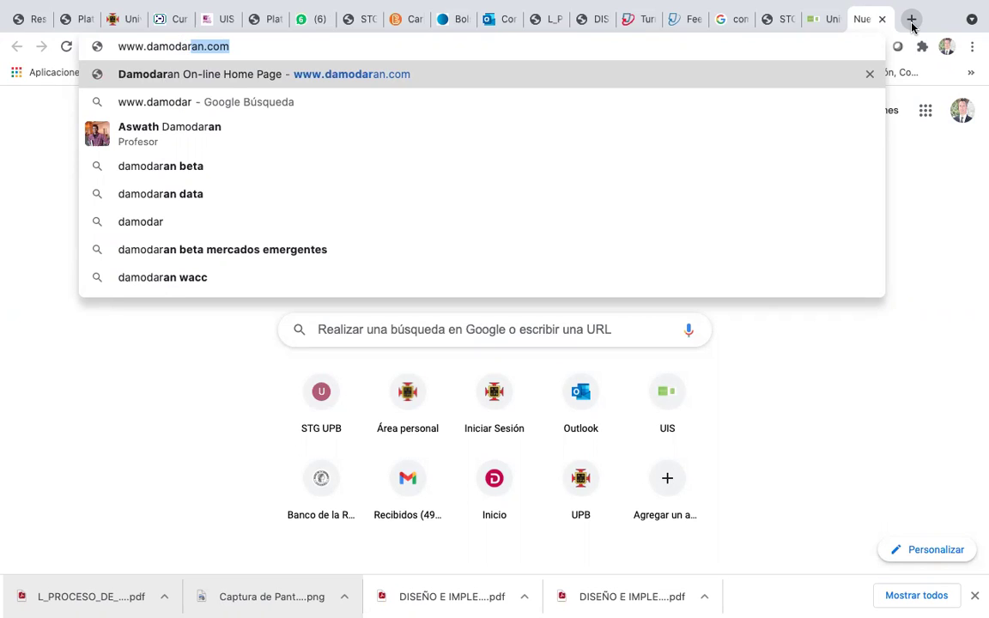
pyautogui.write('a')
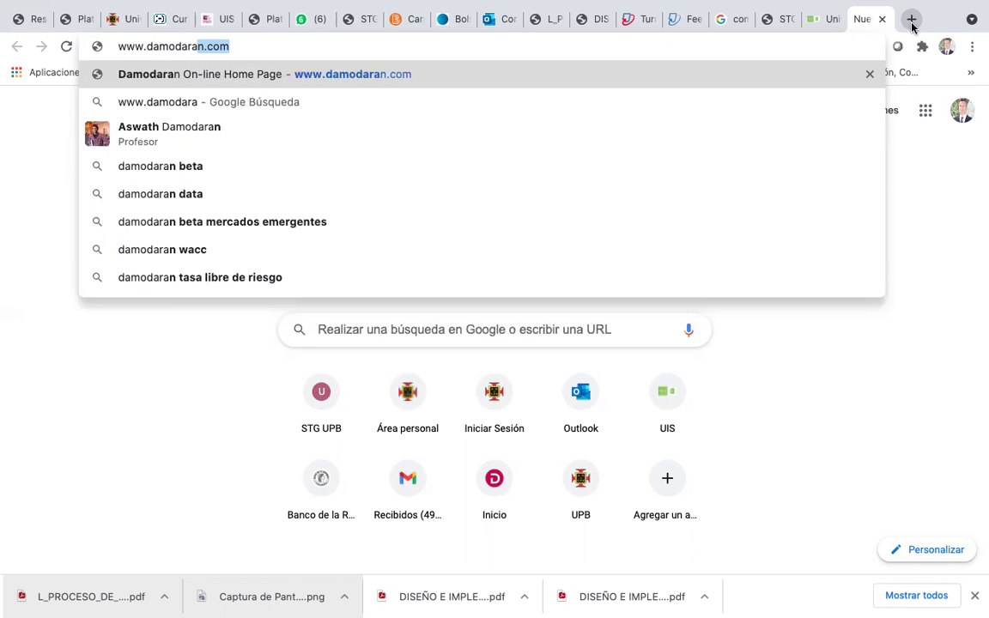
pyautogui.write('n')
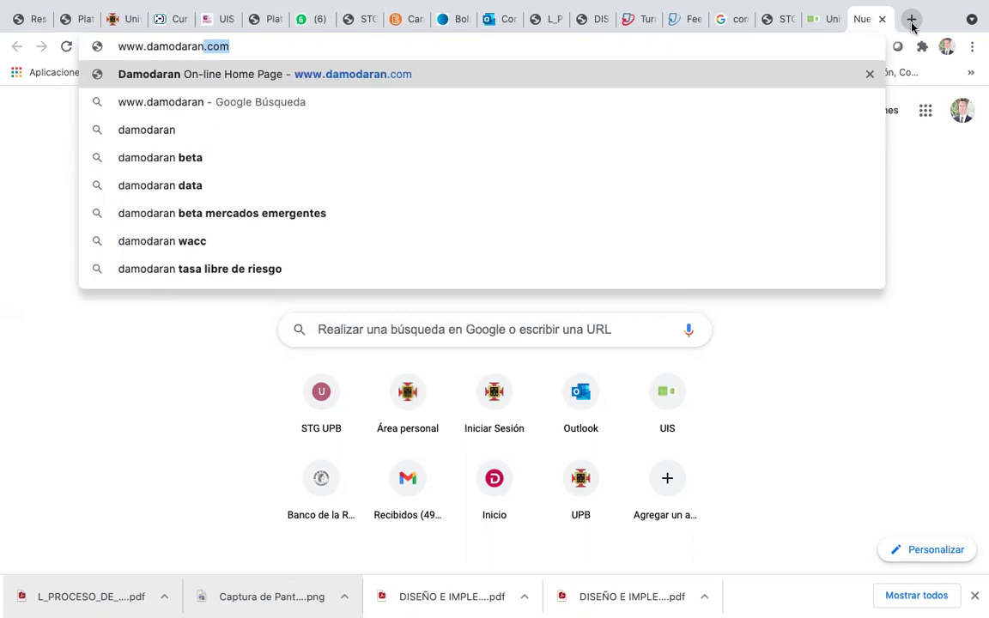
pyautogui.write('.com')
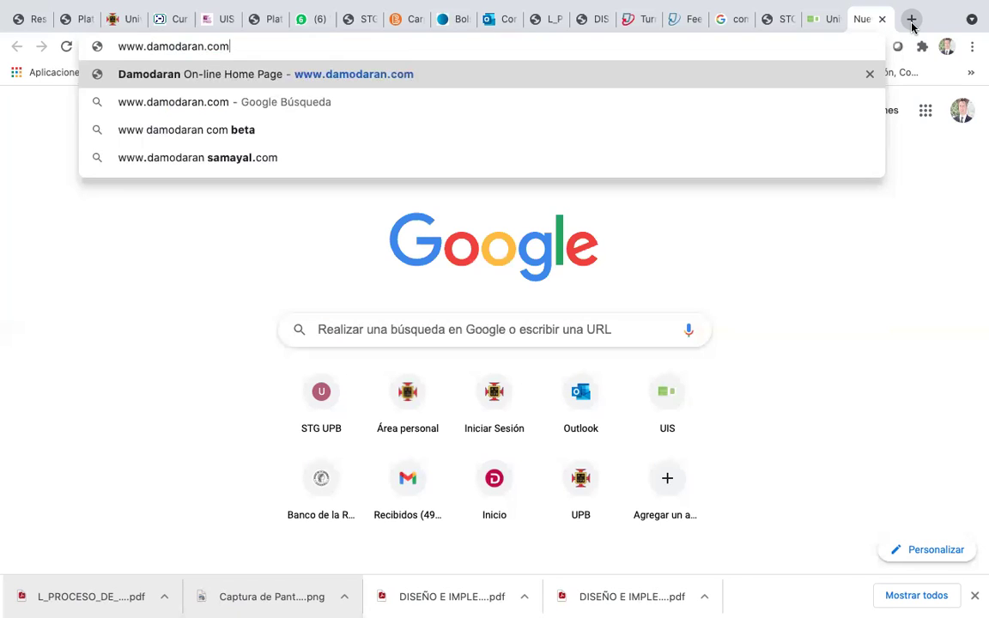
pyautogui.press('Return')
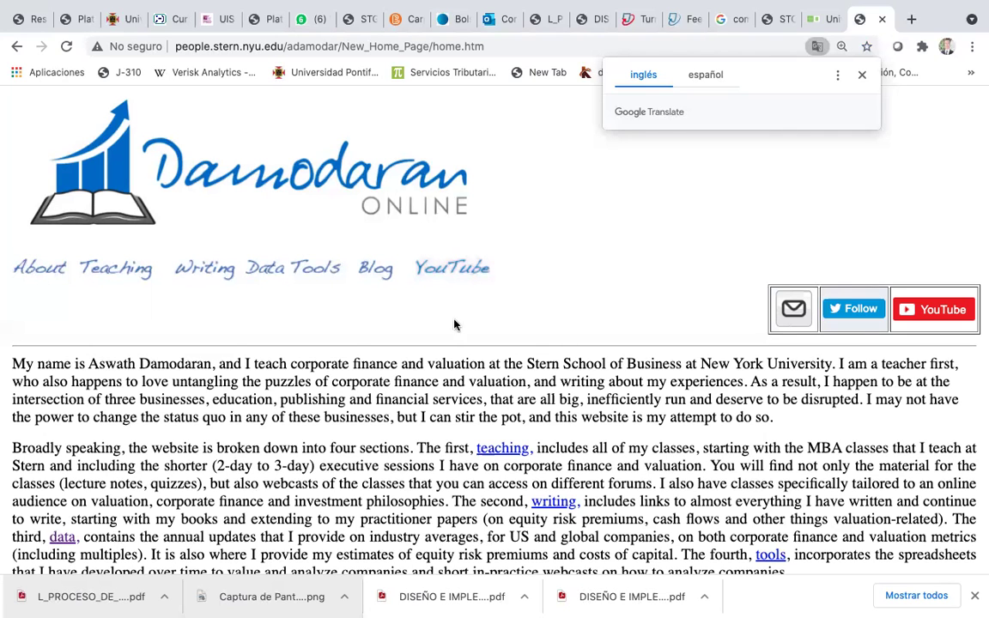
# Look over the Damodaran Online home page introduction and open the site's data page
pyautogui.scroll(-2, 514, 389)
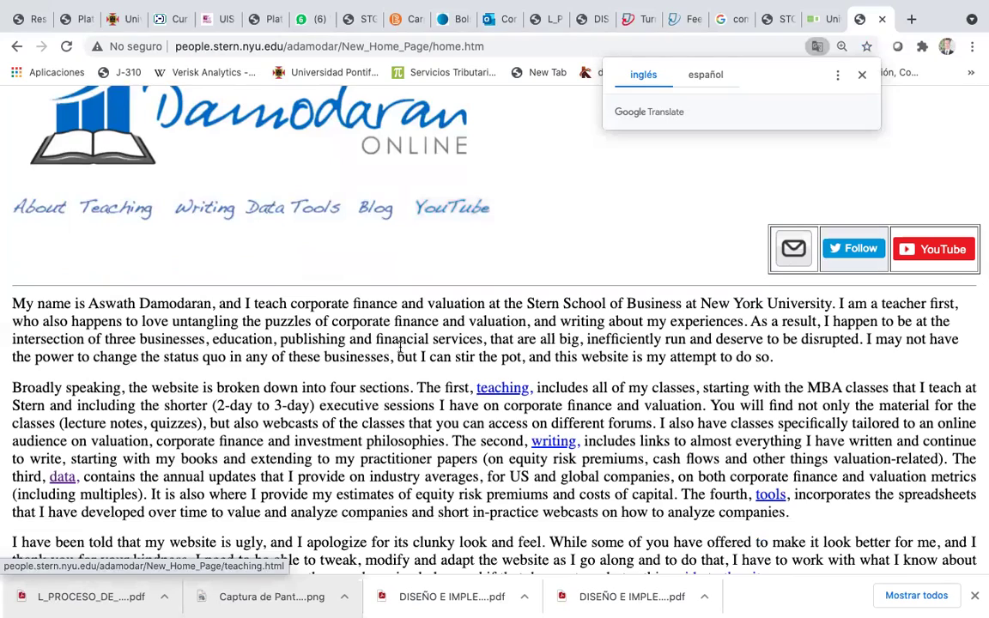
pyautogui.scroll(2, 361, 314)
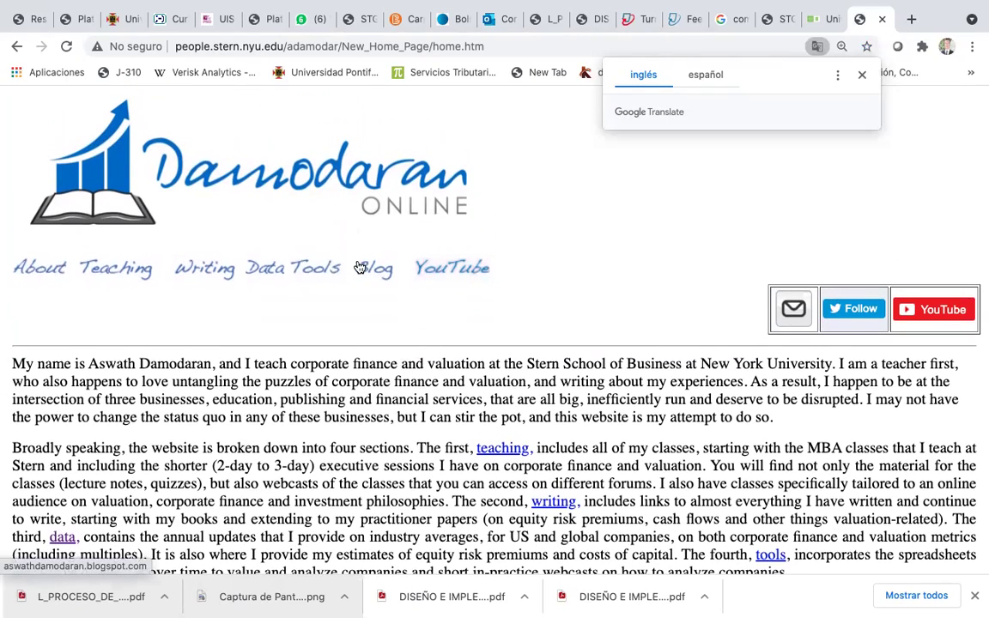
pyautogui.scroll(-4, 358, 267)
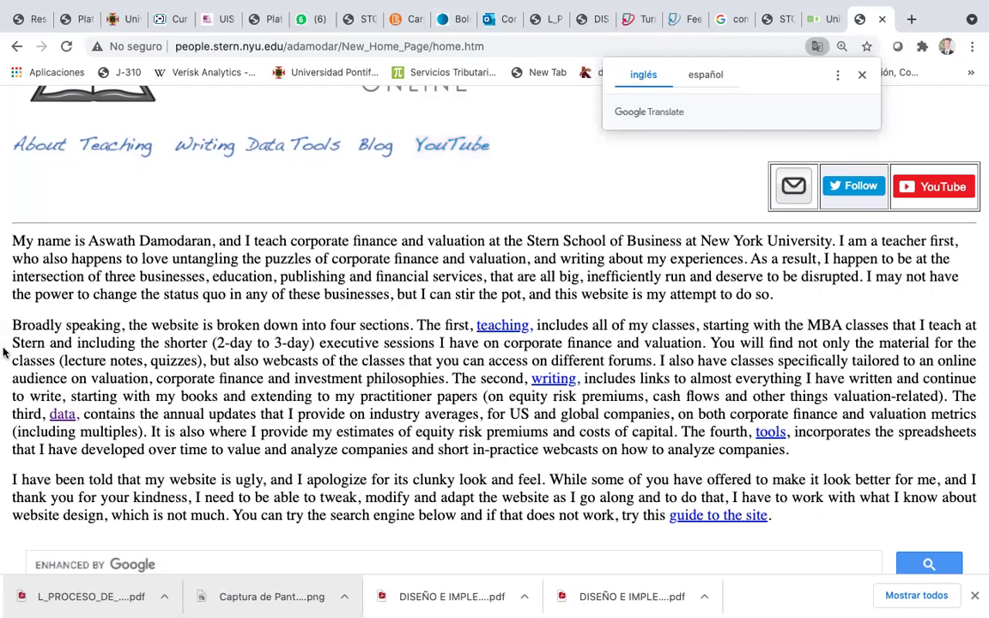
pyautogui.click(62, 419)
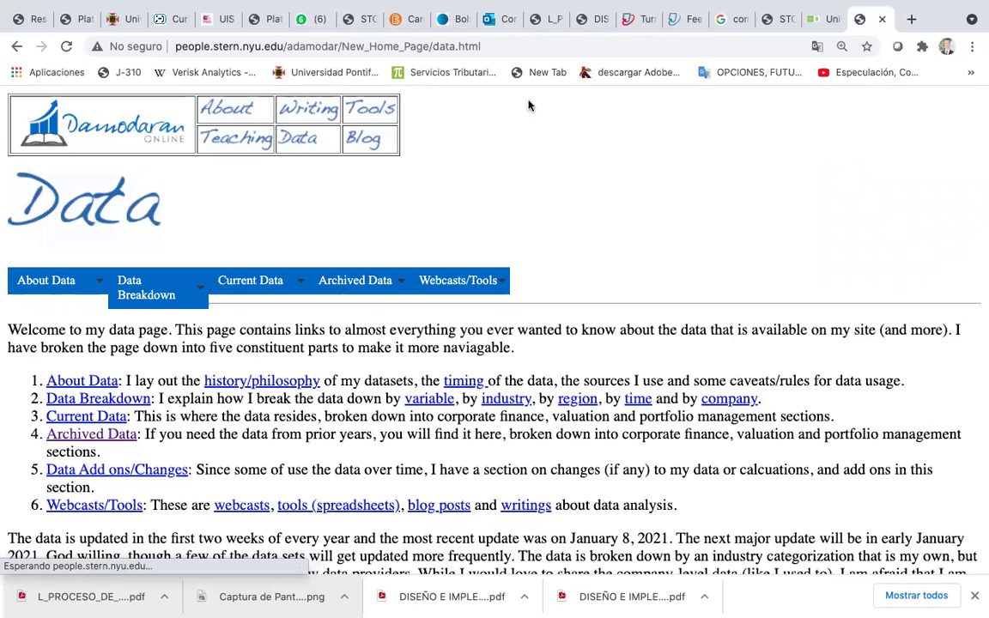
# Open the archived data page and go to its Corporate Governance section, bringing the Discount Rate Estimation datasets into view
pyautogui.moveTo(481, 5)
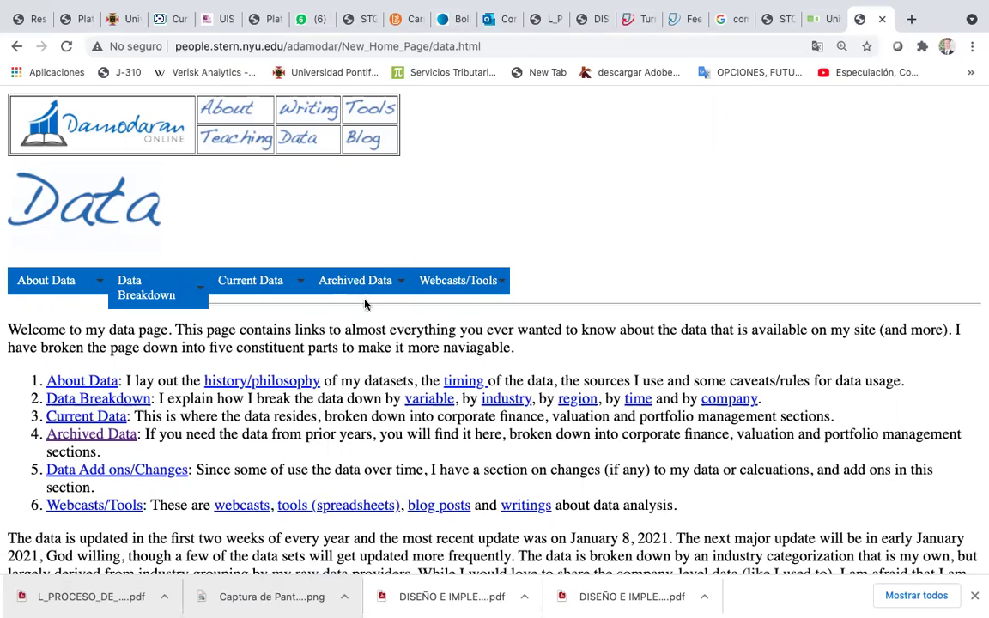
pyautogui.click(402, 283)
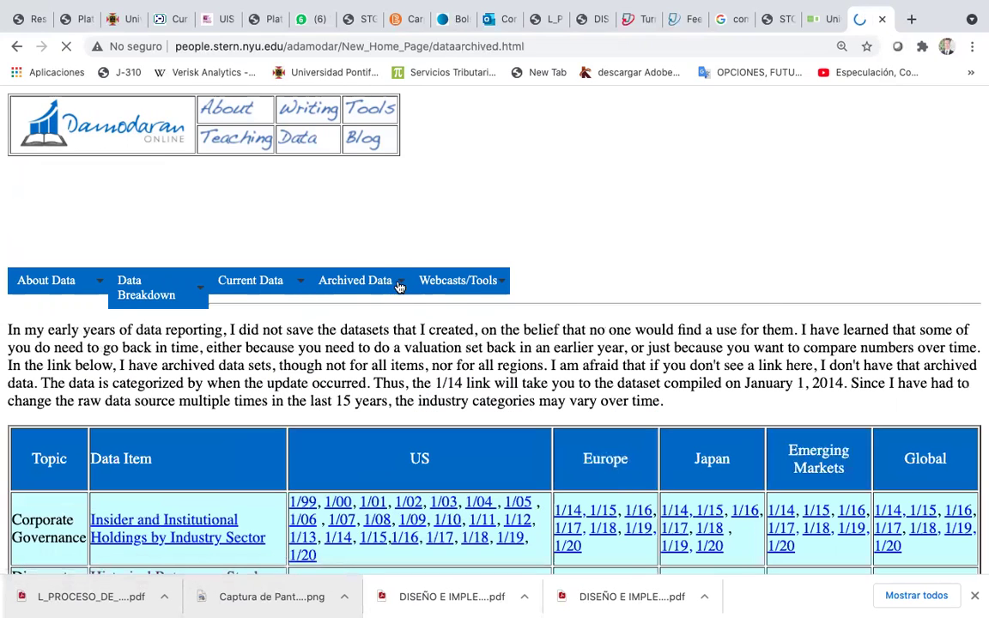
pyautogui.moveTo(380, 289)
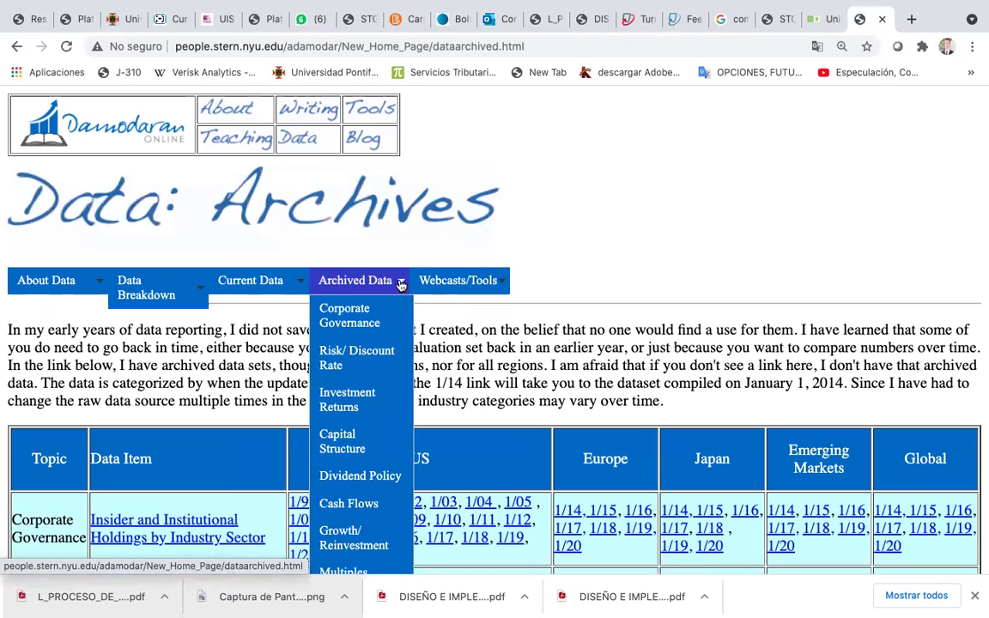
pyautogui.click(344, 320)
pyautogui.scroll(2, 433, 304)
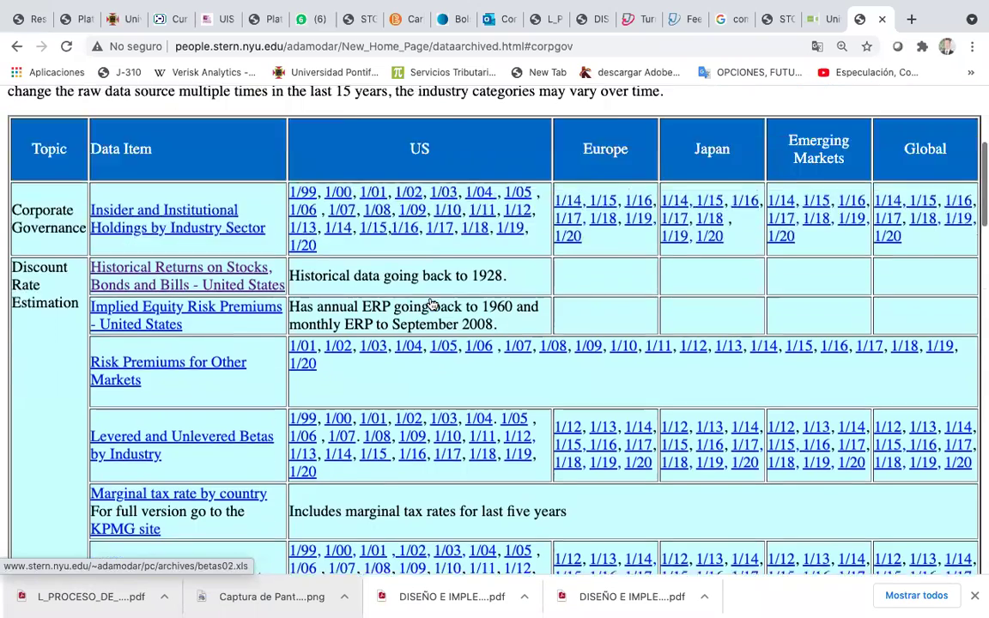
# Look over the archived data table's Corporate Governance and Discount Rate Estimation datasets for the US, Europe, Japan, Emerging Markets and Global
pyautogui.scroll(2, 432, 304)
pyautogui.scroll(-2, 430, 298)
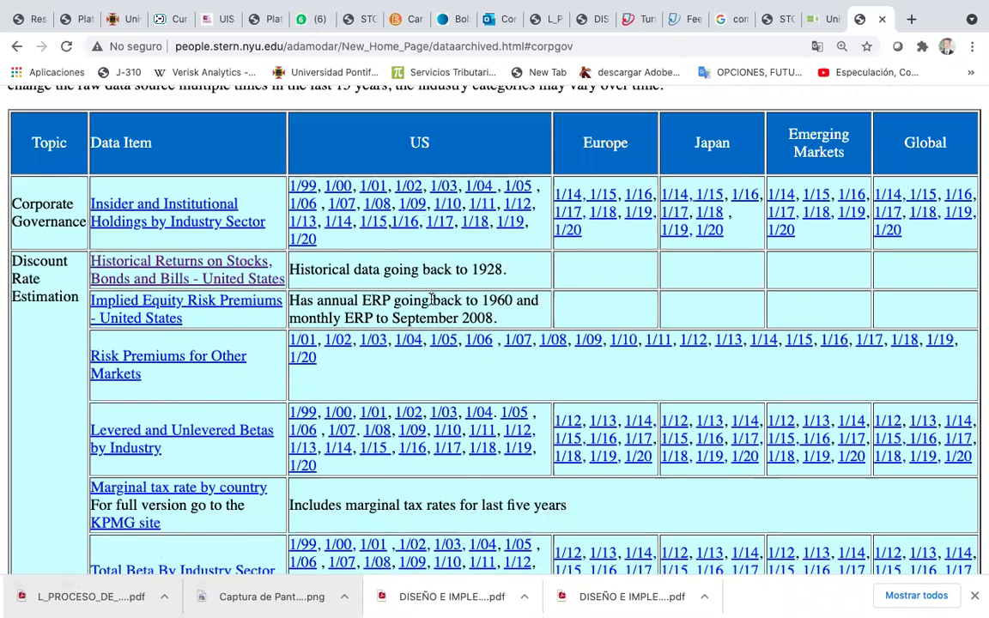
pyautogui.scroll(6, 438, 295)
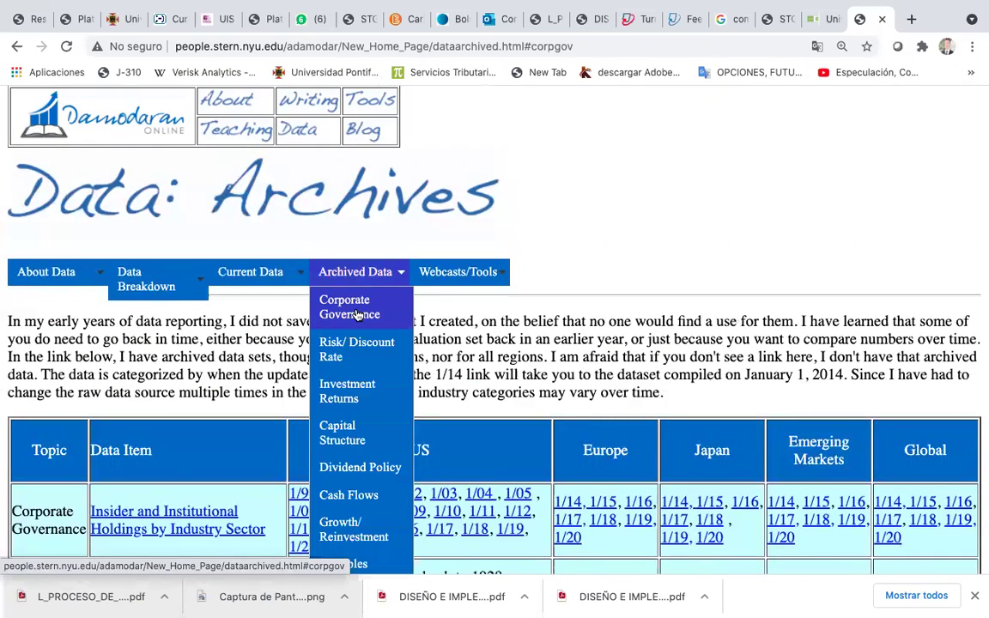
pyautogui.scroll(-3, 357, 316)
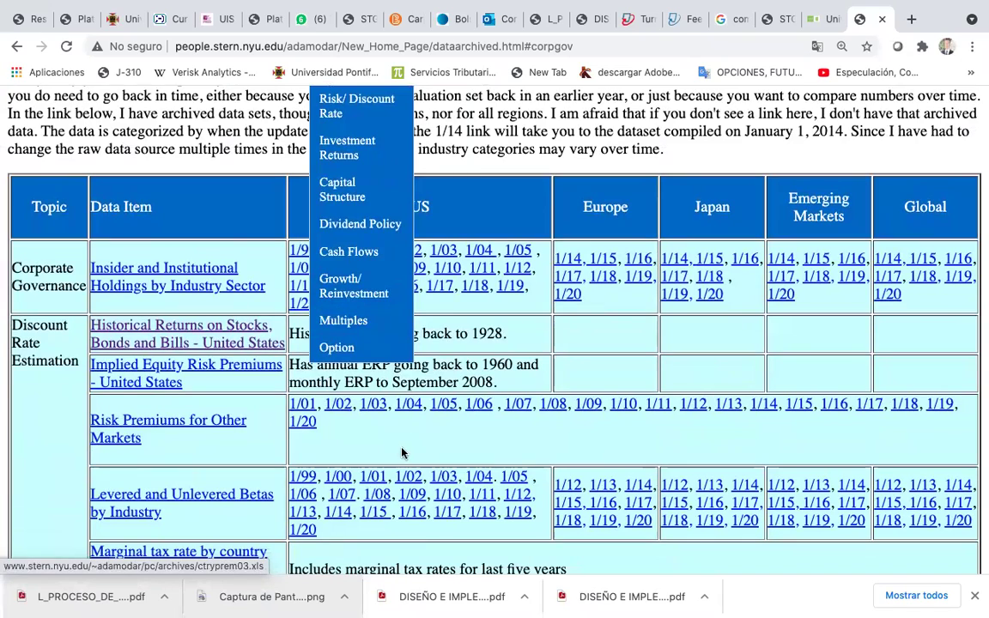
pyautogui.scroll(-1, 271, 474)
pyautogui.scroll(1, 271, 474)
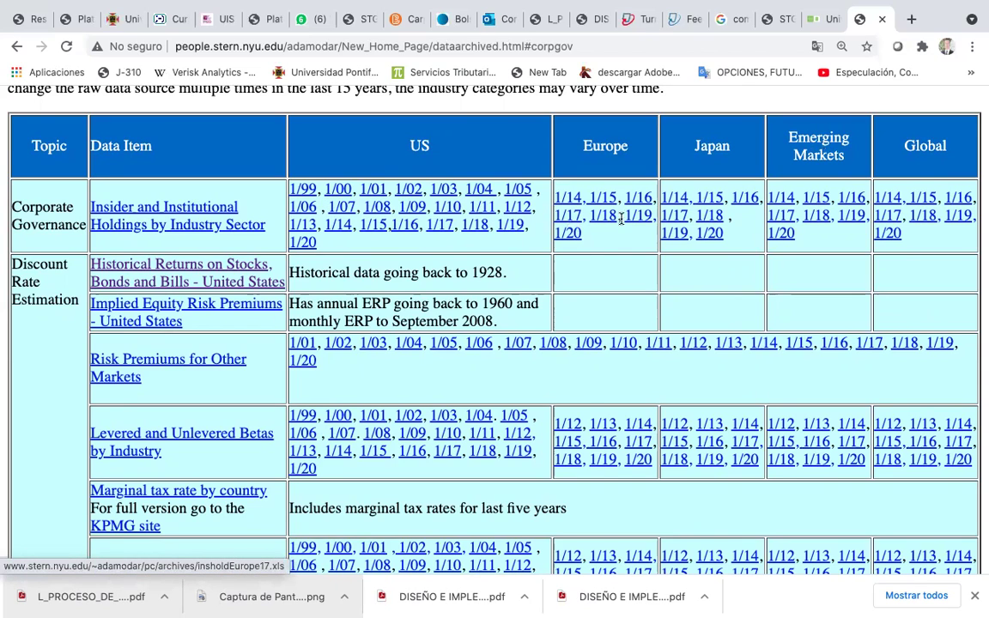
# Browse the archived data table through to Option Pricing Models and return to the Discount Rate Estimation datasets
pyautogui.scroll(-3, 633, 276)
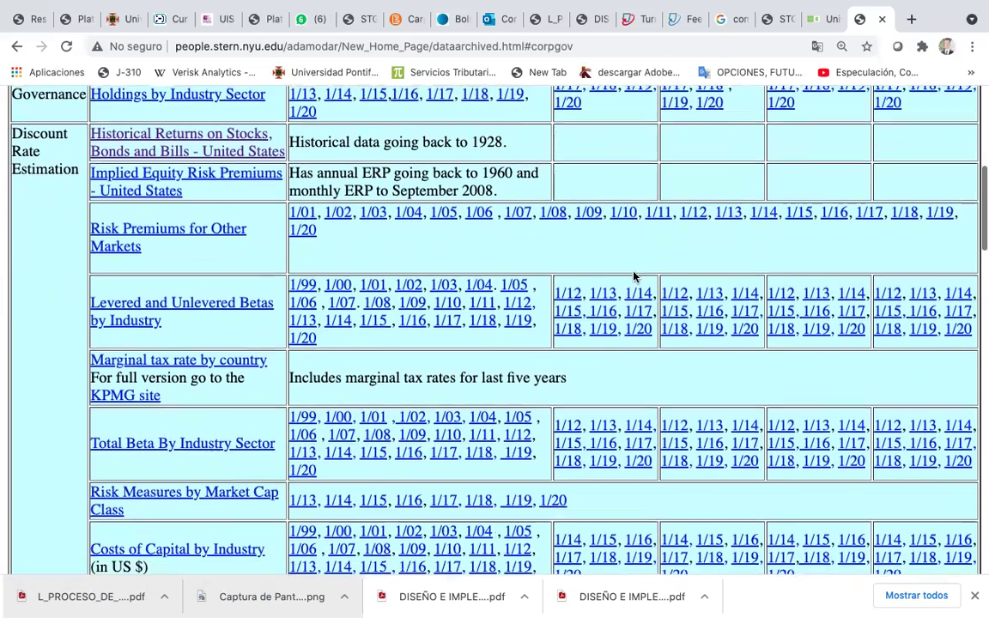
pyautogui.scroll(-4, 637, 281)
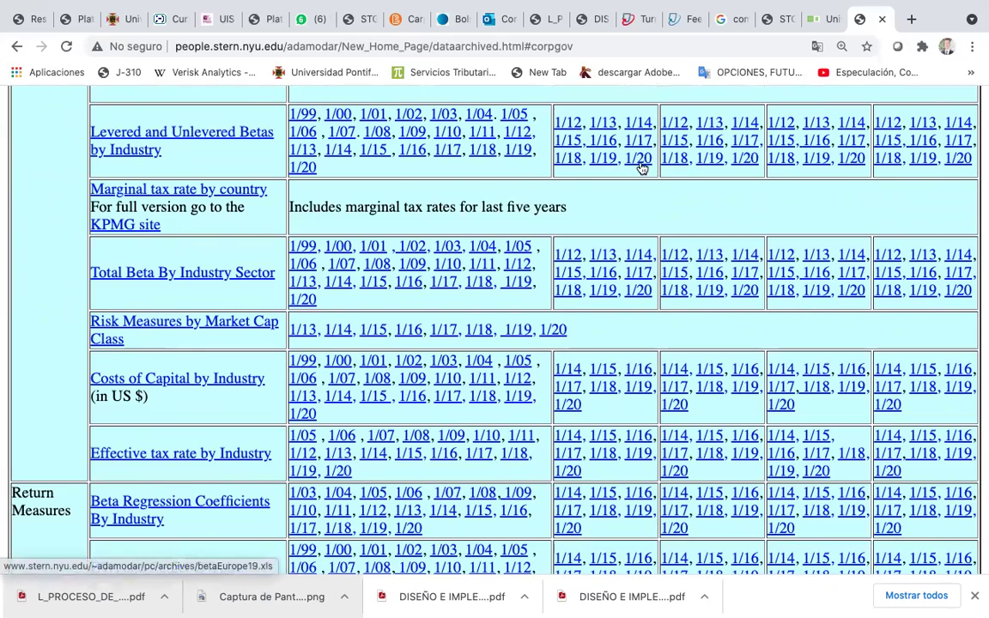
pyautogui.scroll(1, 639, 167)
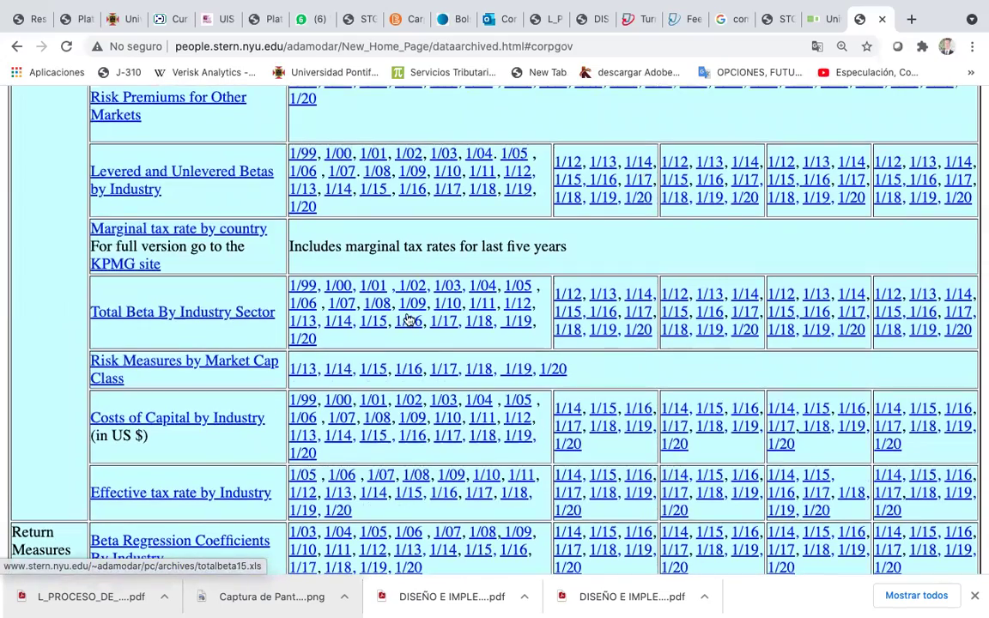
pyautogui.scroll(-9, 408, 319)
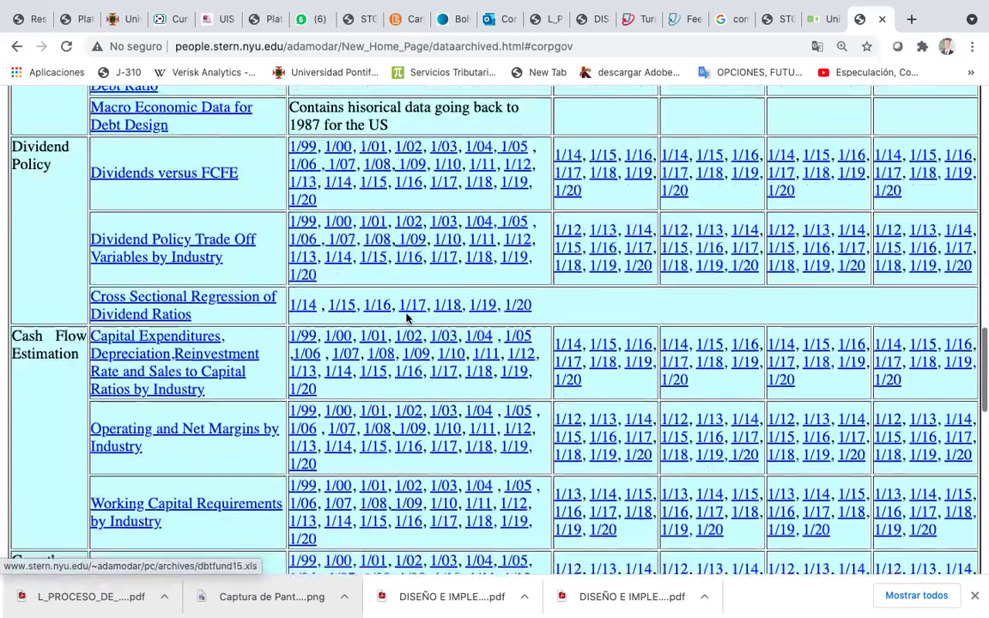
pyautogui.scroll(-10, 409, 319)
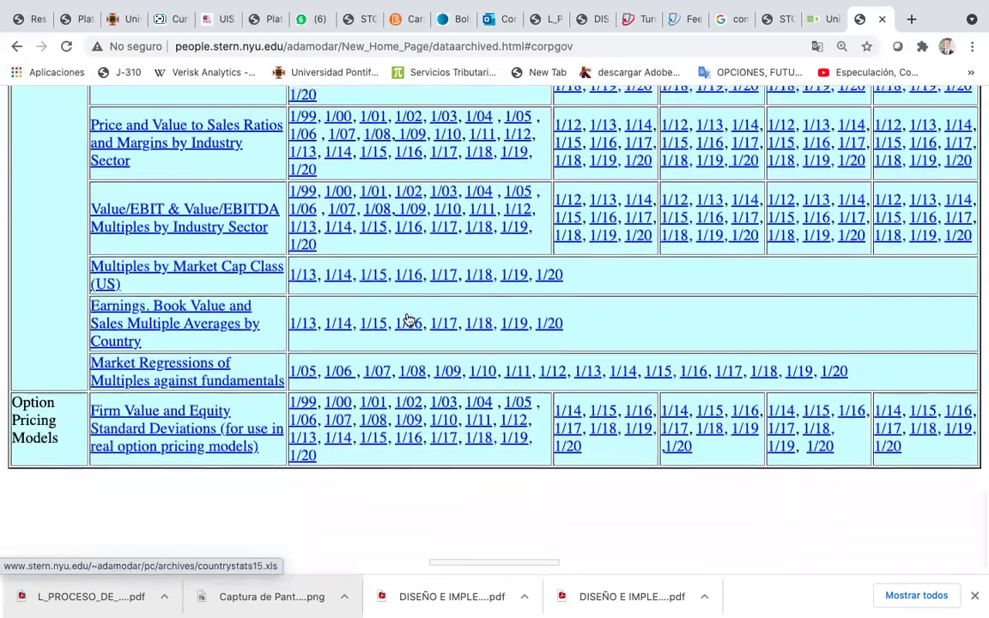
pyautogui.scroll(10, 408, 319)
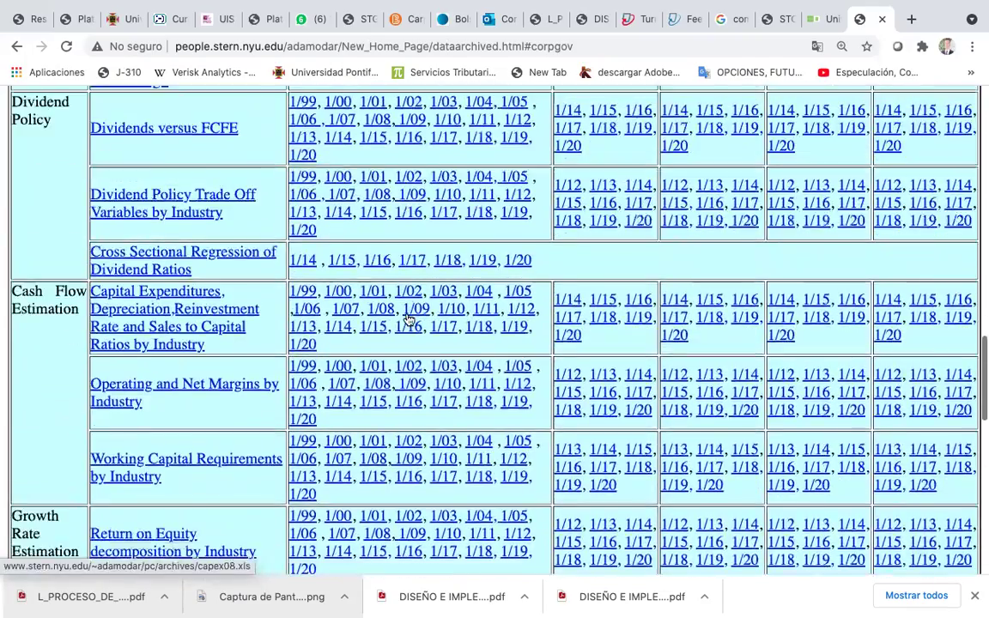
pyautogui.scroll(10, 408, 319)
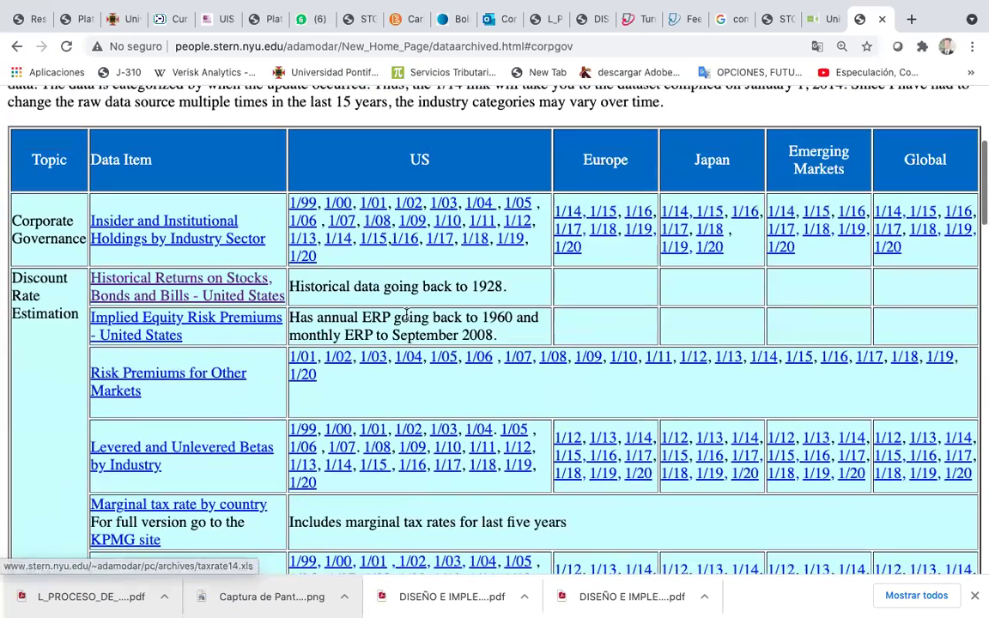
pyautogui.scroll(1, 407, 314)
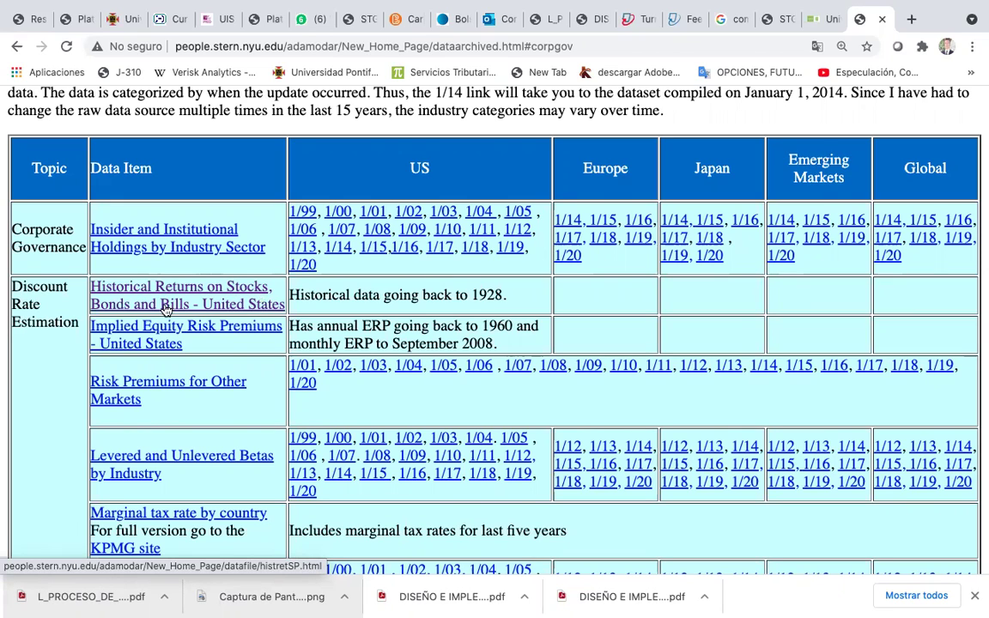
# Open the Historical Returns on Stocks, Bonds and Bills - United States dataset and look through its annual returns table
pyautogui.click(230, 308)
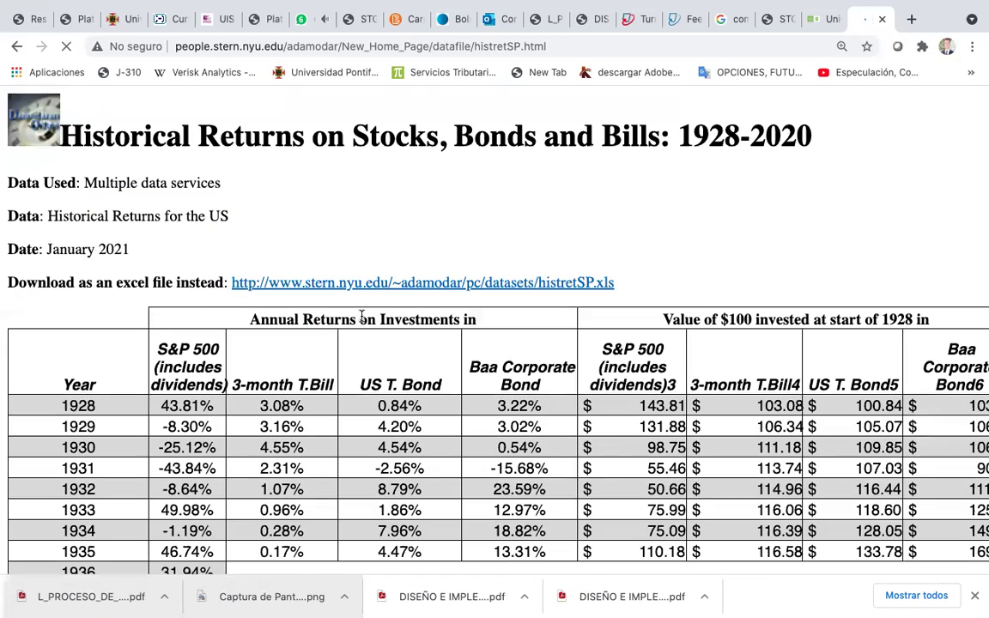
pyautogui.scroll(-2, 364, 320)
pyautogui.scroll(2, 364, 320)
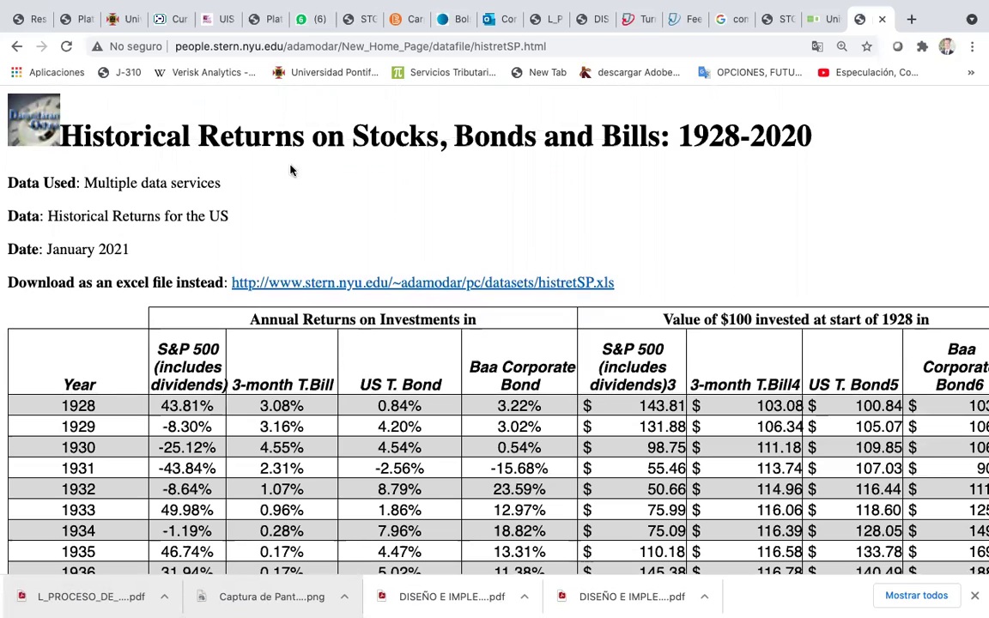
pyautogui.scroll(-1, 505, 168)
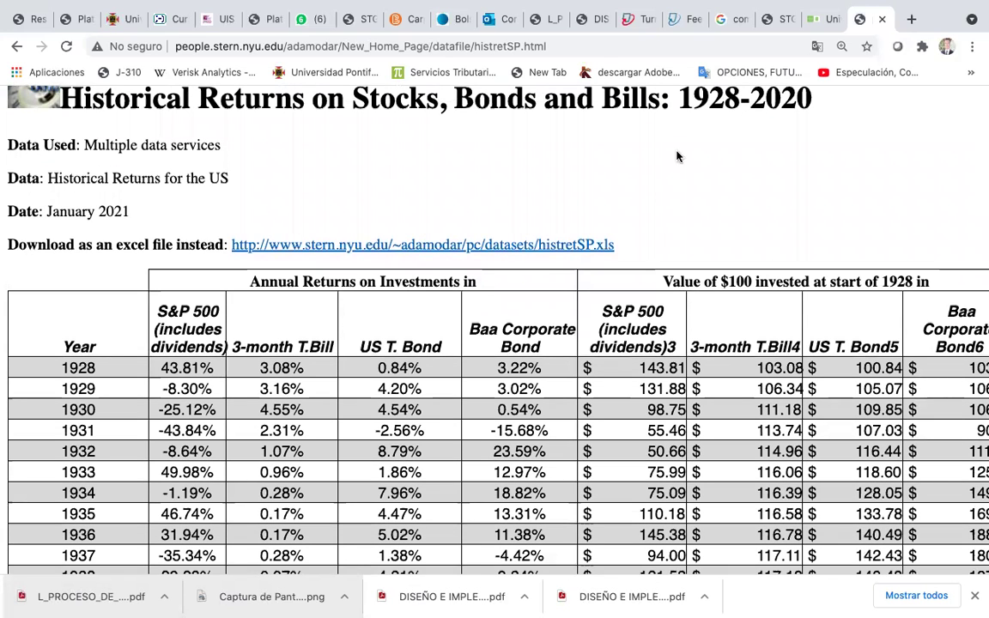
pyautogui.scroll(-4, 607, 182)
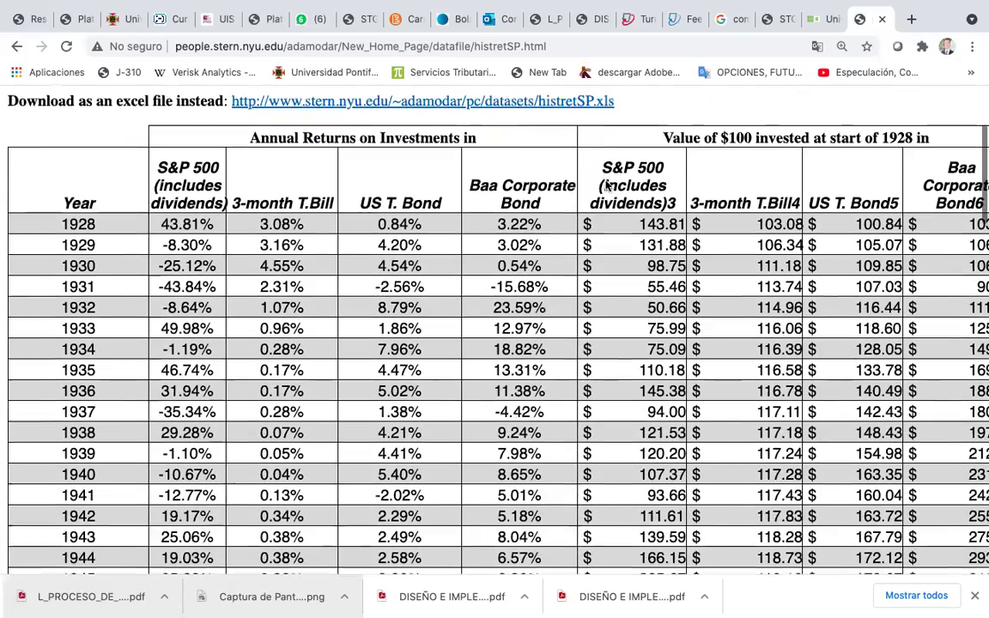
pyautogui.scroll(-20, 607, 183)
pyautogui.scroll(-20, 605, 181)
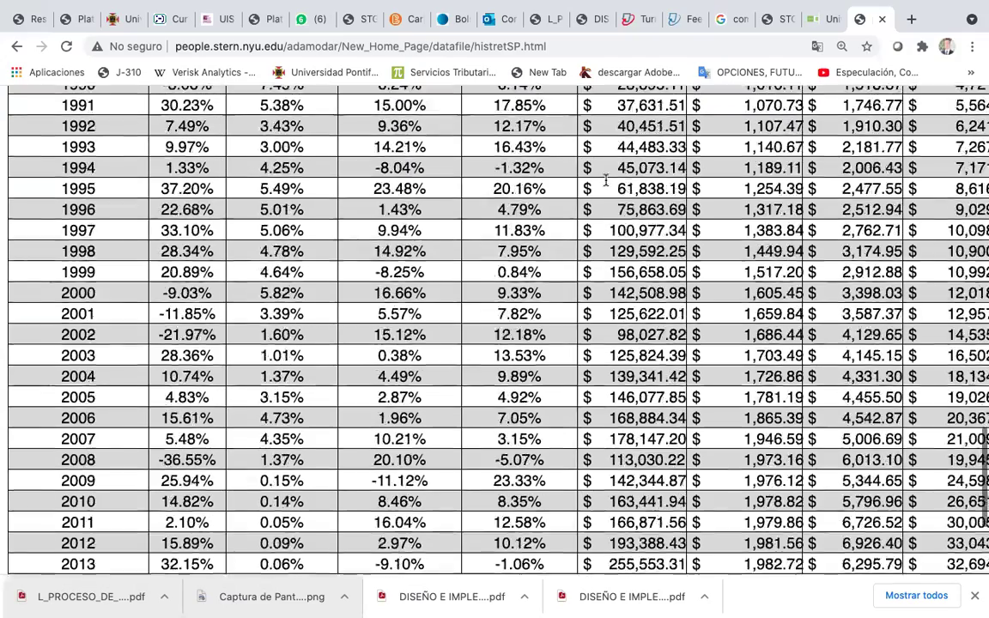
pyautogui.scroll(20, 606, 180)
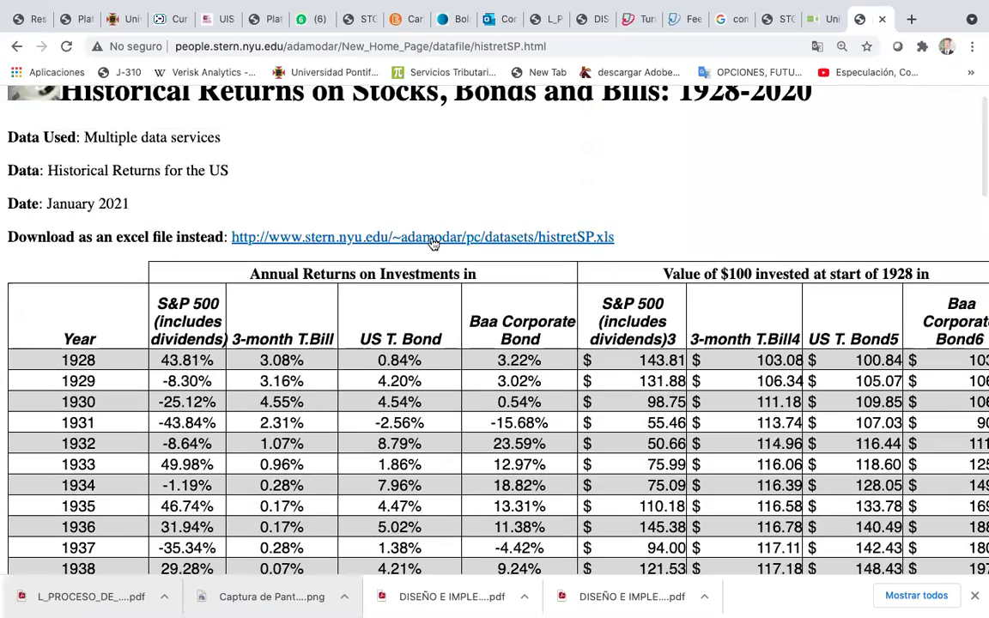
# Download the dataset's Excel version and open the downloaded histimpl.xls in Excel
pyautogui.click(433, 240)
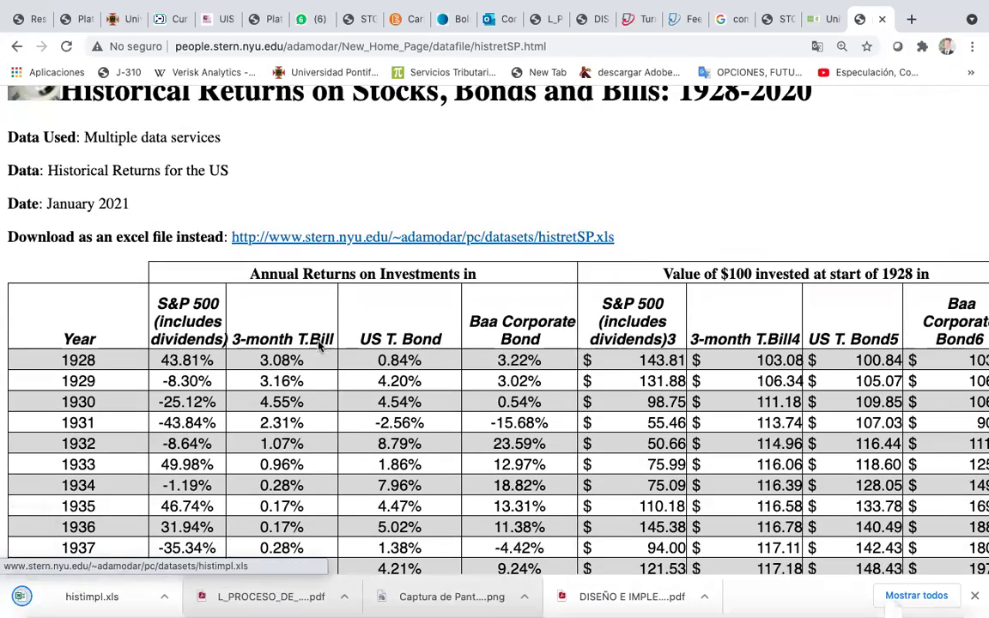
pyautogui.click(90, 605)
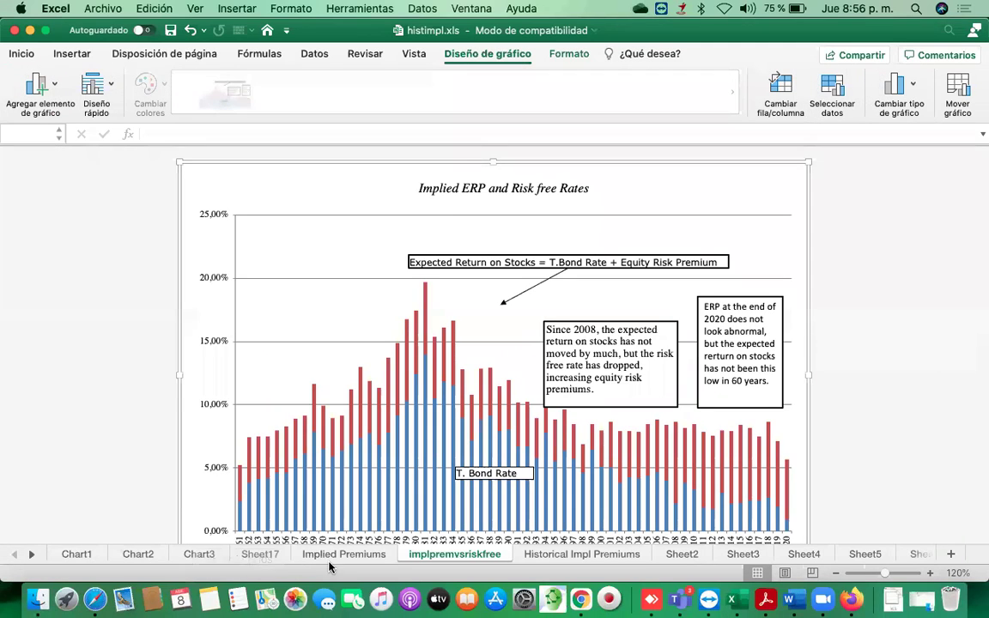
# View the Chart1 and Chart2 sheets and examine the yearly data on the Historical Impl Premiums sheet
pyautogui.click(70, 556)
pyautogui.click(139, 555)
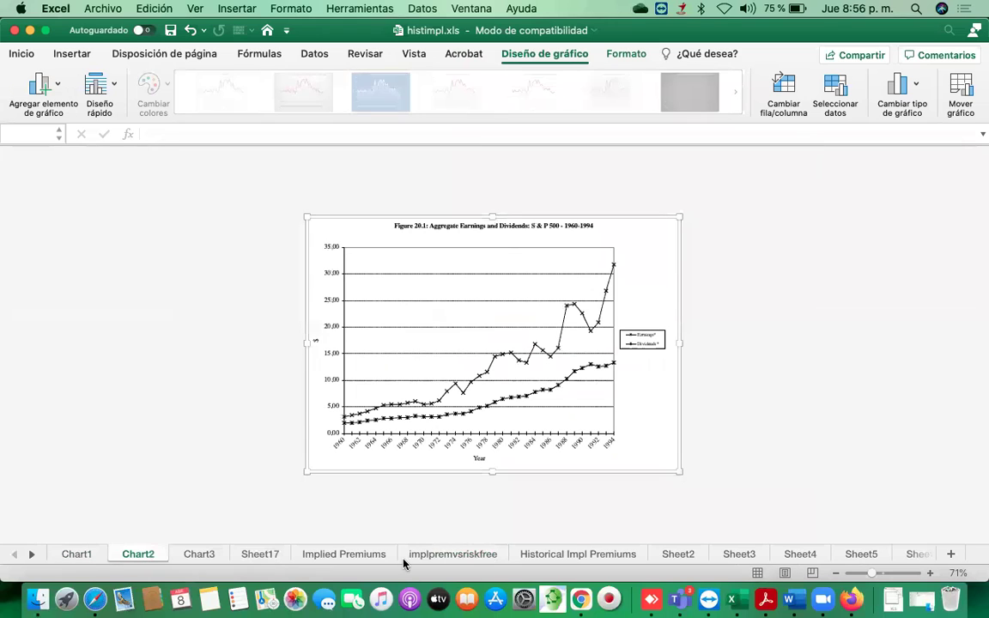
pyautogui.click(594, 555)
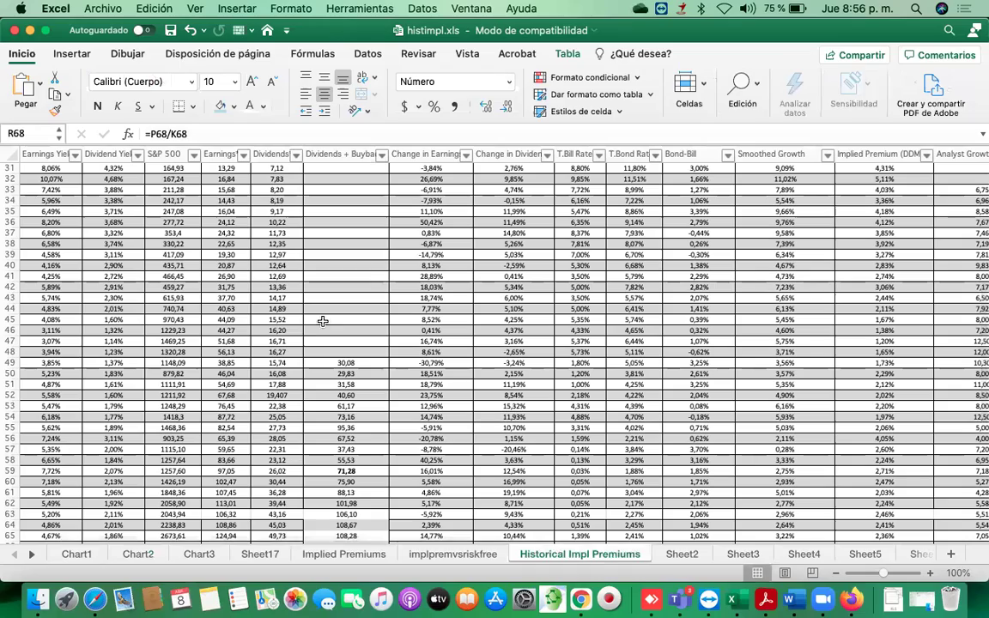
pyautogui.click(284, 342)
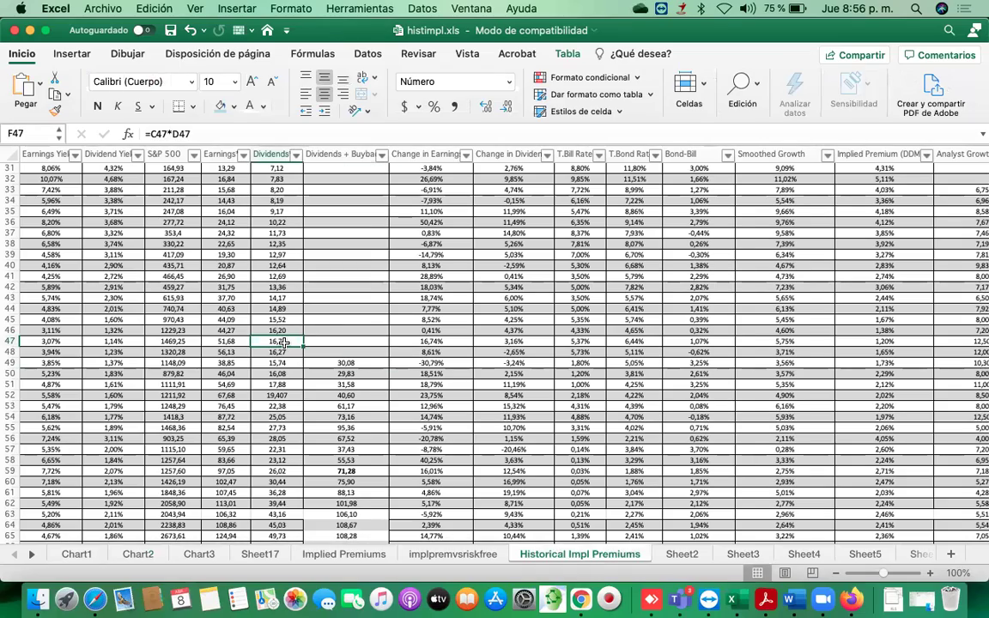
pyautogui.scroll(10, 284, 342)
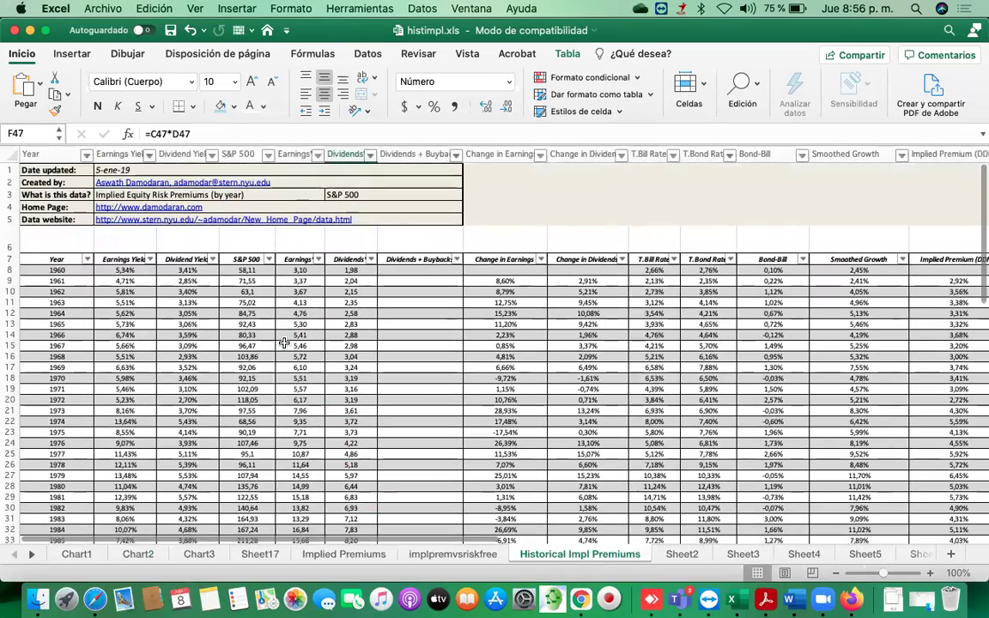
pyautogui.scroll(-7, 284, 341)
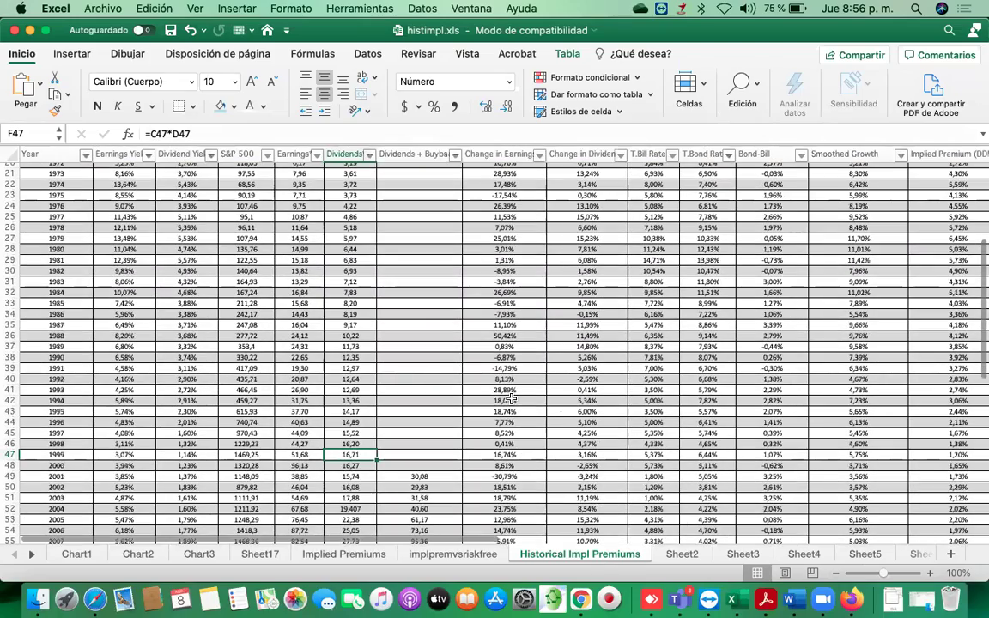
# Check the implpremvsriskfree and Sheet4 sheets and return to the start of the Historical Impl Premiums table
pyautogui.click(443, 556)
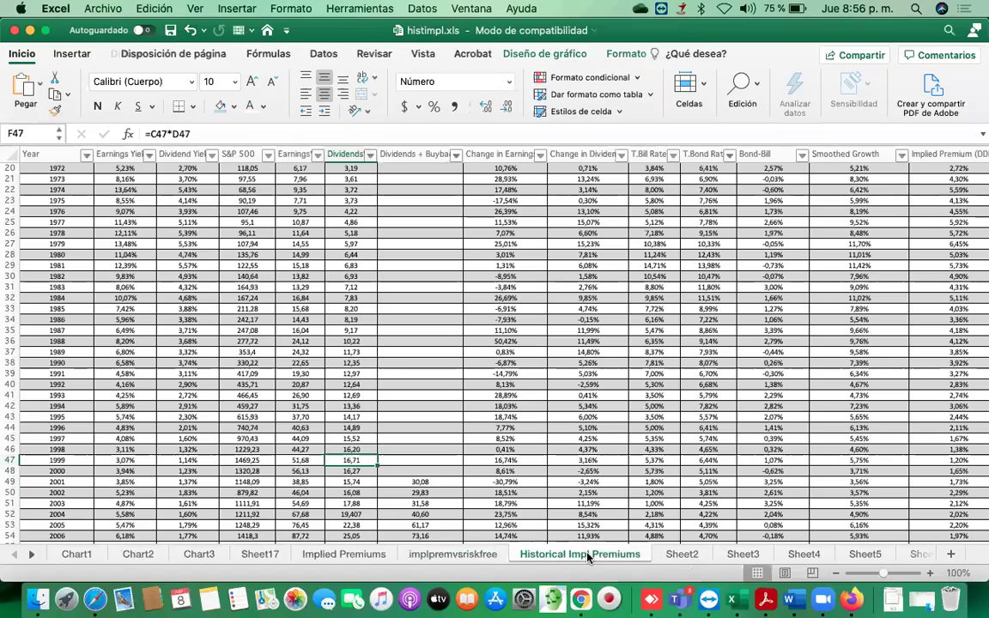
pyautogui.click(585, 555)
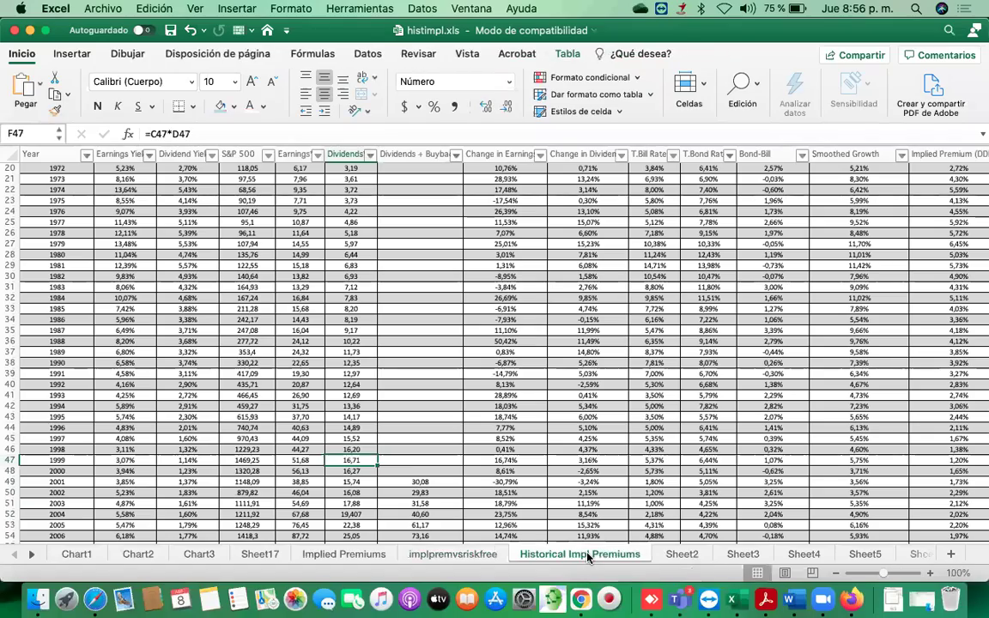
pyautogui.click(778, 555)
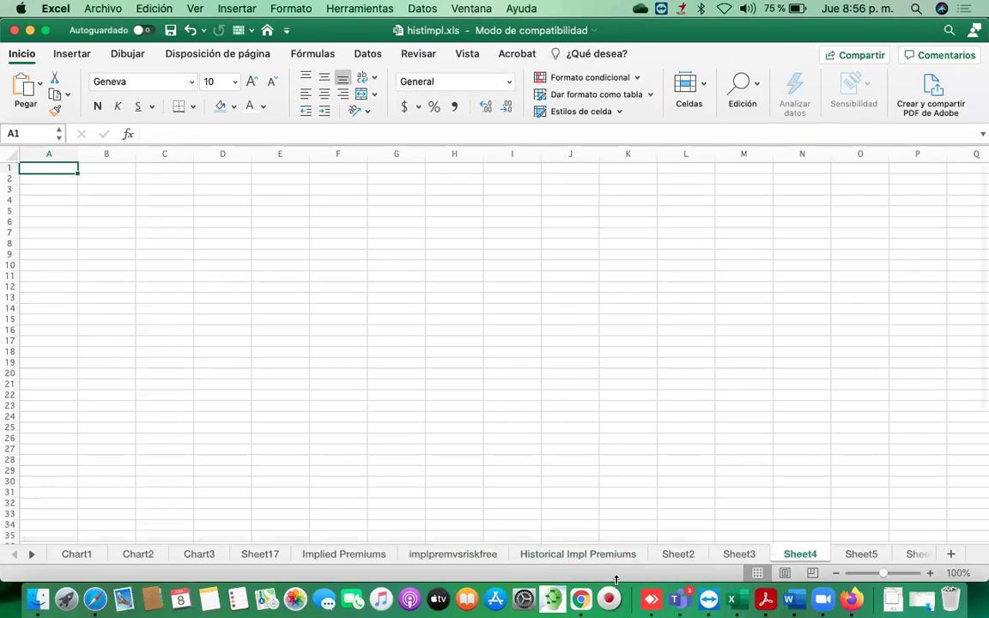
pyautogui.click(607, 555)
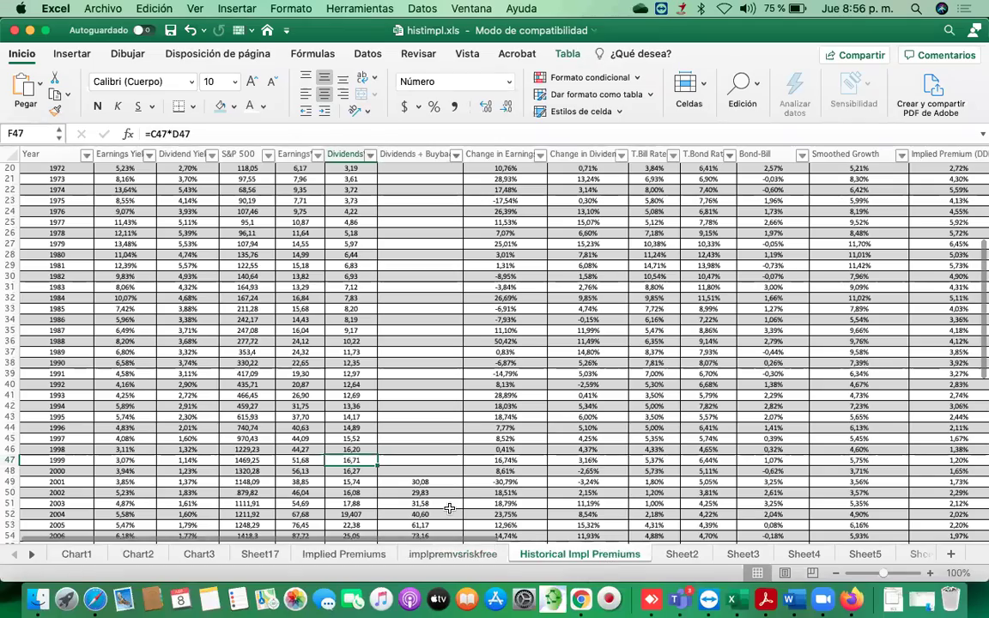
pyautogui.scroll(2, 449, 507)
pyautogui.scroll(6, 450, 508)
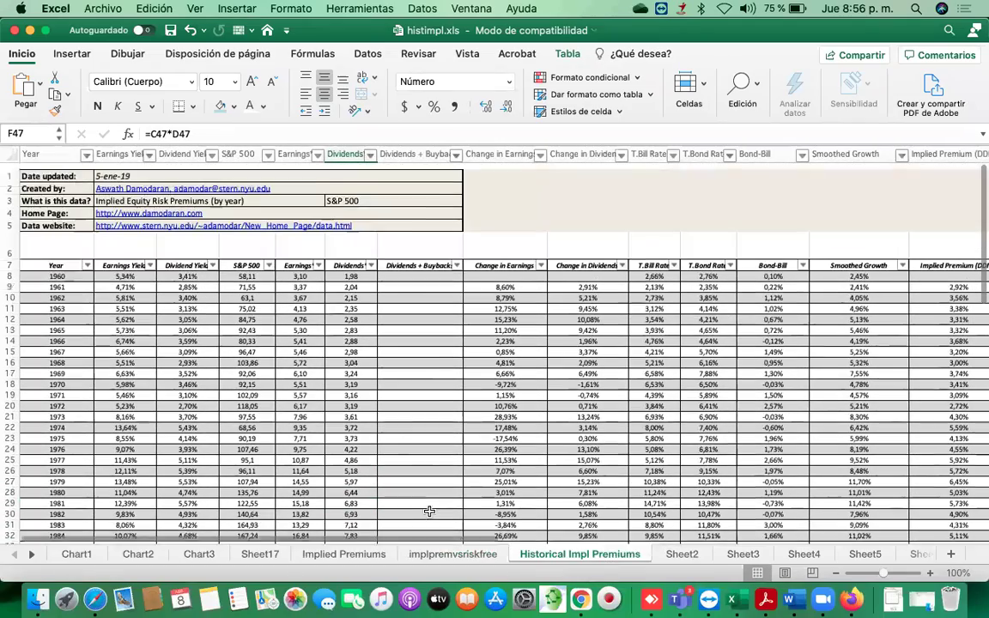
# Examine the Historical Impl Premiums columns from S&P 500 across to ERP/Riskfree Rate and view the Implied Premiums chart sheet
pyautogui.click(249, 334)
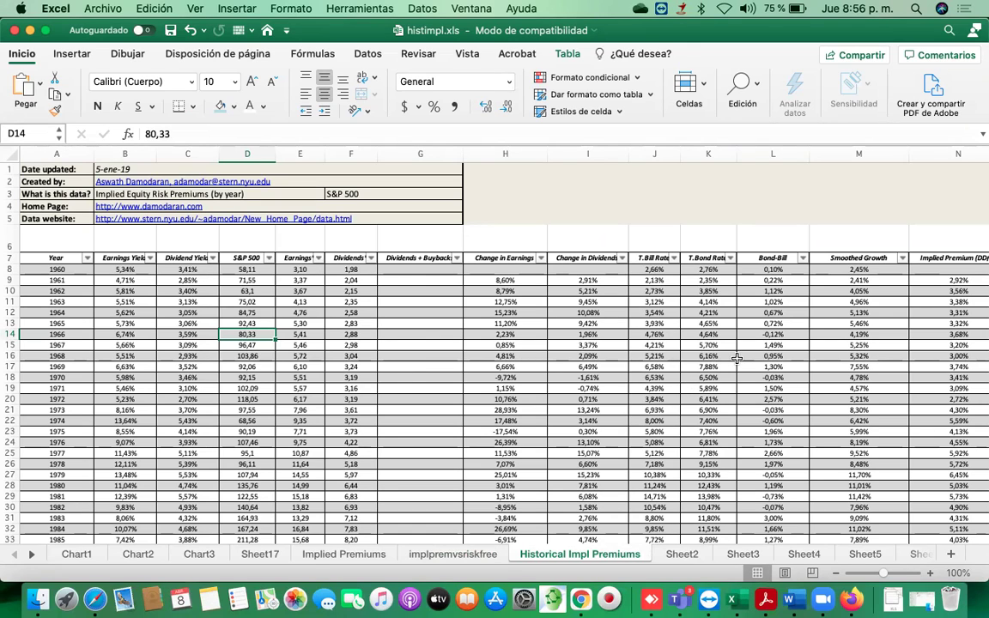
pyautogui.hscroll(5, 686, 343)
pyautogui.hscroll(8, 736, 358)
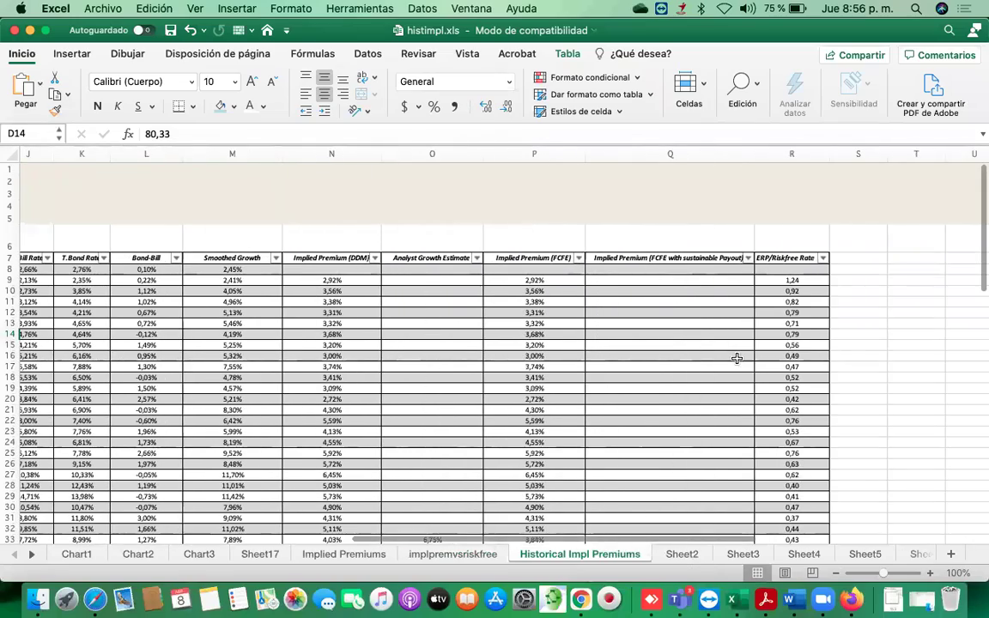
pyautogui.hscroll(-10, 736, 358)
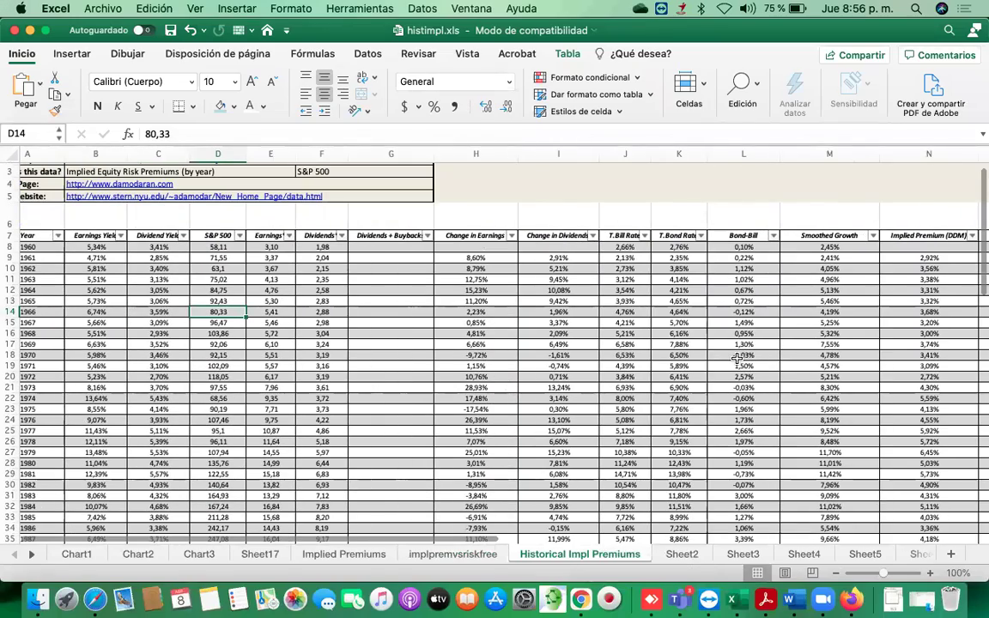
pyautogui.hscroll(-2, 736, 358)
pyautogui.scroll(1, 736, 358)
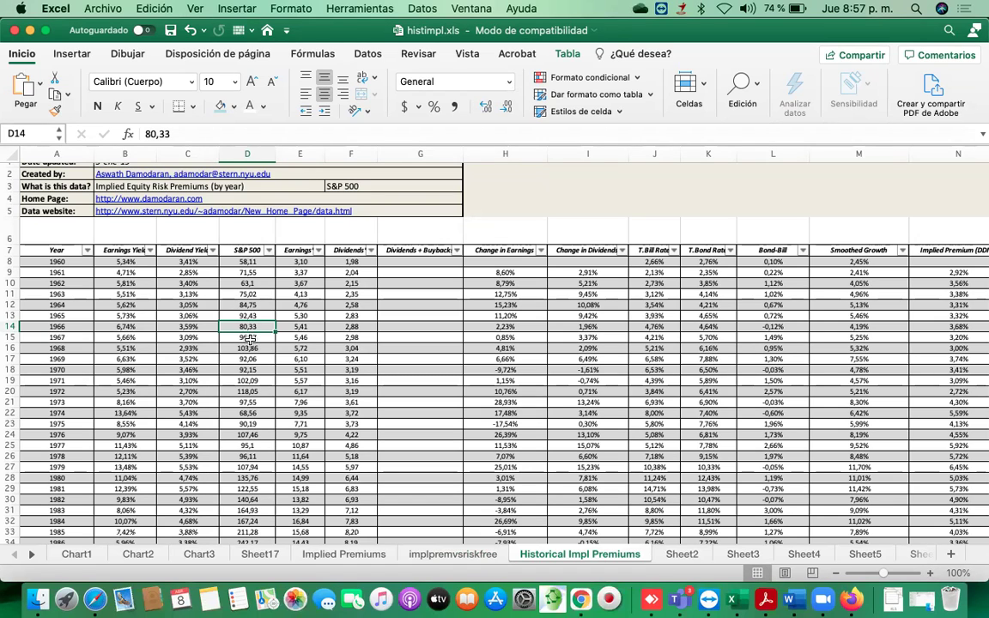
pyautogui.click(363, 558)
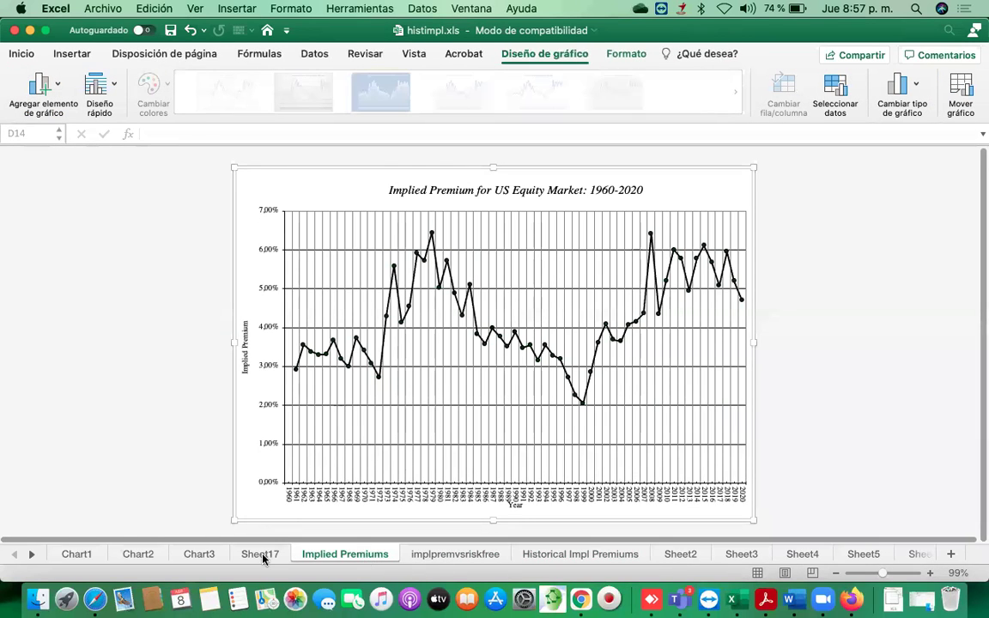
# View the Sheet17, Chart3, Chart2, Chart1, implpremvsriskfree and Sheet3 sheets of histimpl.xls
pyautogui.click(264, 555)
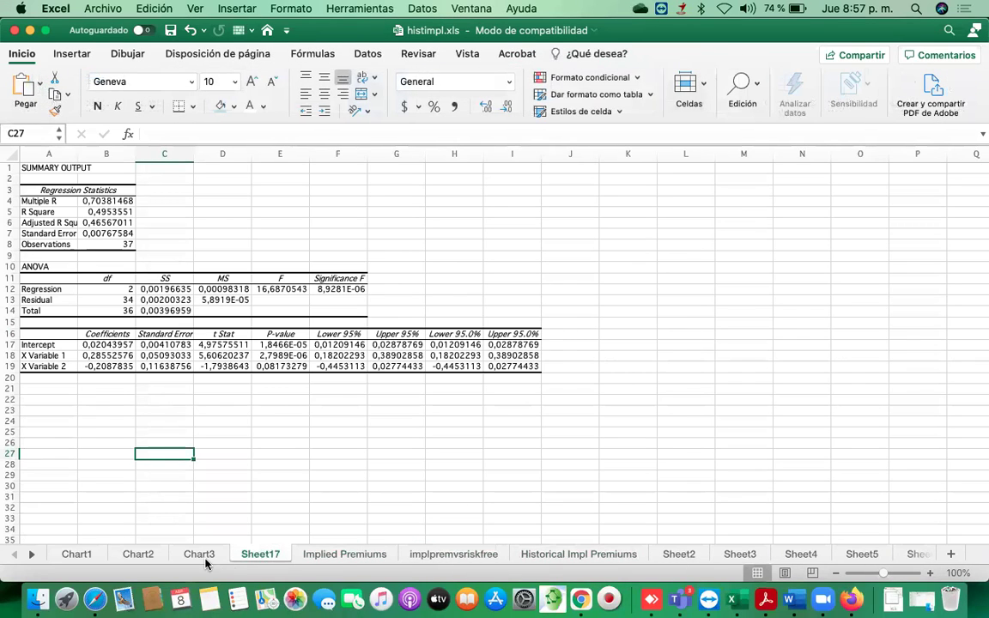
pyautogui.click(205, 561)
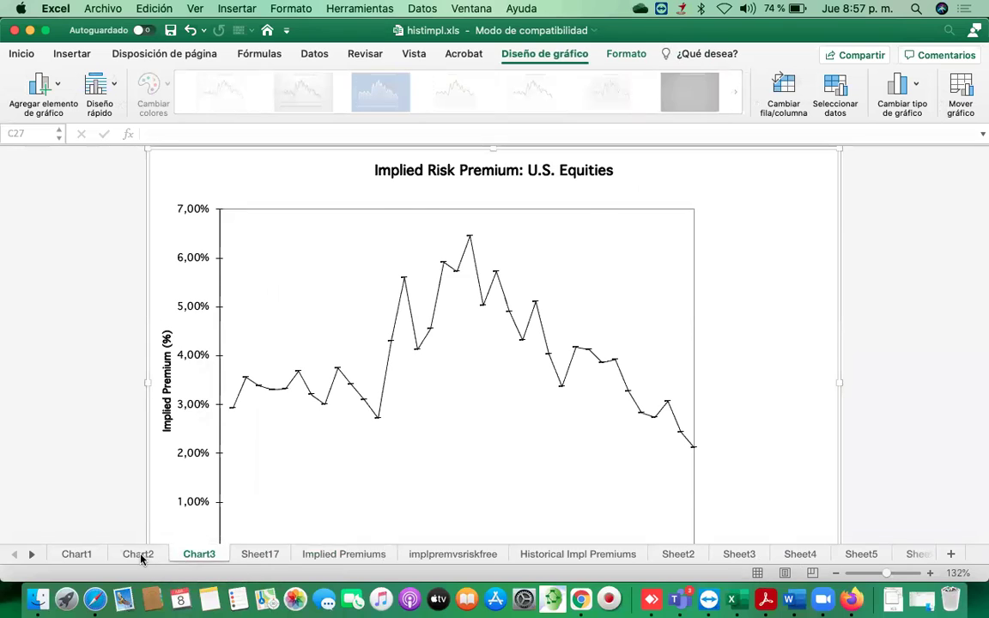
pyautogui.click(142, 558)
pyautogui.click(89, 558)
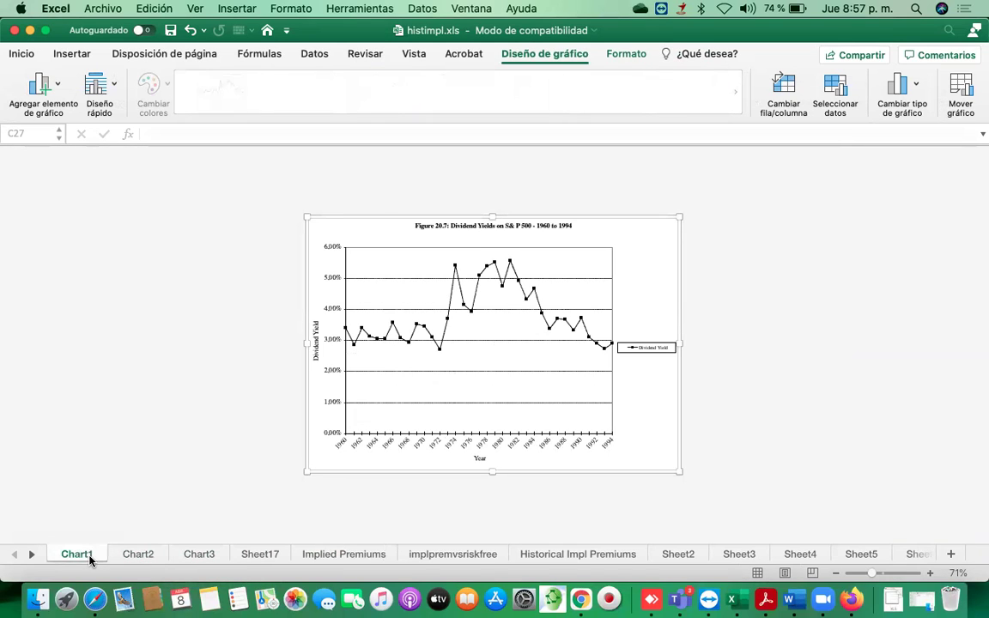
pyautogui.click(459, 555)
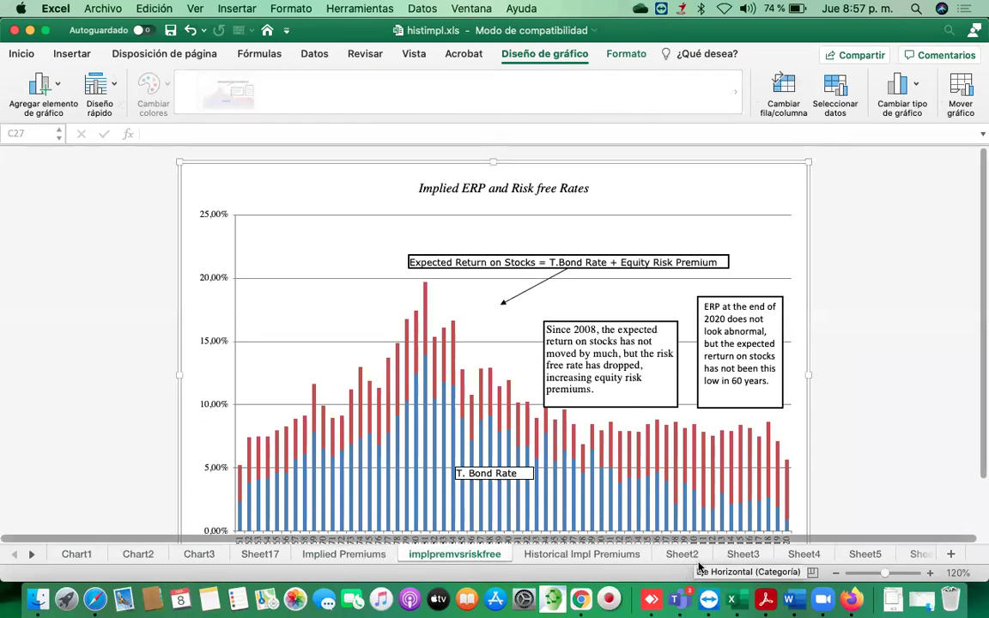
pyautogui.click(743, 555)
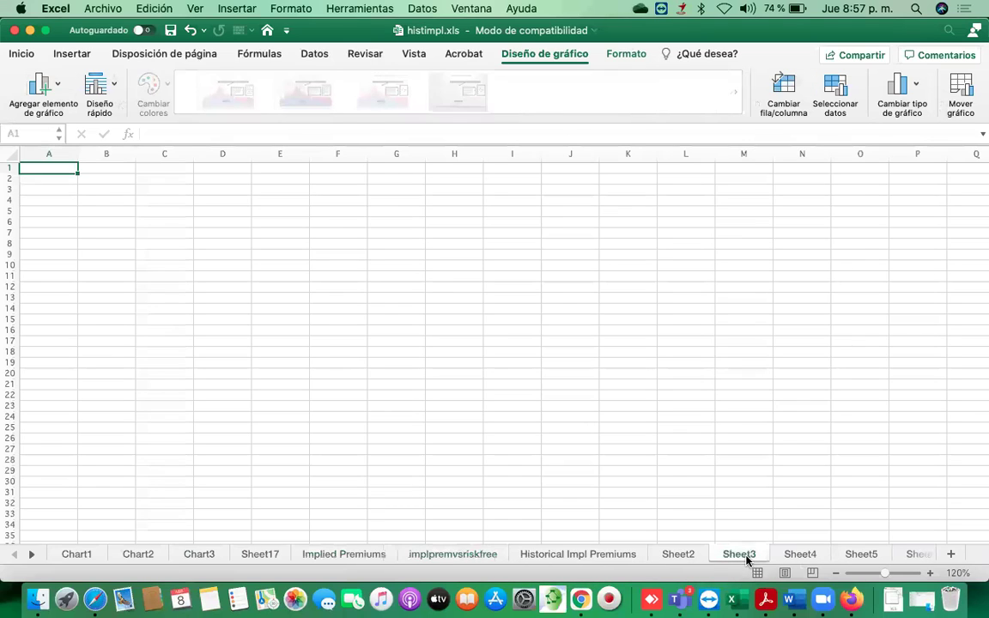
# Switch to Chrome and examine the S&P 500 column under "Value of $100 invested at start of 1928" on the Historical Returns page
pyautogui.click(581, 599)
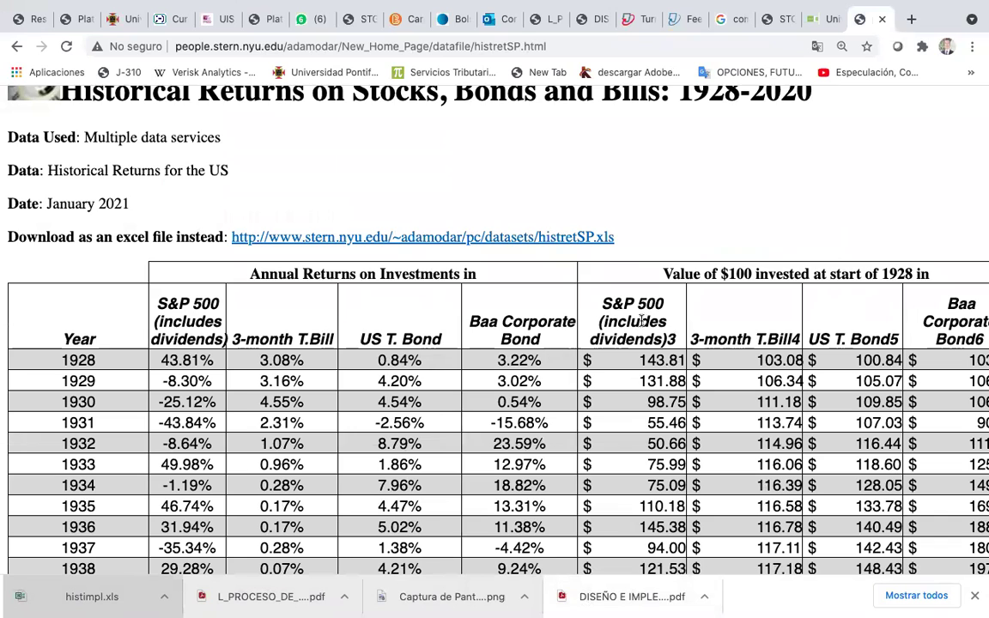
pyautogui.scroll(-3, 510, 324)
pyautogui.hscroll(-2, 510, 324)
pyautogui.hscroll(3, 434, 319)
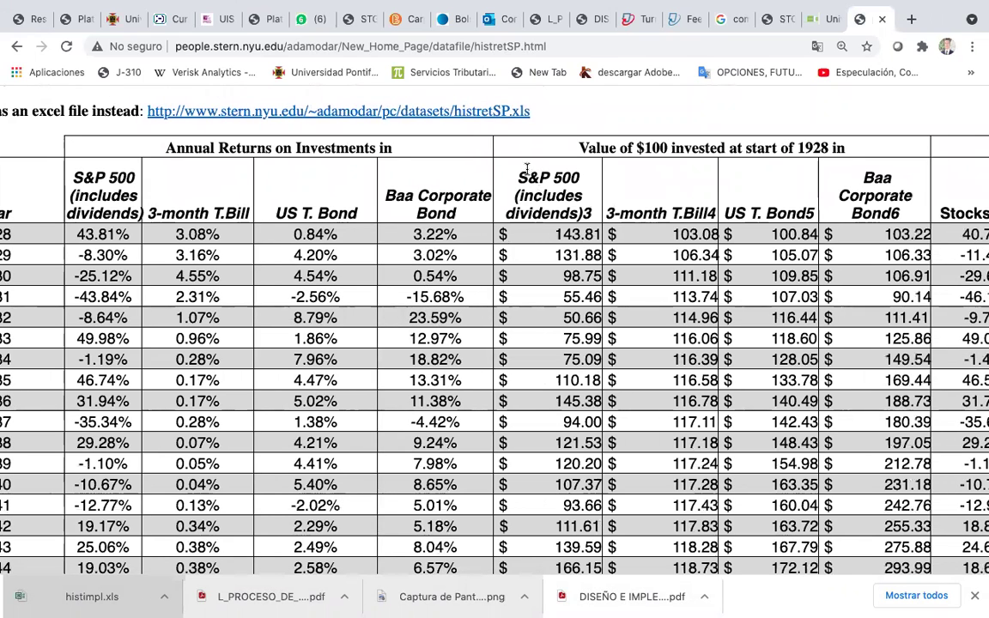
pyautogui.moveTo(520, 175); pyautogui.dragTo(577, 227)
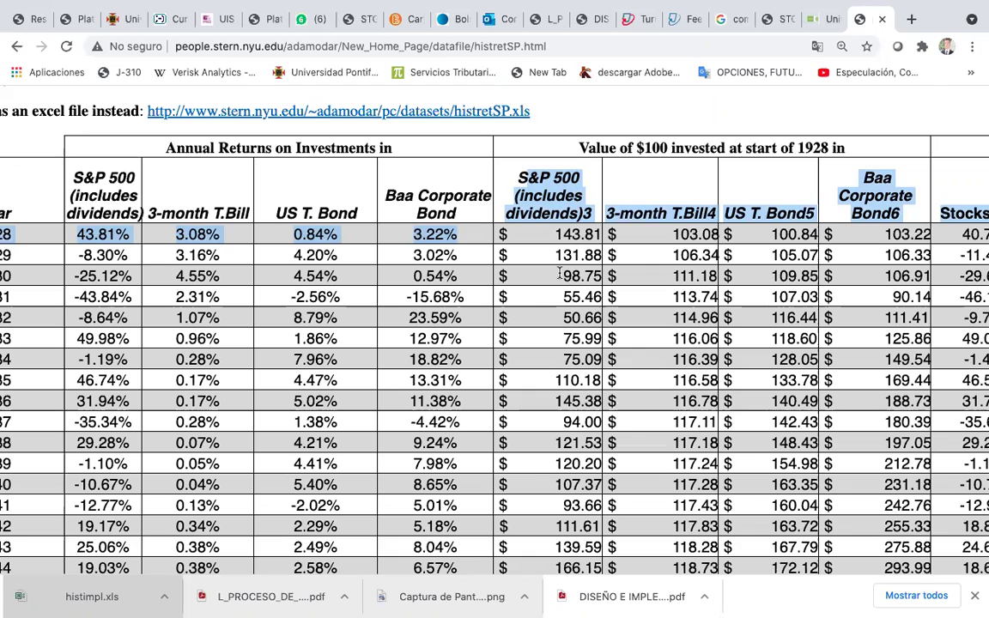
pyautogui.click(537, 192)
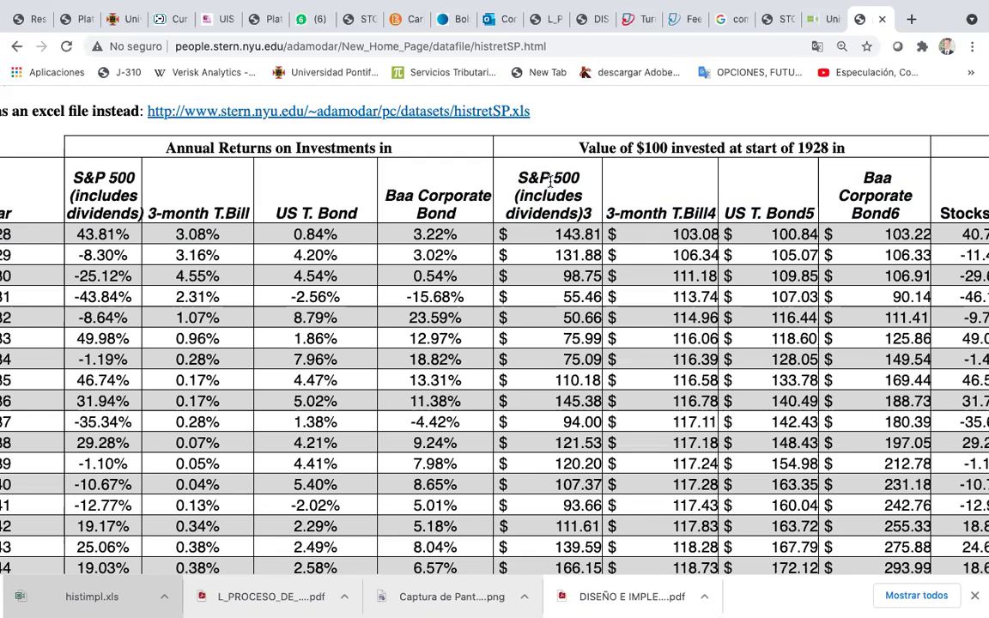
pyautogui.moveTo(516, 178); pyautogui.dragTo(579, 178)
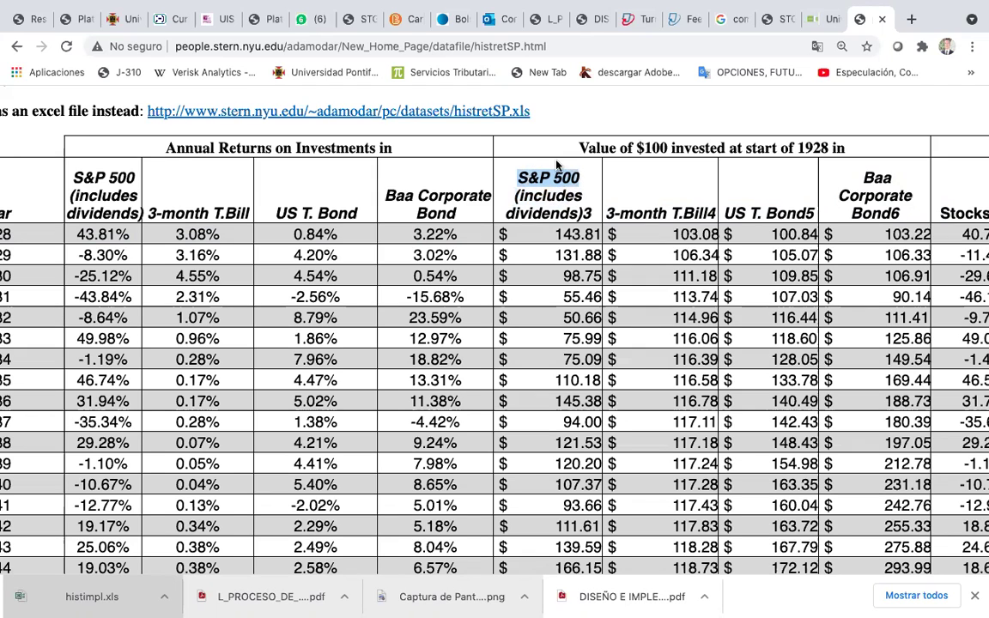
# Examine the neighbouring 3-month T.Bill, US T. Bond and Baa Corporate Bond value columns against the S&P 500 column
pyautogui.hscroll(3, 546, 213)
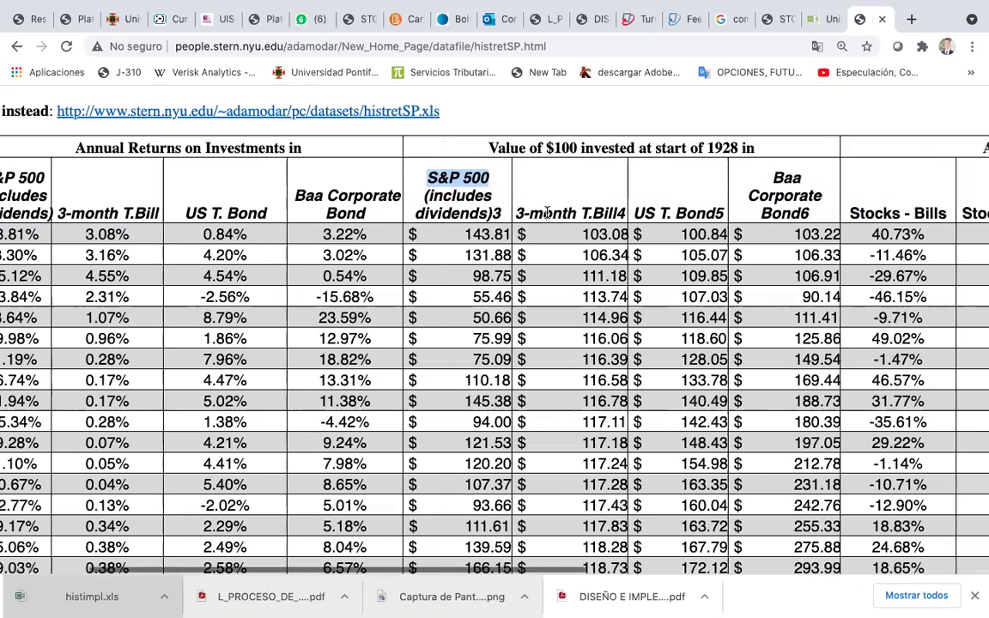
pyautogui.hscroll(1, 539, 214)
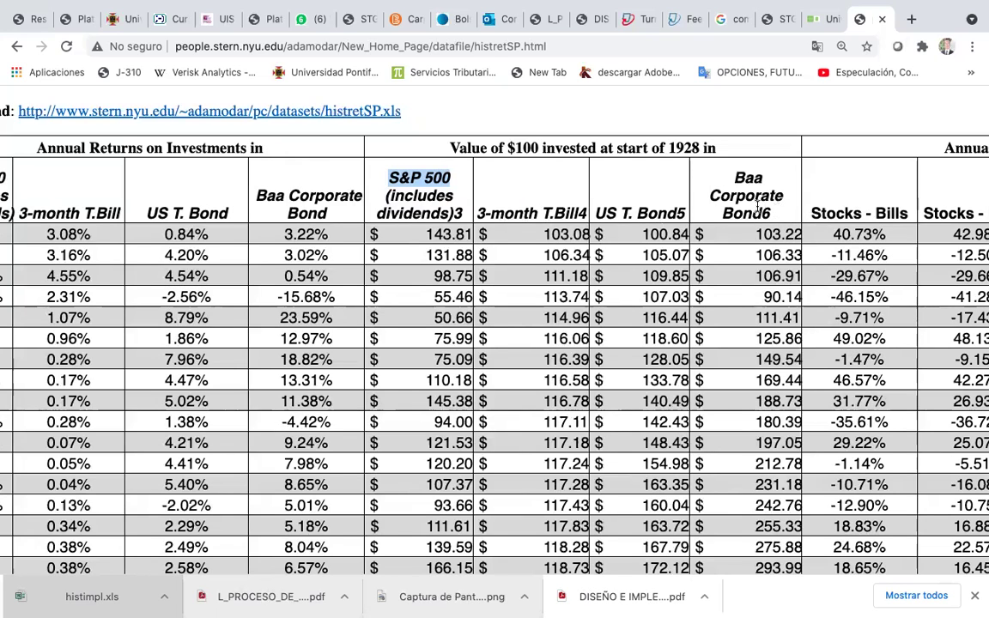
pyautogui.hscroll(2, 757, 204)
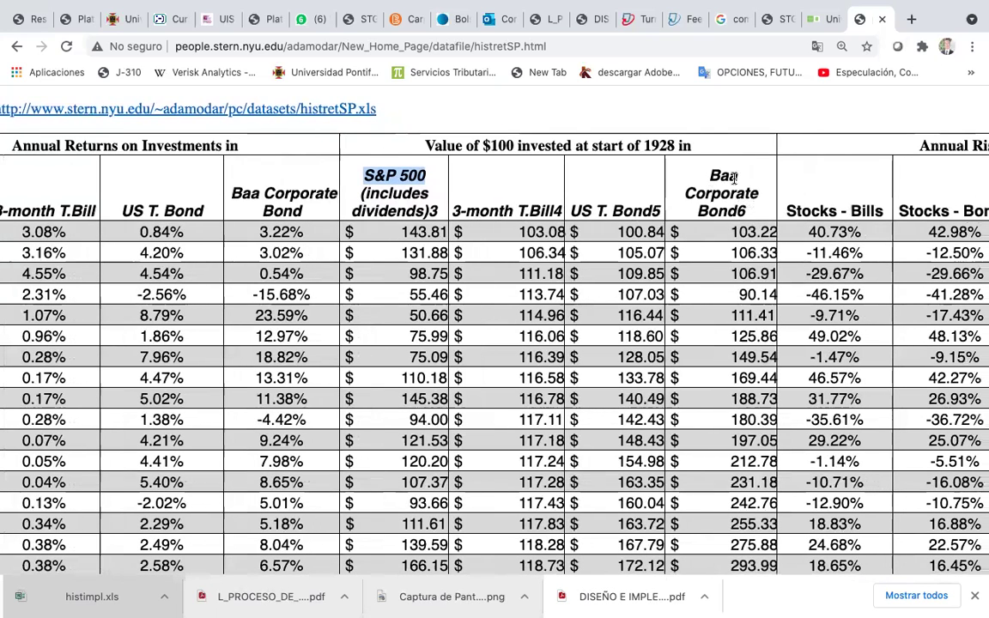
pyautogui.scroll(-3, 732, 206)
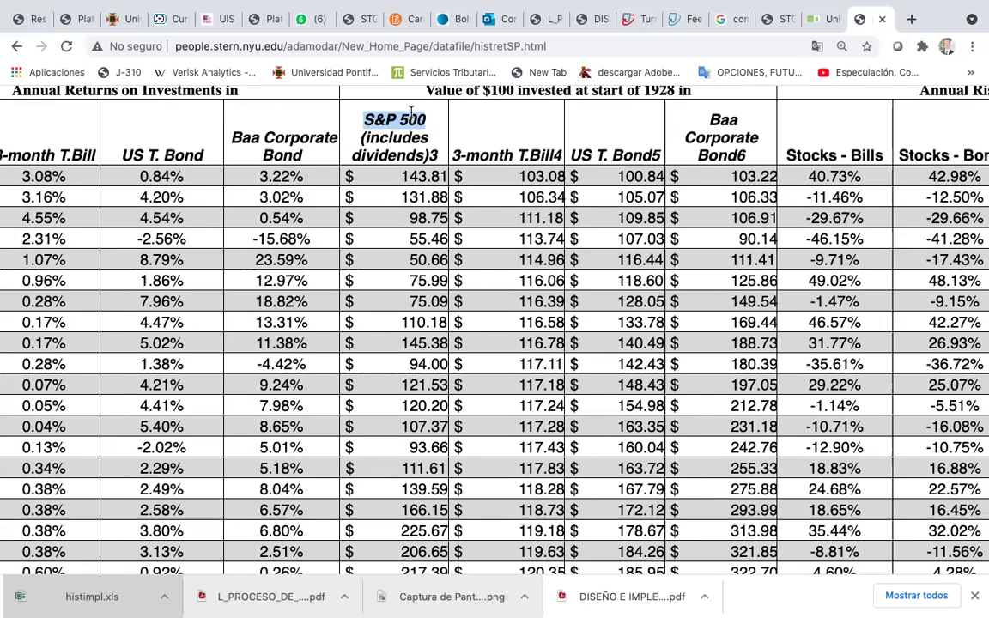
pyautogui.moveTo(394, 135); pyautogui.dragTo(400, 249)
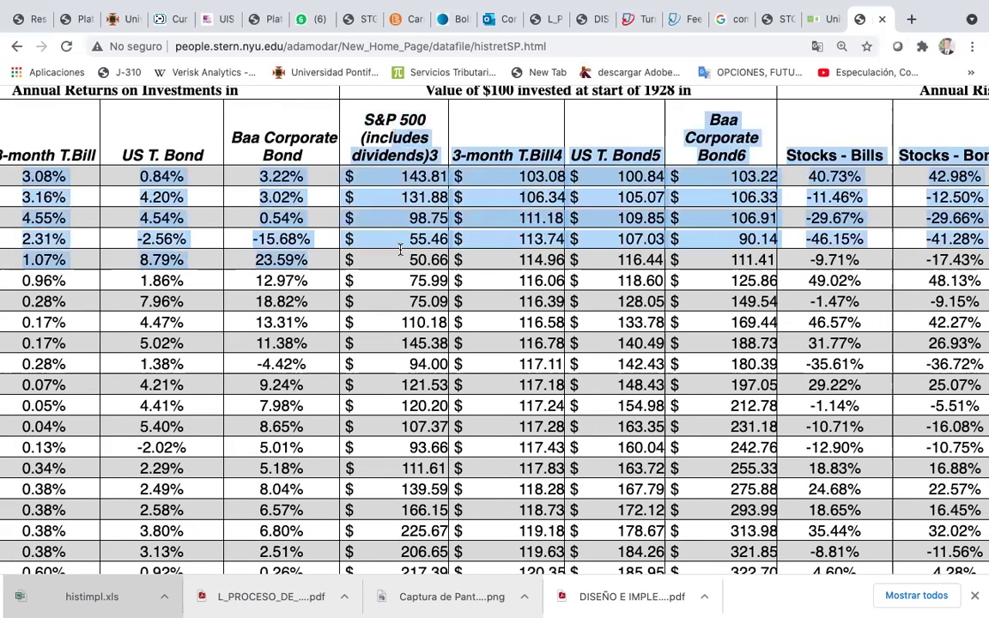
pyautogui.click(387, 131)
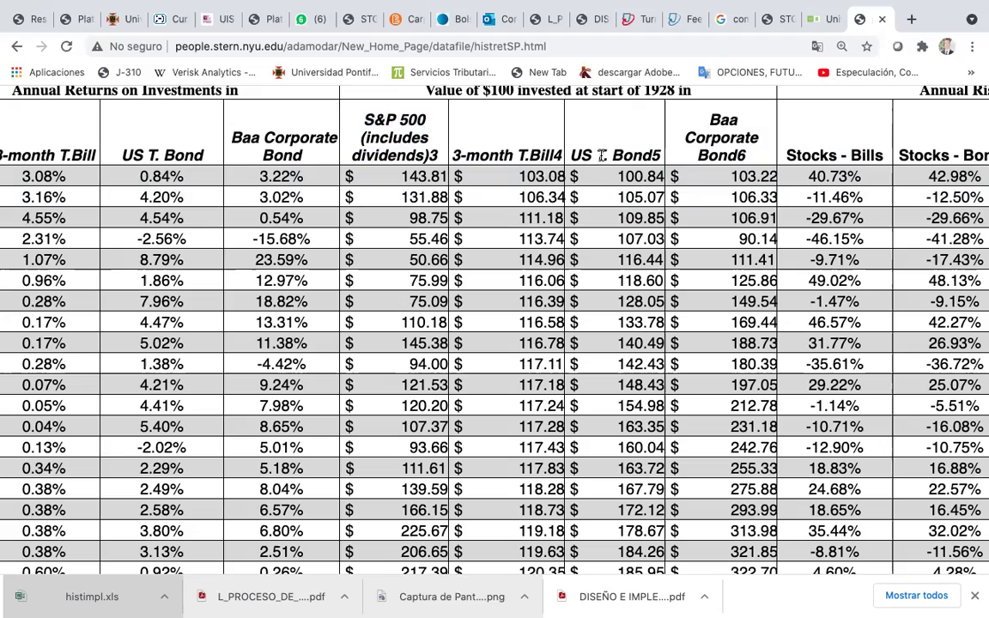
# Examine the yearly rows of the Historical Returns table down to 2020, matching the final investment values to their years
pyautogui.scroll(-10, 629, 157)
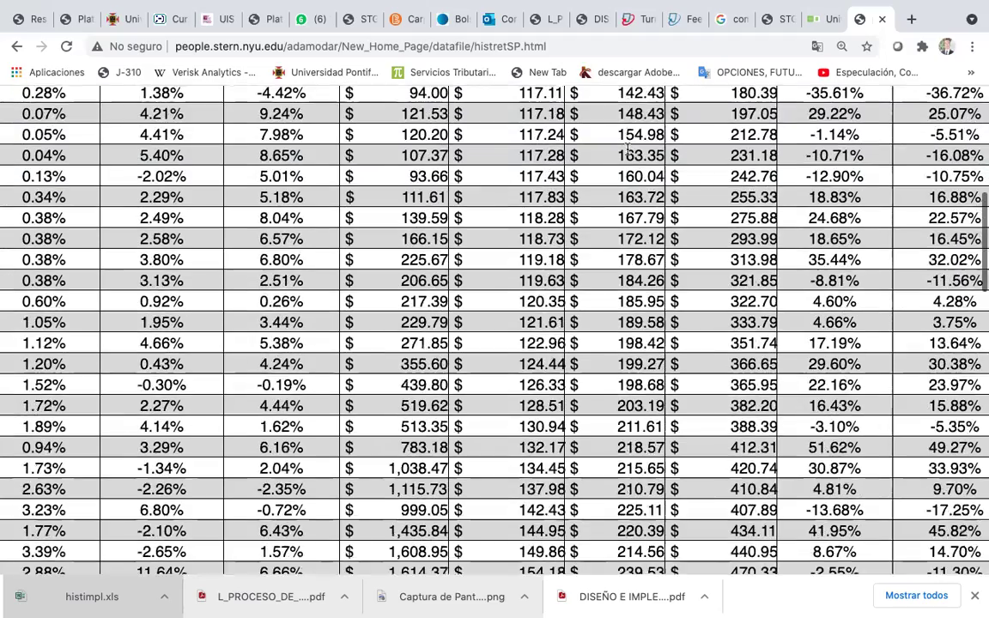
pyautogui.scroll(-8, 628, 150)
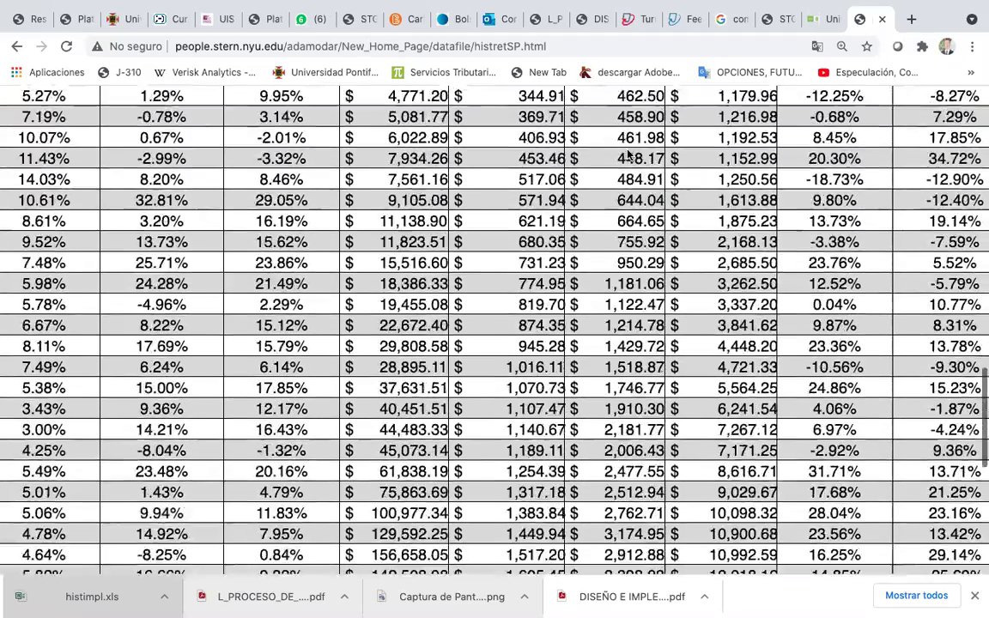
pyautogui.scroll(15, 627, 147)
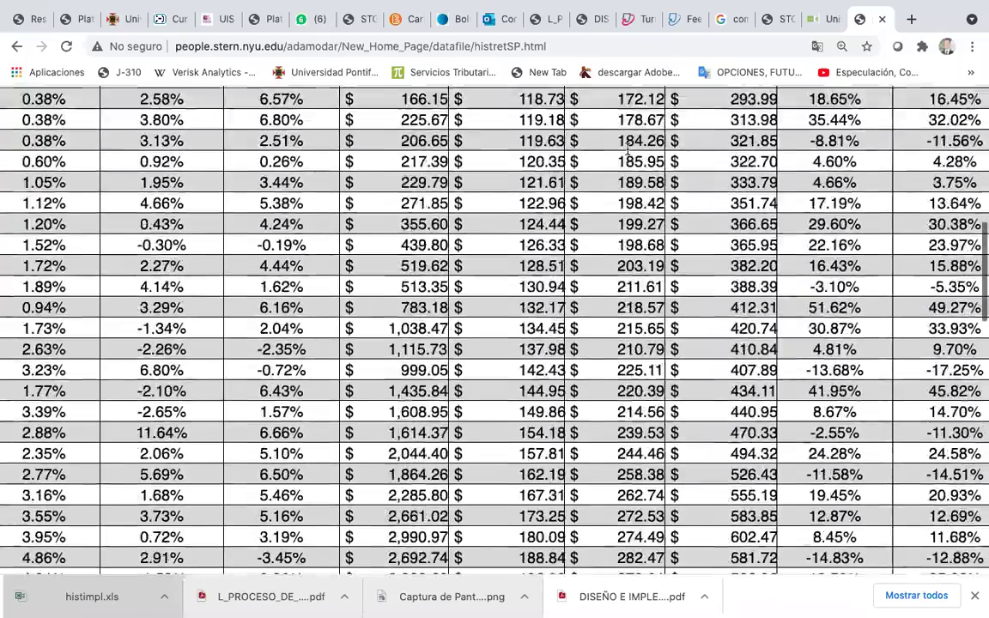
pyautogui.scroll(-12, 411, 361)
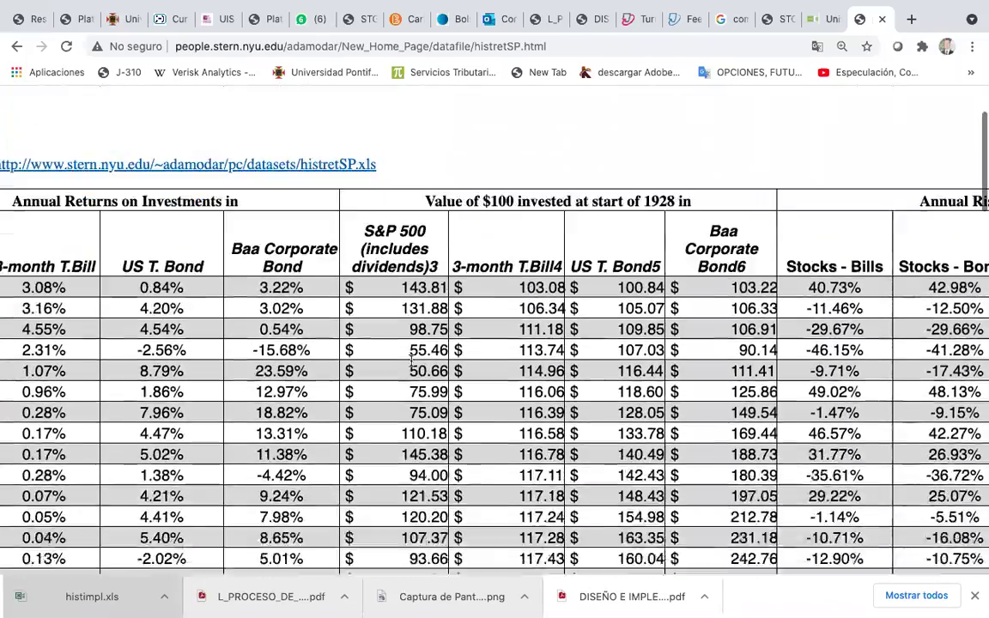
pyautogui.scroll(-7, 412, 361)
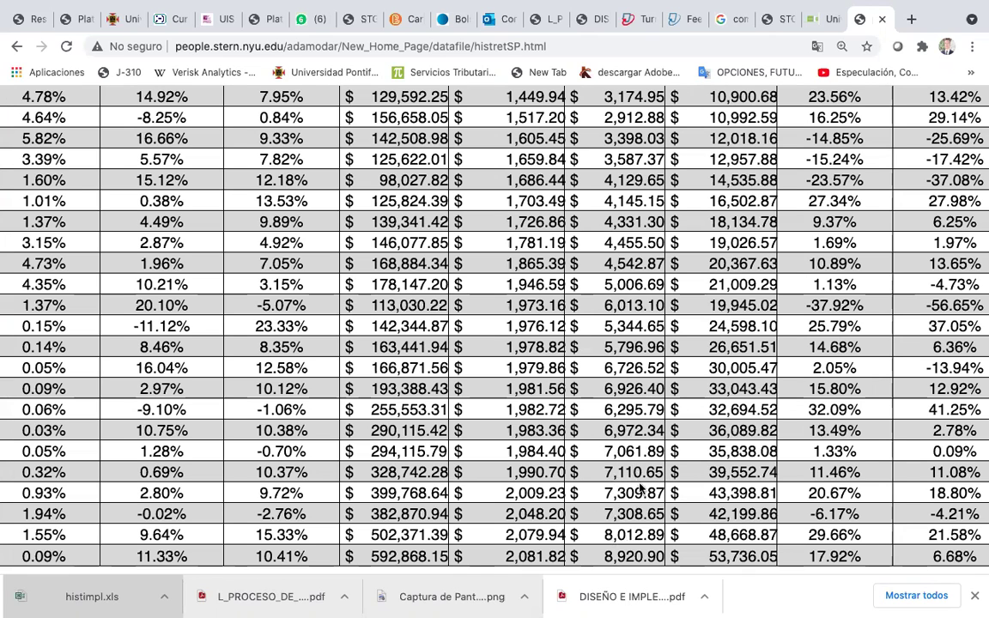
pyautogui.hscroll(-3, 379, 451)
pyautogui.hscroll(-3, 379, 451)
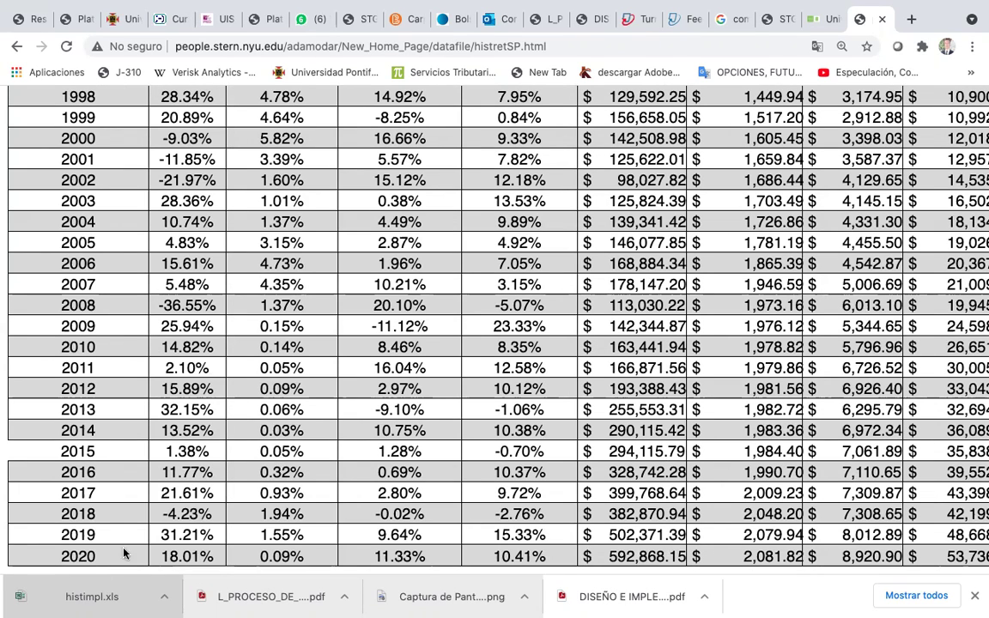
pyautogui.hscroll(3, 518, 512)
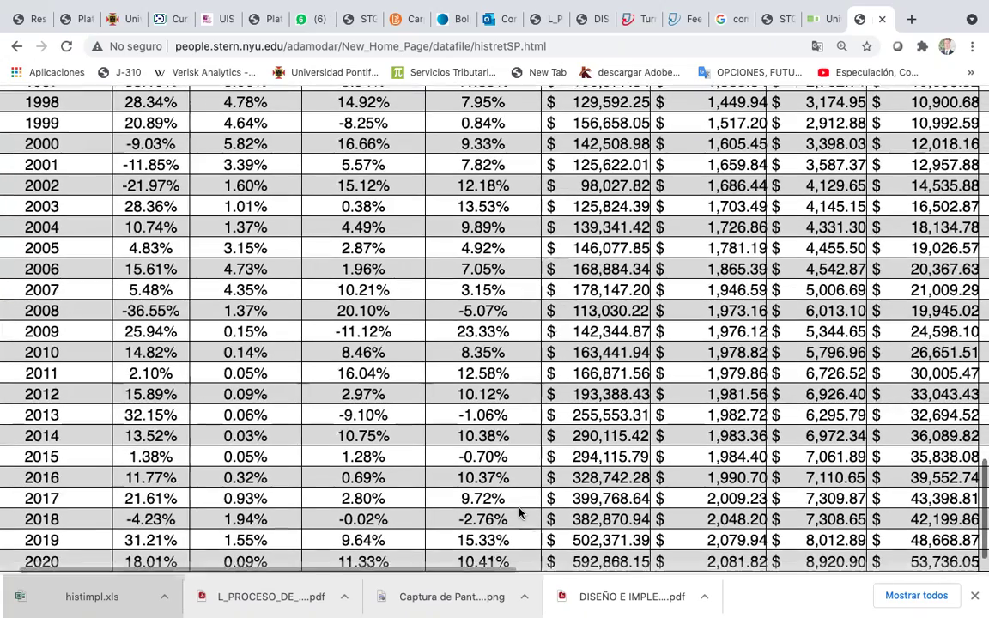
pyautogui.scroll(-1, 518, 513)
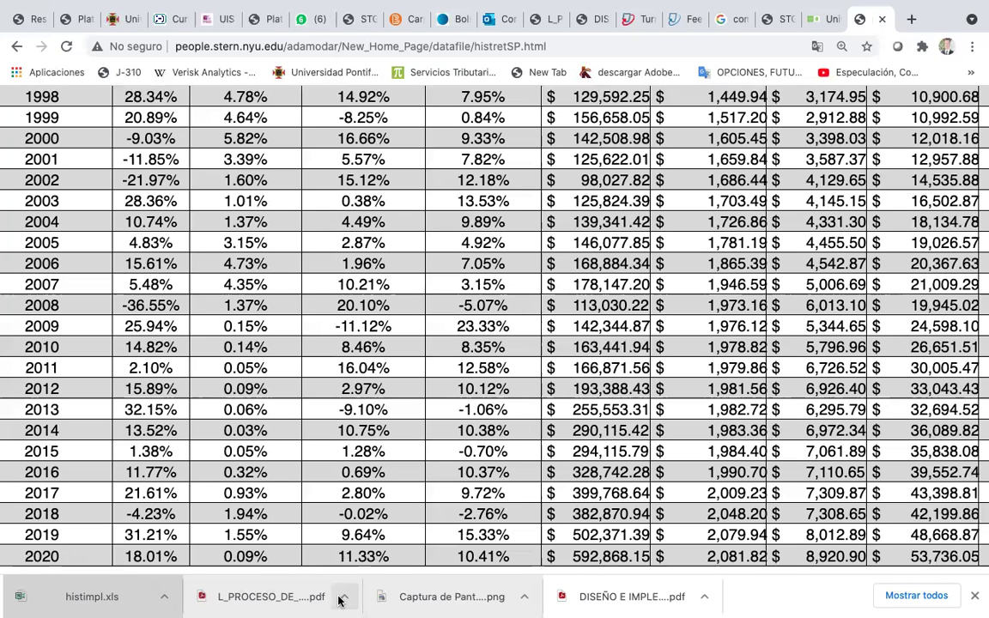
# Switch to Excel and close histimpl.xls to return to the EVA - SÁBADO workbook
pyautogui.press('F4')
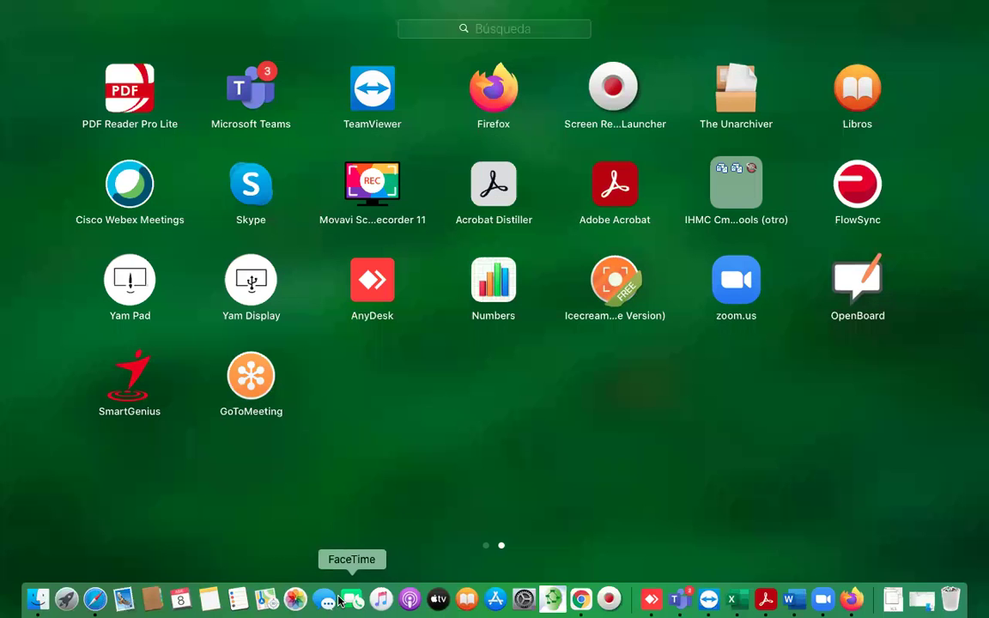
pyautogui.click(736, 600)
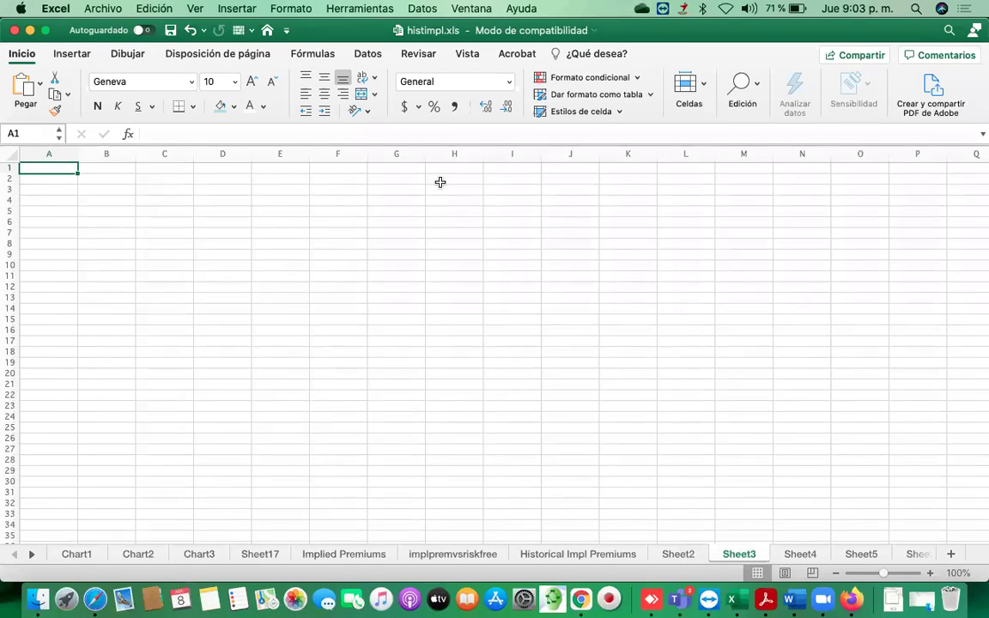
pyautogui.click(731, 600)
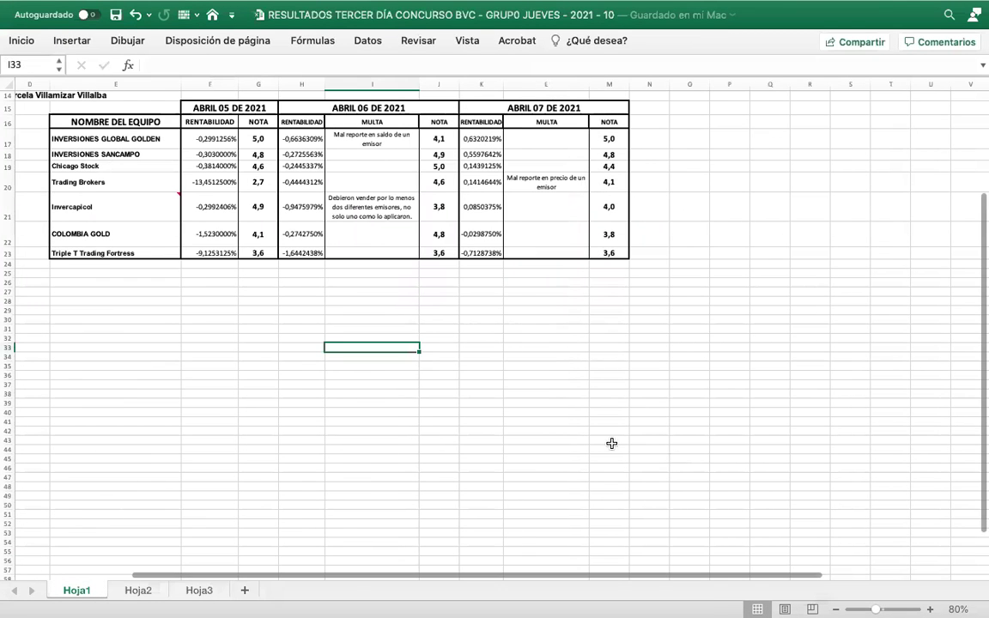
pyautogui.press('F4')
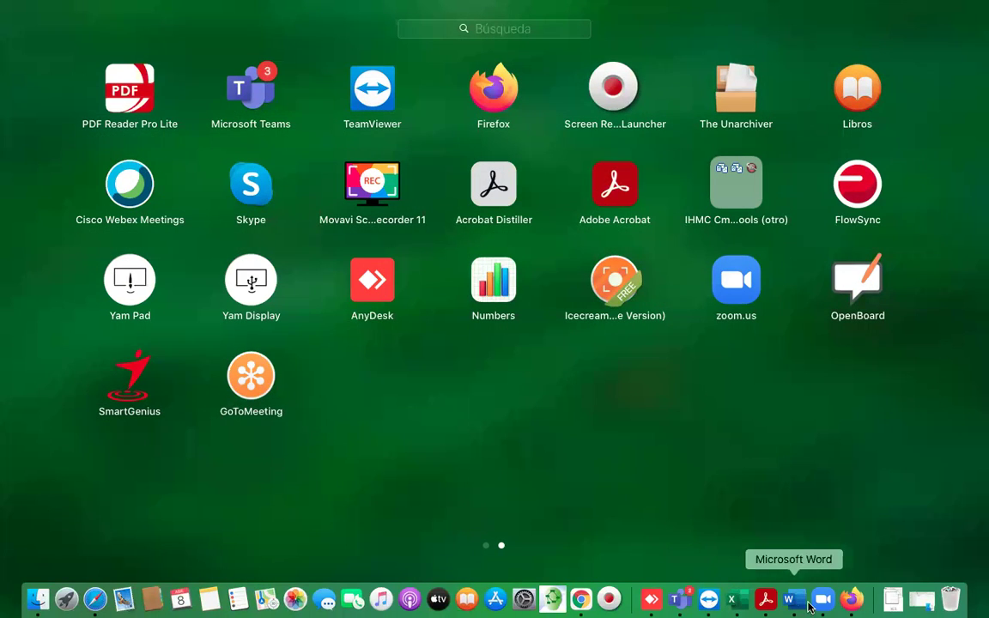
pyautogui.click(742, 599)
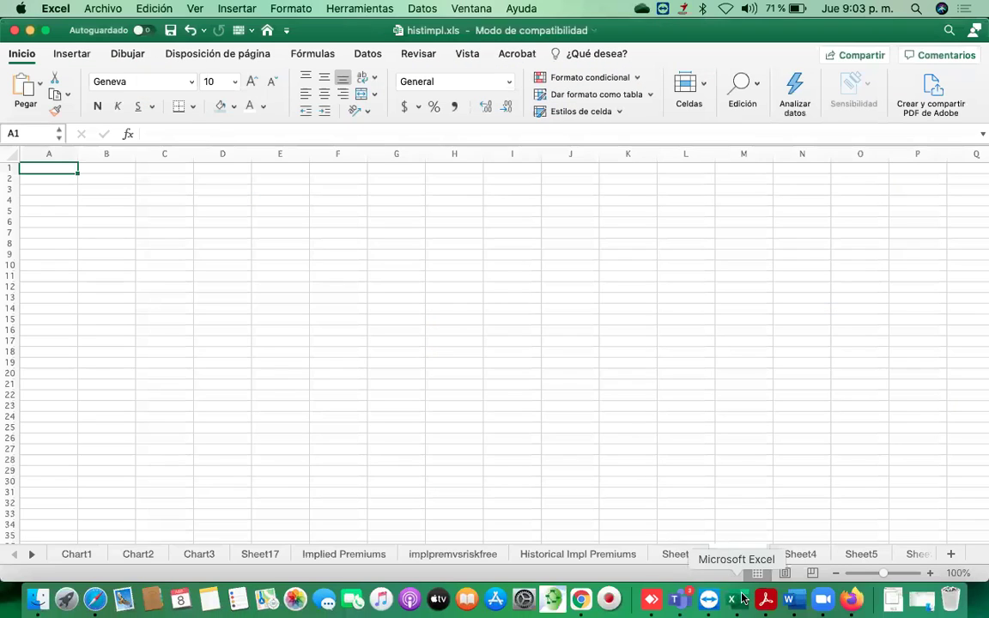
pyautogui.click(14, 32)
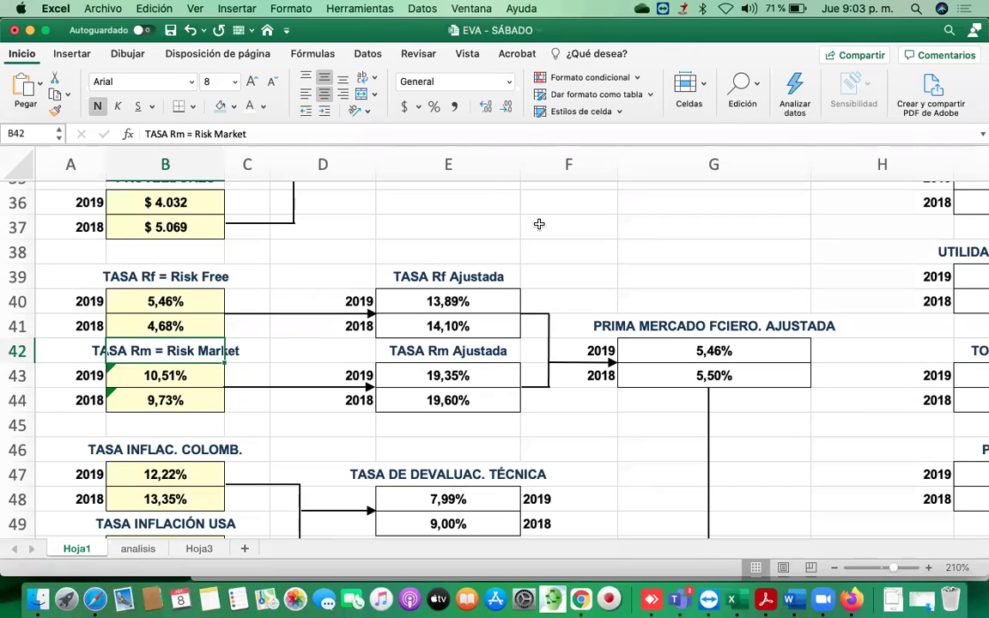
# Enter the year 2020 in cell E36 of Hoja1, above the adjusted Rf rate block
pyautogui.click(566, 223)
pyautogui.click(479, 202)
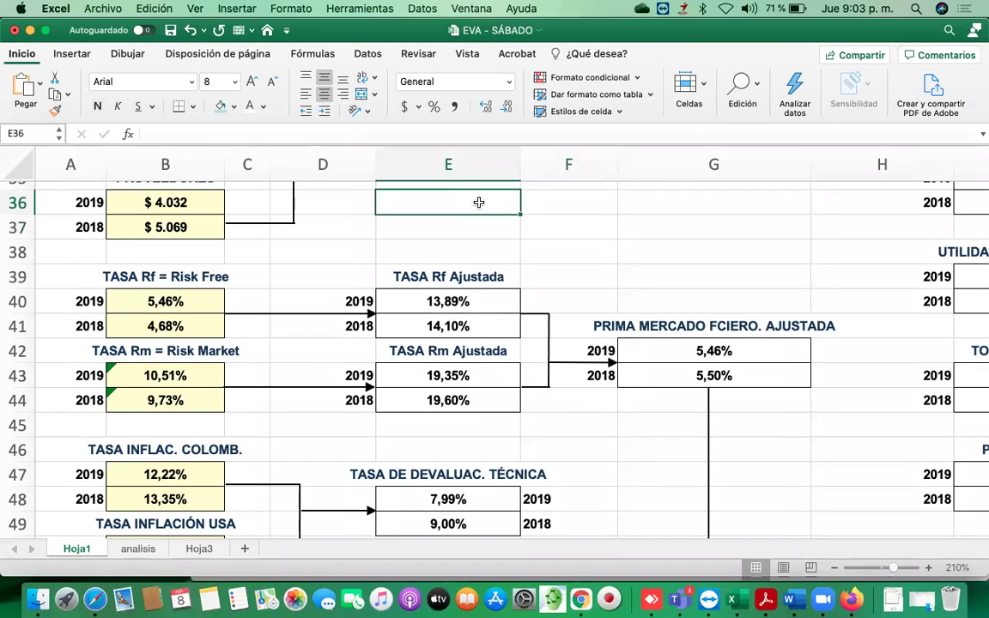
pyautogui.write('2020')
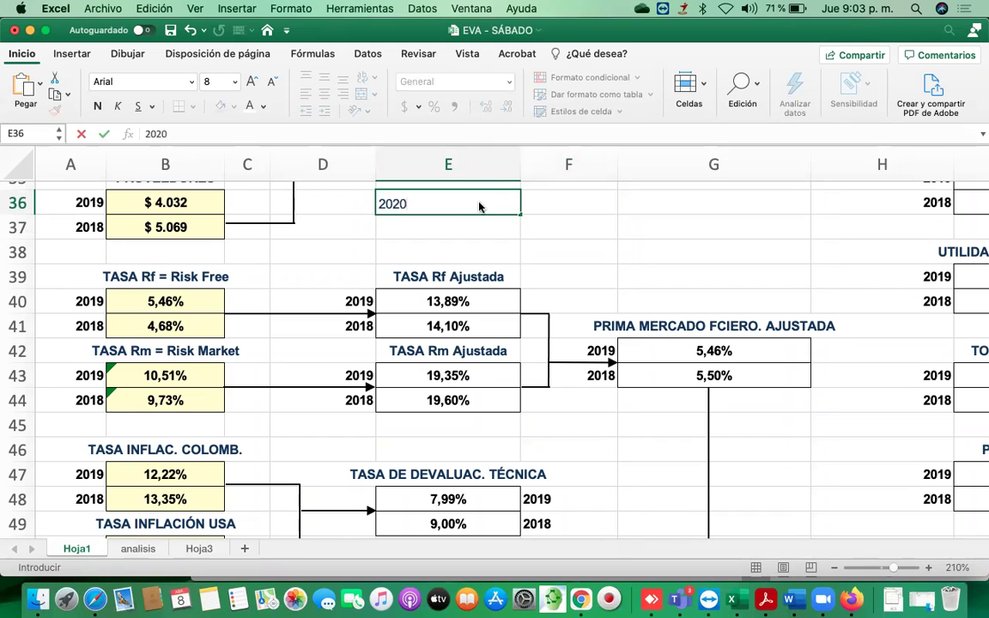
pyautogui.press('Return')
pyautogui.press('Up')
# Enter the 2020 S&P 500 investment value 592868,15 in cell F36, next to the year
pyautogui.press('Right')
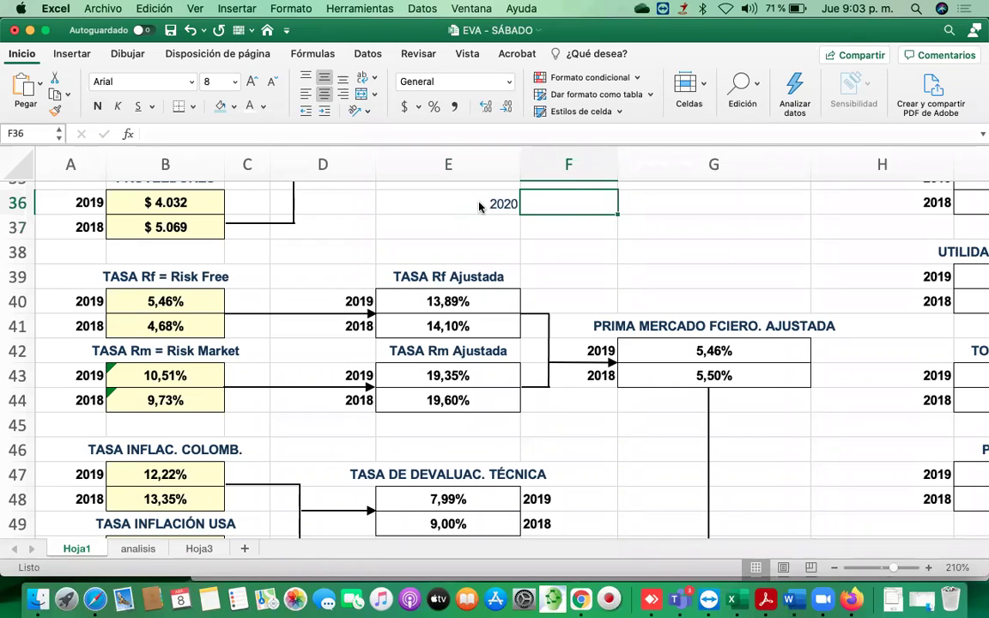
pyautogui.write('5')
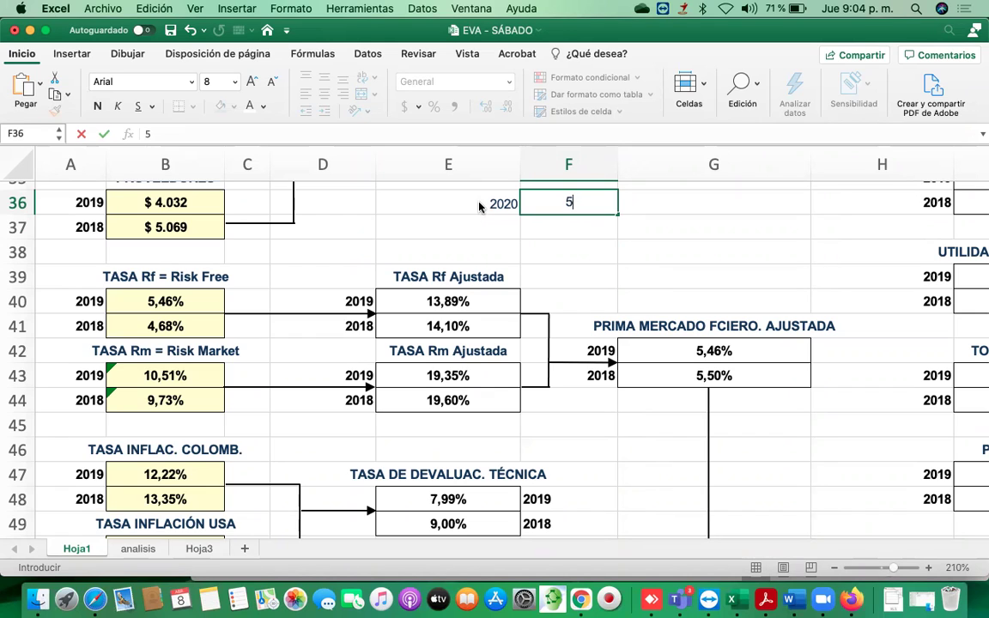
pyautogui.write('9288')
pyautogui.press('BackSpace')
pyautogui.write('6')
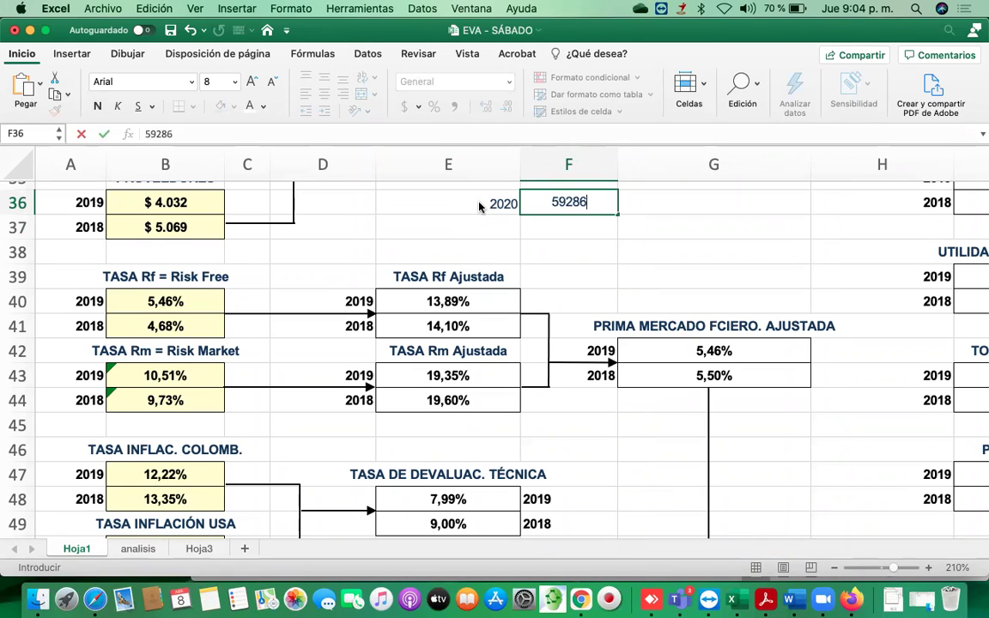
pyautogui.write('8,15')
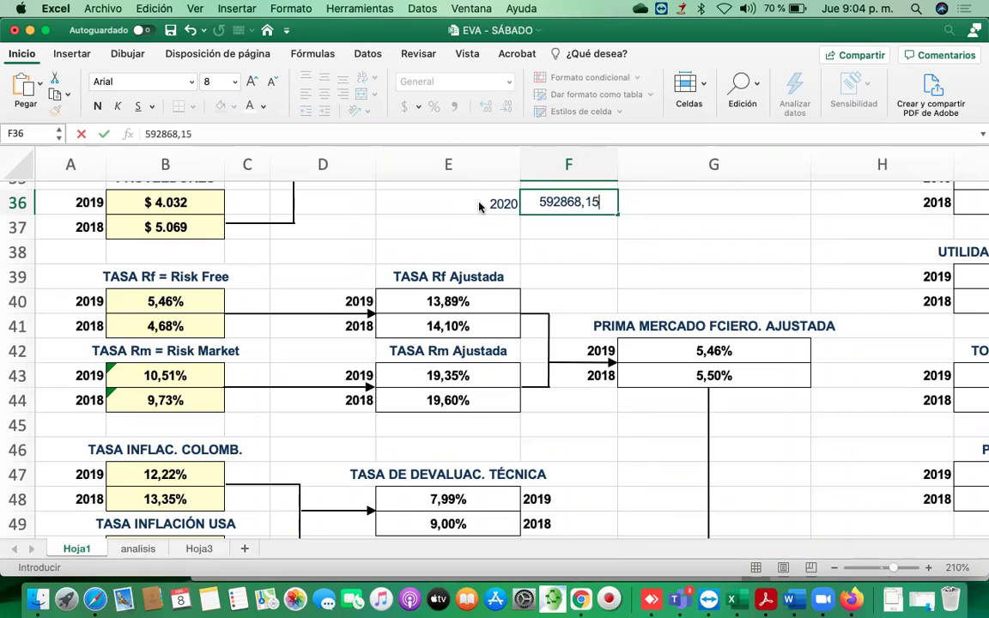
pyautogui.press('Return')
# Enter the year 2015 in cell E37 and its S&P 500 investment value 294115,79 in F37
pyautogui.press('Left')
pyautogui.write('2015')
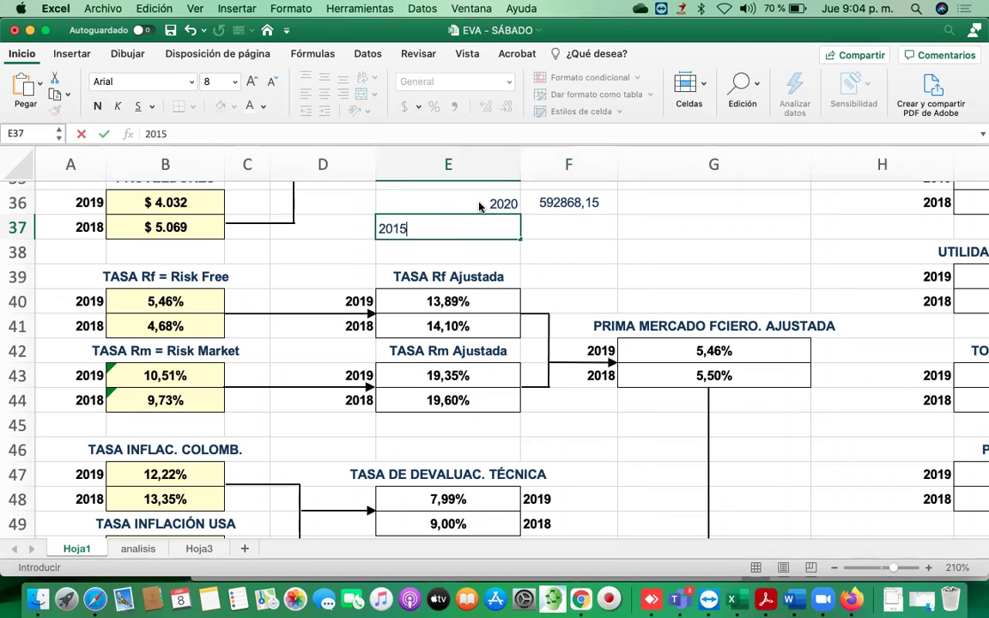
pyautogui.press('Return')
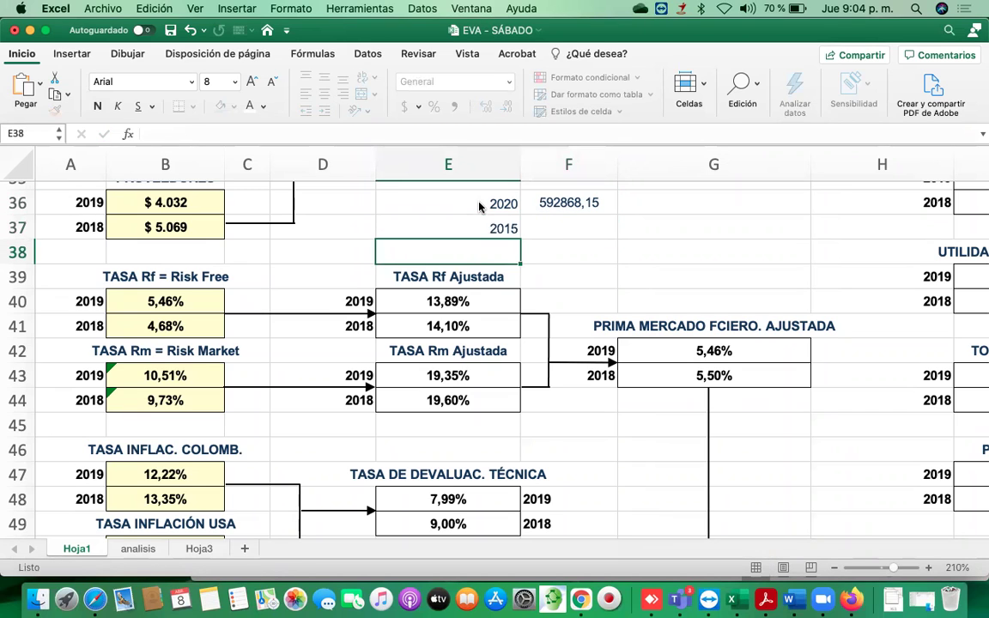
pyautogui.press('Up')
pyautogui.press('Right')
pyautogui.write('295')
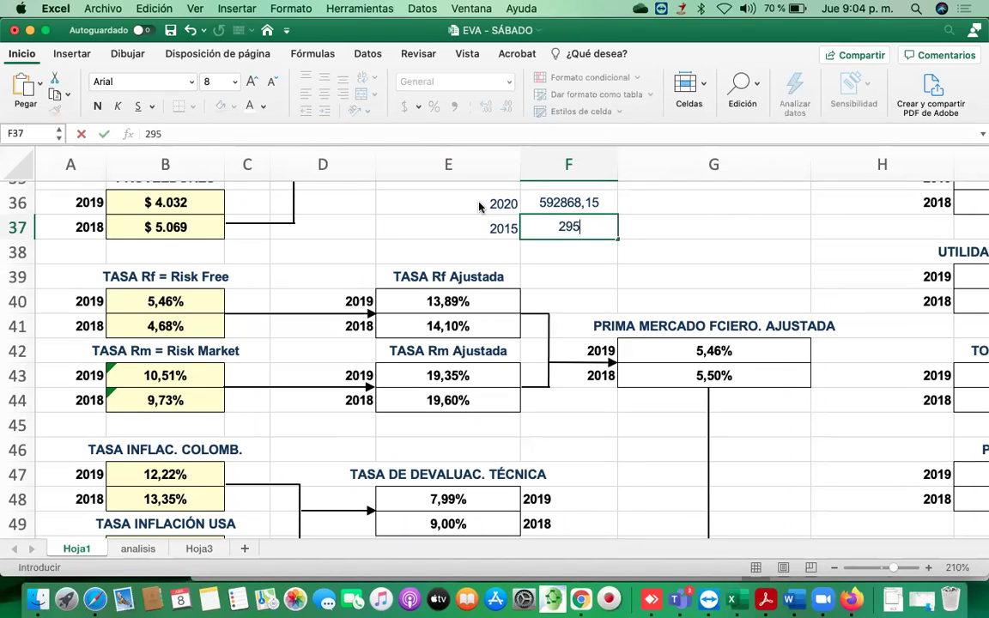
pyautogui.press('BackSpace')
pyautogui.write('4115')
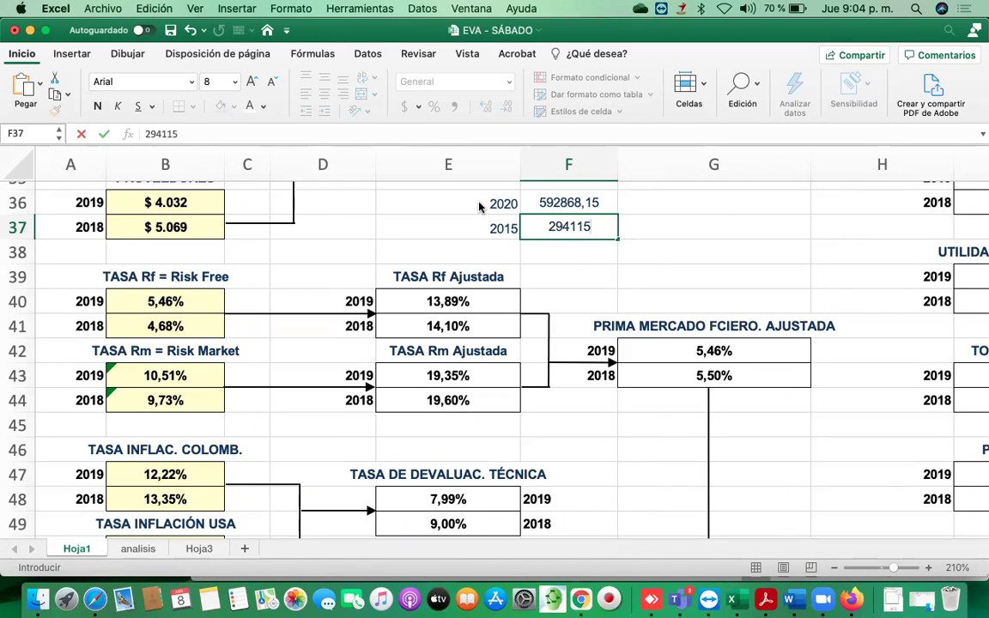
pyautogui.write(',79')
pyautogui.press('Return')
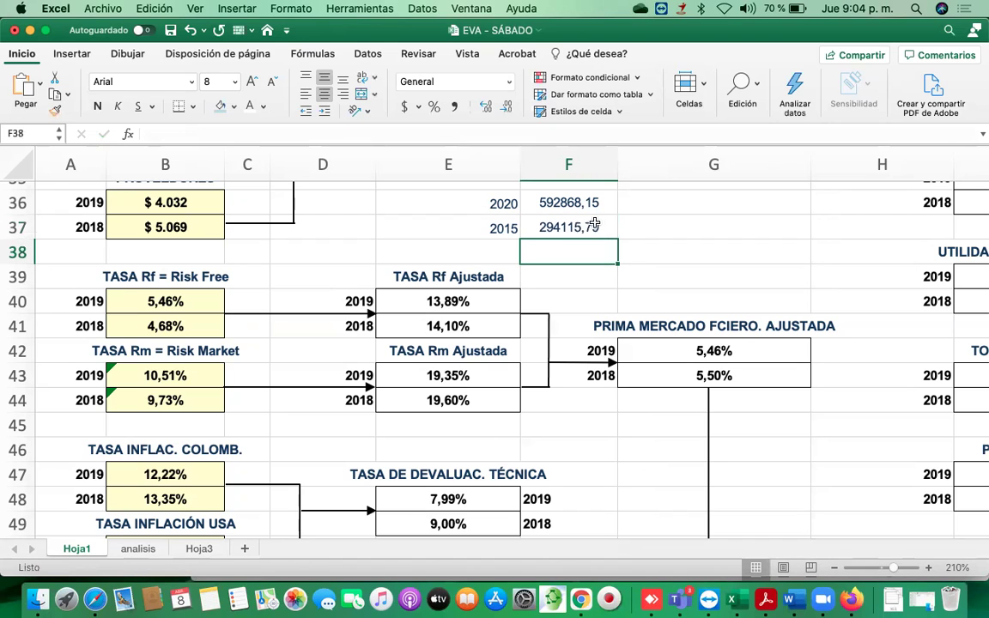
# Format the investment values in F36:F37 as accounting currency with two decimal places
pyautogui.click(569, 204)
pyautogui.moveTo(568, 204); pyautogui.dragTo(568, 227)
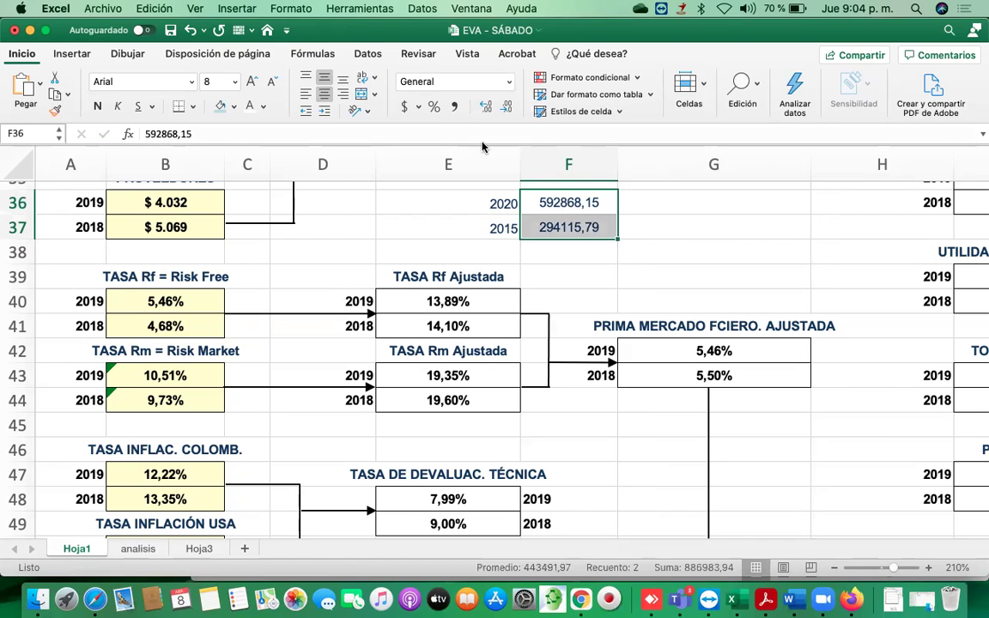
pyautogui.click(407, 105)
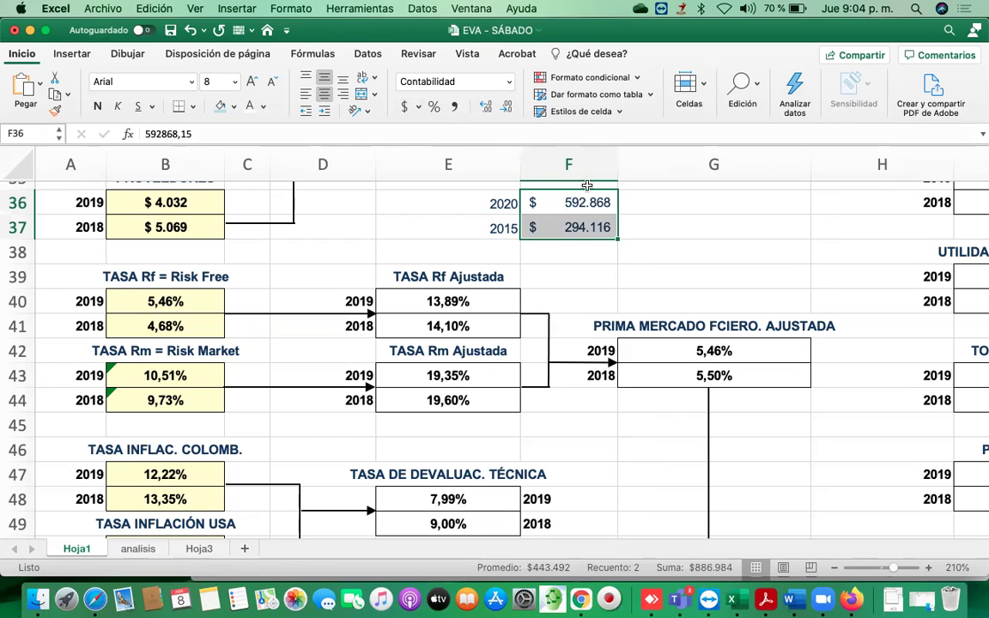
pyautogui.click(486, 105)
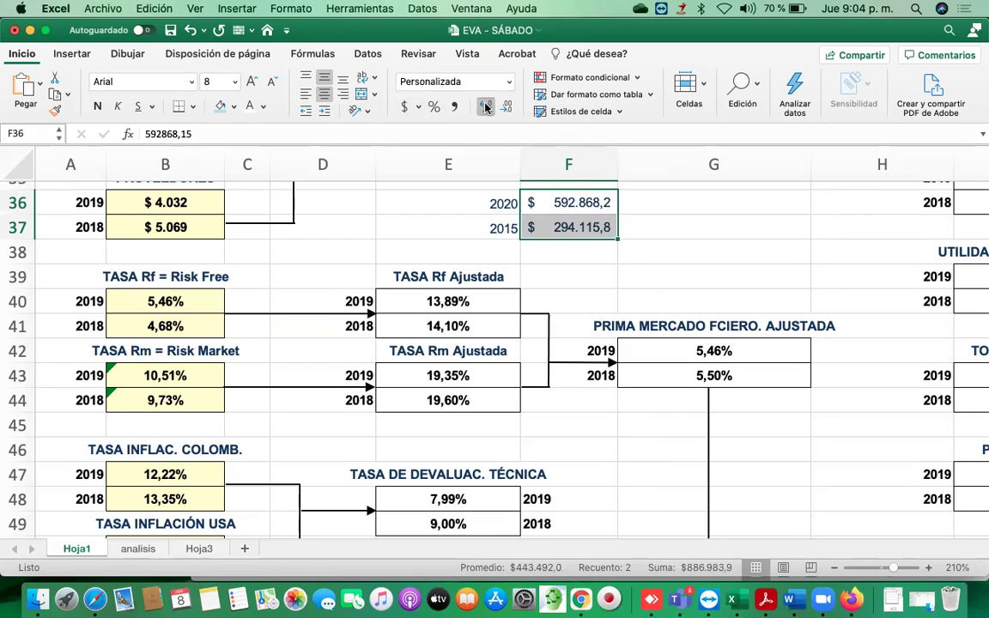
pyautogui.click(486, 105)
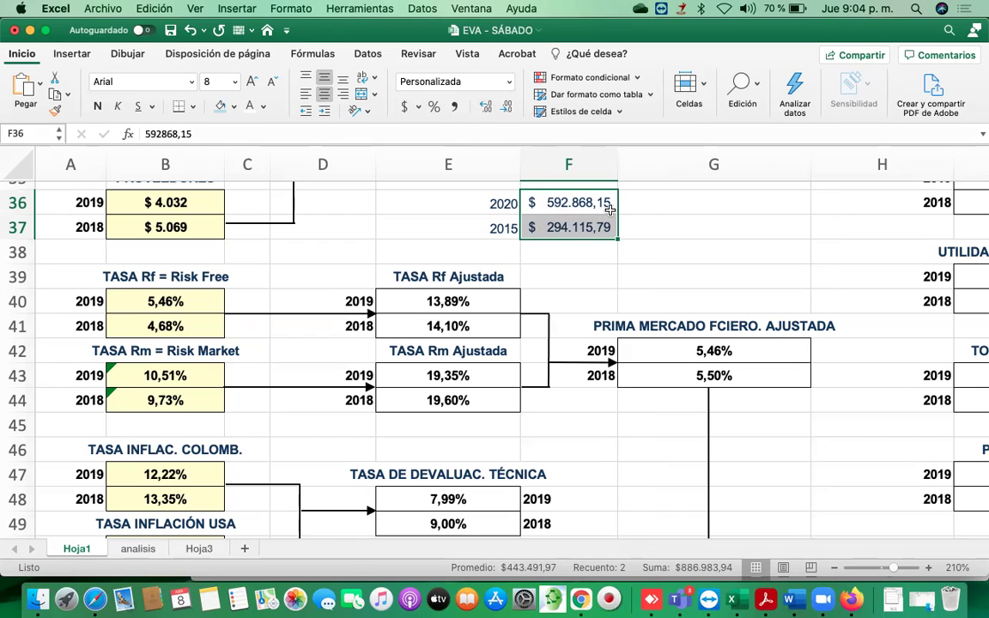
# Enter the formula =(F36/F37)^(1/5) in cell G37, beside the 2015 investment value
pyautogui.click(670, 225)
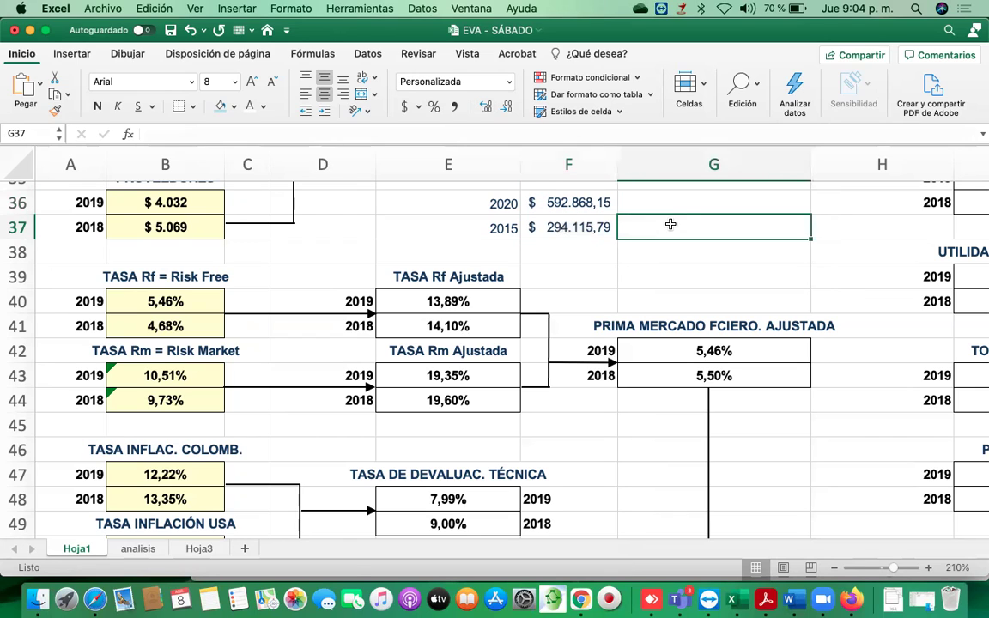
pyautogui.write('=')
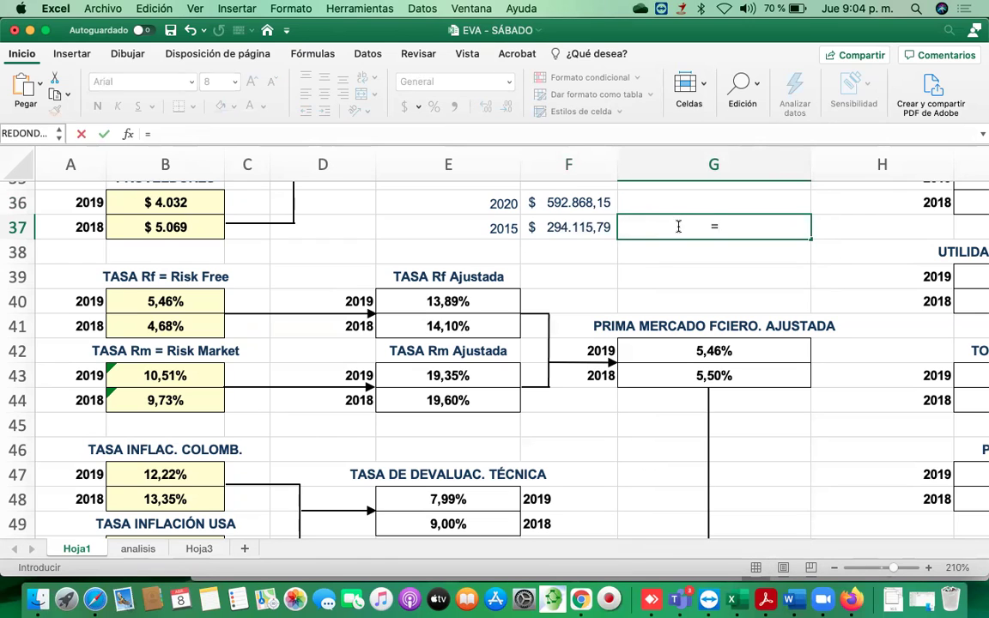
pyautogui.write('(')
pyautogui.click(572, 202)
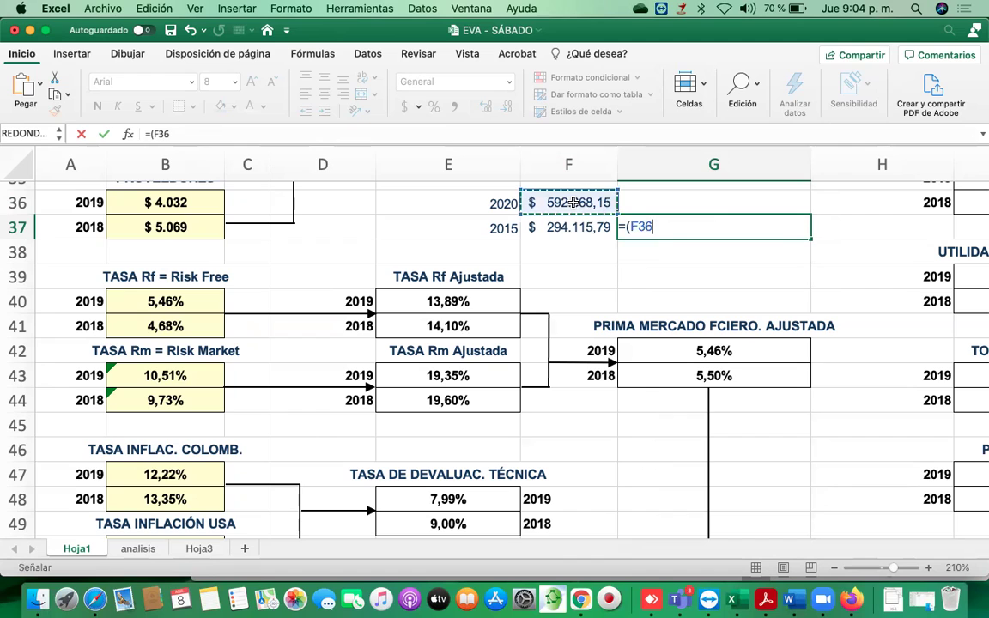
pyautogui.write('/')
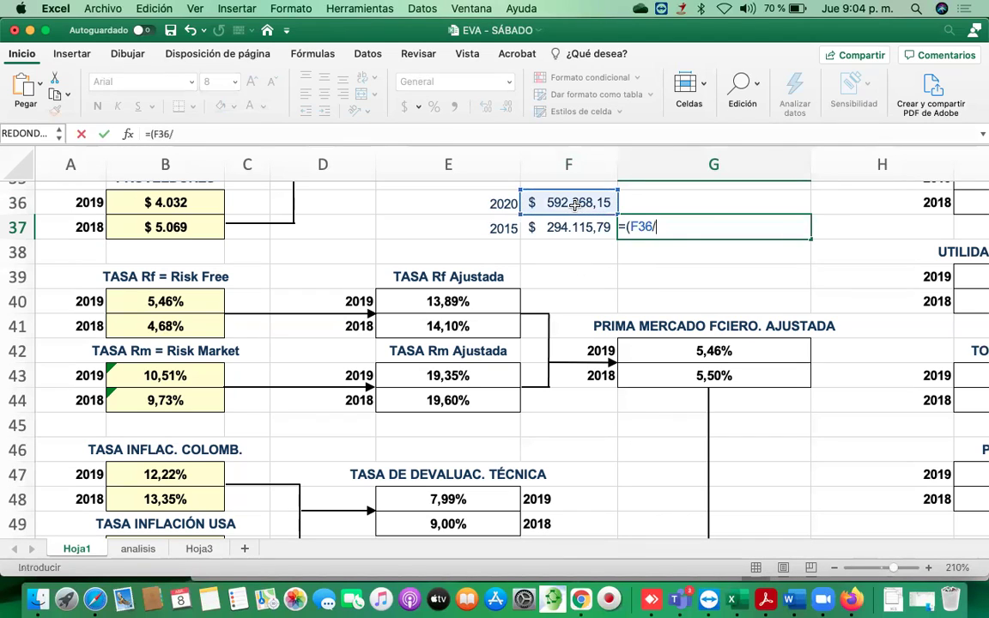
pyautogui.click(569, 227)
pyautogui.write(')')
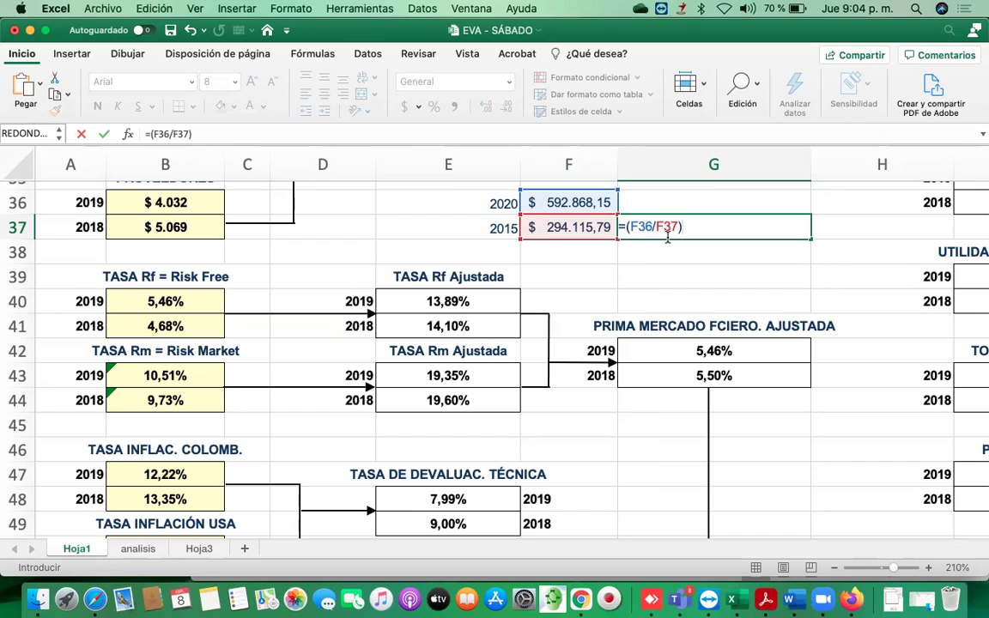
pyautogui.write('^(1/5)')
pyautogui.press('Return')
# Subtract 1 in the G37 formula so that it reads =(F36/F37)^(1/5)-1
pyautogui.click(686, 227)
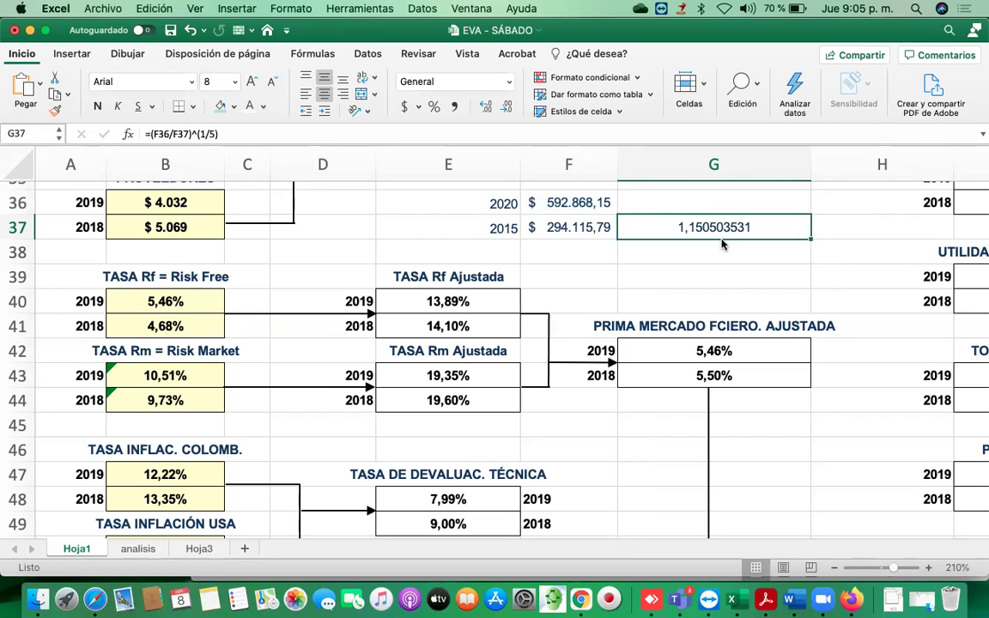
pyautogui.click(352, 134)
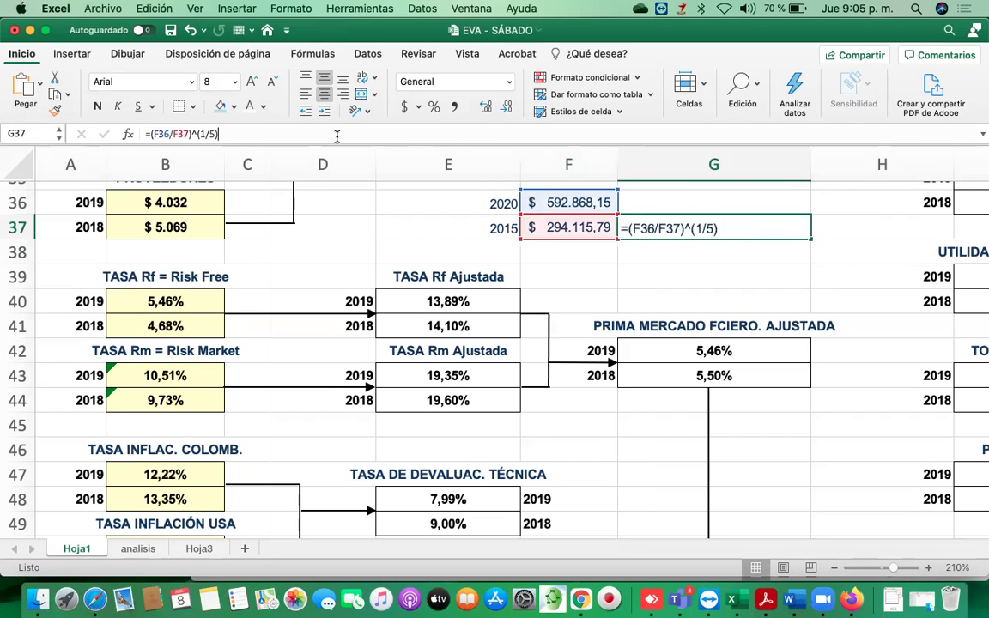
pyautogui.write('-1')
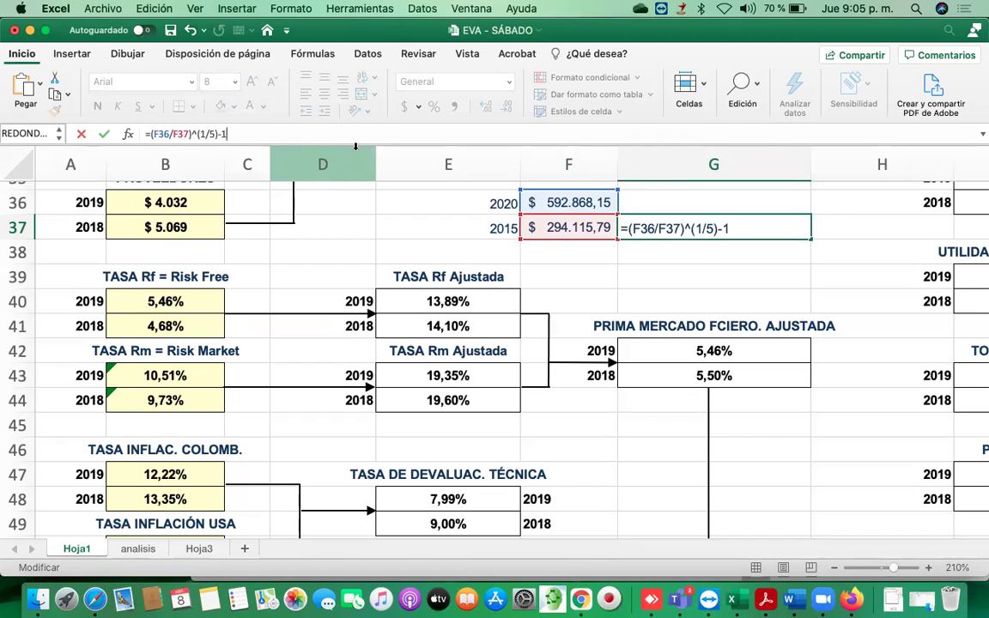
pyautogui.press('Return')
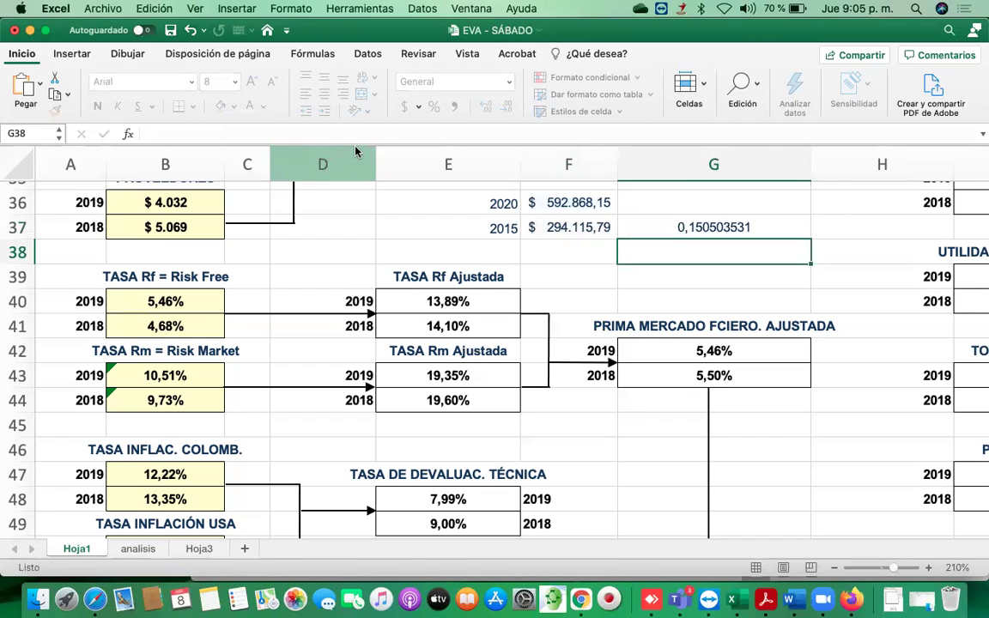
pyautogui.press('Up')
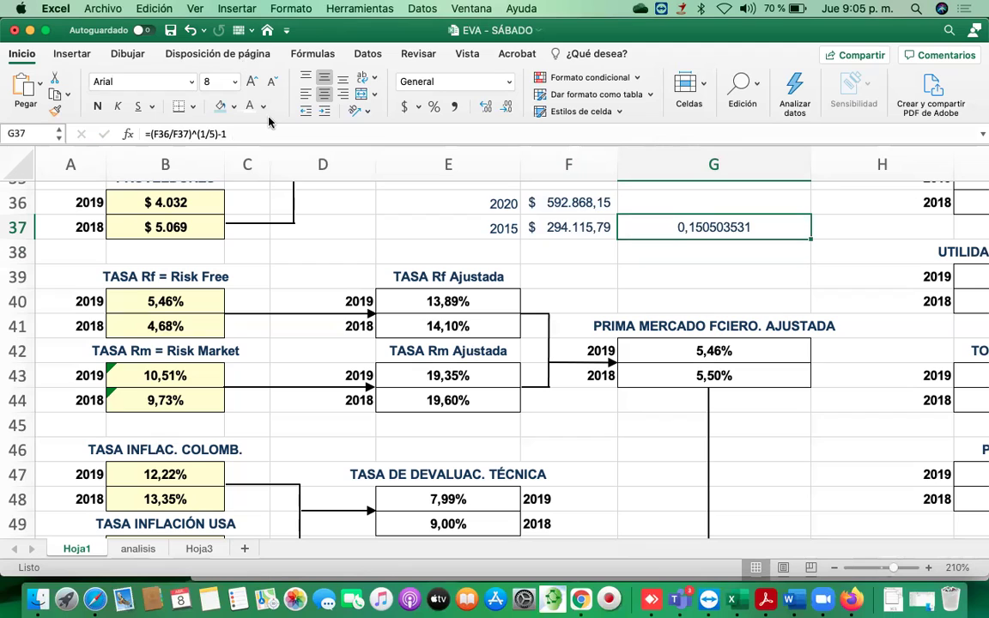
# Review the formula in G37 and format its result as a percentage with two decimal places
pyautogui.doubleClick(650, 227)
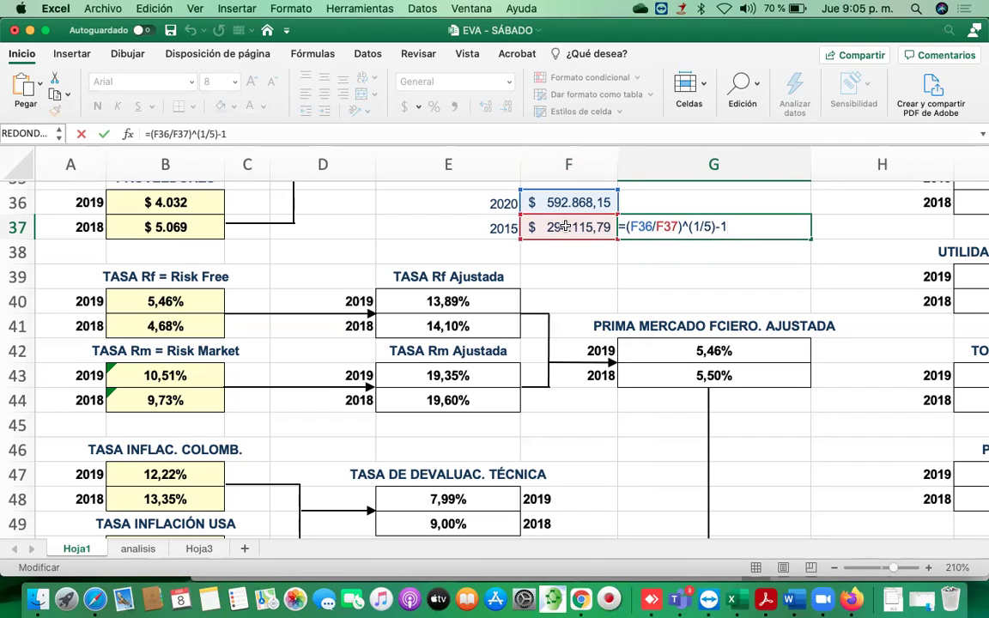
pyautogui.press('Return')
pyautogui.click(643, 226)
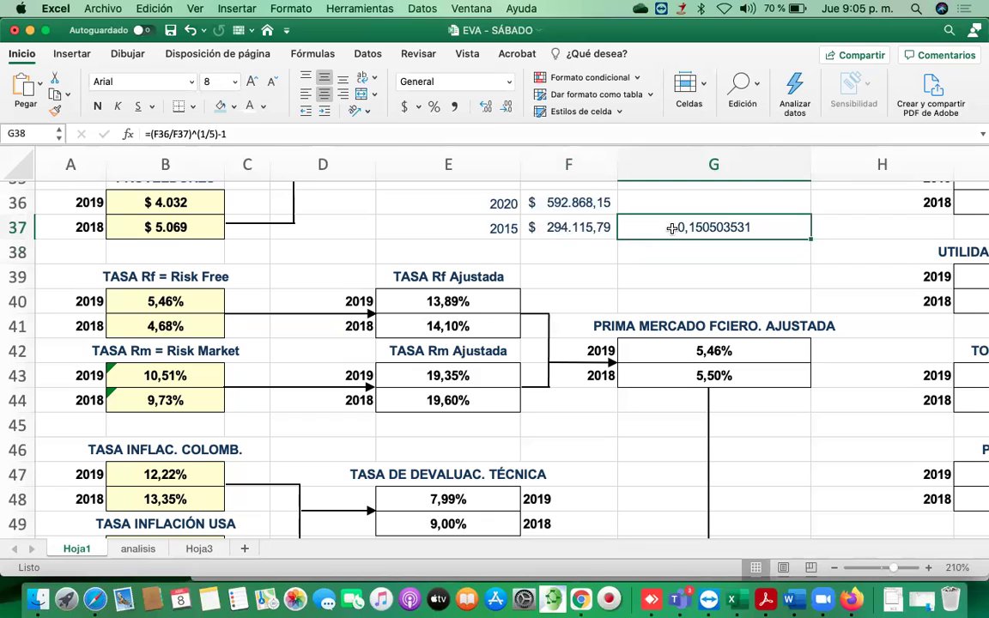
pyautogui.click(433, 107)
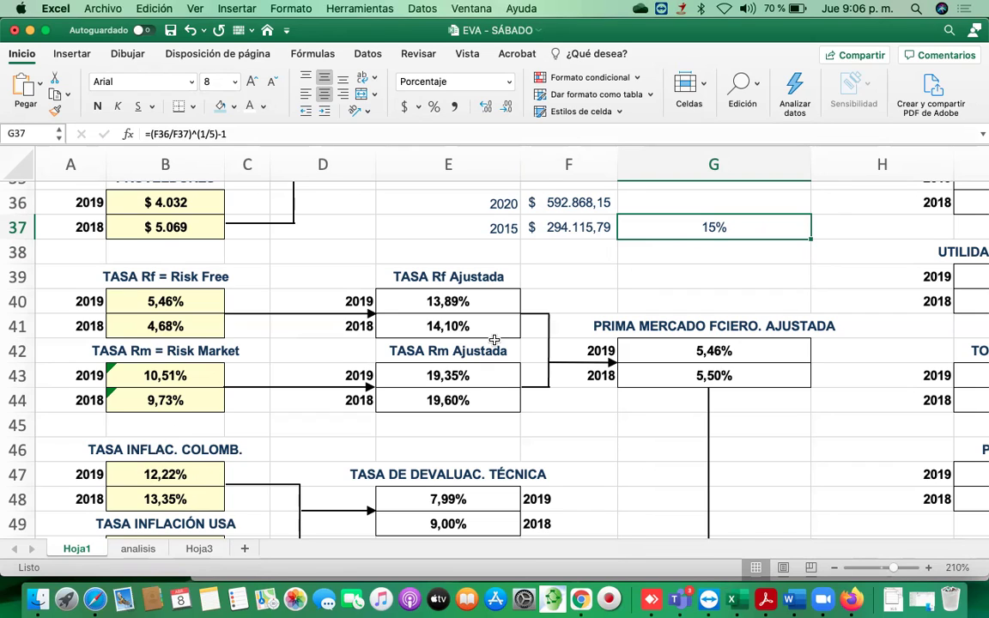
pyautogui.click(487, 110)
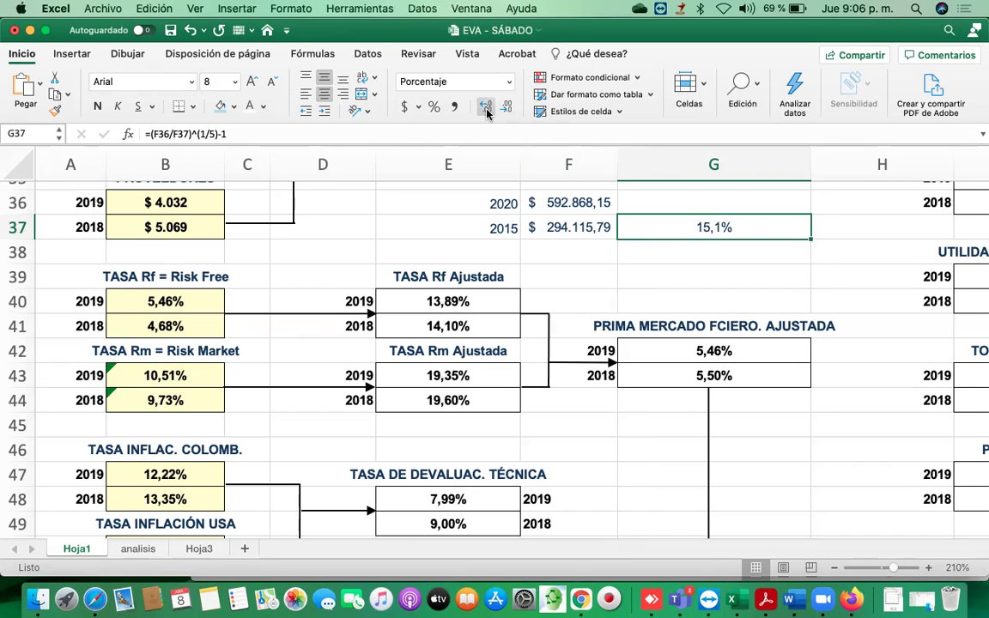
pyautogui.click(486, 108)
pyautogui.click(678, 272)
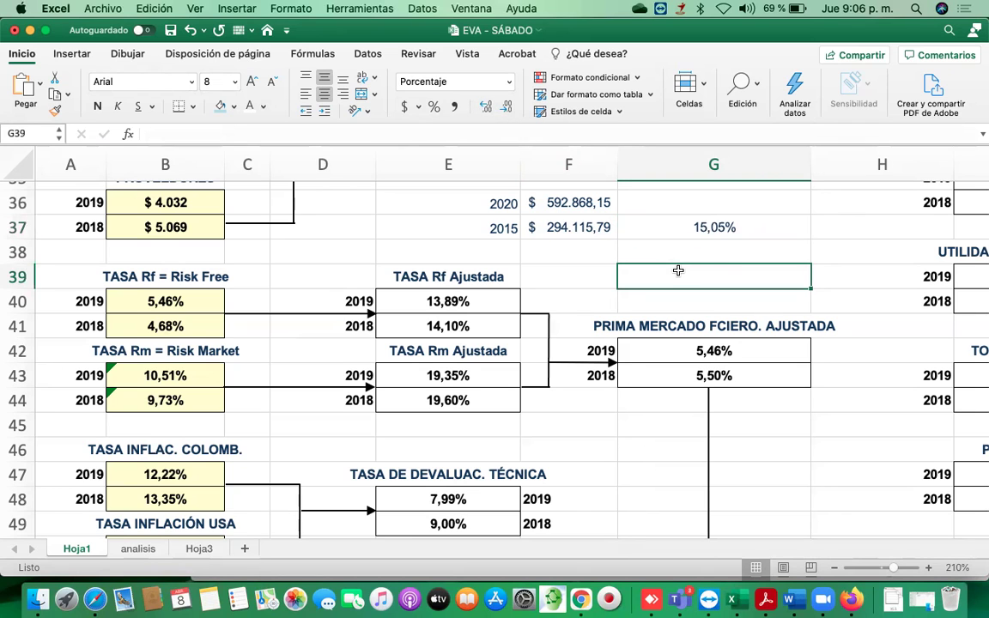
# Examine the 2019 Risk Market rate formula in B43 against the five-year rate in G37 and the Risk Free rate's year reference
pyautogui.scroll(-1, 727, 248)
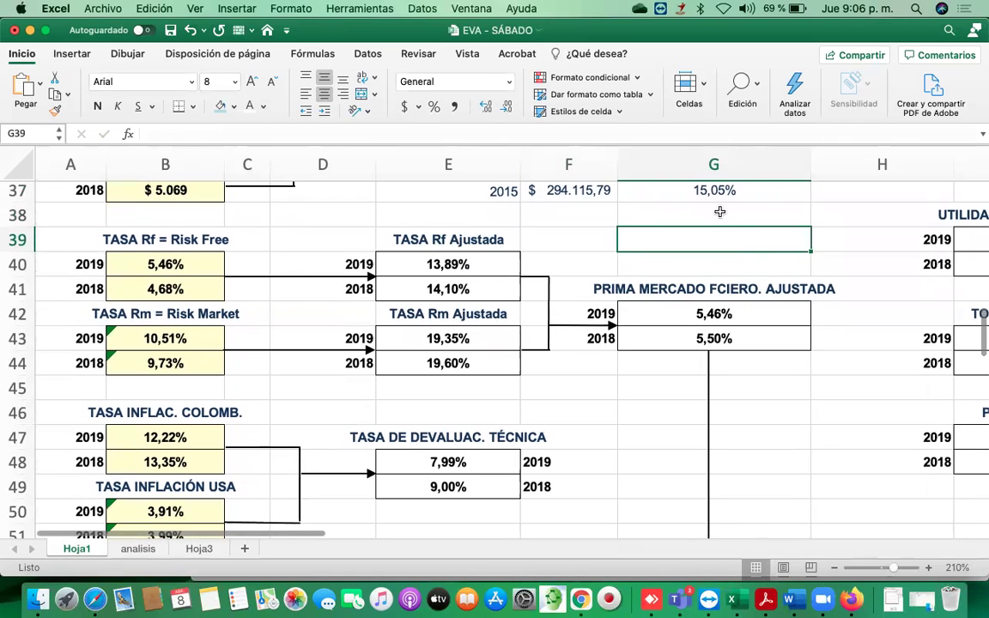
pyautogui.scroll(-3, 715, 202)
pyautogui.scroll(-3, 715, 203)
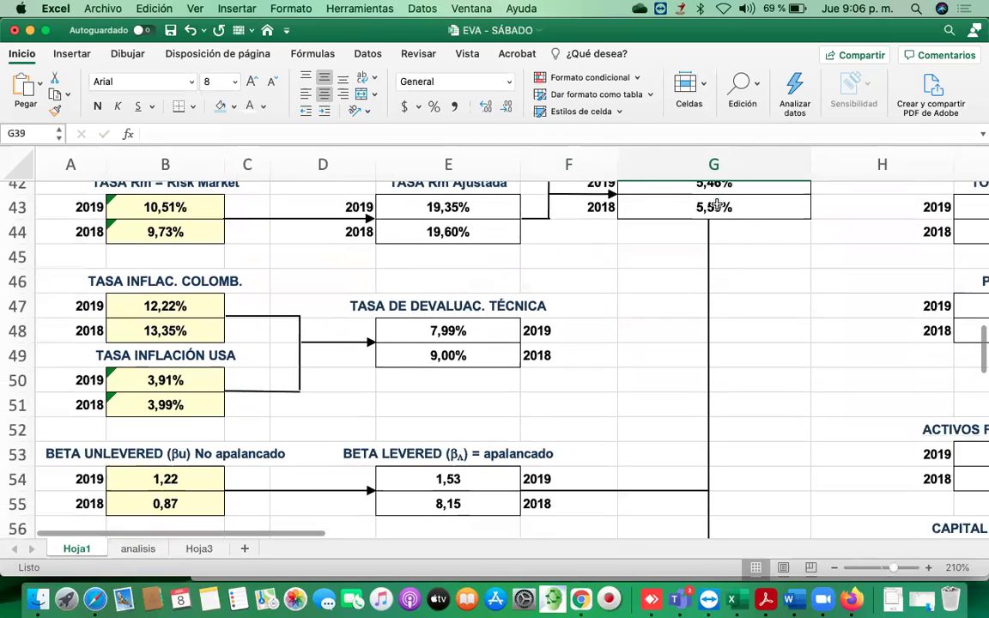
pyautogui.scroll(3, 716, 204)
pyautogui.scroll(3, 716, 204)
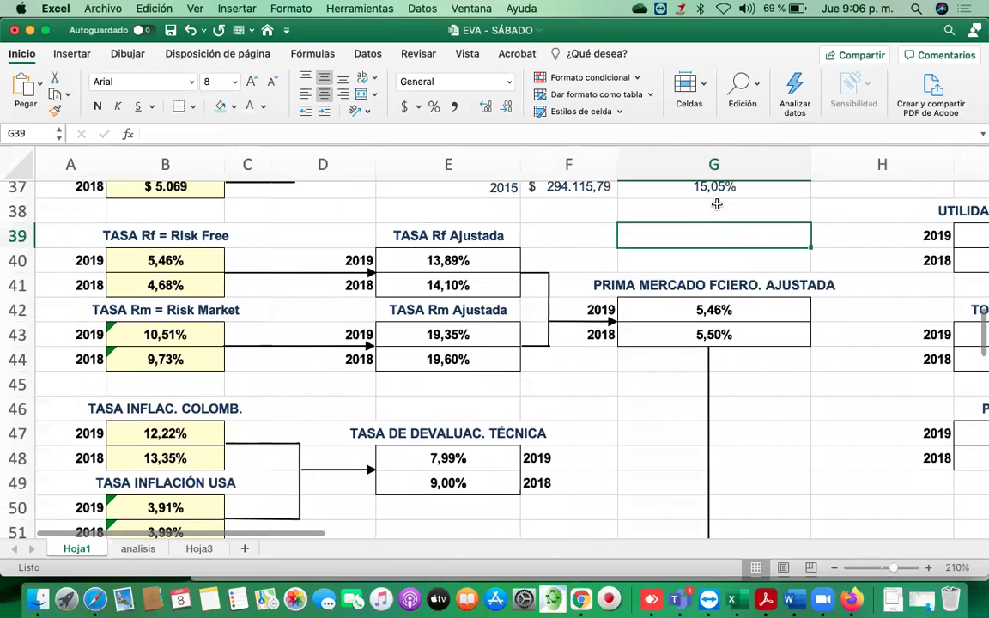
pyautogui.click(85, 270)
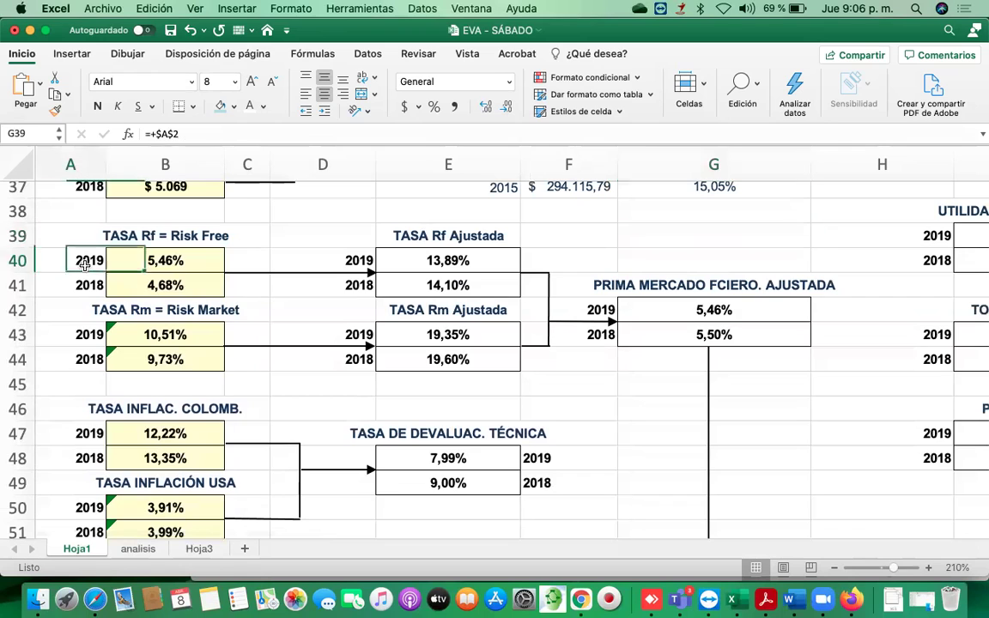
pyautogui.click(152, 339)
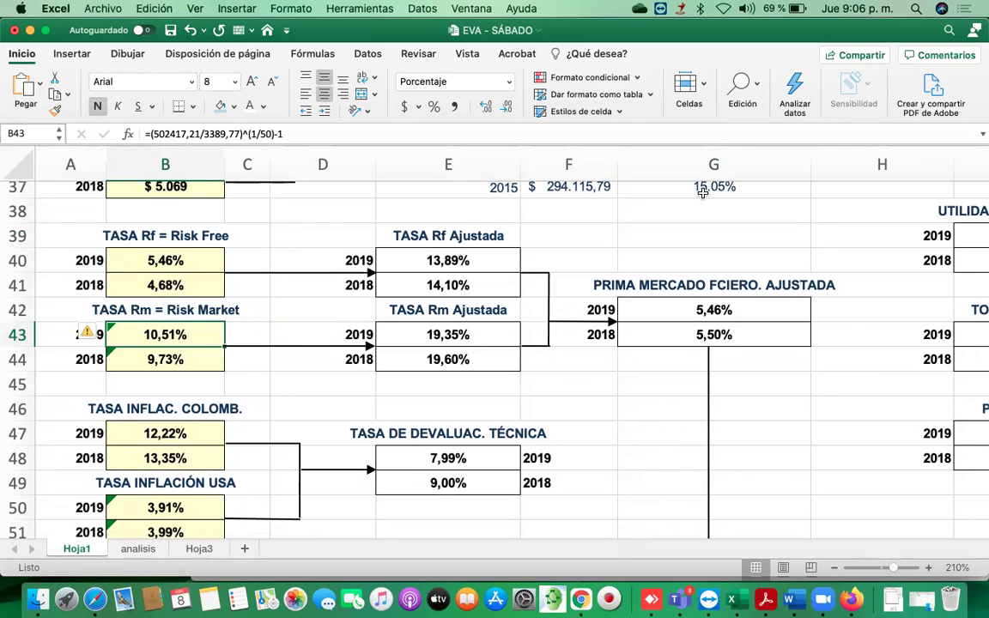
pyautogui.click(642, 181)
pyautogui.click(195, 345)
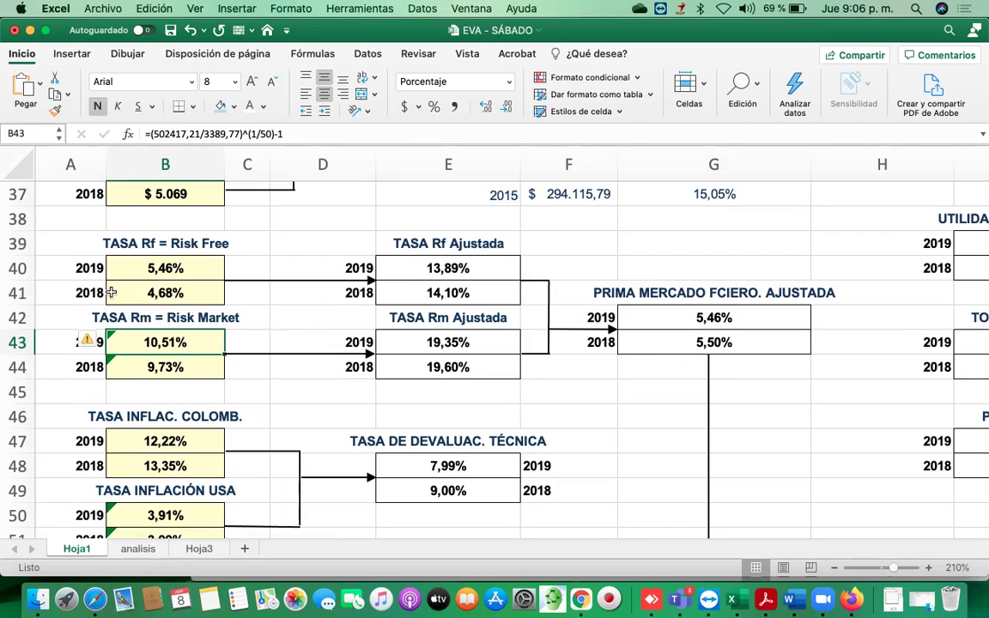
pyautogui.click(90, 267)
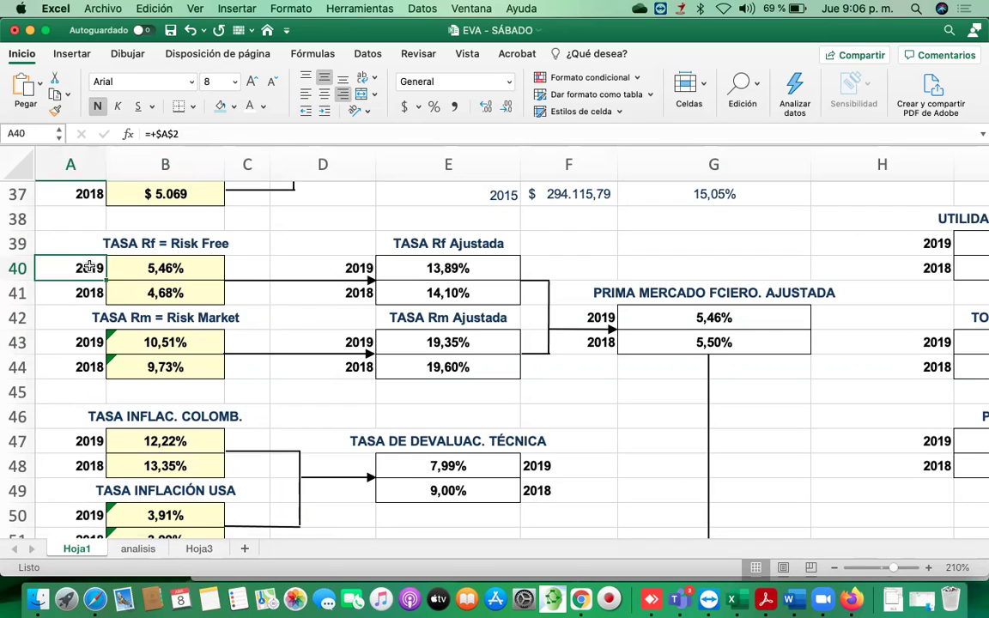
# Switch to Chrome to check the S&P 500 investment values for 2015 to 2020 and return to the EVA workbook in Excel
pyautogui.scroll(1, 395, 258)
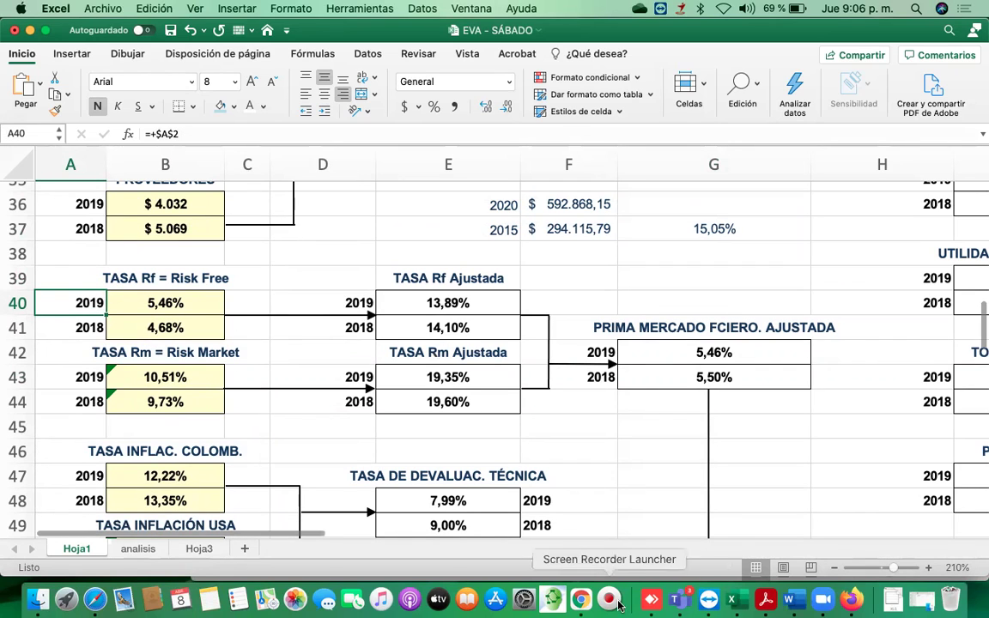
pyautogui.click(582, 601)
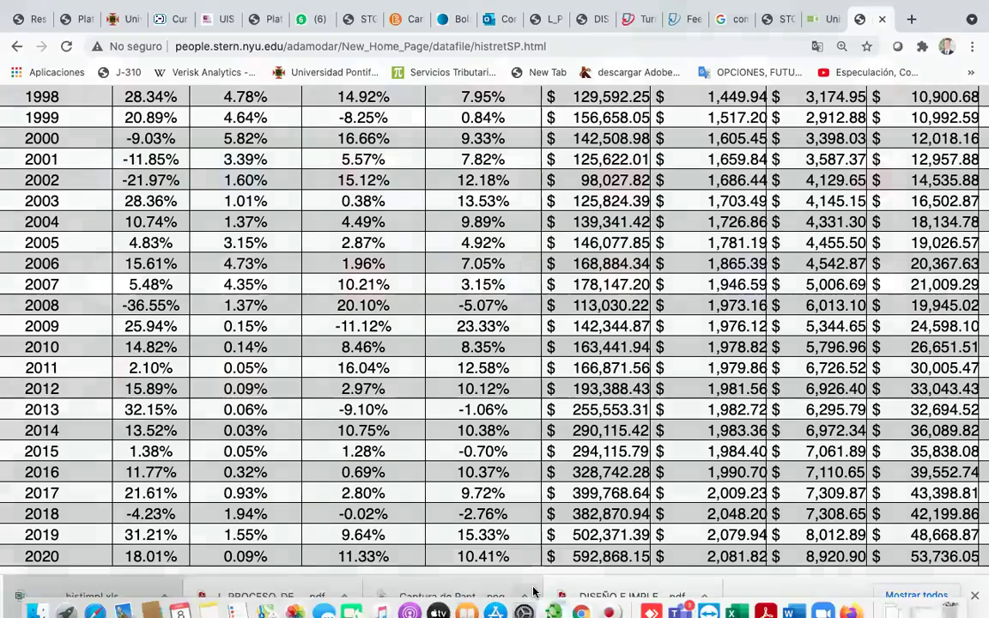
pyautogui.press('F4')
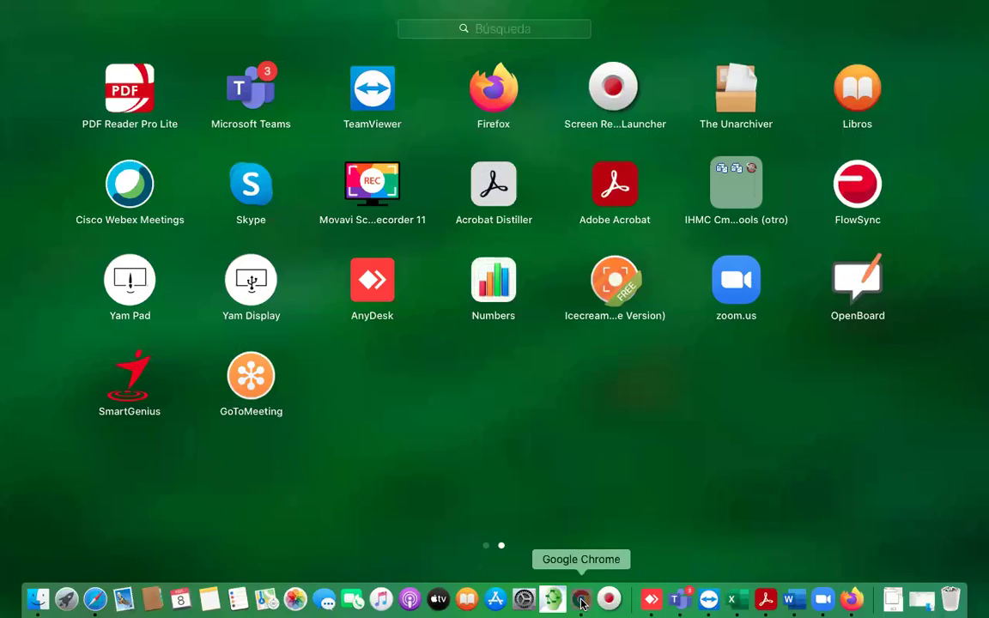
pyautogui.click(582, 604)
pyautogui.press('F4')
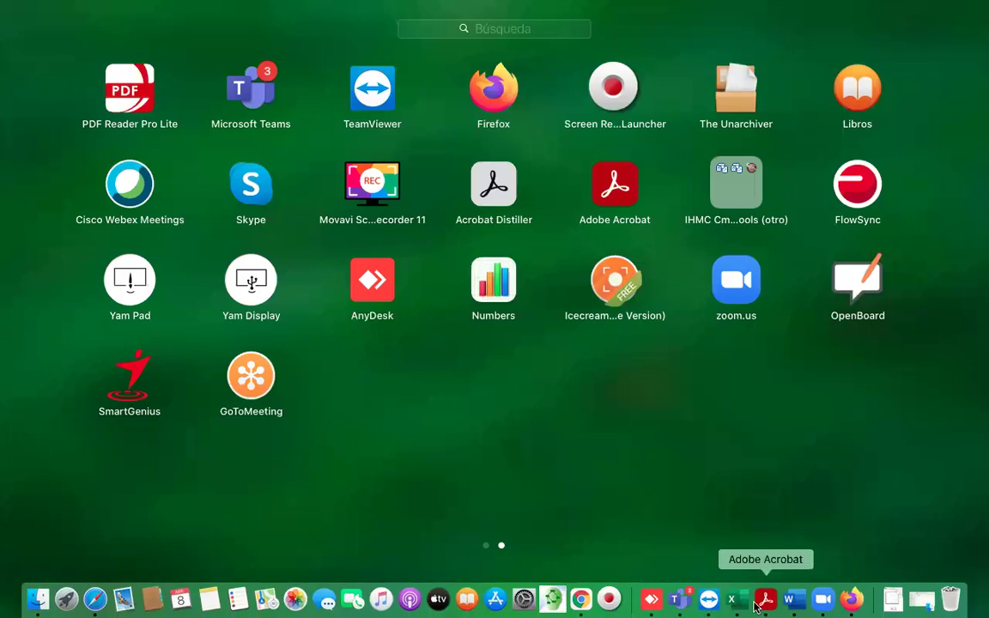
pyautogui.click(581, 603)
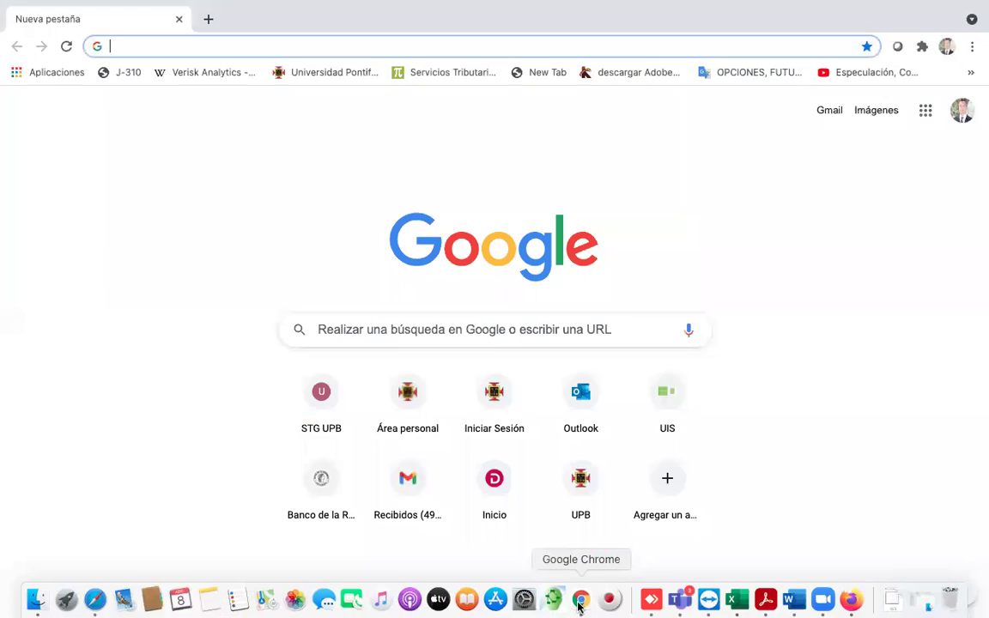
pyautogui.press('F4')
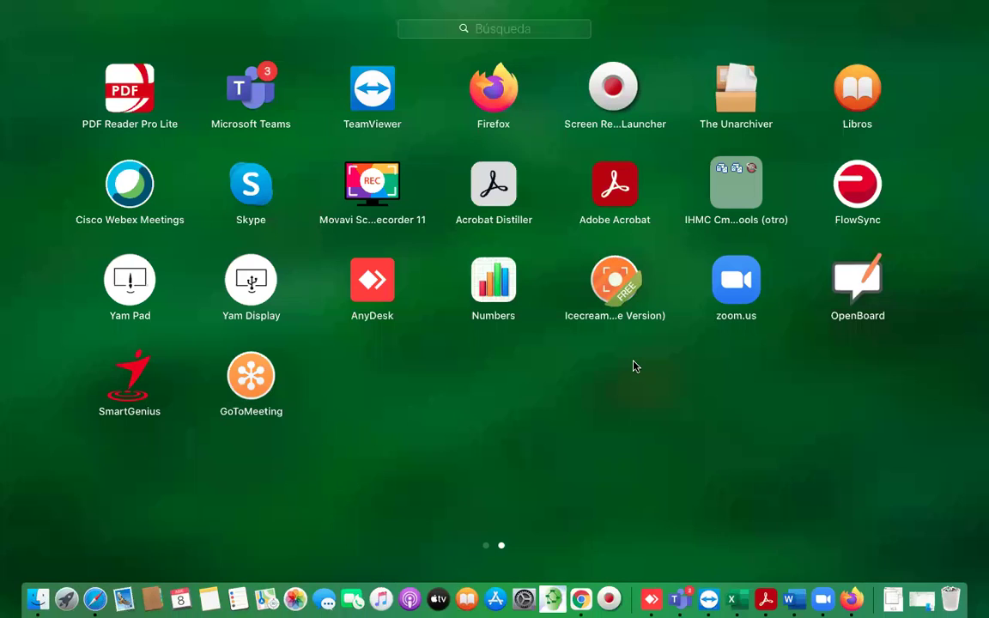
pyautogui.click(732, 599)
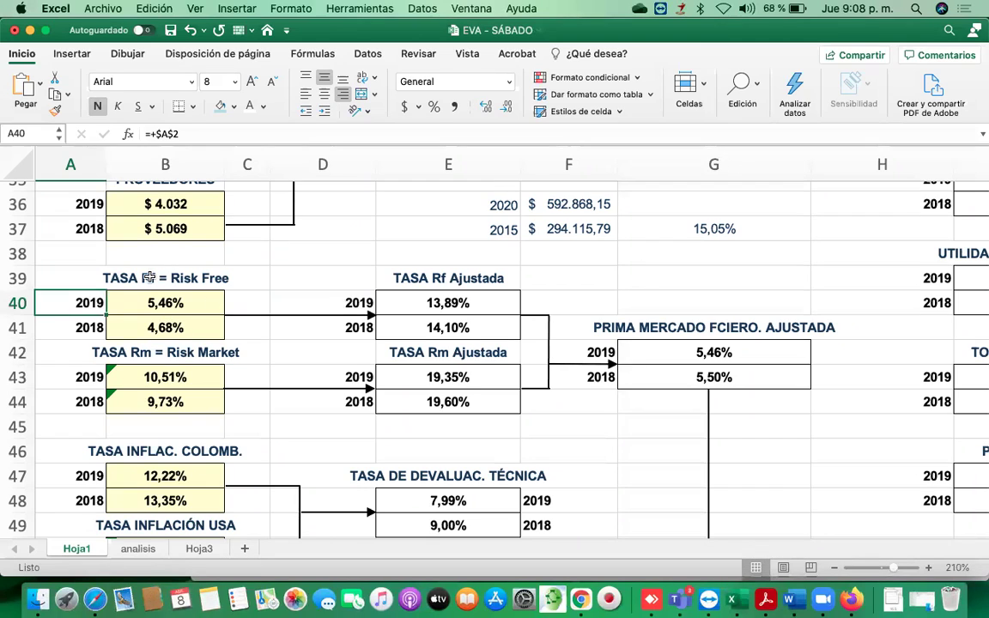
# Compare the 2019 Risk Market rate in B43 with G37 and label the five-year rate "Rm 2020" in cell G38
pyautogui.click(171, 276)
pyautogui.click(160, 377)
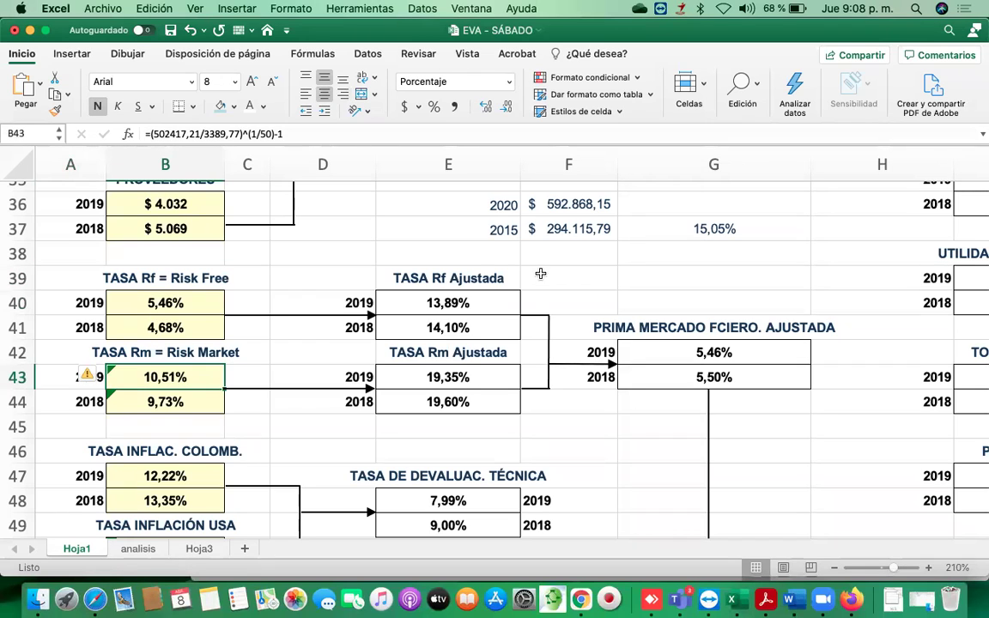
pyautogui.click(728, 230)
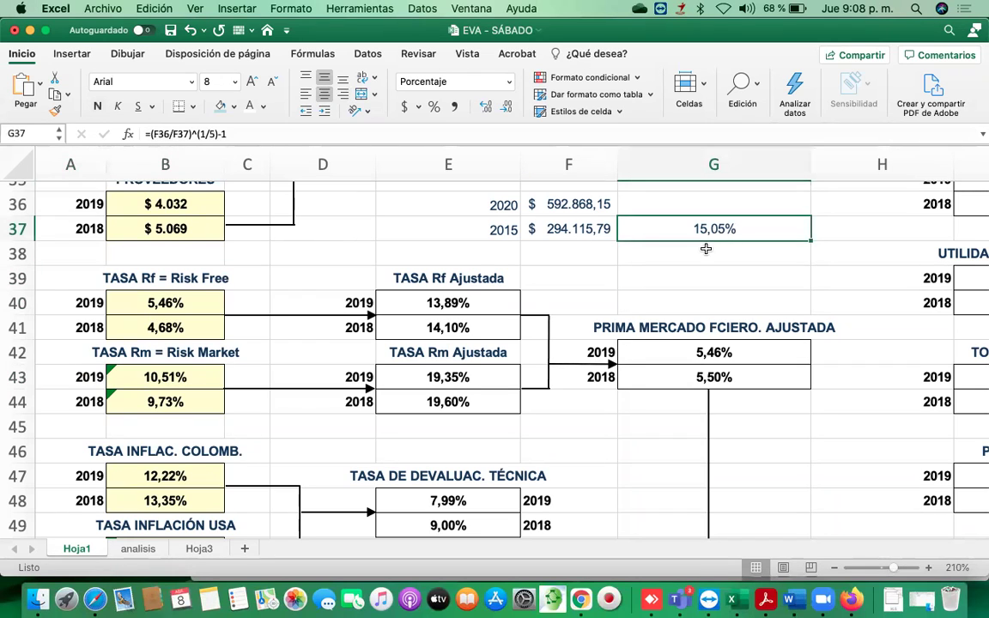
pyautogui.click(708, 251)
pyautogui.write('Rm')
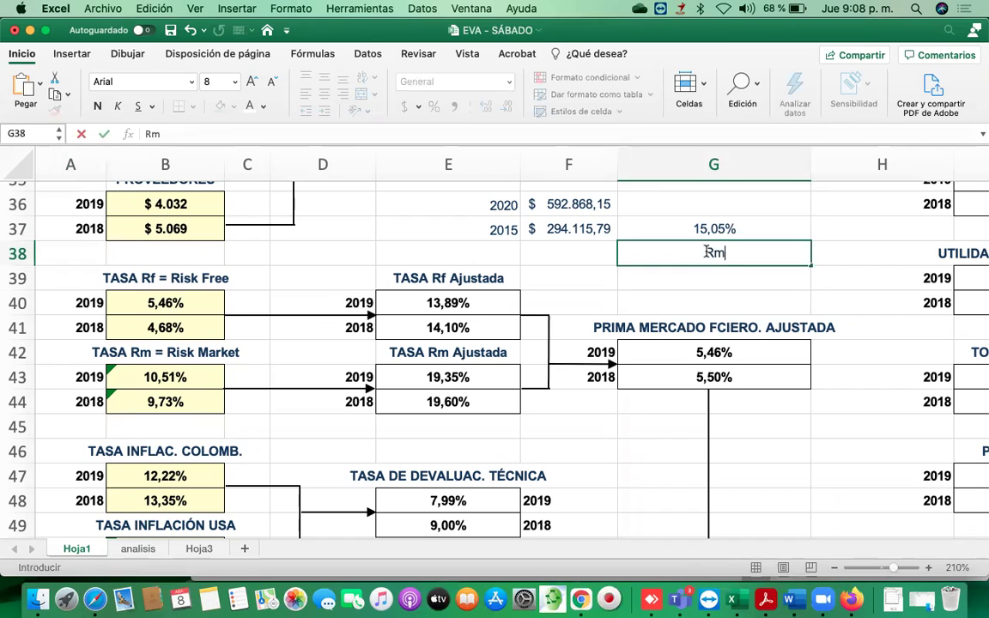
pyautogui.write(' 2020')
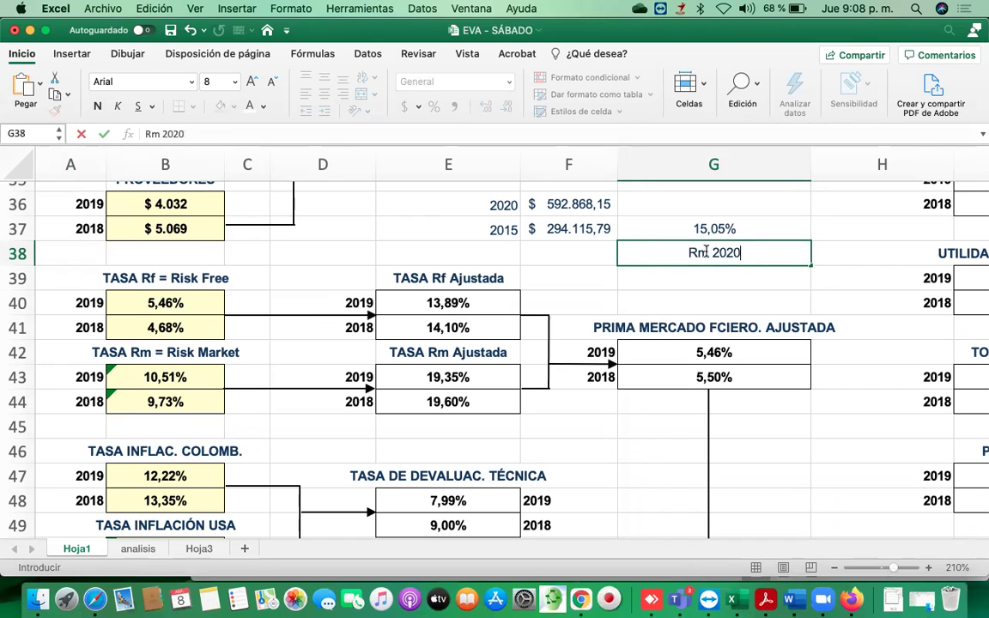
pyautogui.press('Return')
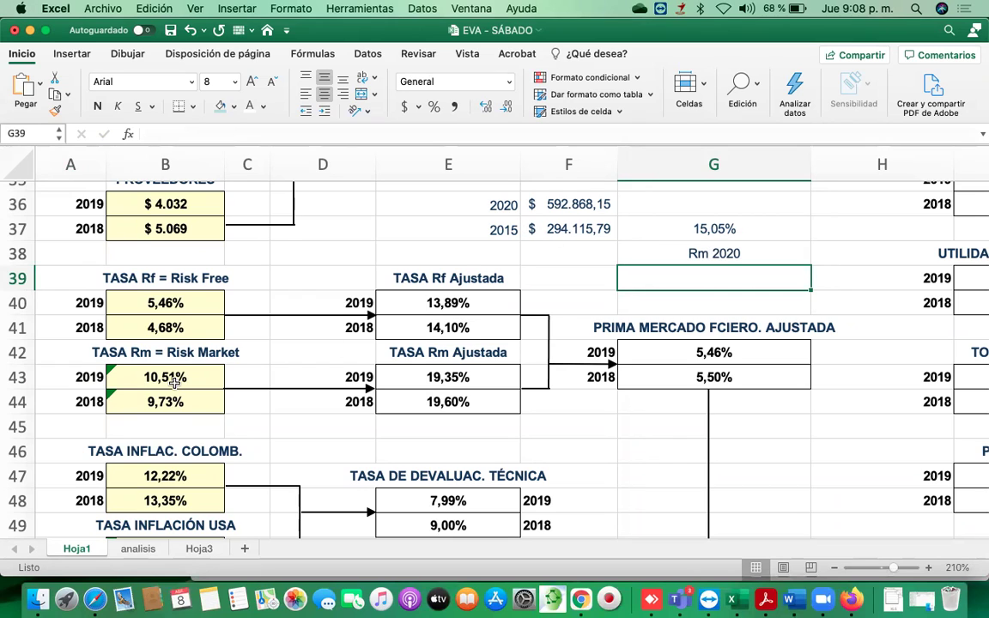
pyautogui.click(706, 229)
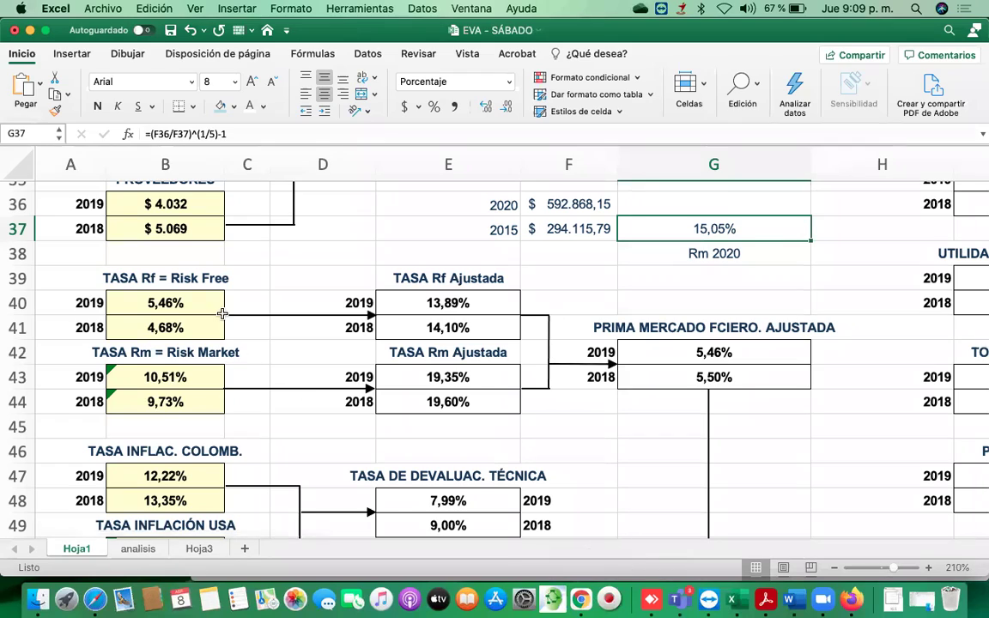
# Examine the US T. Bond column from its heading to the 2020 row in Chrome's historical returns table and go back to the EVA workbook
pyautogui.click(581, 603)
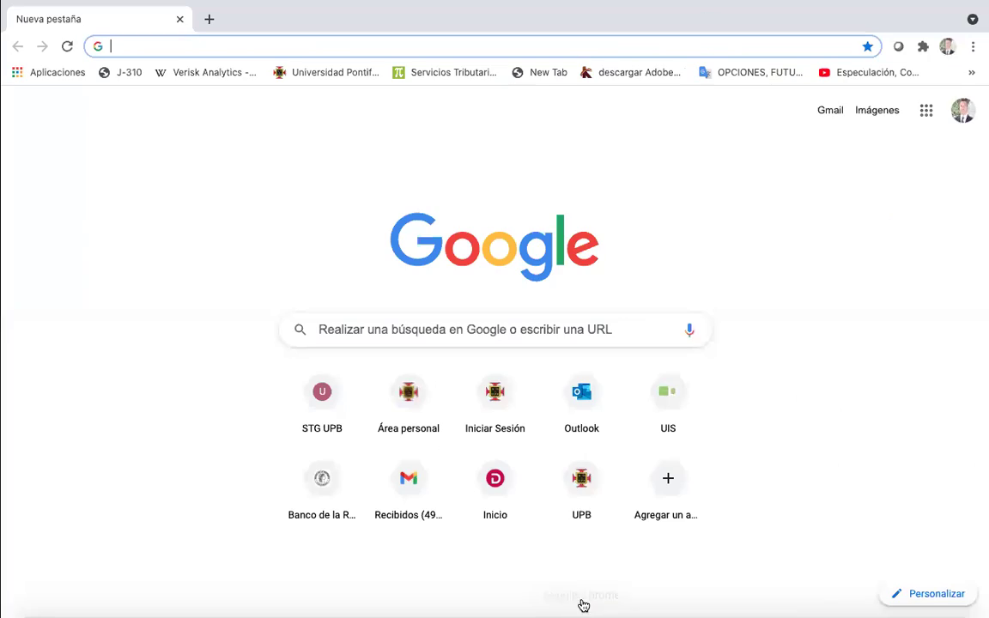
pyautogui.press('F4')
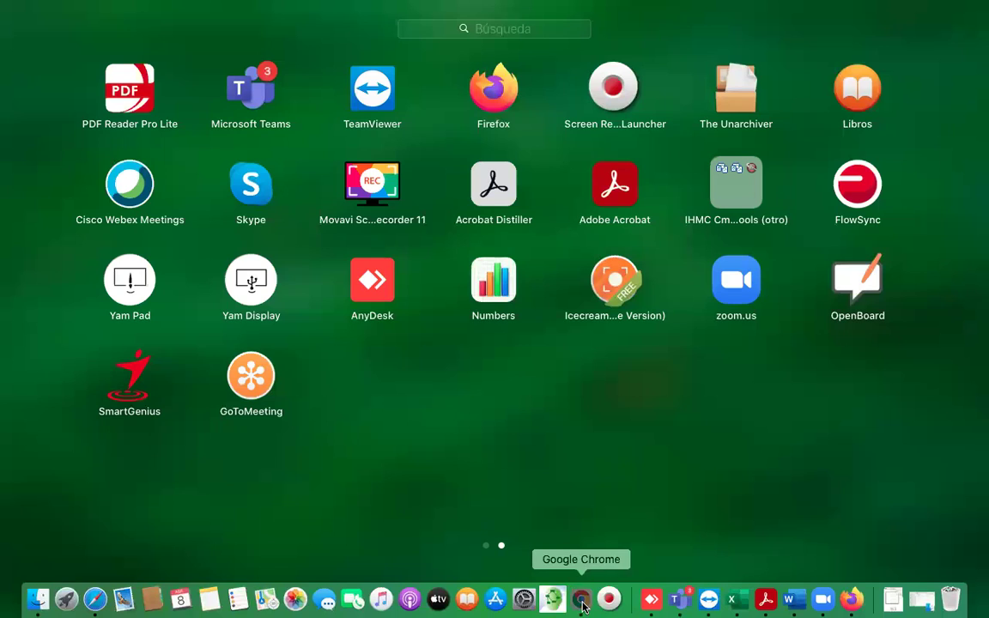
pyautogui.click(581, 599)
pyautogui.scroll(4, 668, 360)
pyautogui.scroll(20, 668, 360)
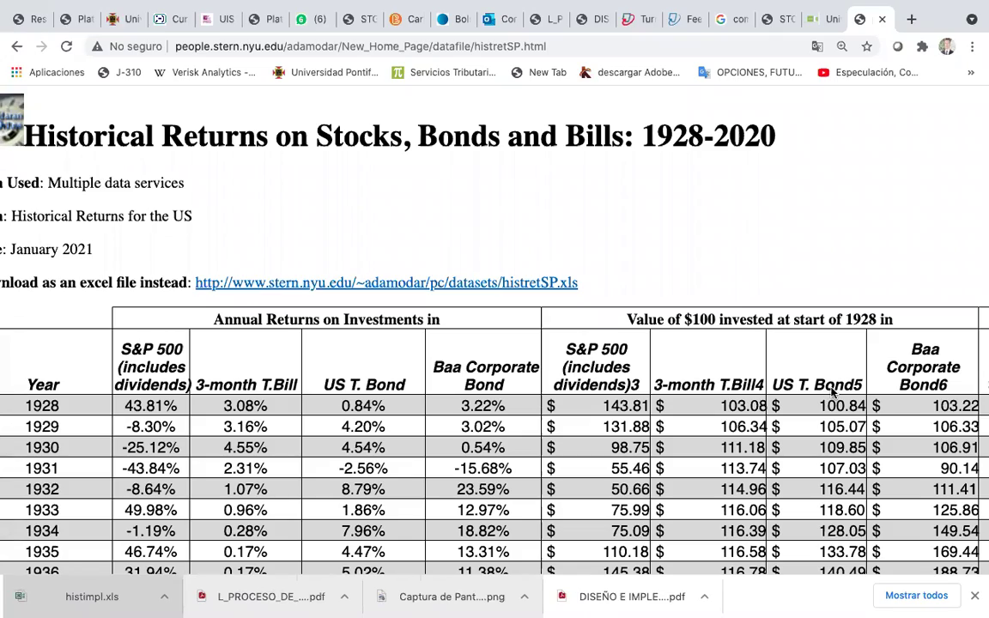
pyautogui.scroll(-14, 816, 426)
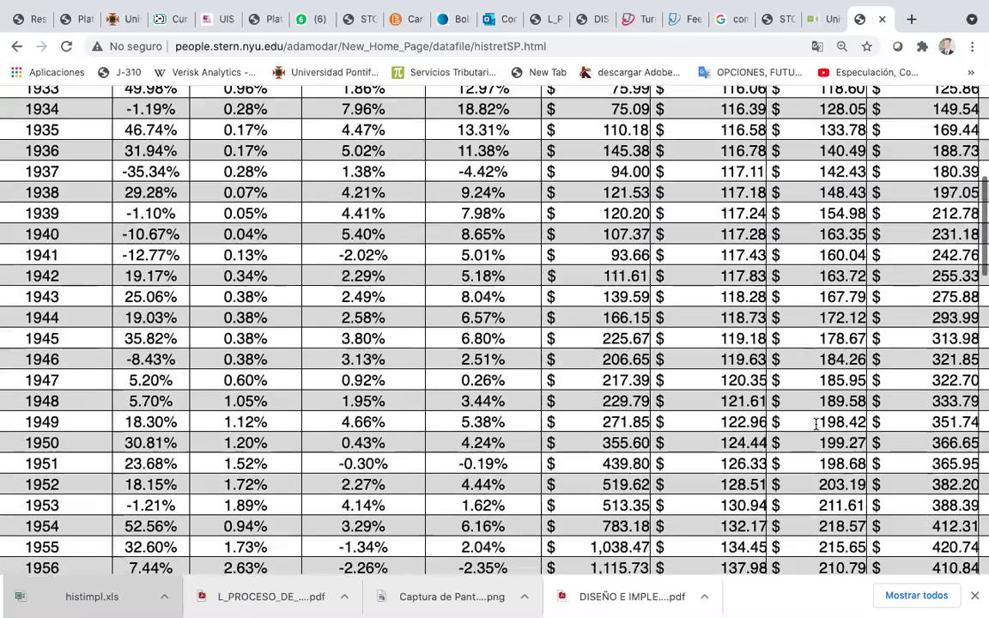
pyautogui.scroll(-9, 815, 426)
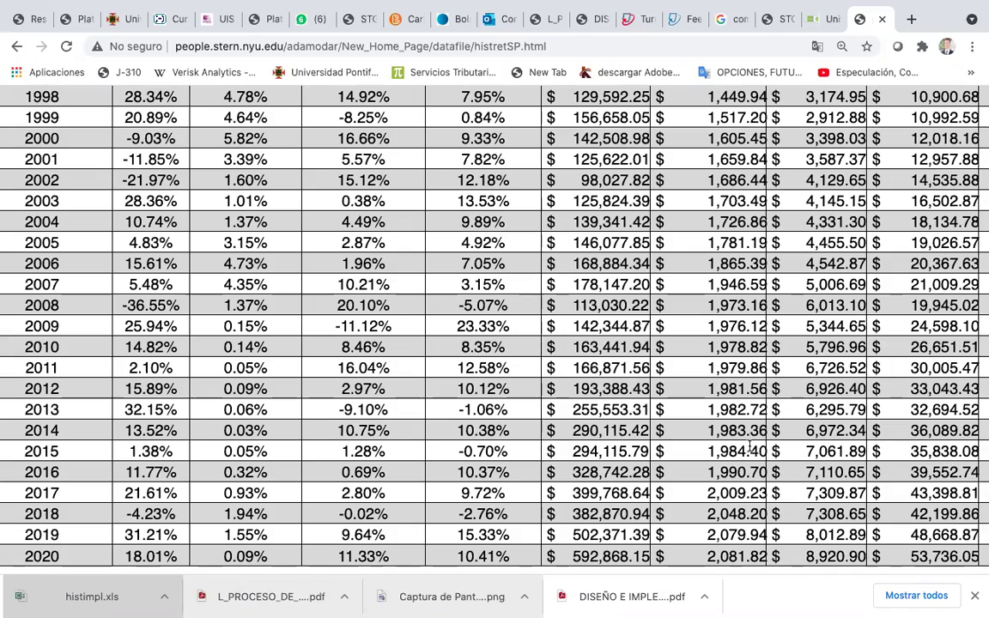
pyautogui.press('F4')
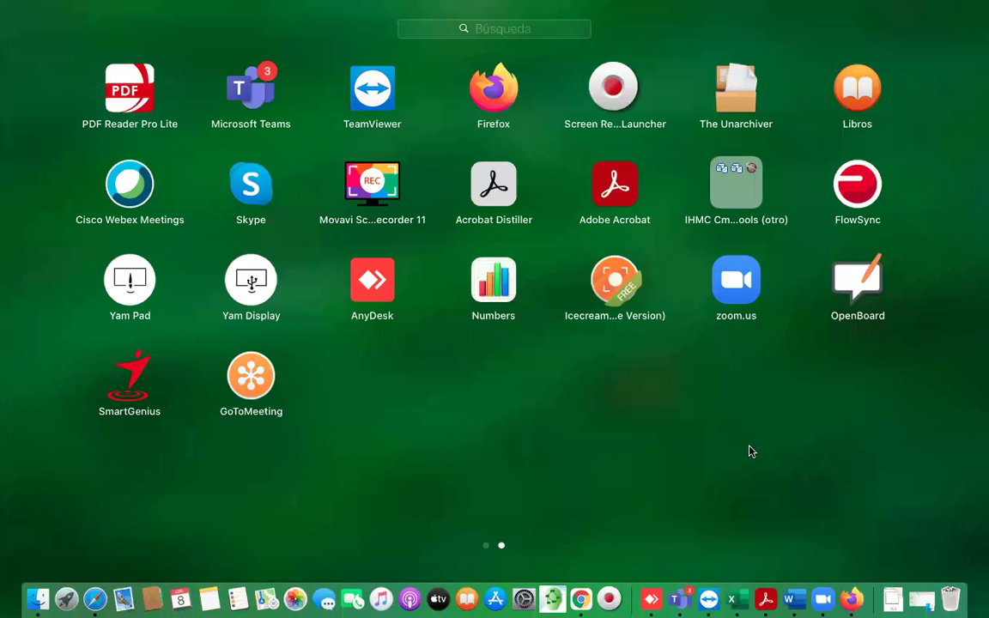
pyautogui.click(810, 606)
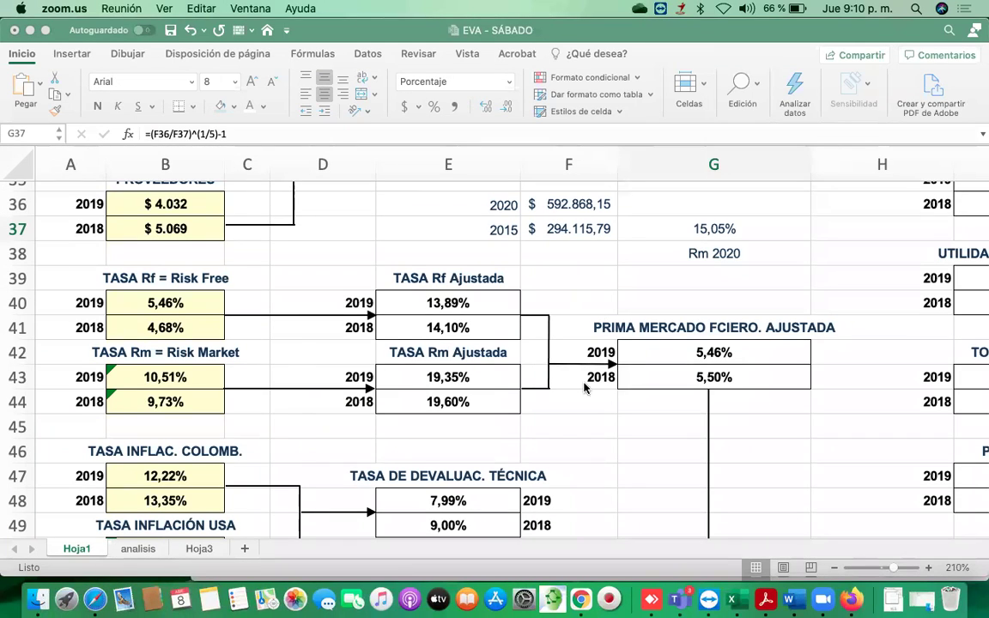
pyautogui.click(122, 255)
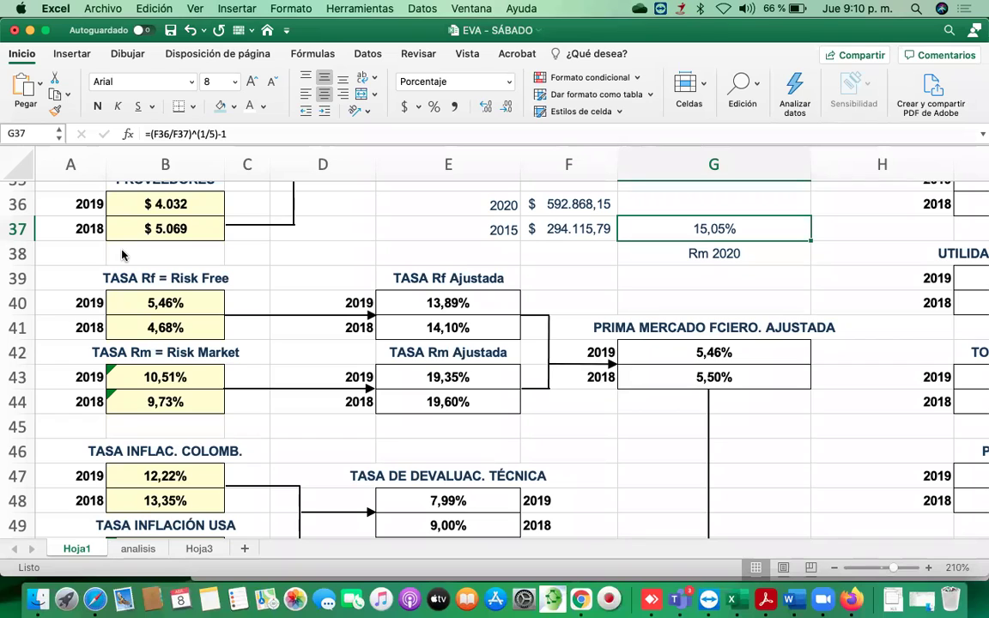